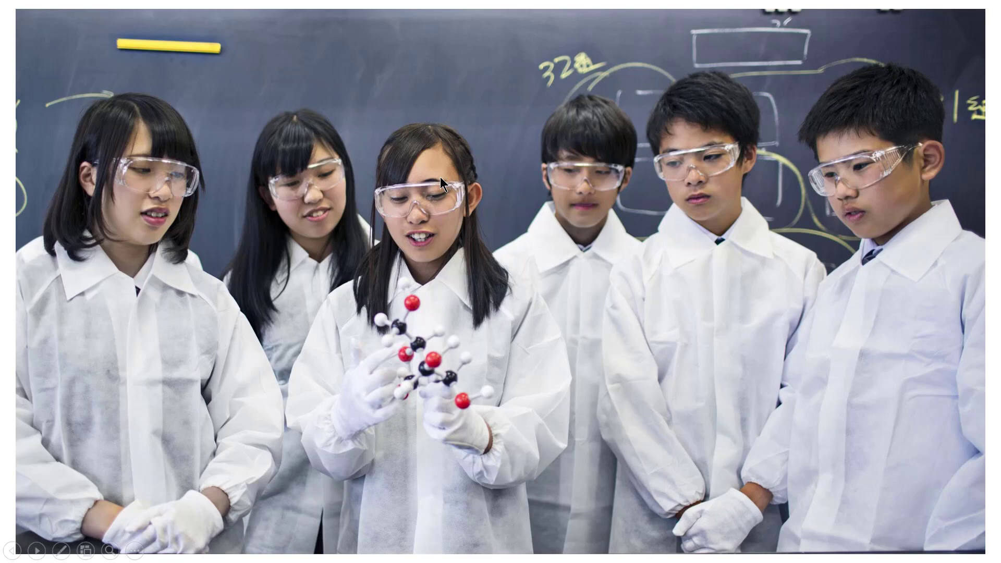
Advance the finished player-style slideshow preview to the next slide.
left_click(440, 177)
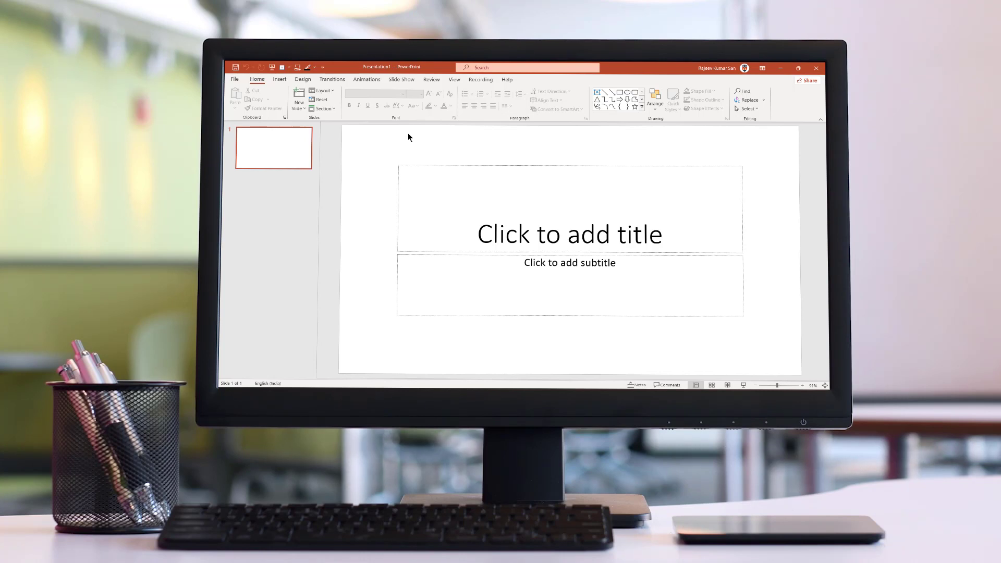
Apply the Blank layout to the title slide, removing its title and subtitle placeholders.
left_click_drag(372, 154, 823, 344)
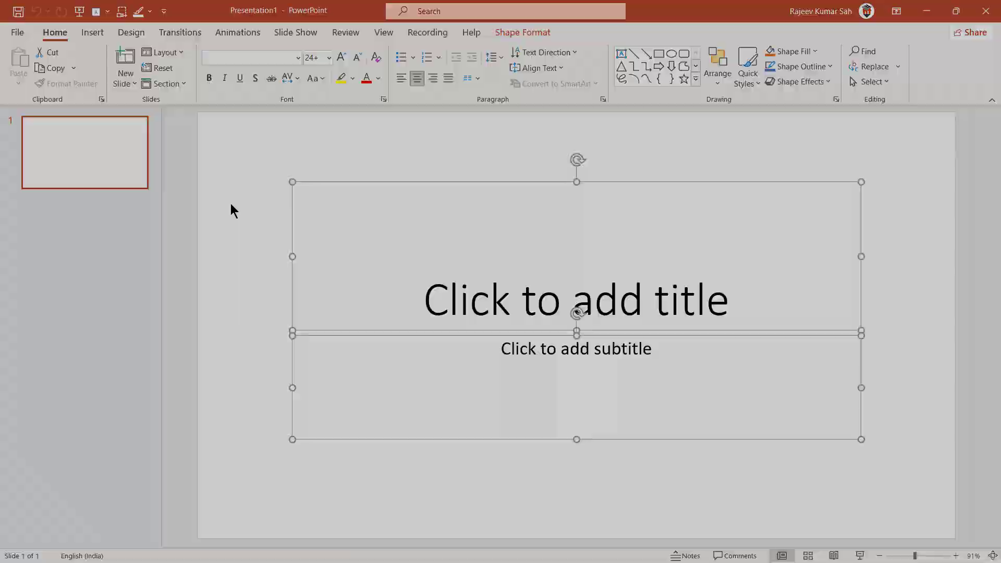
left_click(232, 199)
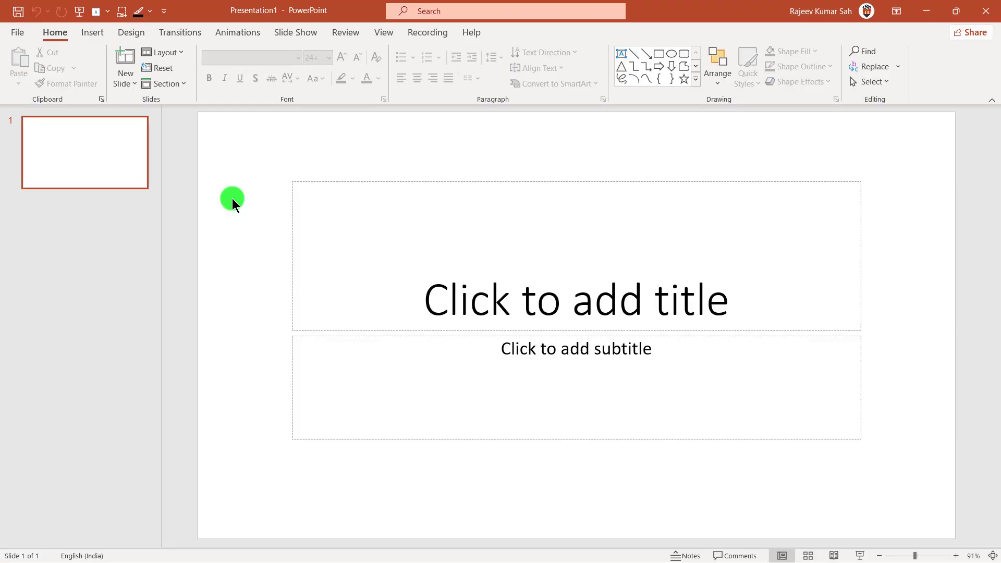
left_click(174, 53)
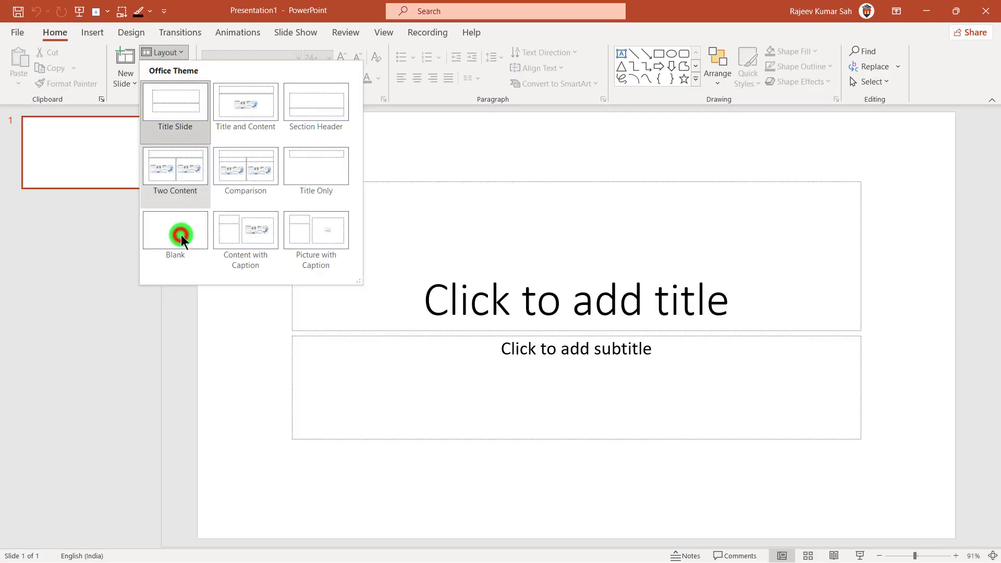
left_click(180, 234)
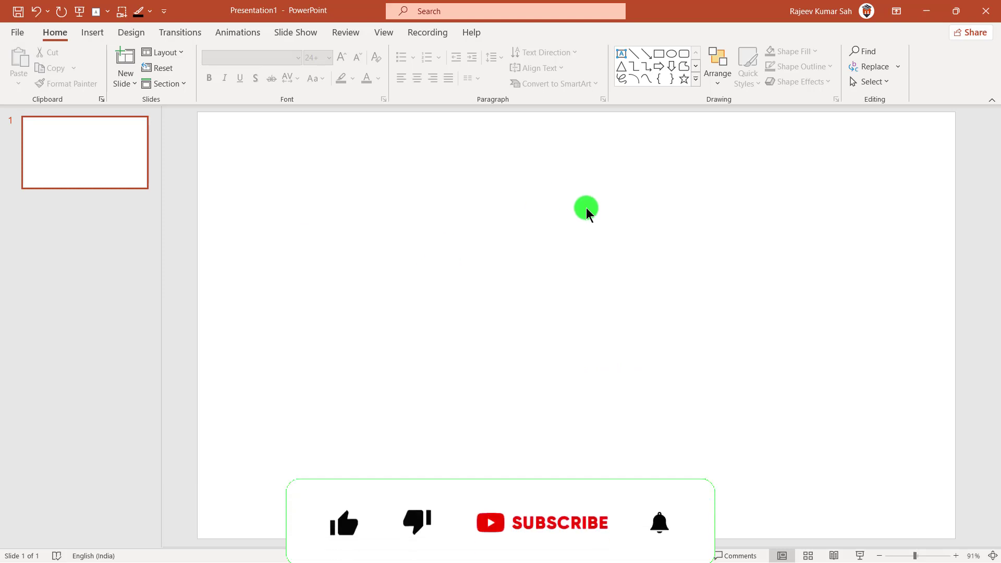
Set the slide background to Picture or texture fill and choose to insert a picture.
right_click(343, 219)
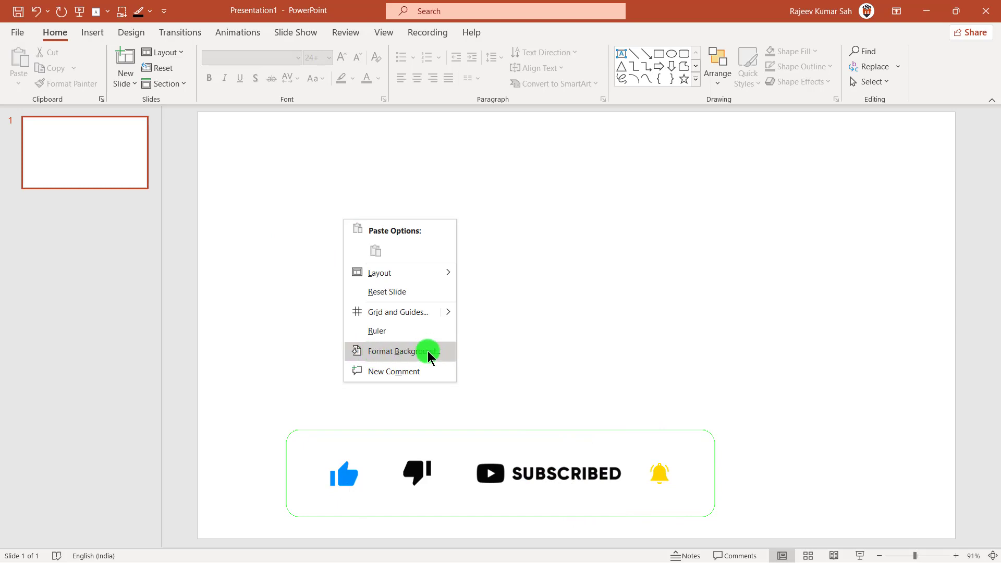
left_click(413, 351)
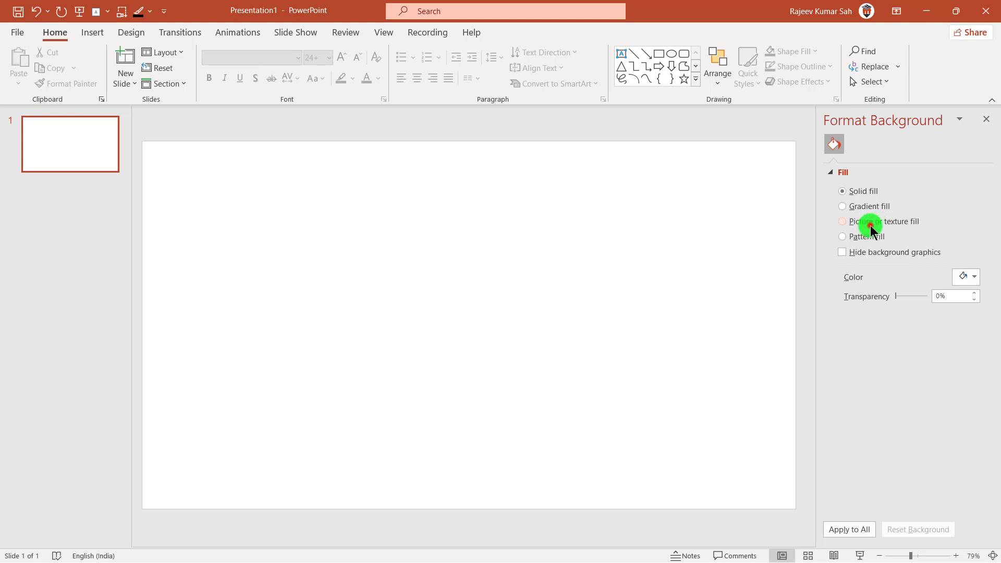
left_click(858, 228)
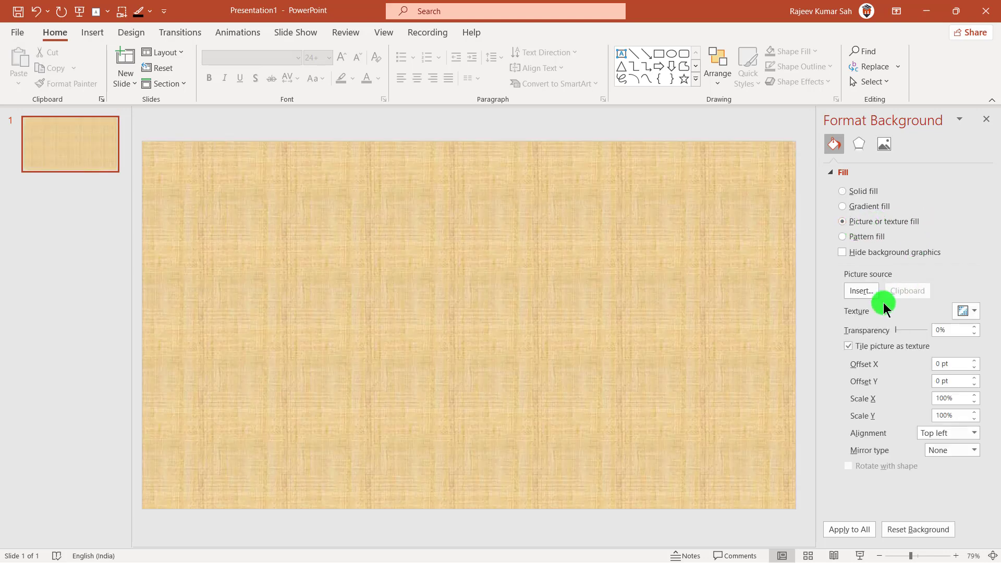
left_click(862, 295)
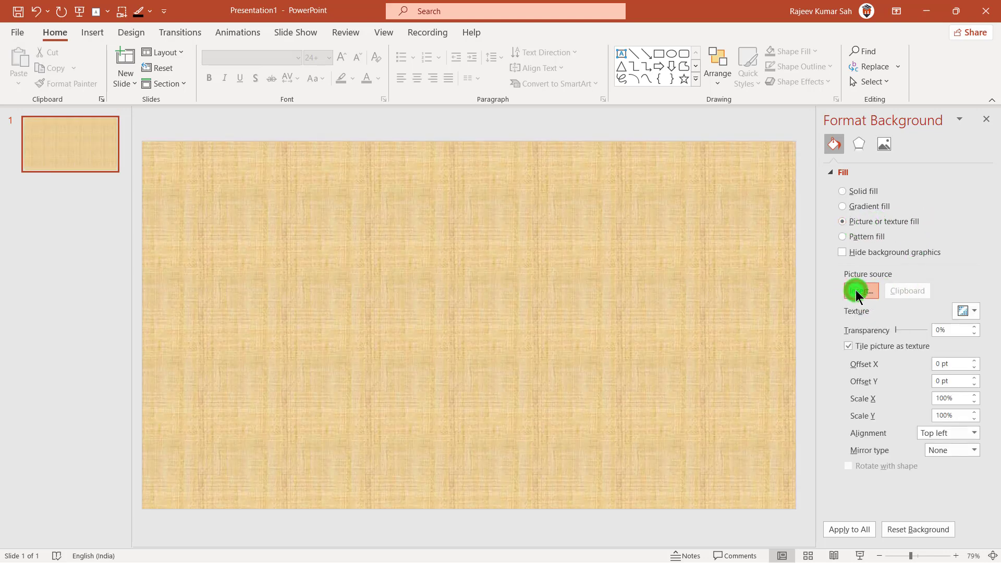
Use the Themes image from Work Easy (G:) > Update 2021 EdTech Mitra as the background.
left_click(391, 238)
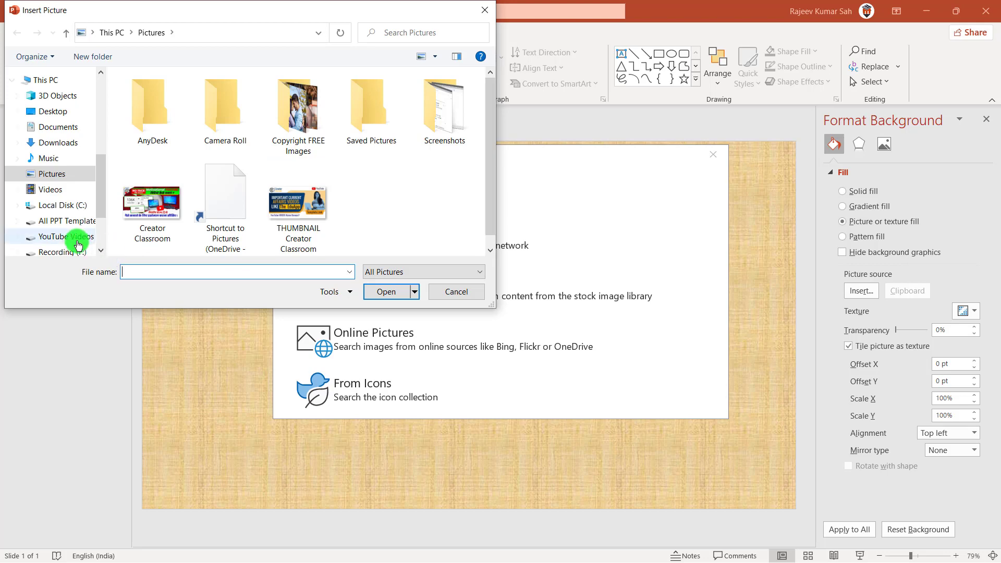
scroll(63, 245, "down", 1)
left_click(59, 236)
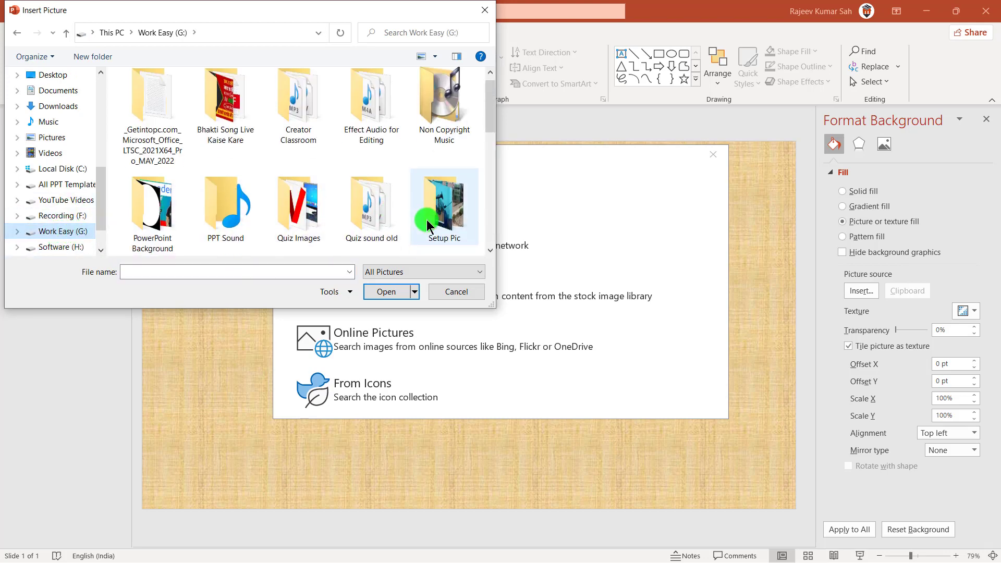
scroll(426, 224, "down", 1)
left_click(445, 219)
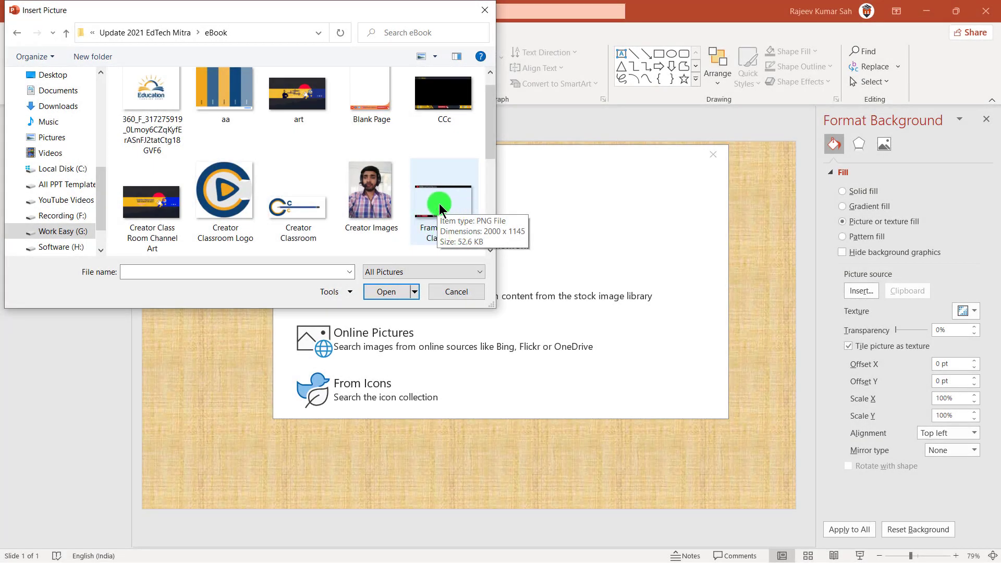
scroll(438, 203, "down", 1)
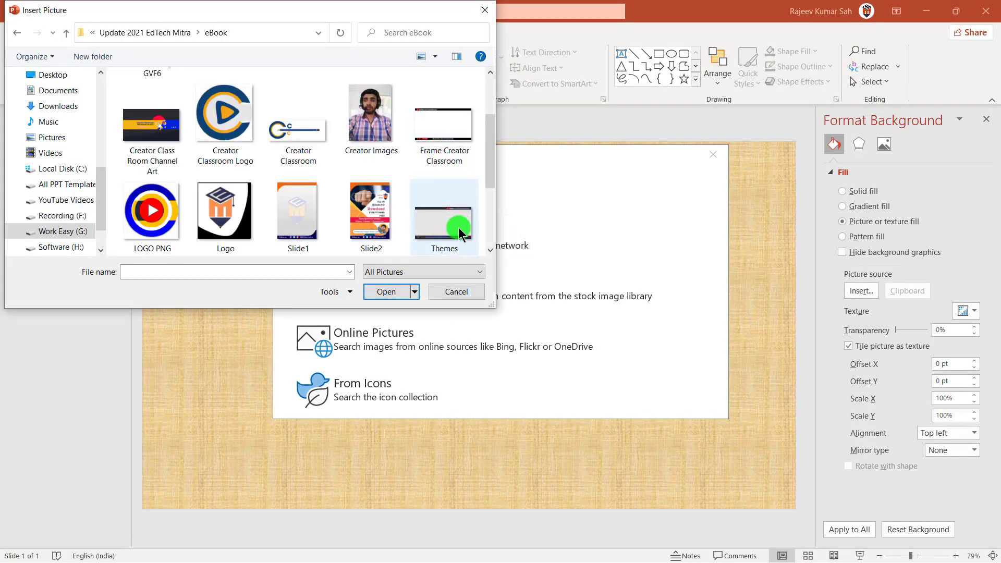
left_click(438, 223)
left_click(396, 292)
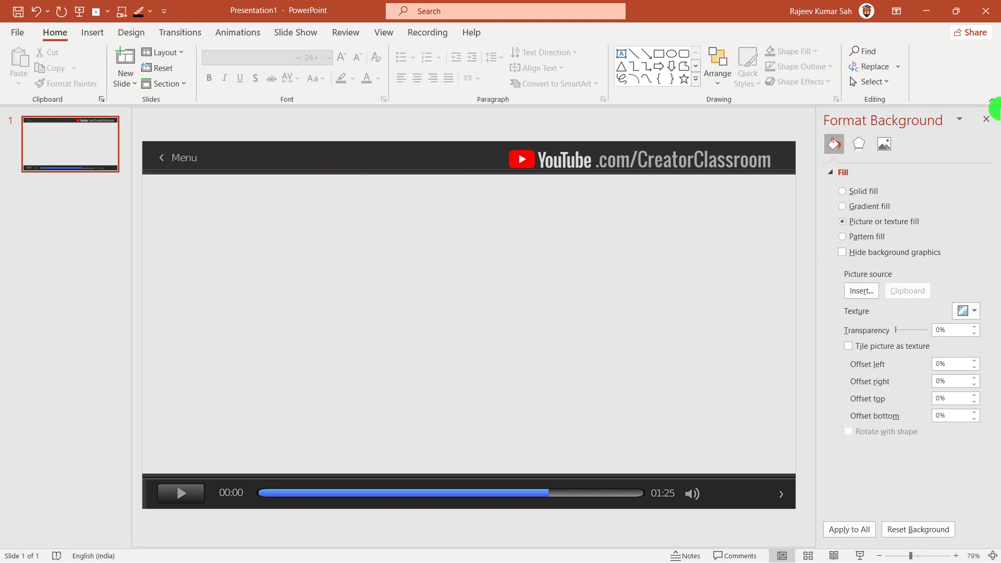
Close the Format Background pane.
left_click(991, 122)
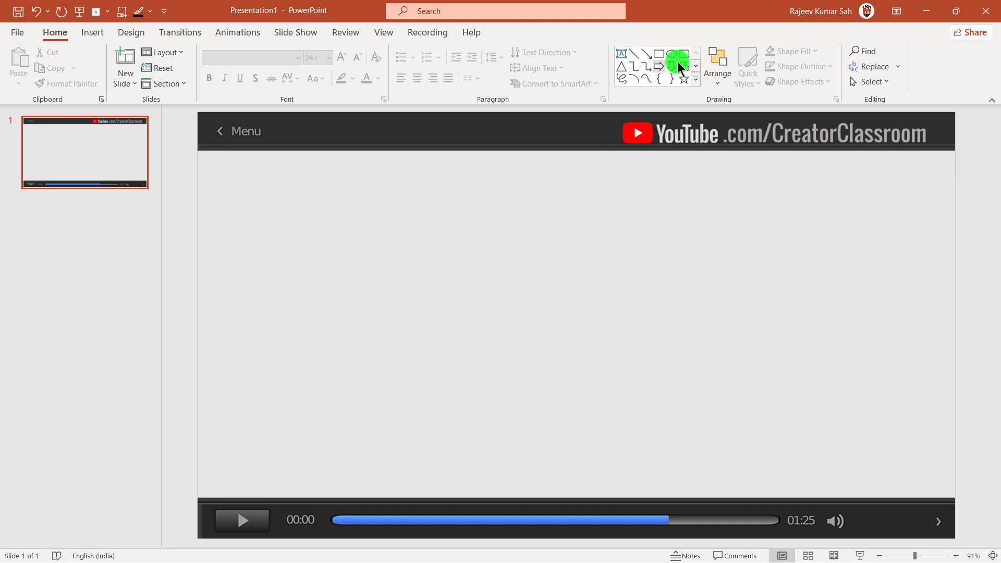
Draw a rectangle over the player's left half and pull its top-right vertex left to slant it.
left_click(658, 54)
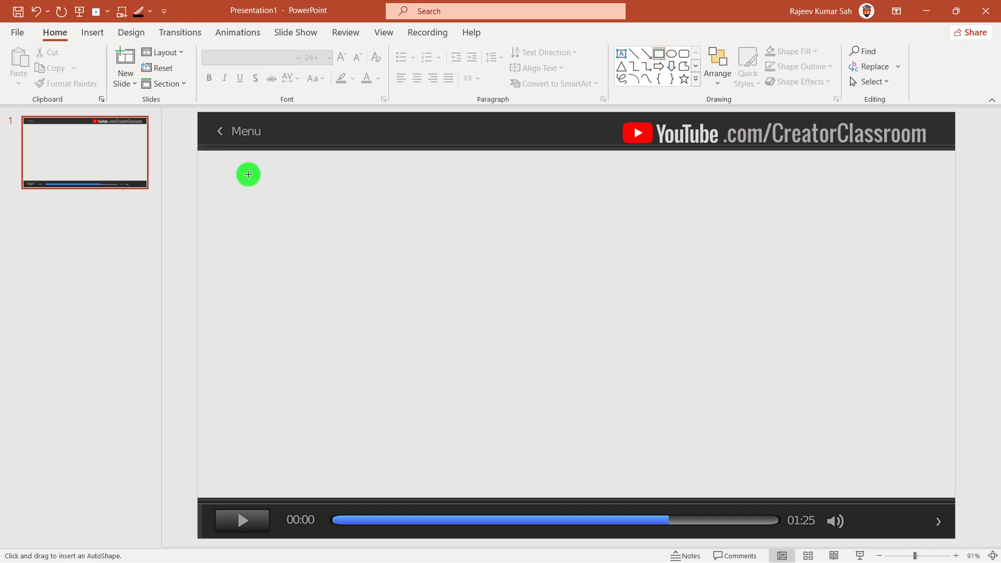
mouse_move(199, 151)
left_mouse_down()
mouse_move(617, 472)
mouse_move(669, 498)
left_mouse_up()
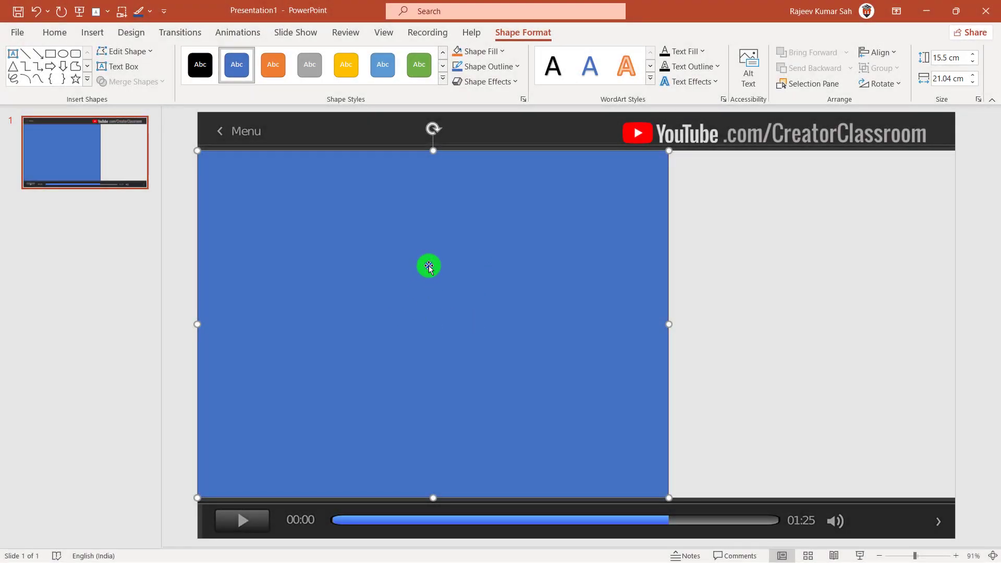
right_click(428, 269)
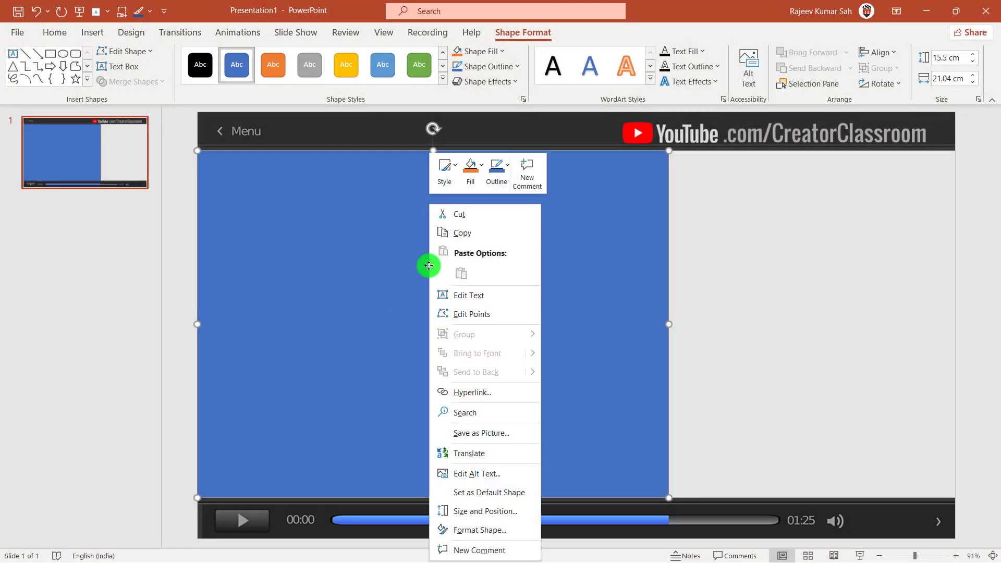
left_click(481, 316)
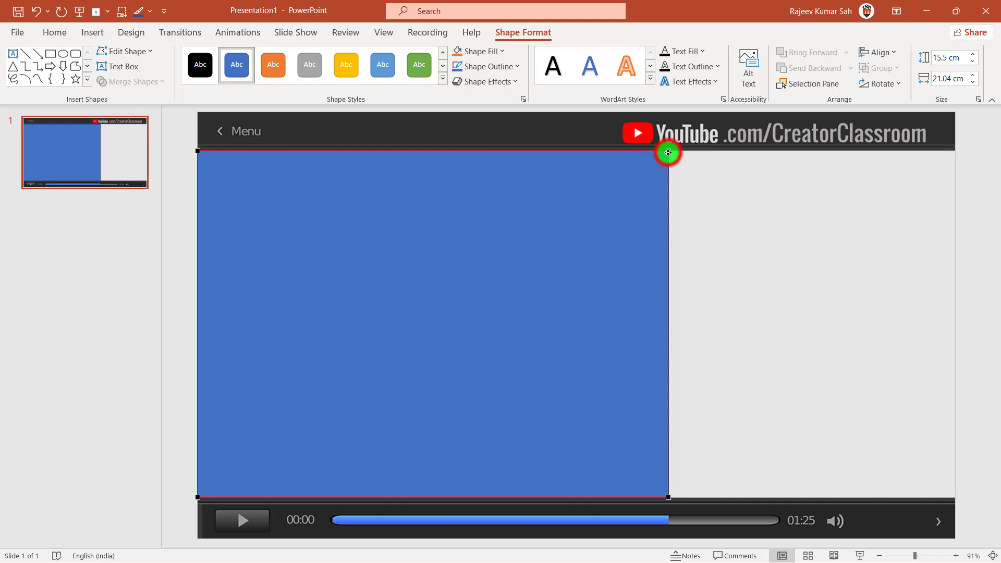
left_click_drag(667, 152, 572, 152)
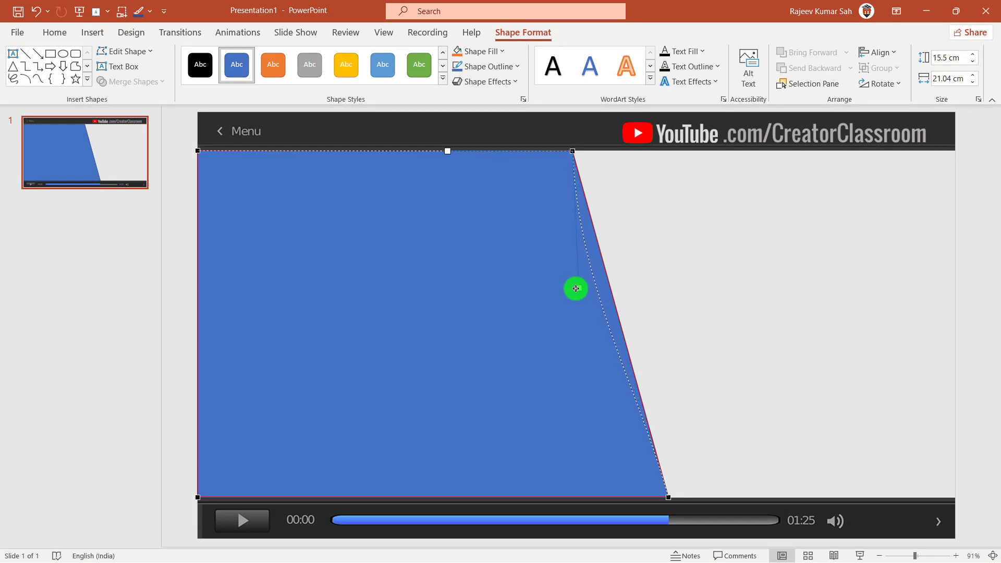
left_click_drag(589, 279, 524, 426)
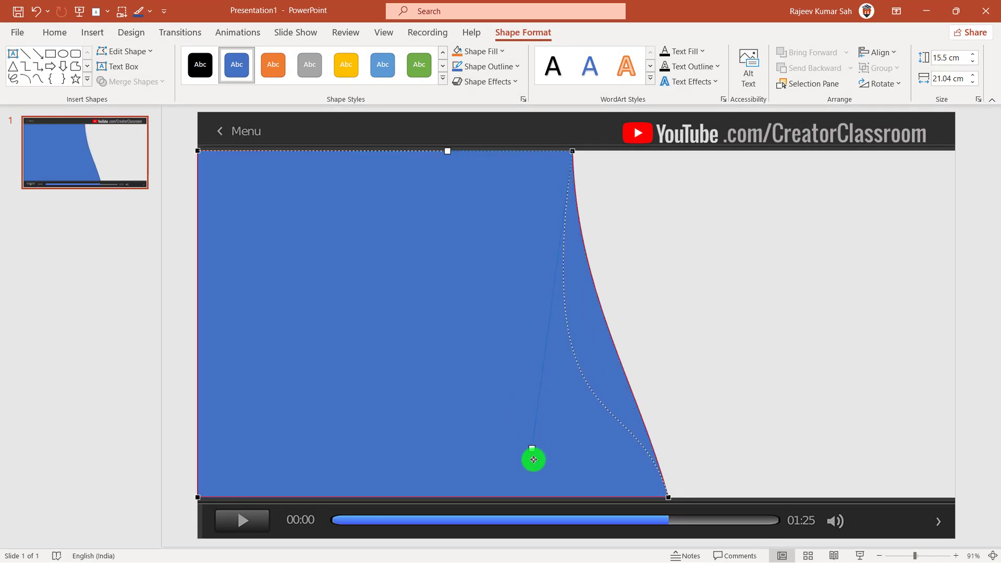
left_click_drag(524, 426, 518, 465)
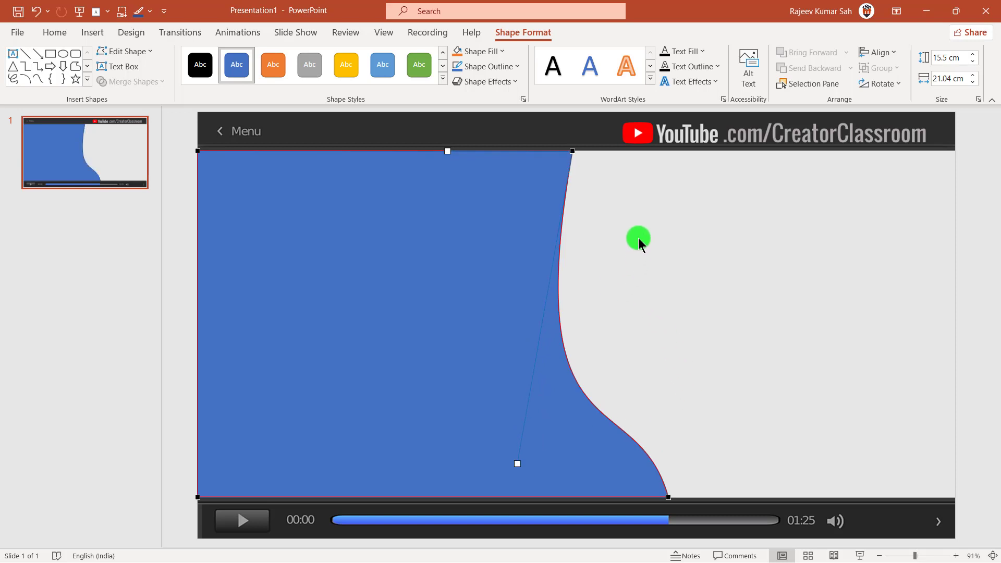
key("ctrl+z")
key("ctrl+z")
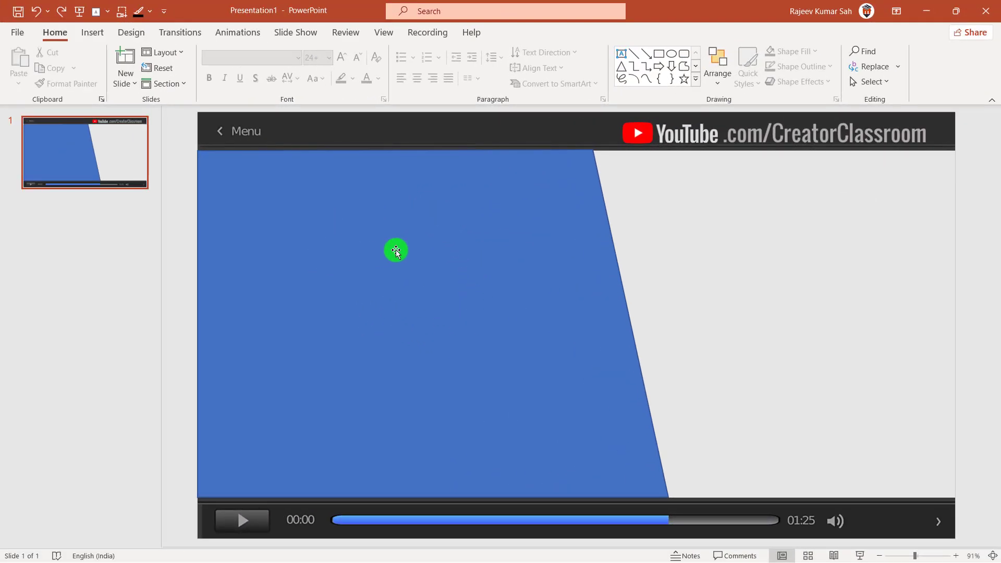
Fill the slanted panel with orange and remove its outline.
left_click(399, 249)
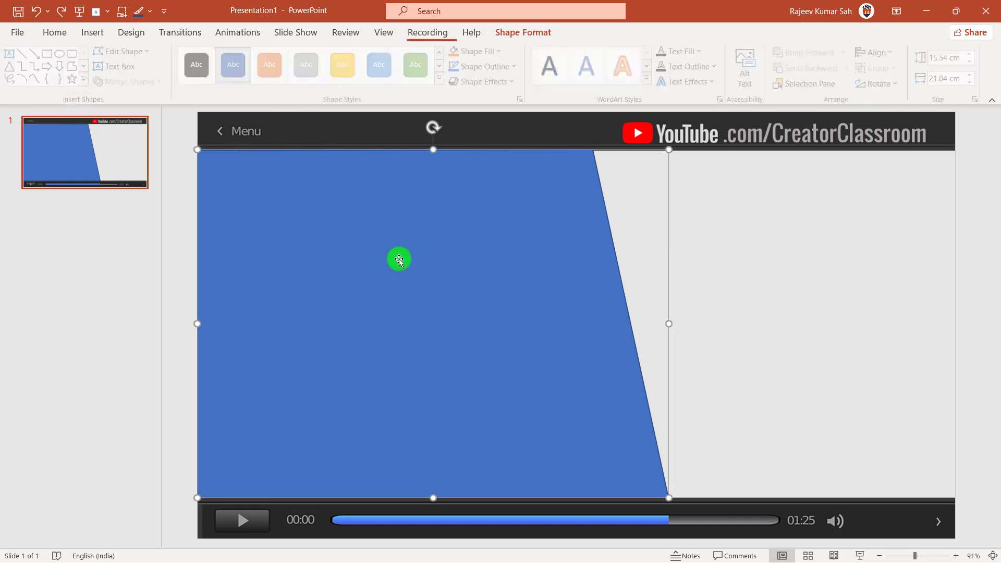
left_click(486, 53)
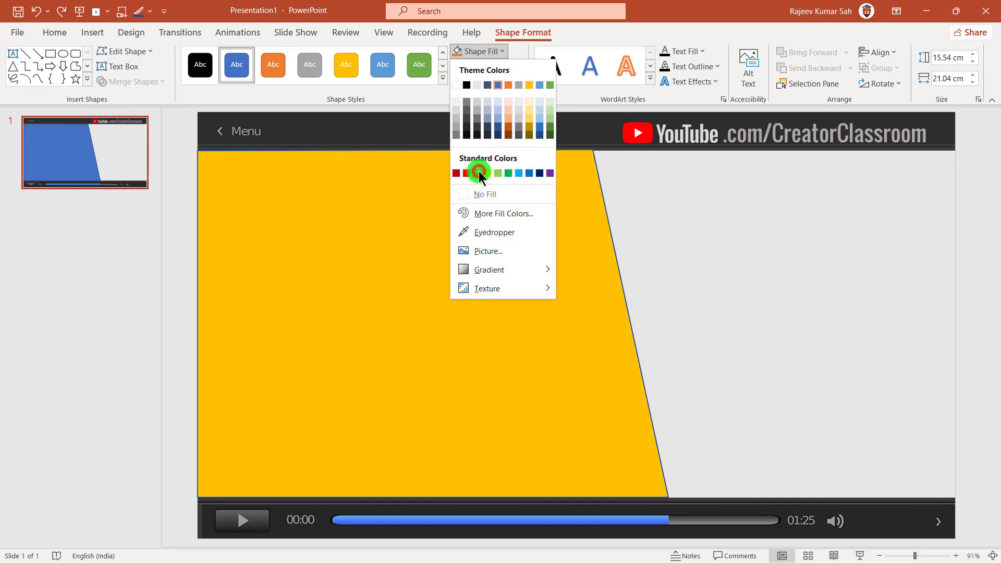
left_click(479, 173)
left_click(499, 73)
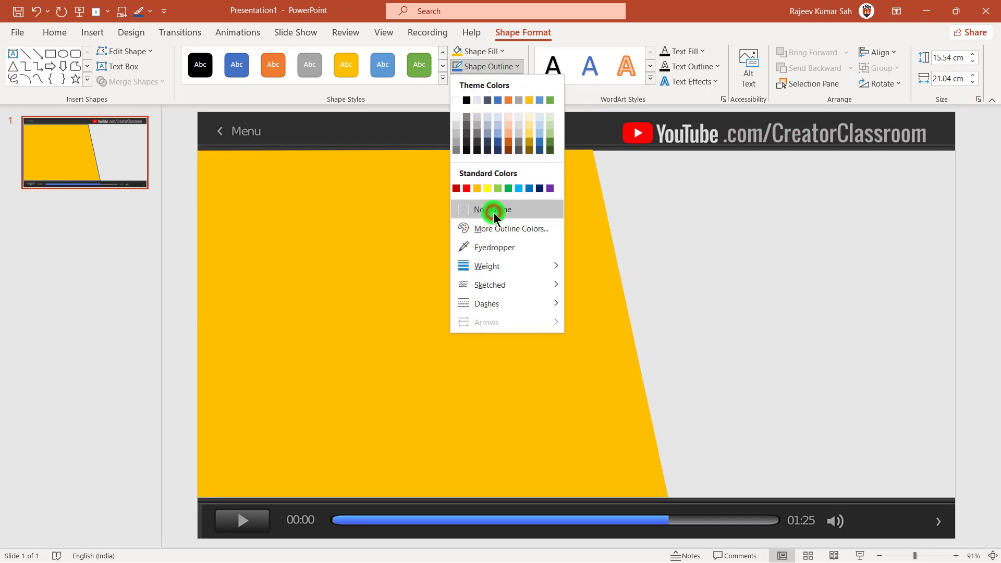
left_click(493, 212)
left_click(682, 237)
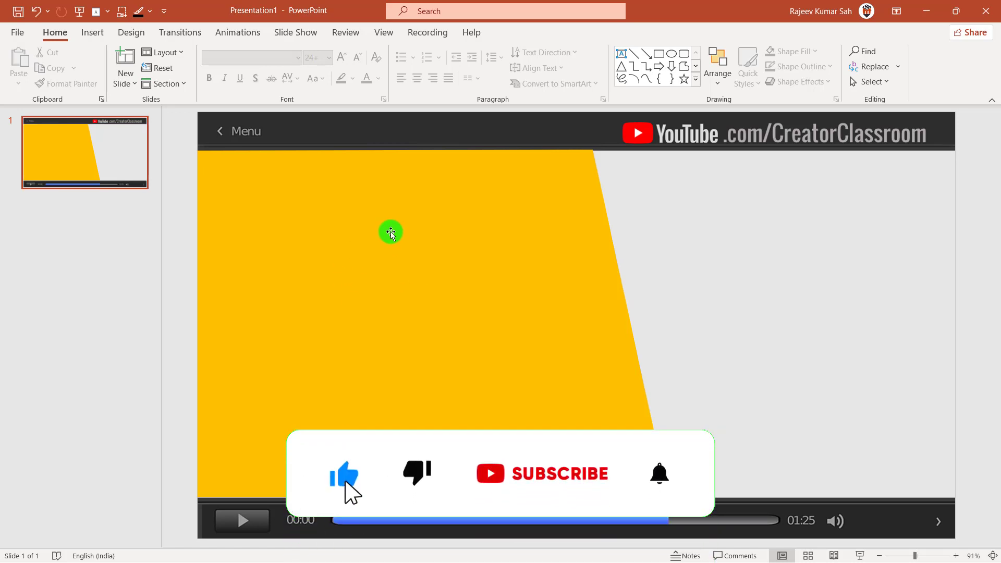
Add a 'Title Headline' text box at the panel's top-left and enlarge it to 28 pt.
left_click(625, 56)
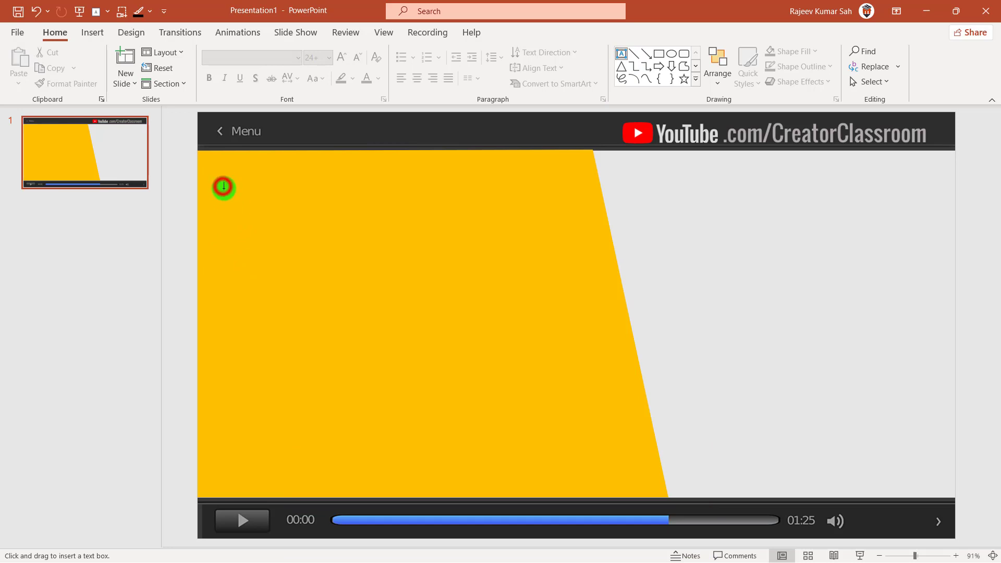
left_click_drag(223, 187, 570, 234)
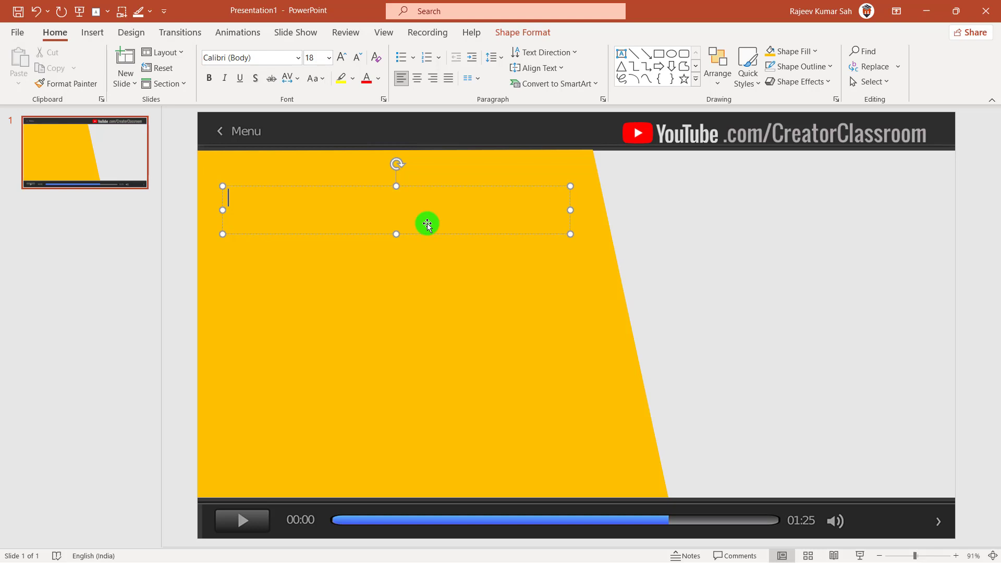
type("Title ")
type("Headline")
key("ctrl+a")
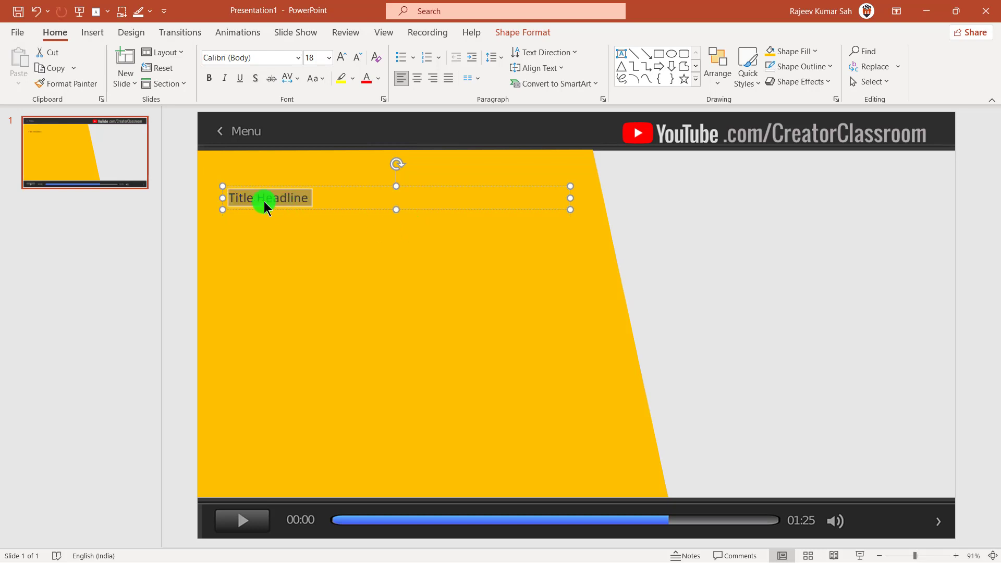
left_click(340, 57)
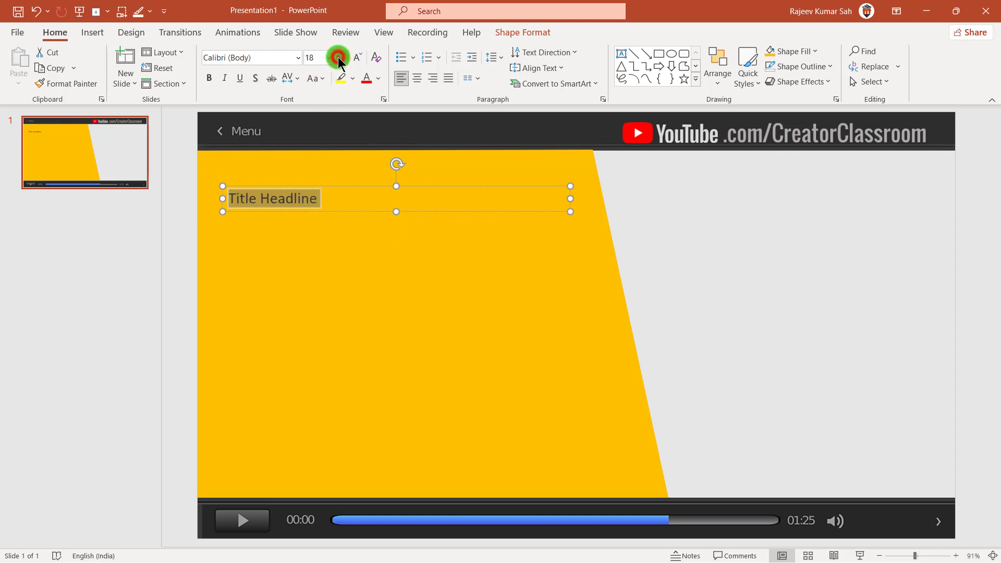
left_click(338, 58)
left_click(339, 57)
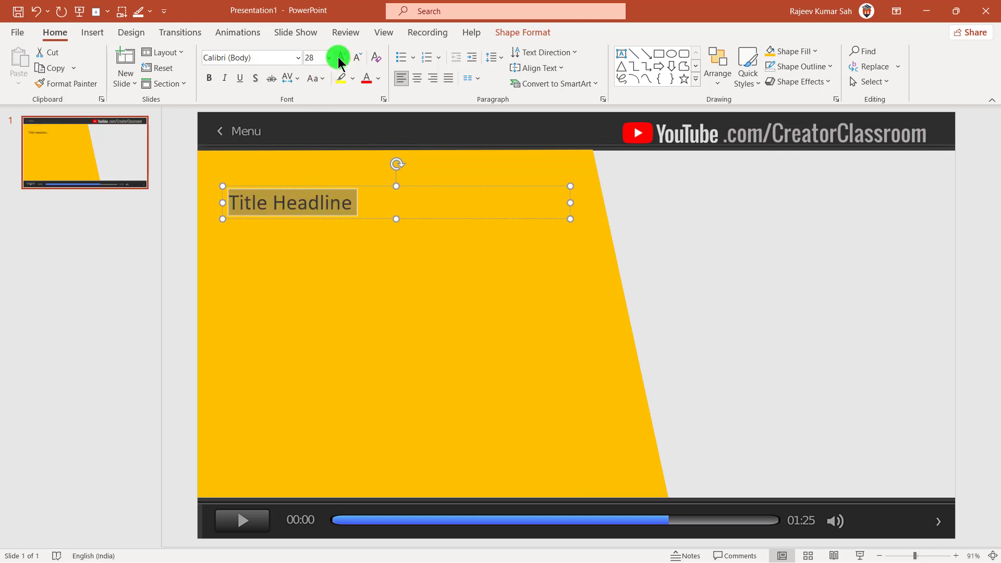
Make the title Nirmala UI, centred and bold, and move it up to the panel top.
left_click(274, 56)
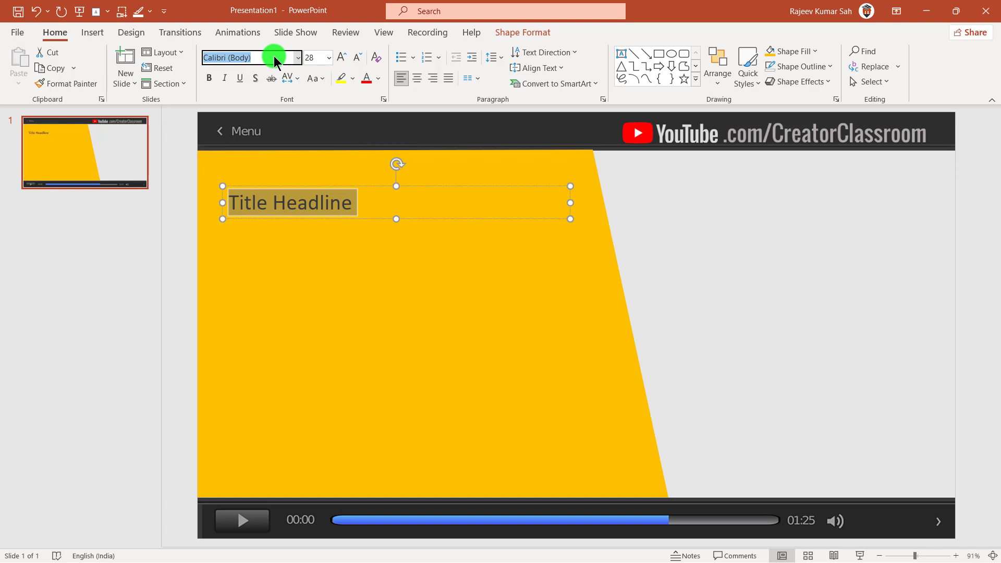
type("Nirmala UI")
key("Return")
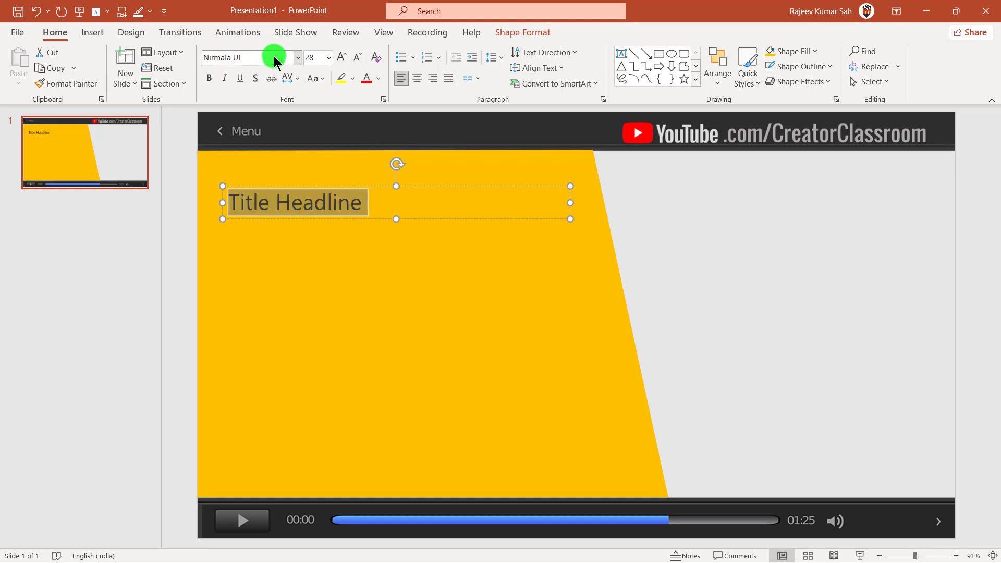
left_click(417, 79)
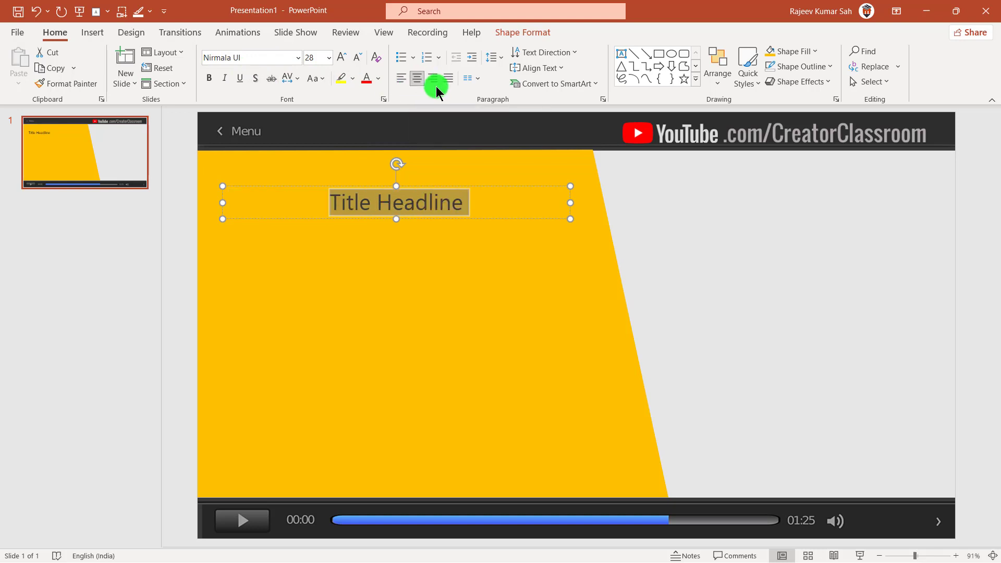
left_click(209, 81)
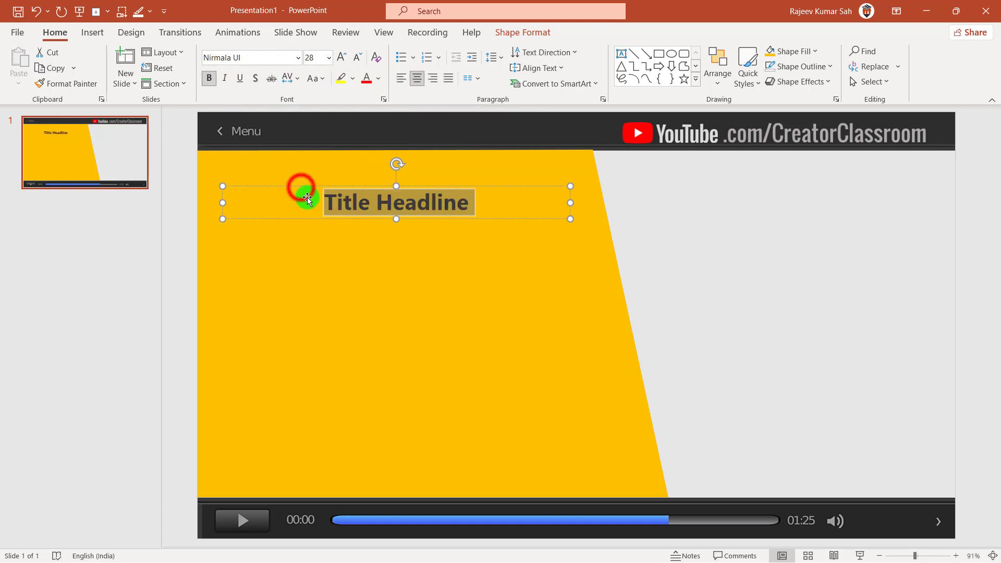
left_click_drag(301, 188, 291, 170)
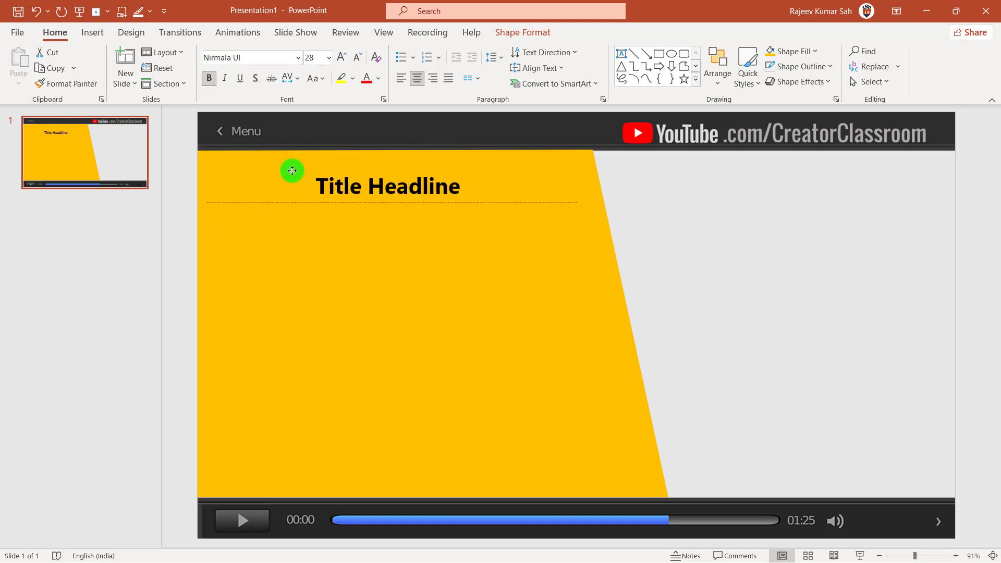
left_click(690, 232)
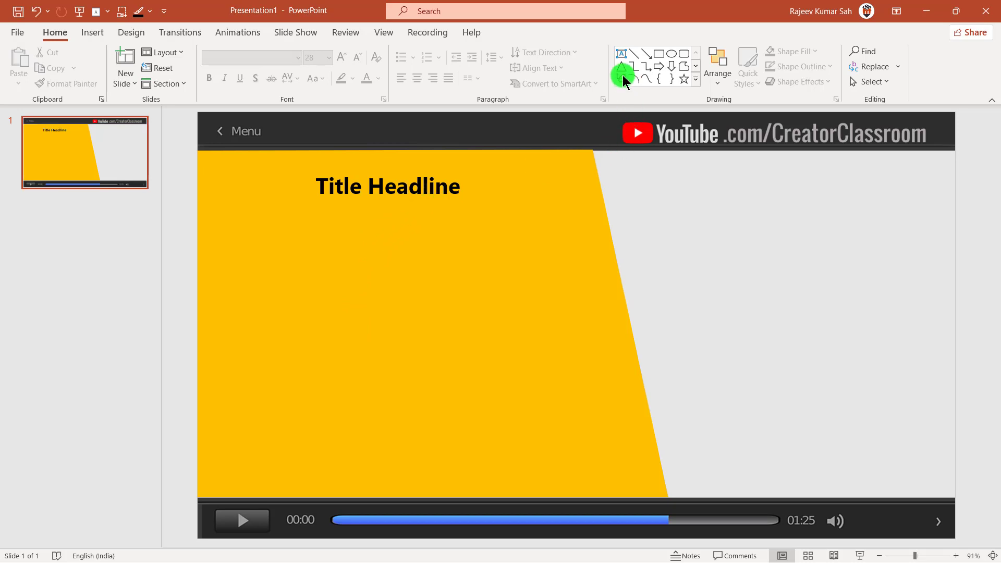
Draw a text box below the title and fill it with =rand(2,3) sample text.
left_click(622, 56)
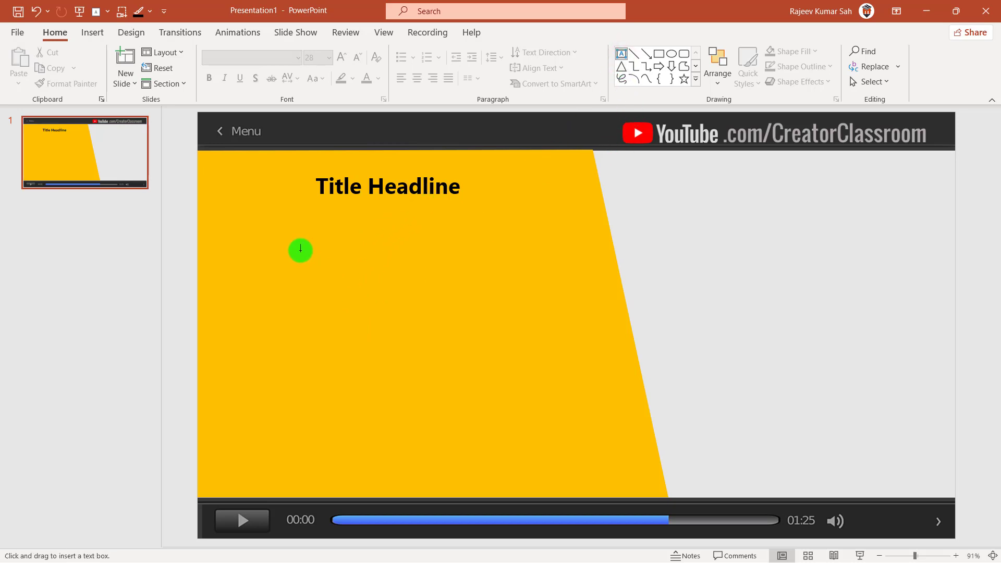
left_click_drag(232, 226, 600, 463)
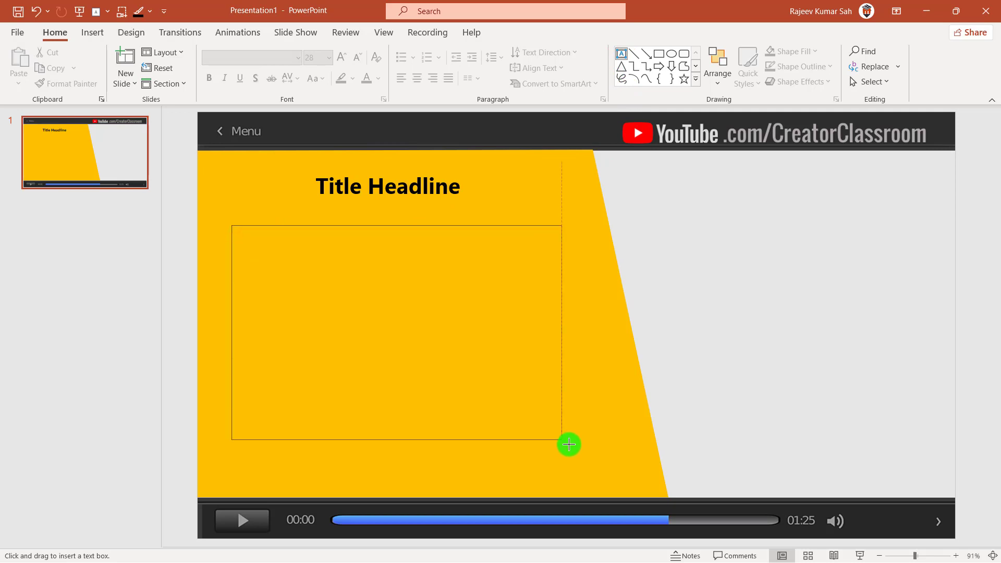
left_click_drag(600, 464, 579, 475)
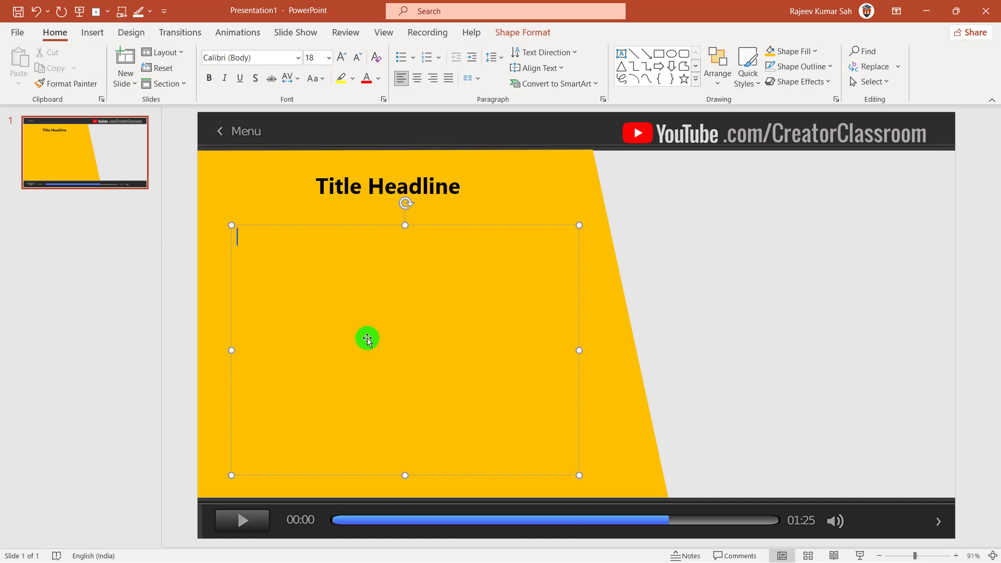
type("=rand")
type("(2")
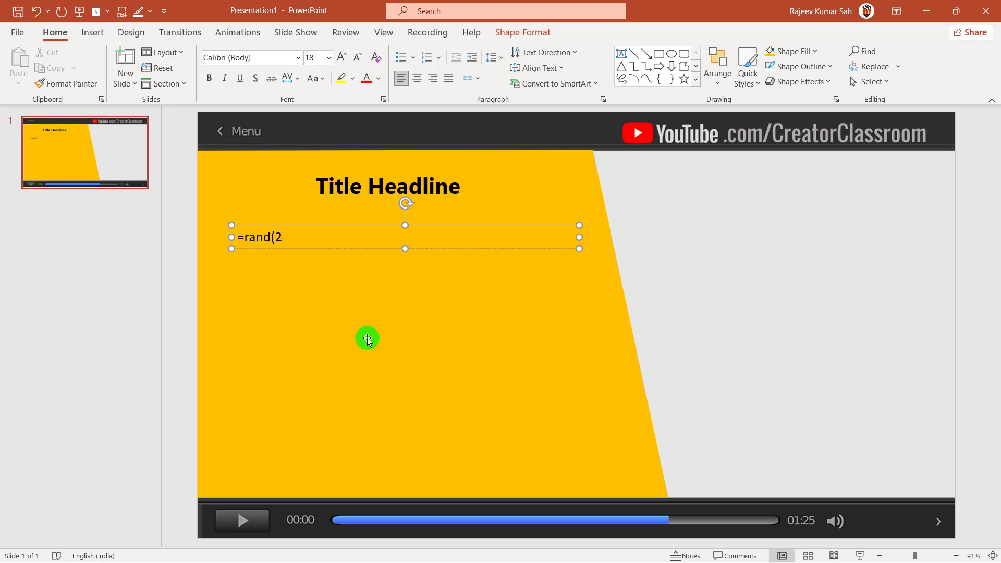
type(",3)")
key("Return")
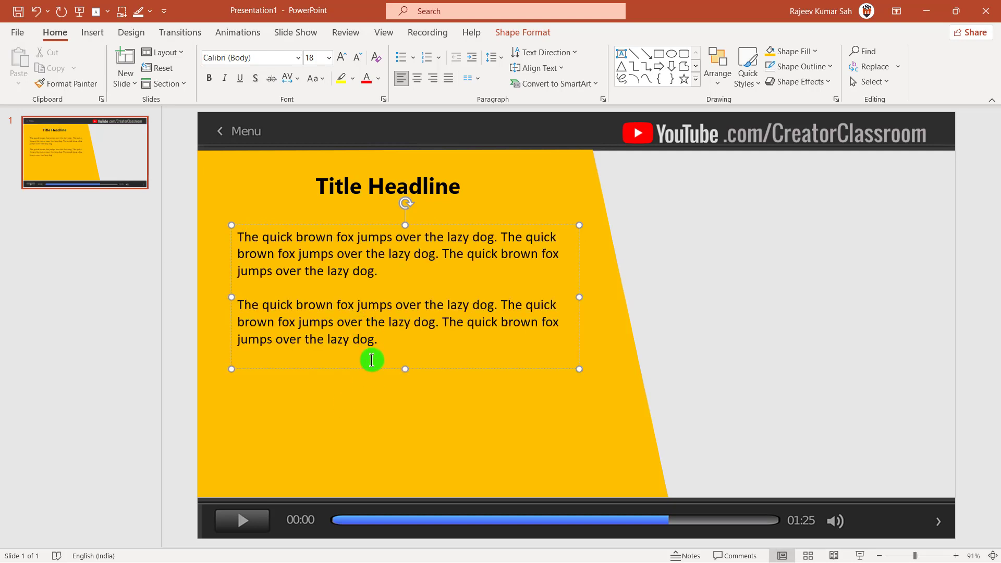
key("BackSpace")
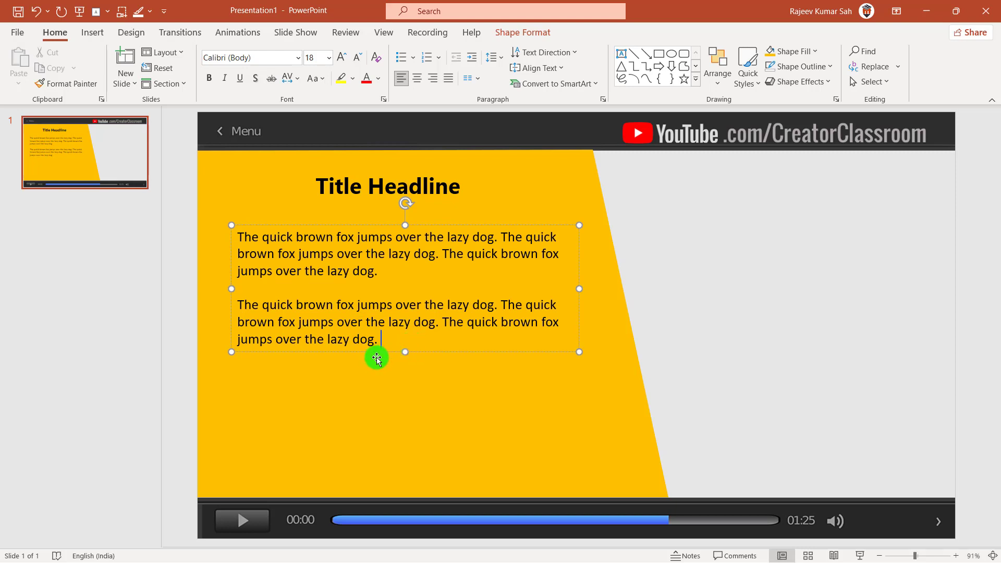
Format the sample paragraphs in Nirmala UI, left-aligned, with 1. 2. numbering.
left_click(376, 358)
left_click(302, 254)
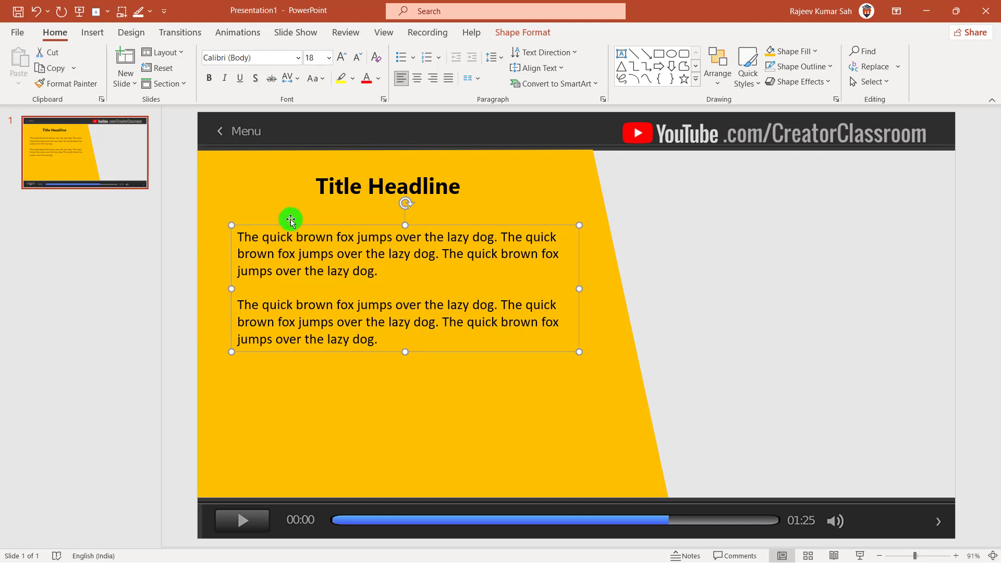
left_click(267, 55)
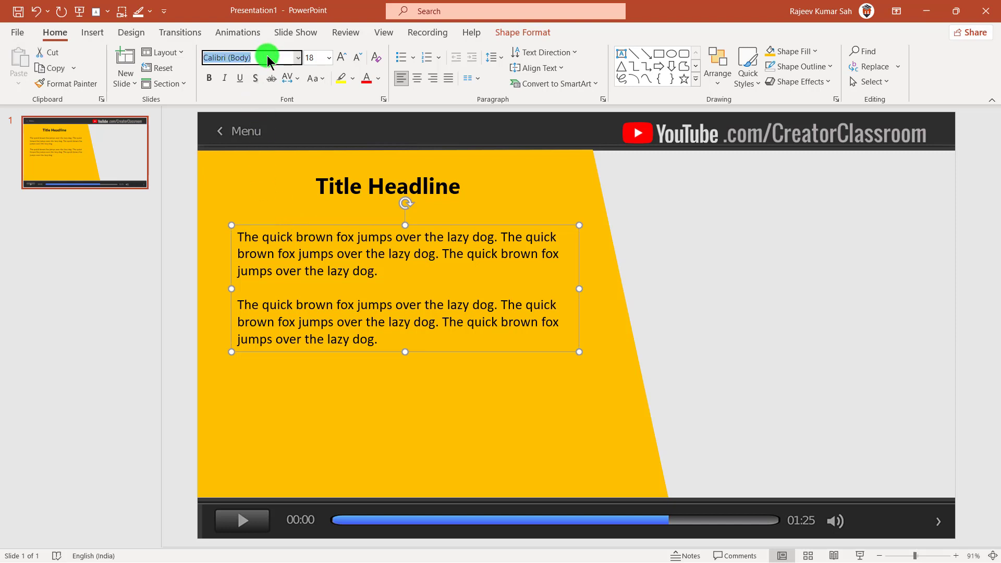
type("Nirmala UI")
key("Return")
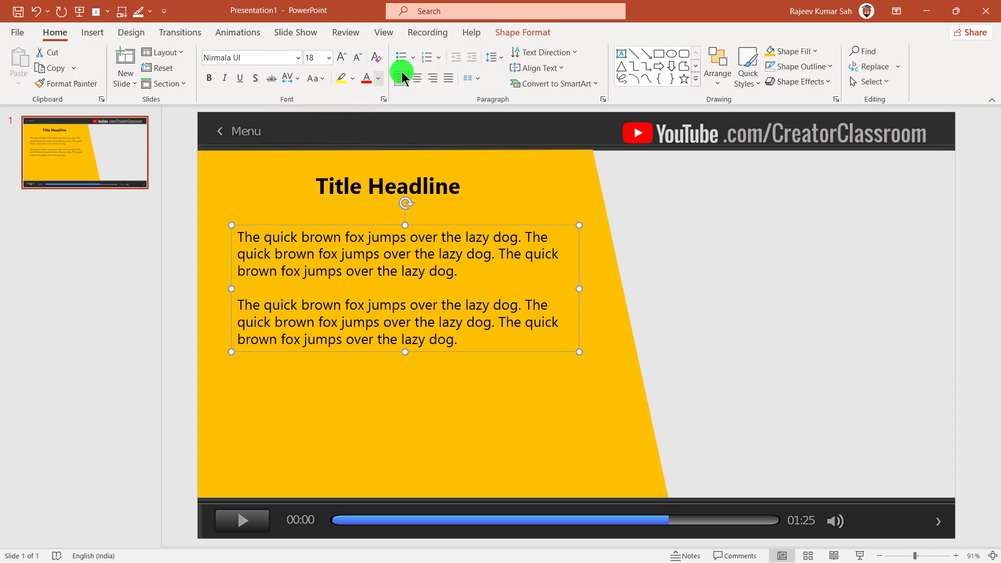
left_click(404, 79)
left_click(436, 58)
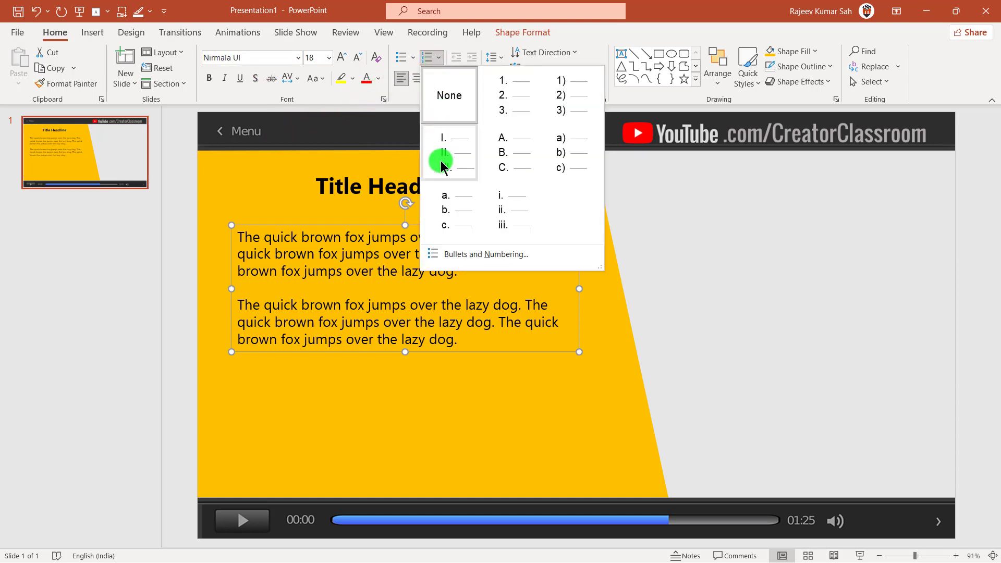
left_click(513, 100)
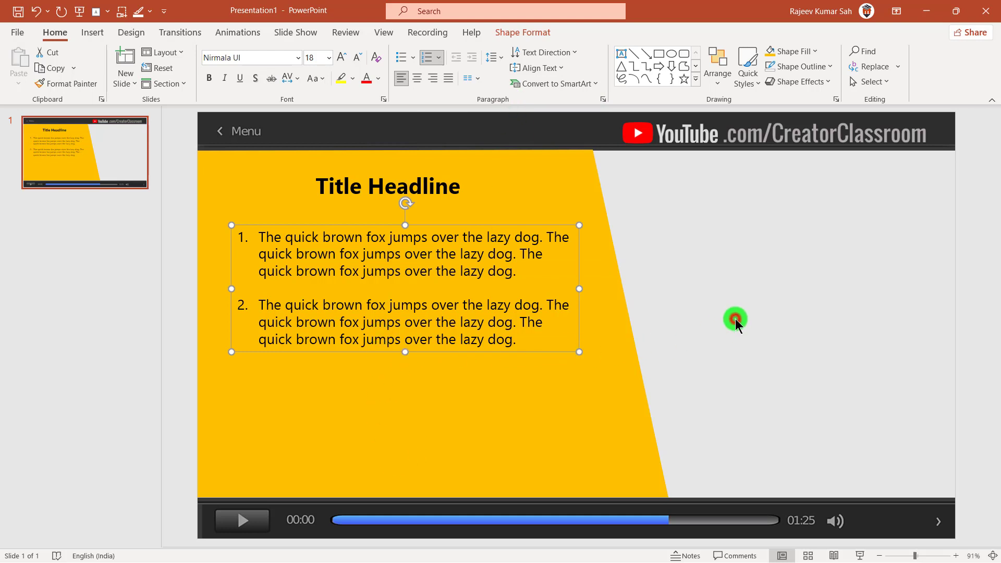
left_click(735, 318)
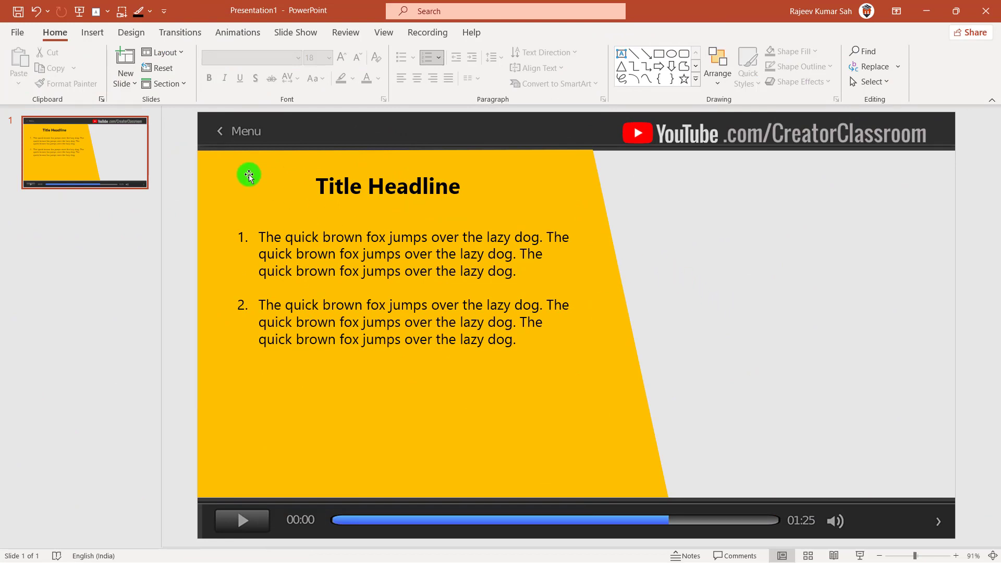
Switch to the Insert ribbon to reach the 3D model options.
left_click(90, 33)
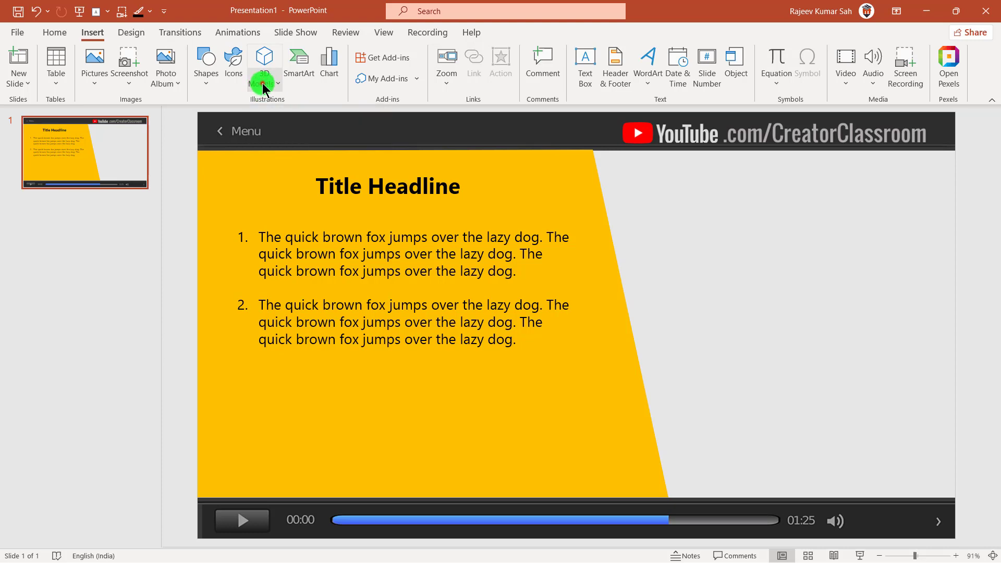
Open the Stock 3D Models library and browse the Anatomy category.
left_click(268, 83)
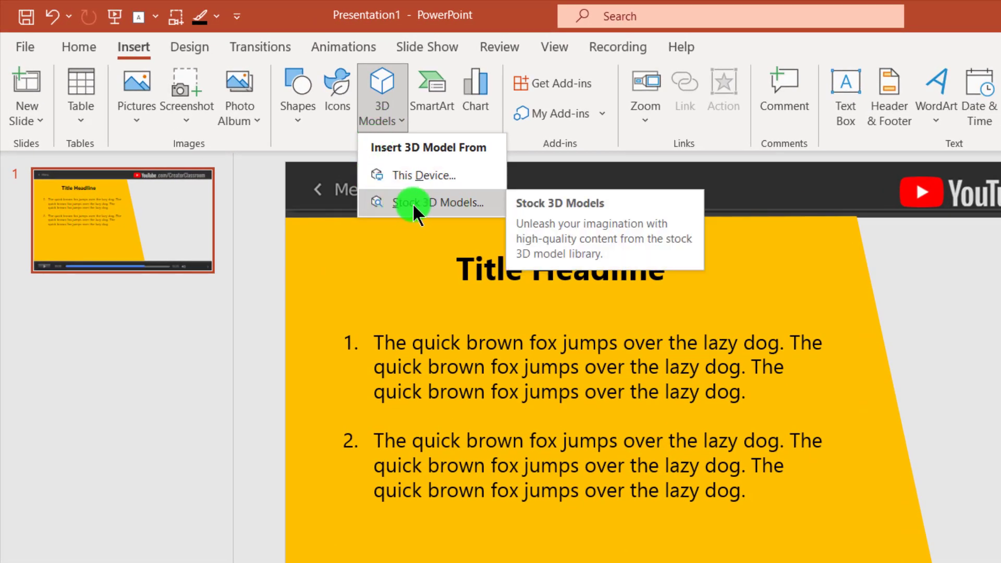
left_click(430, 204)
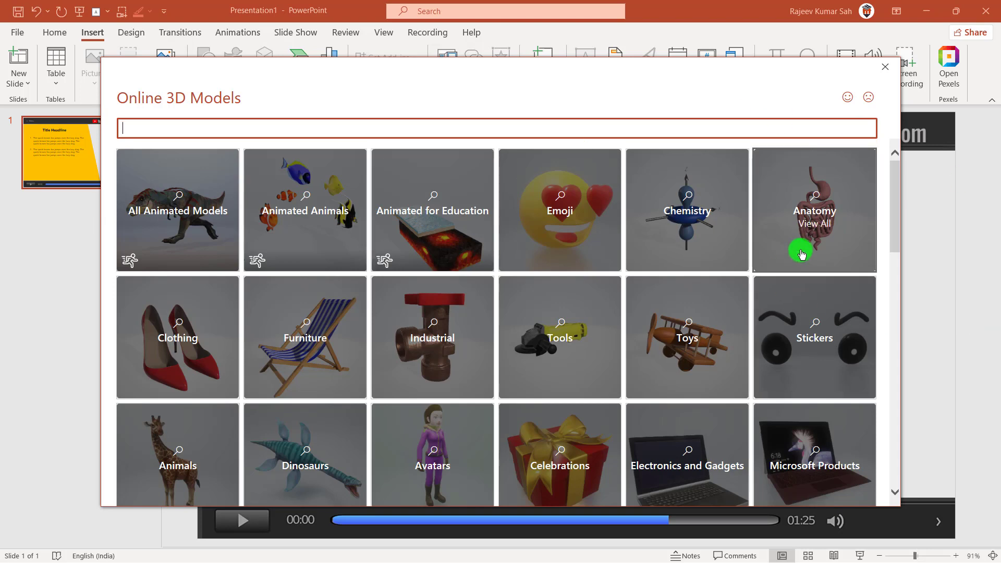
scroll(642, 266, "down", 4)
scroll(636, 267, "down", 1)
scroll(631, 268, "down", 2)
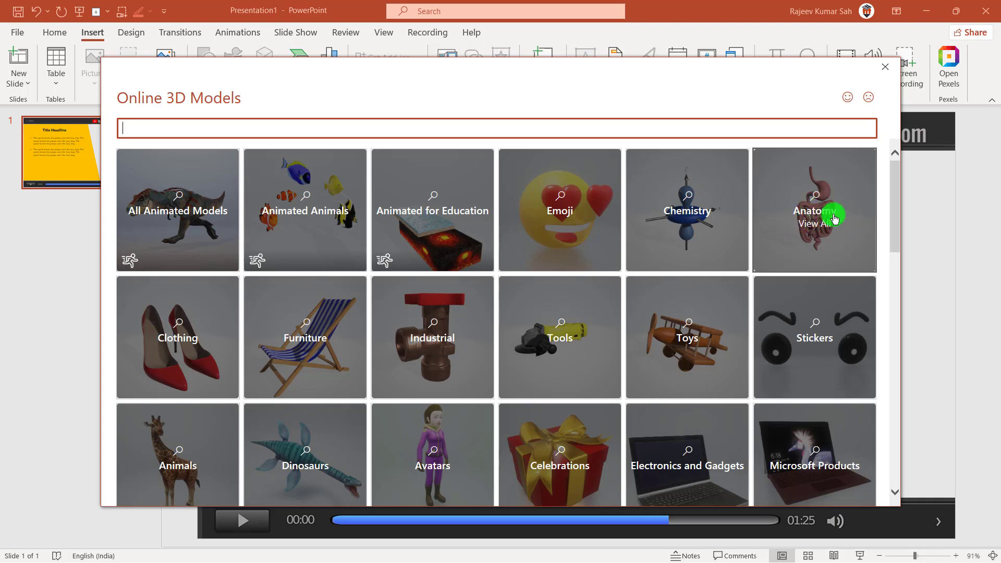
left_click(822, 218)
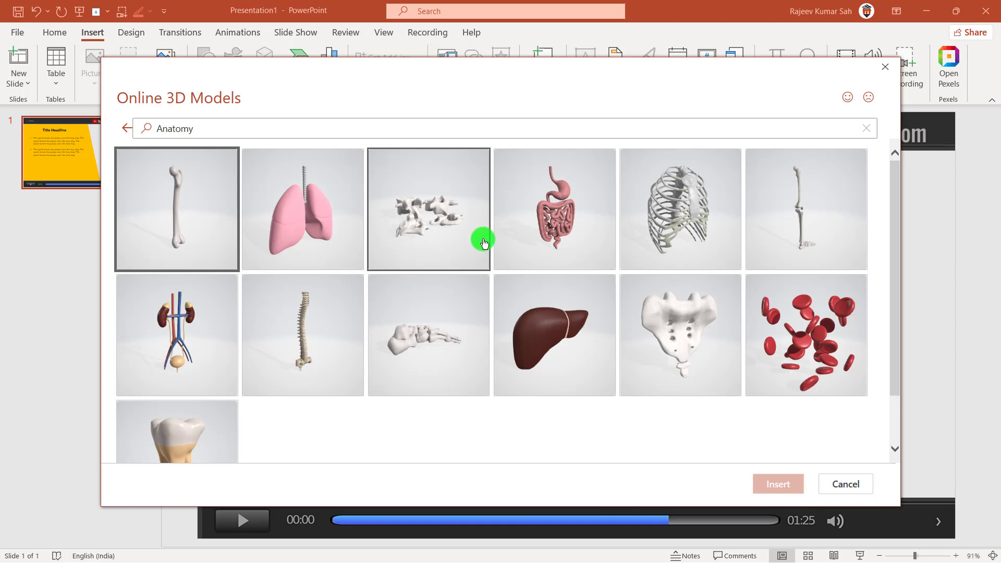
scroll(362, 271, "down", 2)
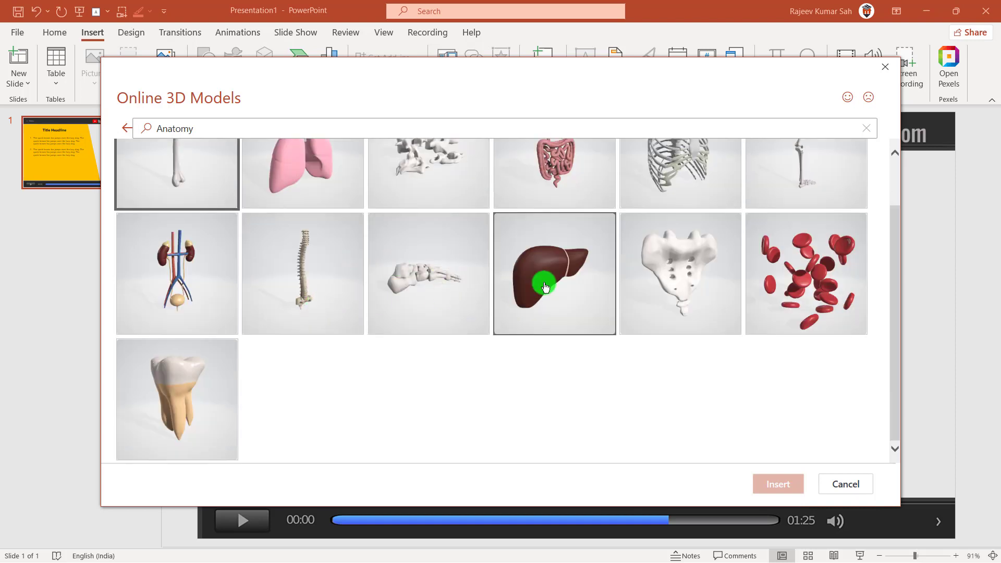
scroll(553, 279, "up", 2)
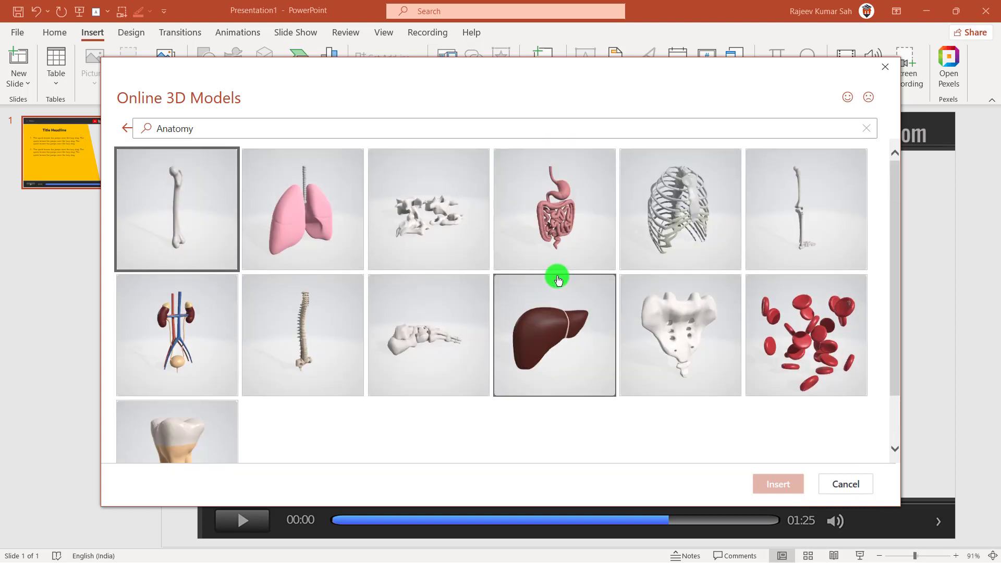
left_click(124, 129)
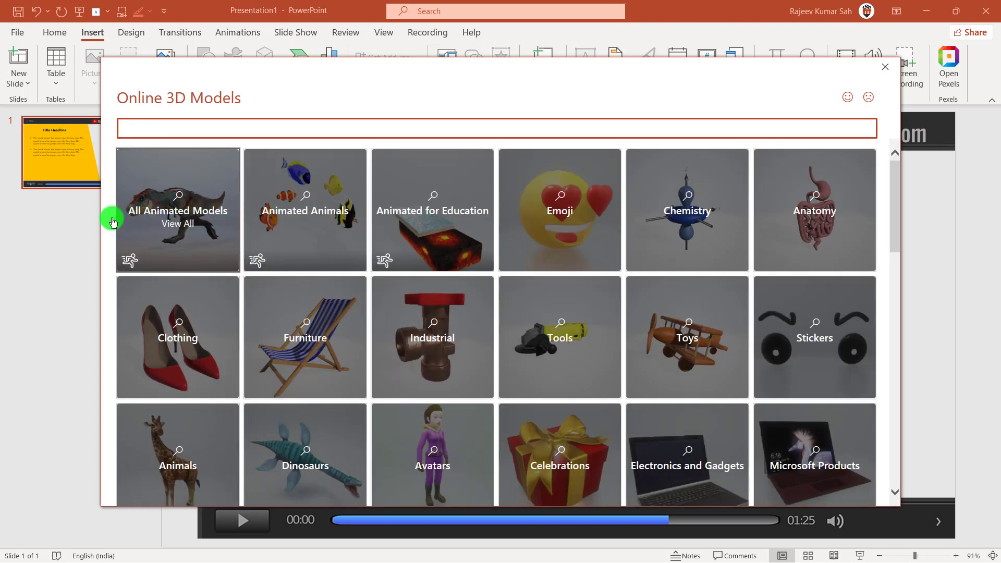
Insert the animated heart from All Animated Models onto the slide.
left_click(206, 214)
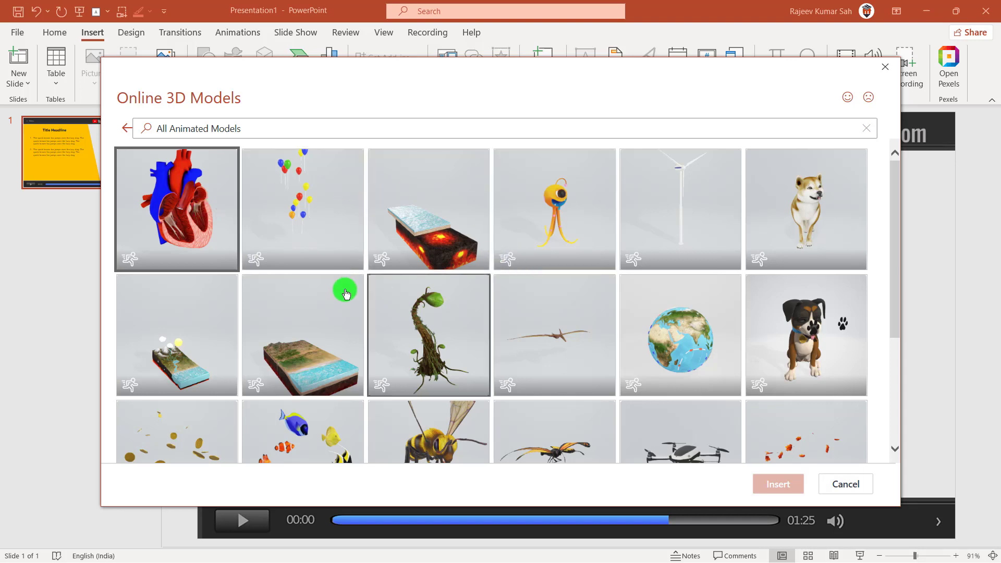
scroll(409, 311, "down", 1)
scroll(409, 298, "down", 2)
scroll(408, 298, "up", 3)
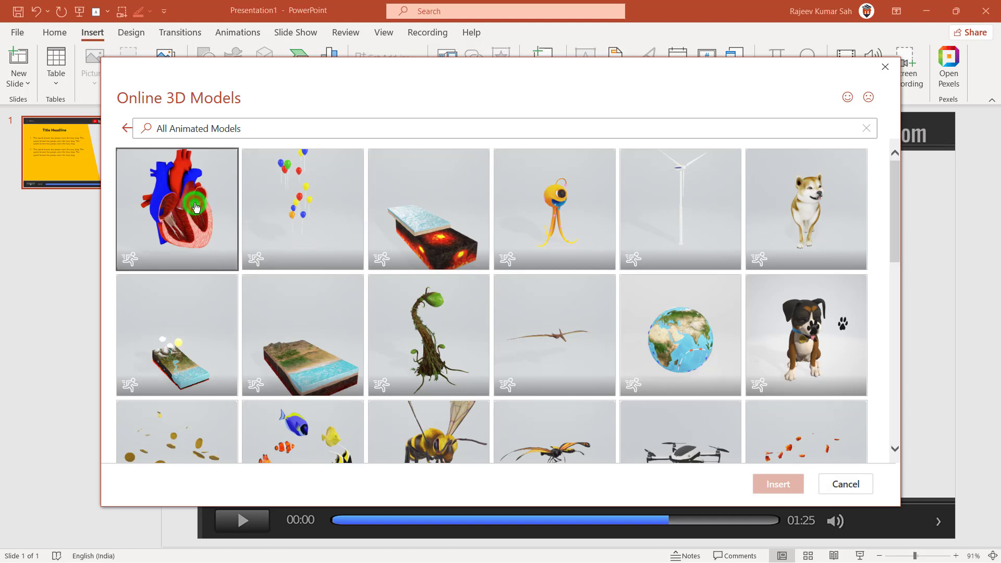
left_click(207, 223)
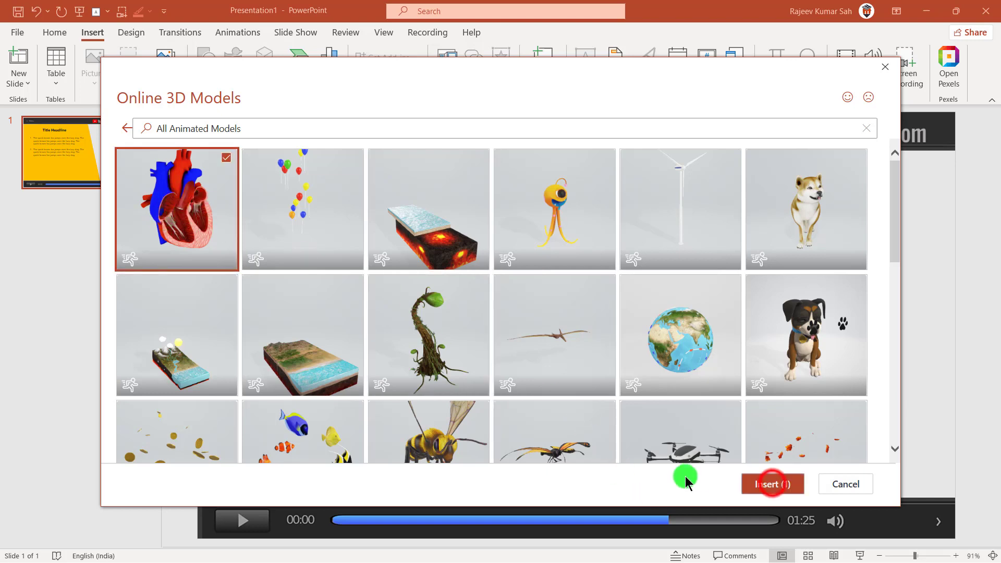
left_click(757, 485)
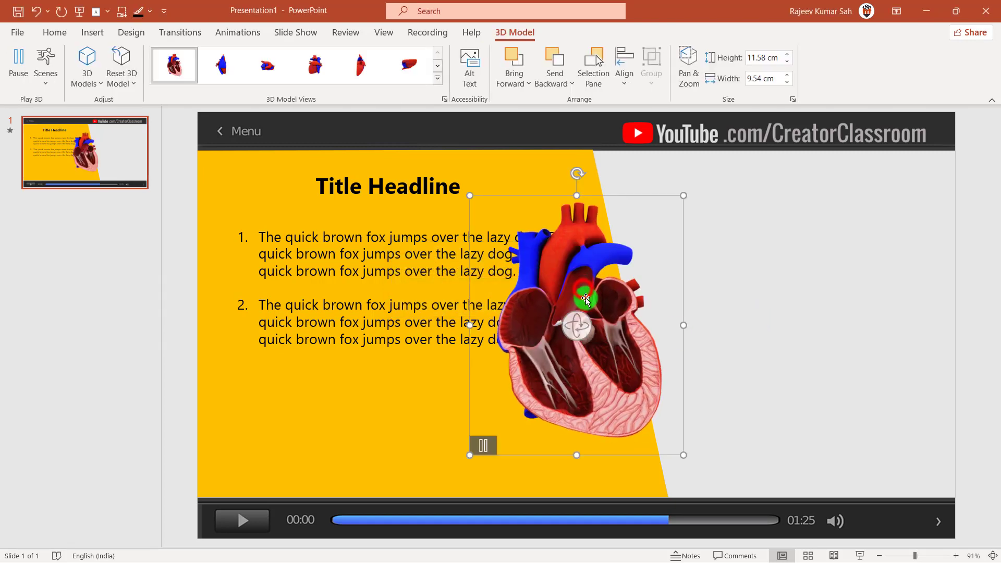
Move the 3D heart into the grey area at right and enlarge it by its corners.
mouse_move(585, 298)
left_mouse_down()
mouse_move(813, 267)
mouse_move(831, 277)
left_mouse_up()
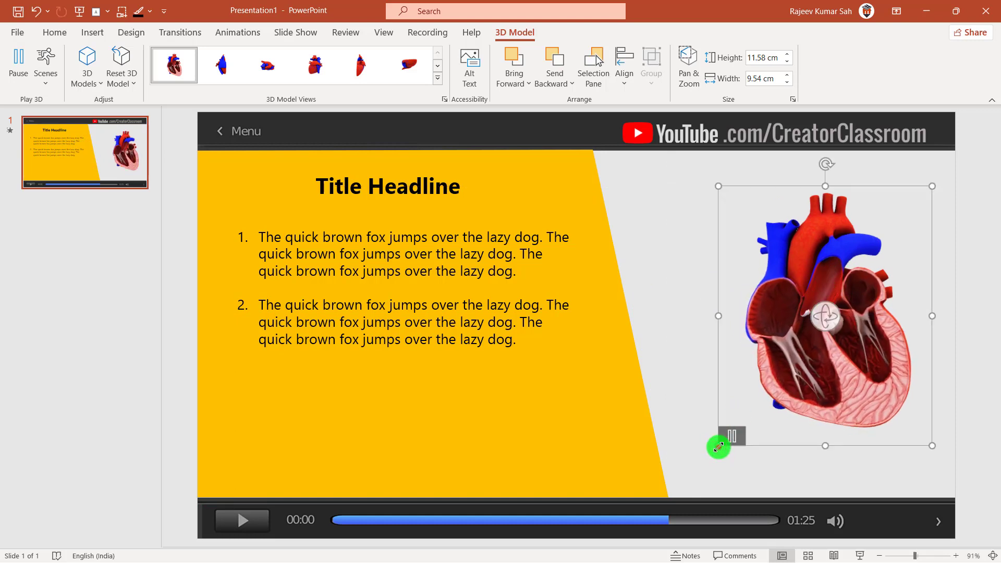
left_click_drag(718, 447, 691, 478)
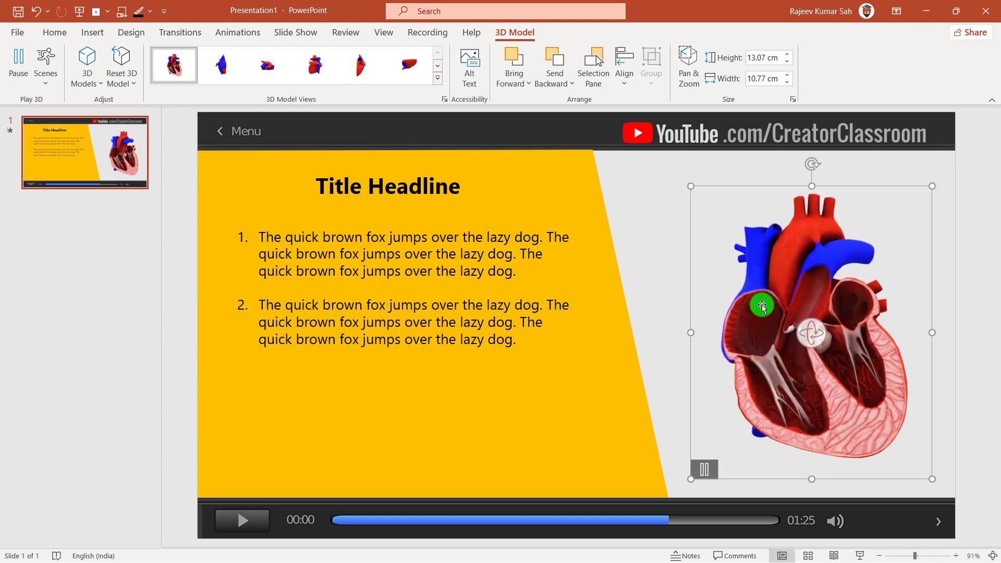
left_click_drag(691, 186, 667, 166)
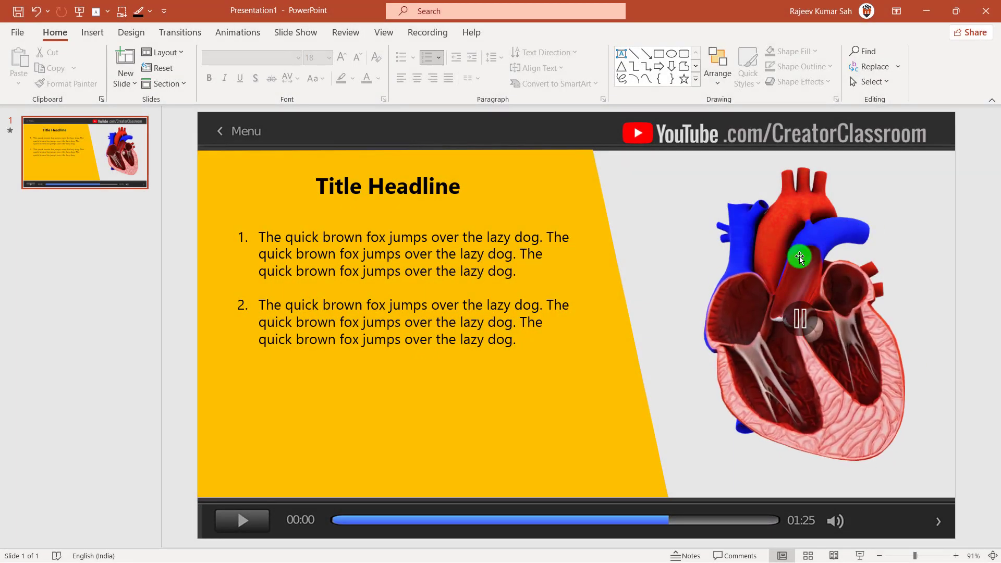
Check the Title Headline and numbered list text boxes, then deselect them.
left_click(422, 186)
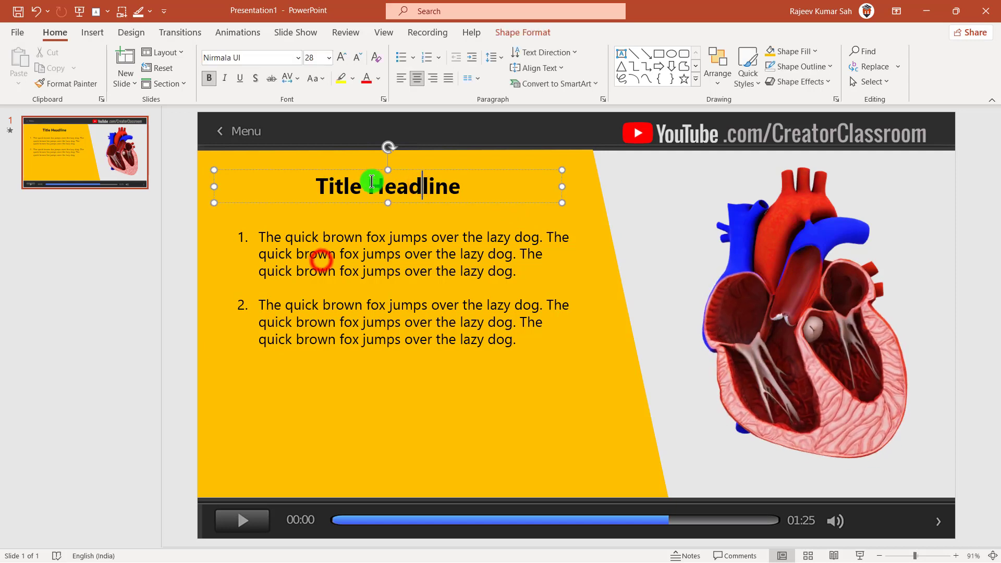
left_click(318, 258)
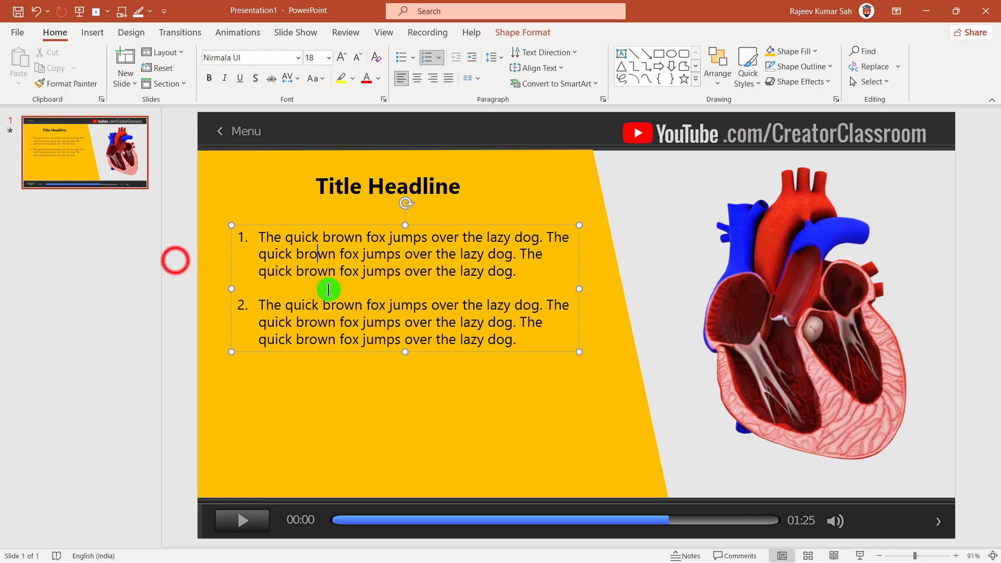
left_click(175, 261)
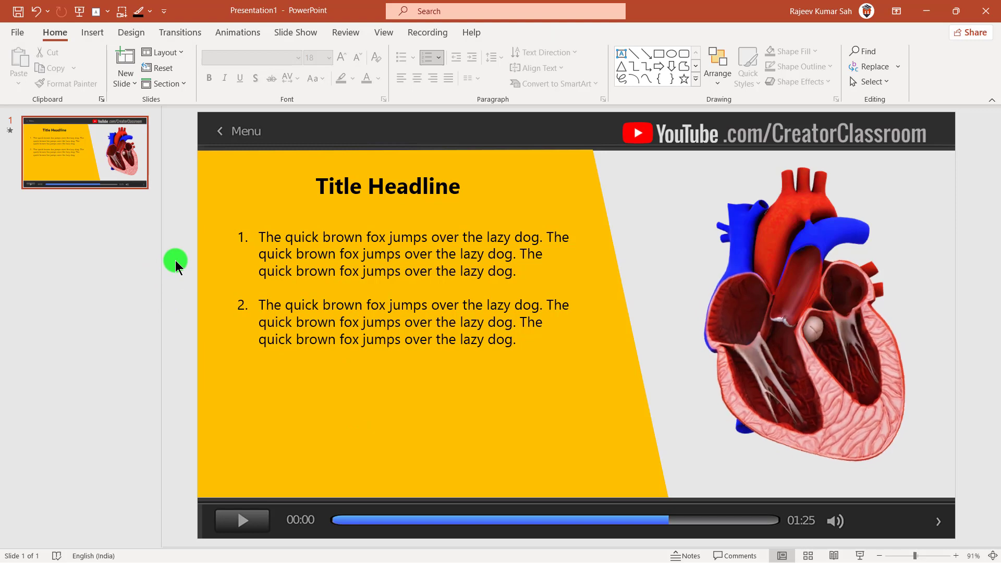
Duplicate slide 1 into a new slide 2 and select its 3D heart.
right_click(83, 165)
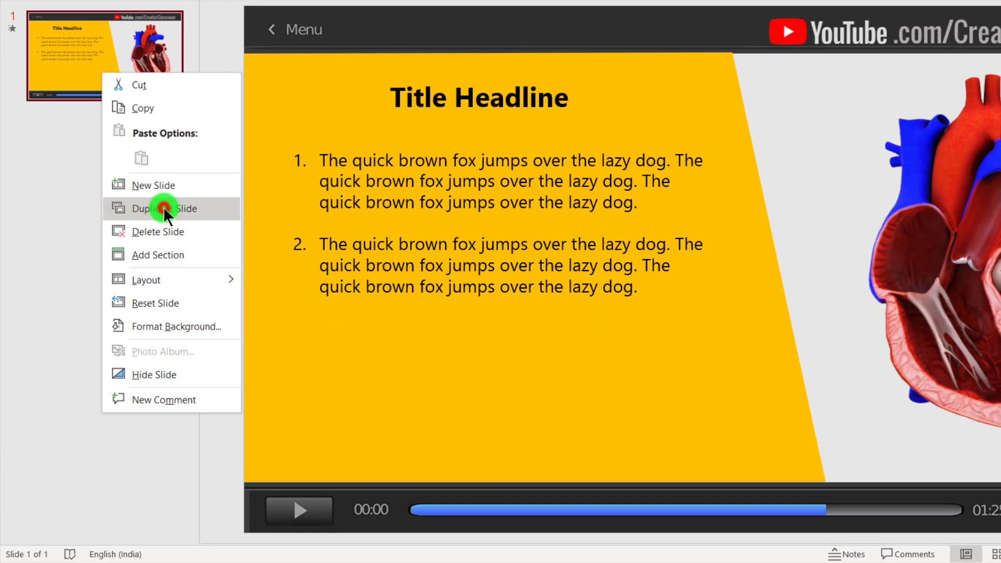
left_click(164, 206)
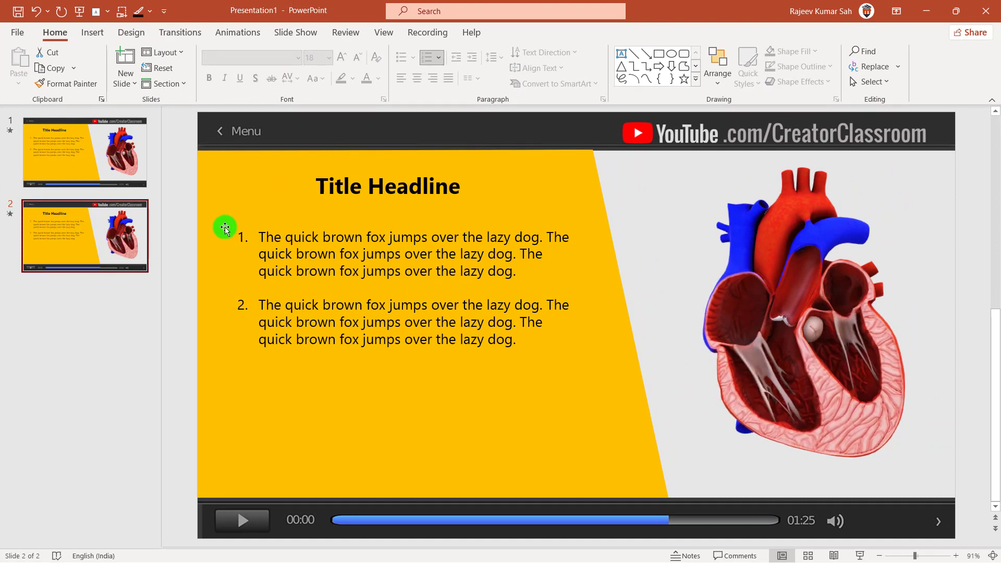
left_click(779, 249)
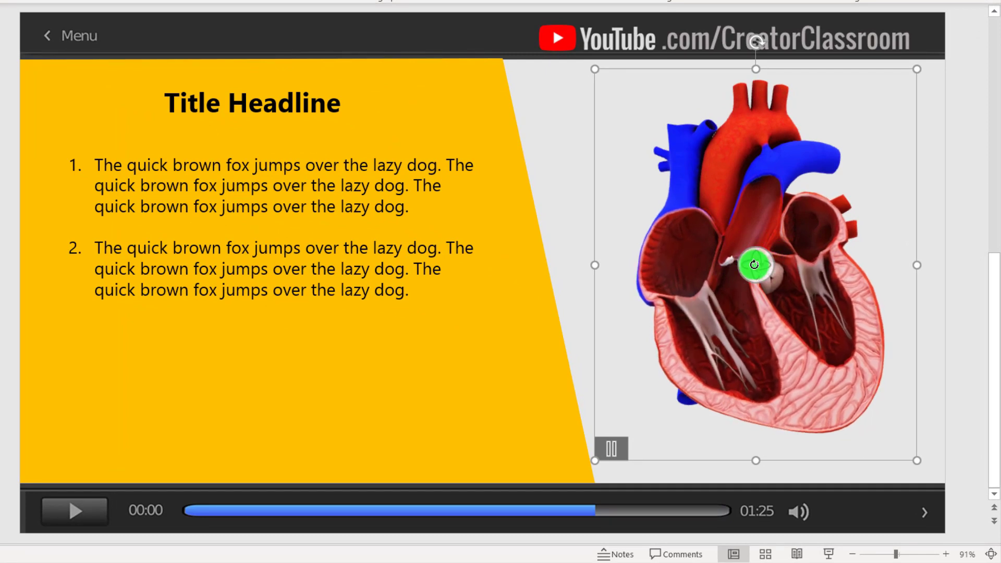
Tilt the slide 2 heart to a slightly different angle, then select the yellow slanted panel.
mouse_move(762, 266)
left_mouse_down()
mouse_move(585, 263)
mouse_move(670, 257)
mouse_move(715, 232)
mouse_move(691, 188)
mouse_move(743, 149)
mouse_move(846, 143)
mouse_move(605, 350)
mouse_move(912, 261)
mouse_move(691, 427)
mouse_move(995, 212)
mouse_move(920, 83)
mouse_move(894, 219)
mouse_move(693, 190)
left_mouse_up()
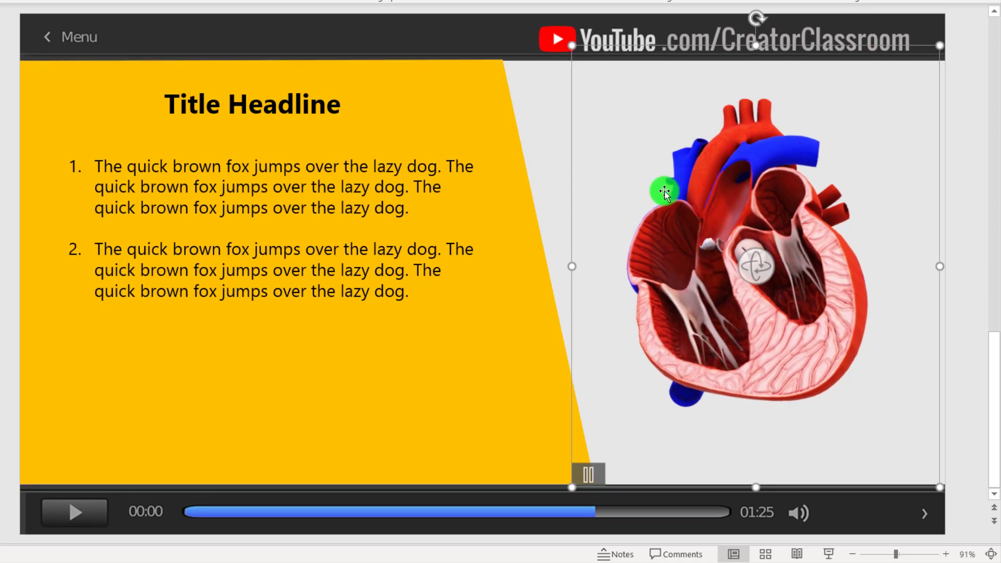
left_click(27, 71)
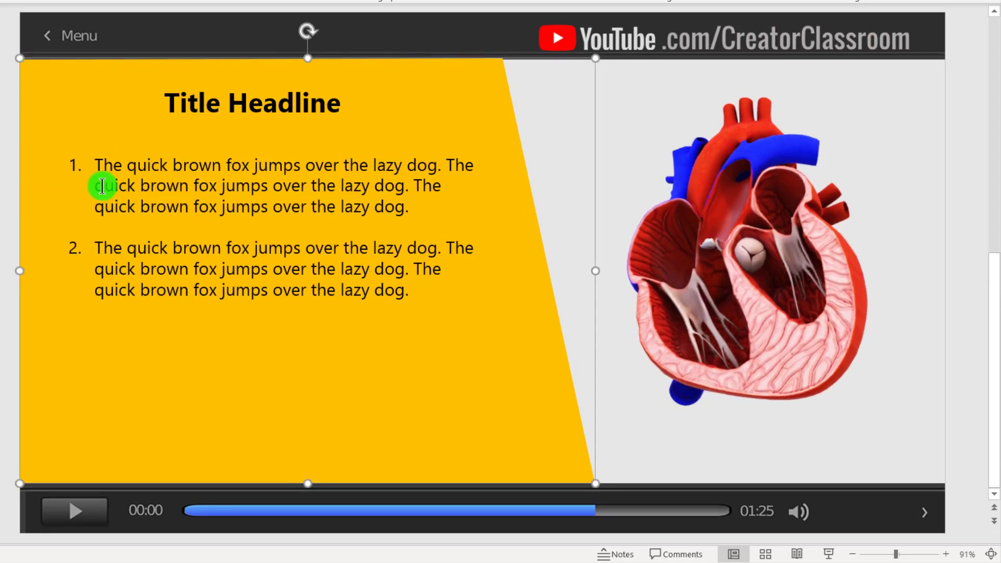
left_click(31, 427)
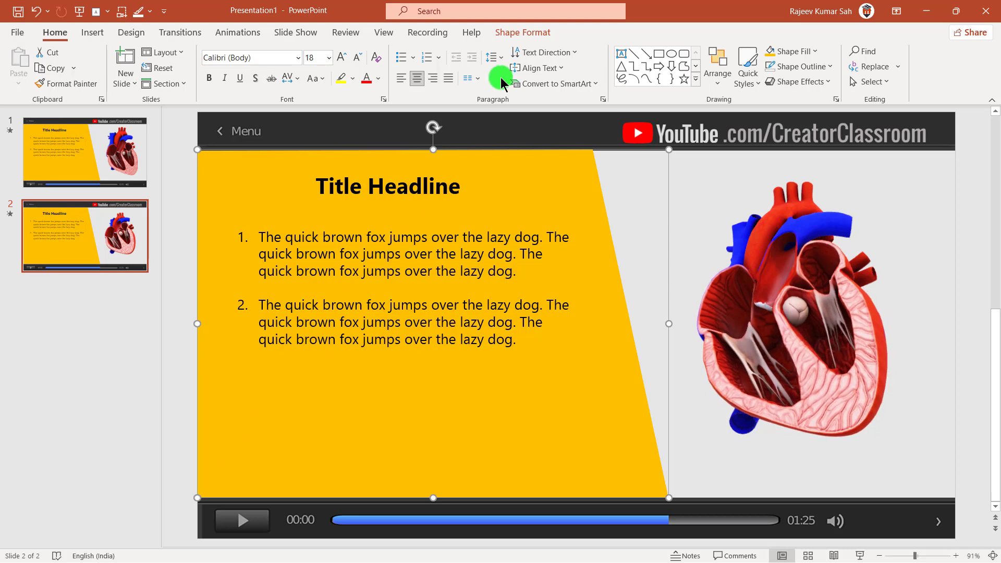
Flip the yellow slanted panel horizontally using Shape Format's Rotate options.
left_click(524, 34)
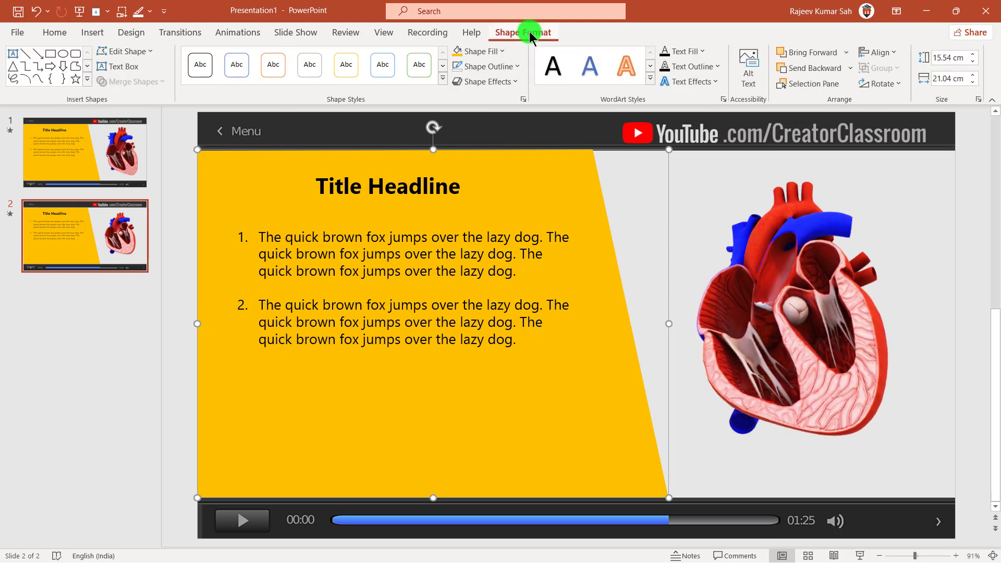
left_click(881, 84)
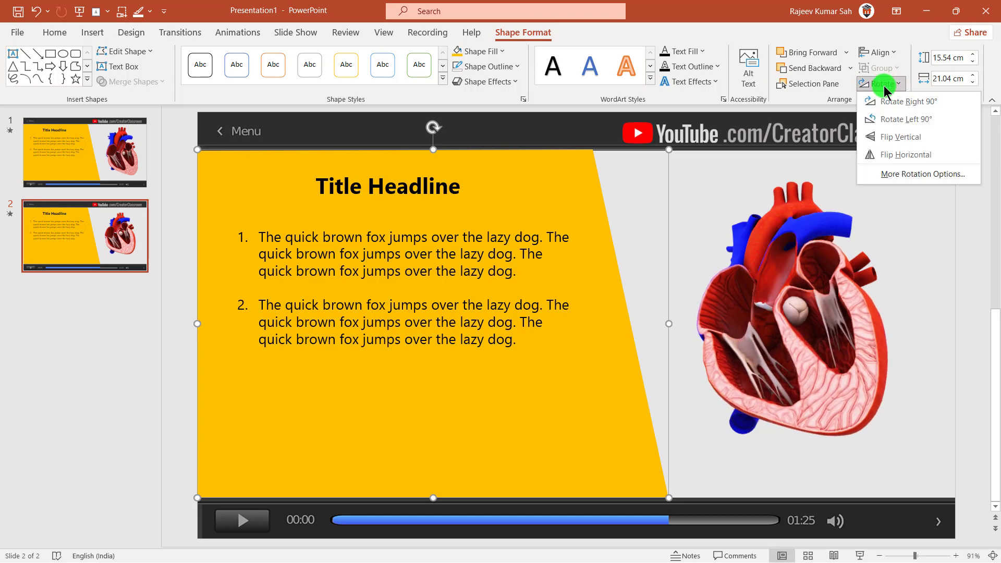
left_click(916, 155)
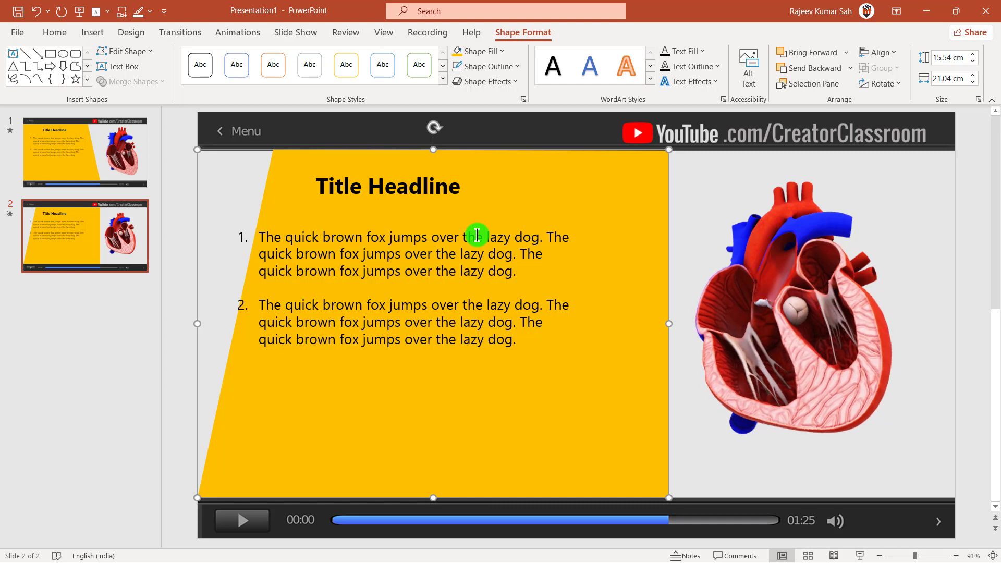
Drag the flipped yellow panel over to the slide's right edge.
left_click(288, 170)
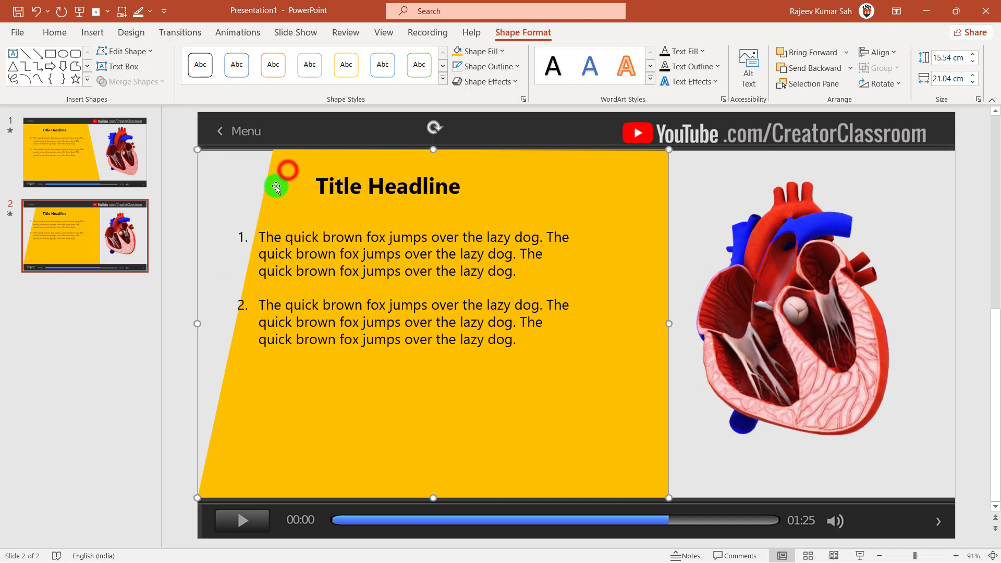
left_click(252, 459)
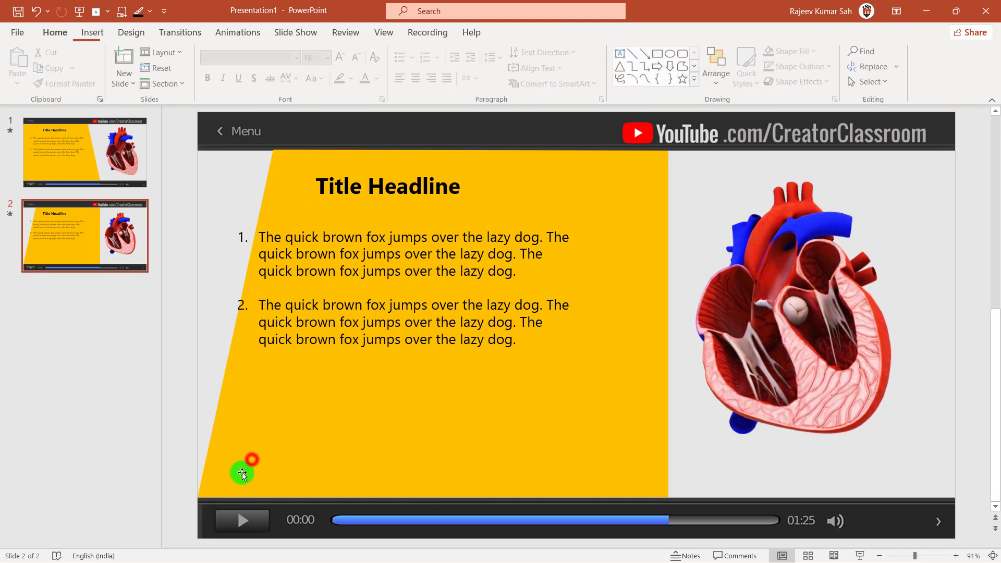
left_click(252, 459)
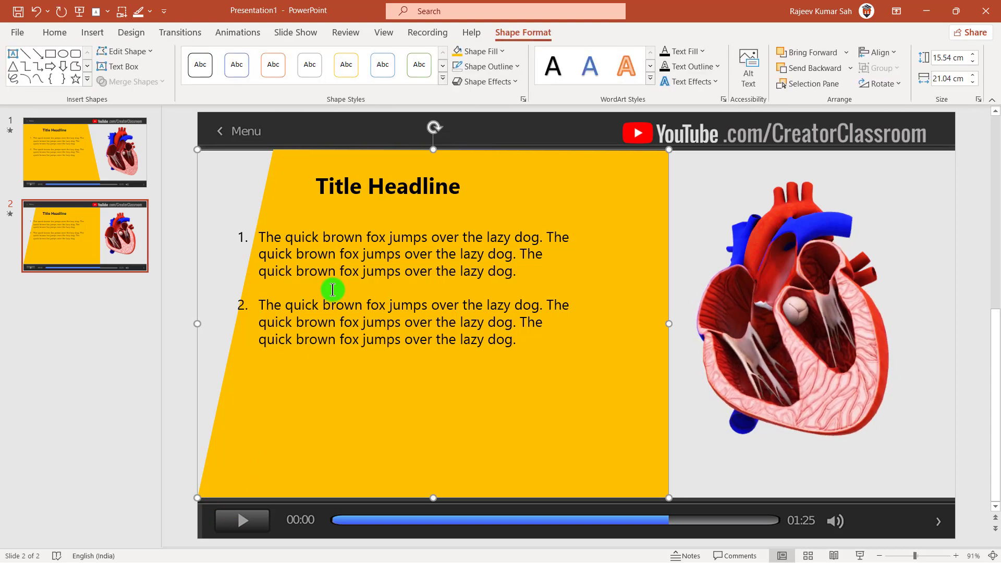
left_click_drag(299, 453, 555, 454)
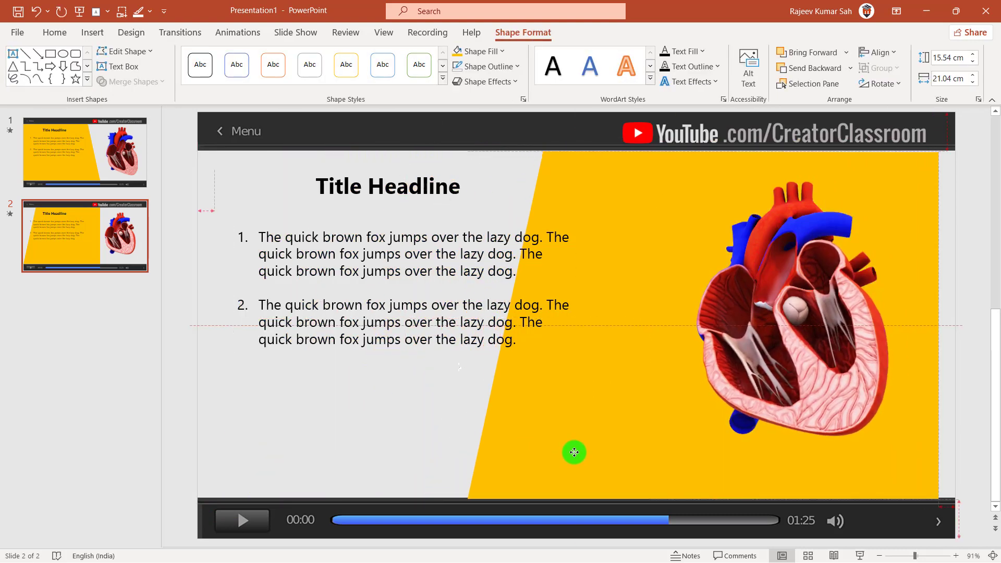
left_click_drag(555, 454, 583, 452)
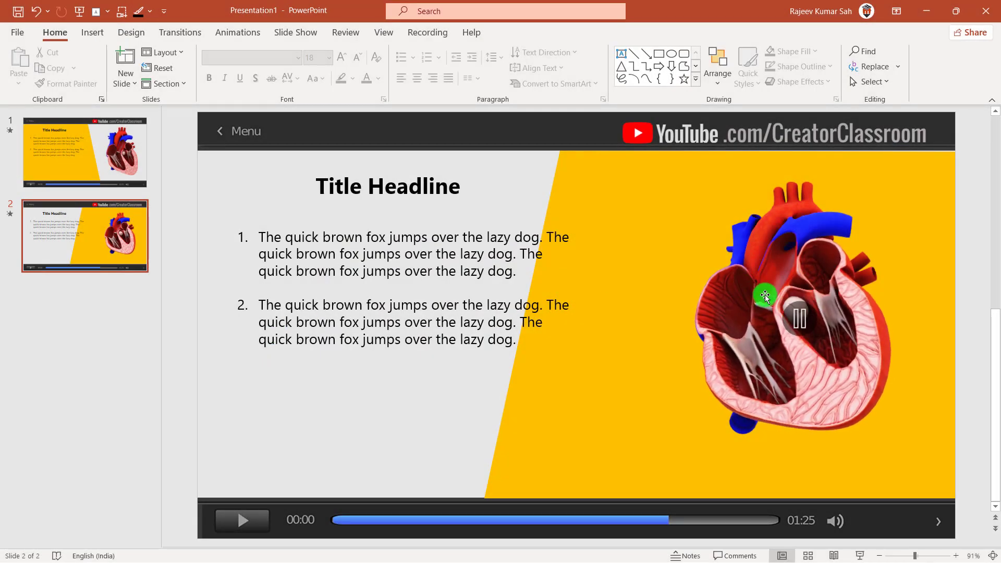
Put the heart at slide 2's lower left and move the title and list onto the yellow panel.
left_click_drag(793, 259, 389, 318)
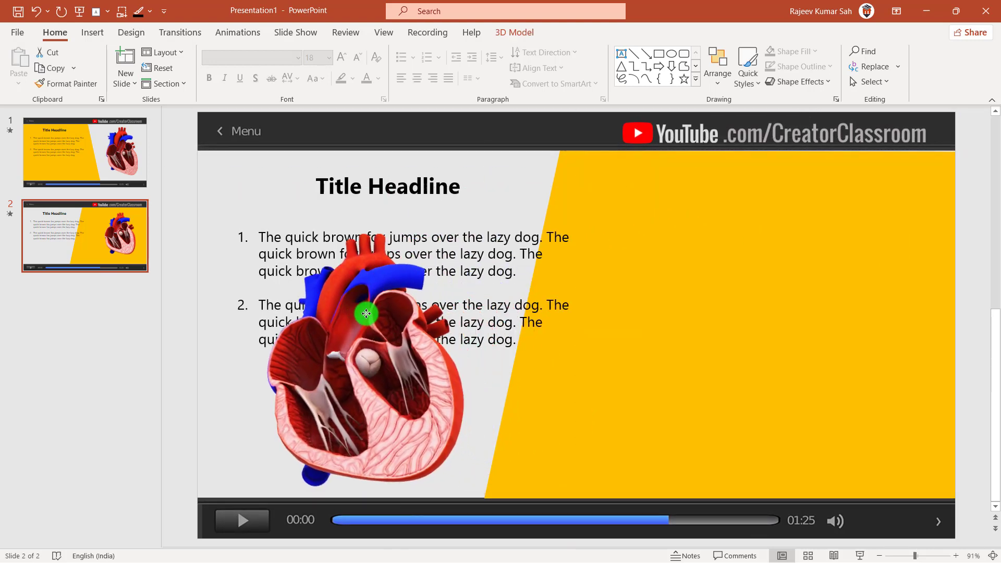
left_click_drag(389, 317, 358, 314)
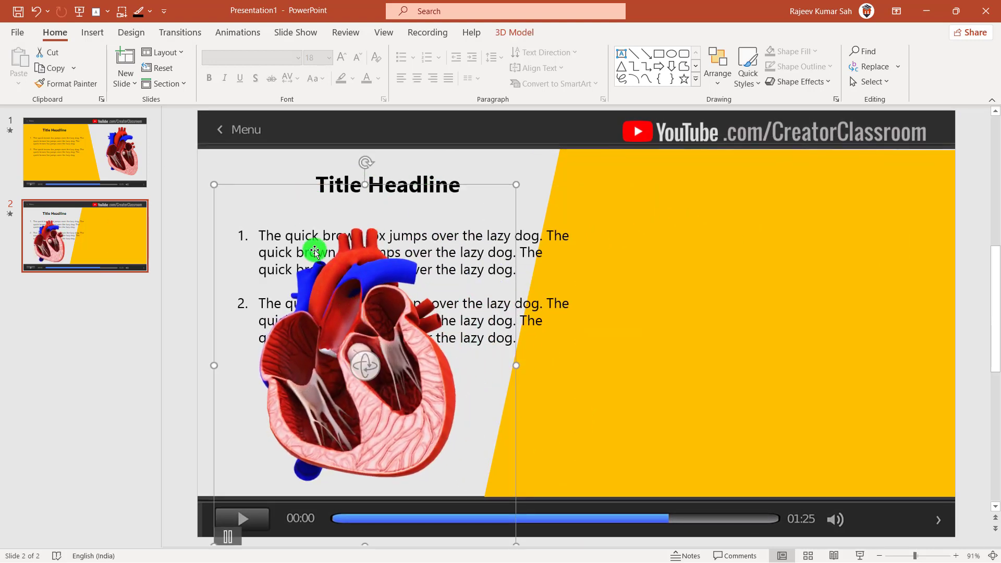
mouse_move(394, 278)
left_mouse_down()
mouse_move(508, 270)
mouse_move(312, 441)
left_mouse_up()
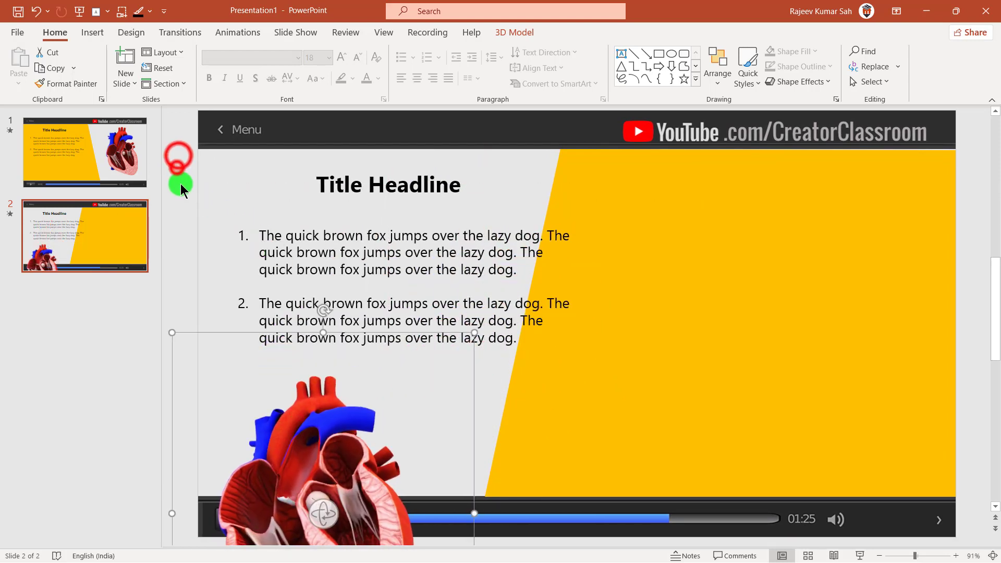
mouse_move(178, 155)
left_mouse_down()
mouse_move(496, 260)
mouse_move(736, 375)
left_mouse_up()
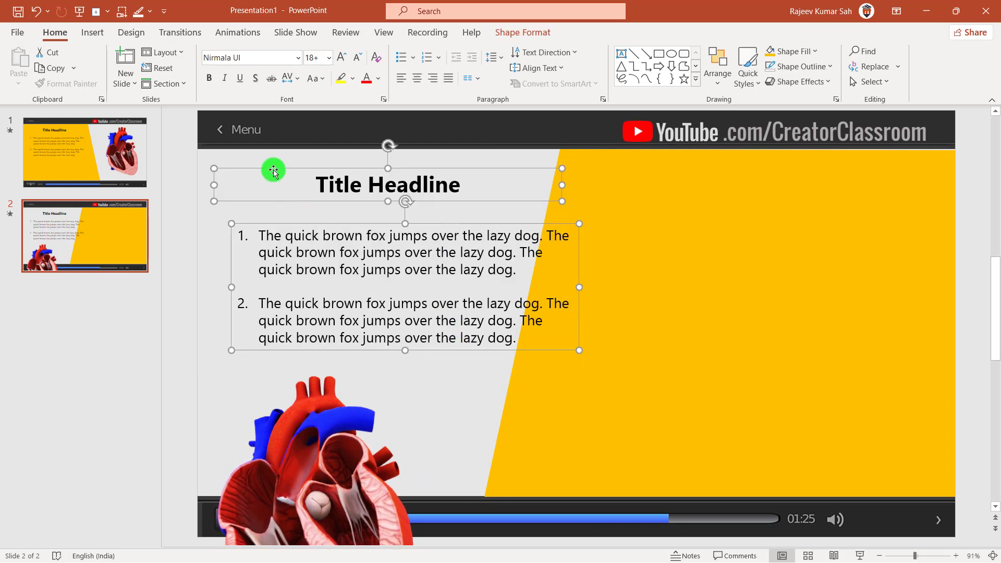
left_click_drag(273, 170, 633, 198)
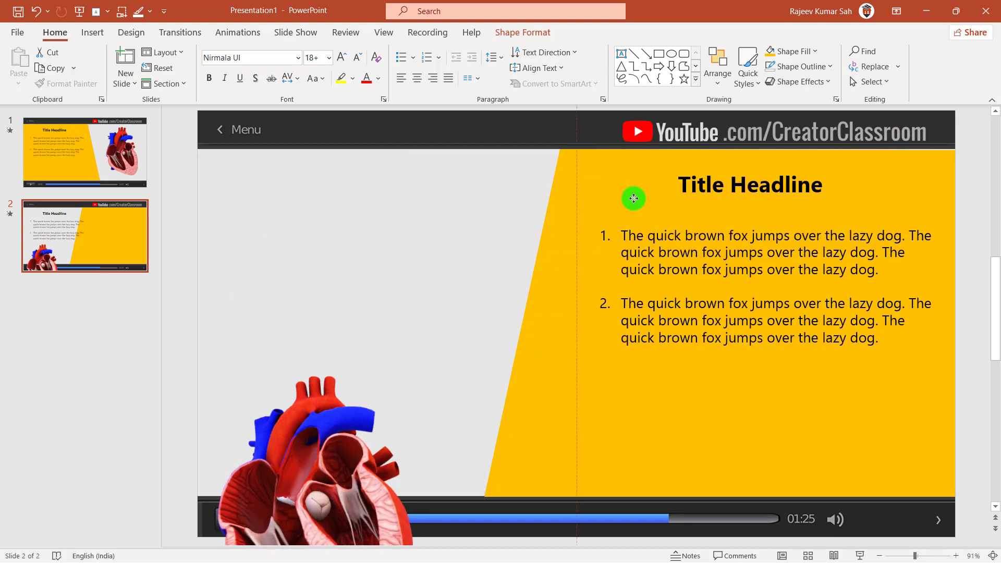
Raise the heart on the grey left side and turn it to a new angle, comparing with slide 1.
left_click(324, 417)
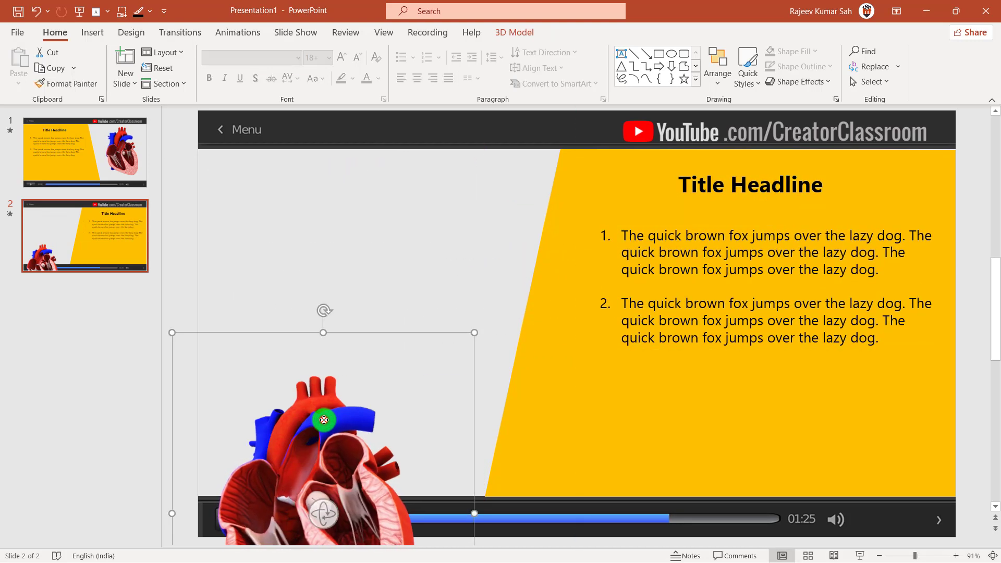
left_click_drag(324, 418, 352, 247)
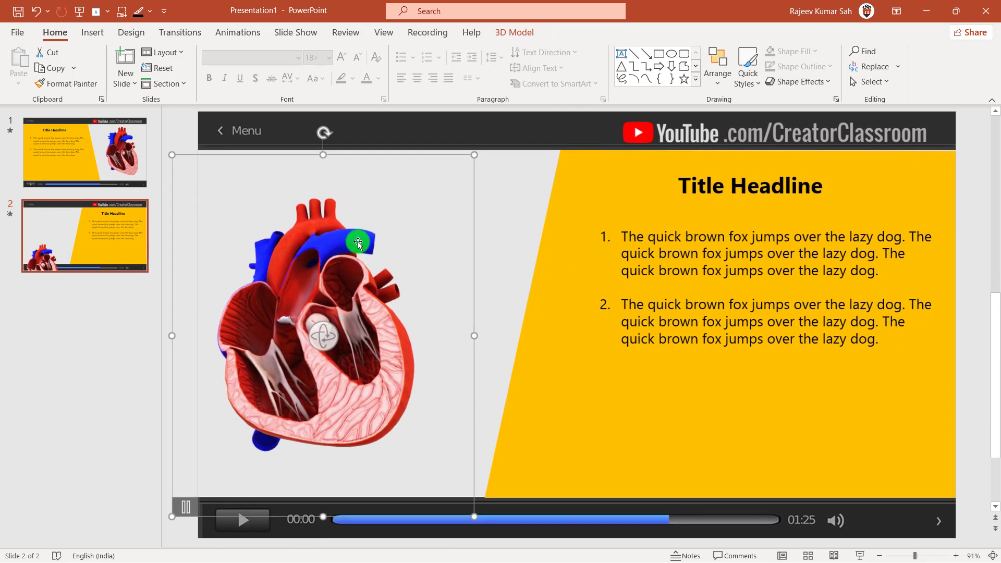
mouse_move(237, 323)
left_mouse_down()
mouse_move(313, 267)
mouse_move(361, 257)
mouse_move(359, 249)
left_mouse_up()
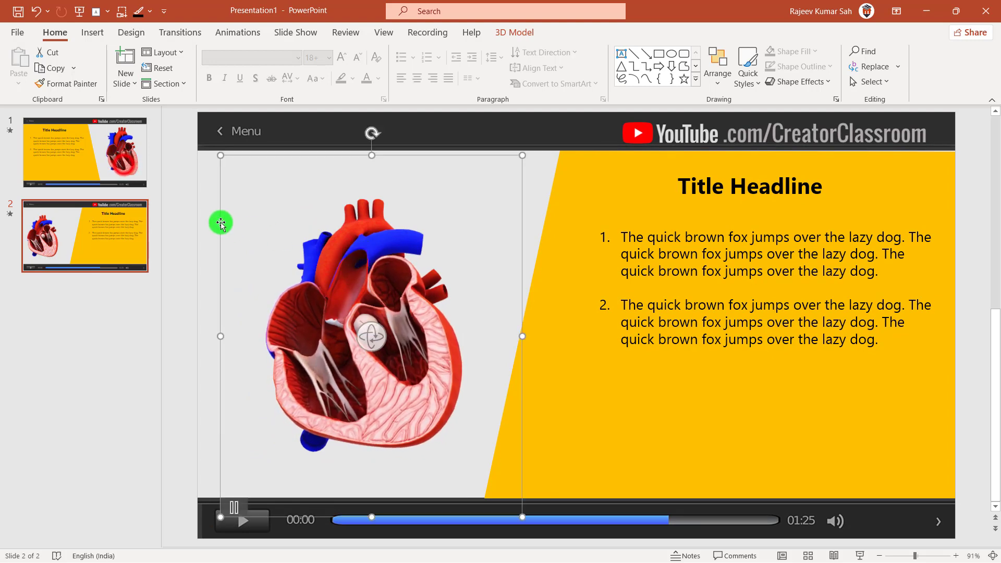
left_click(125, 167)
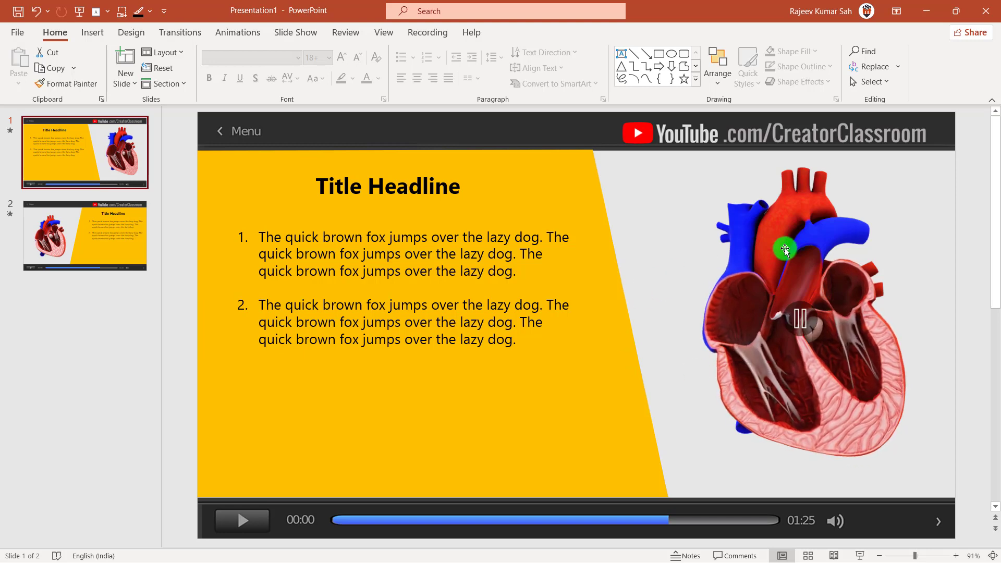
left_click(88, 239)
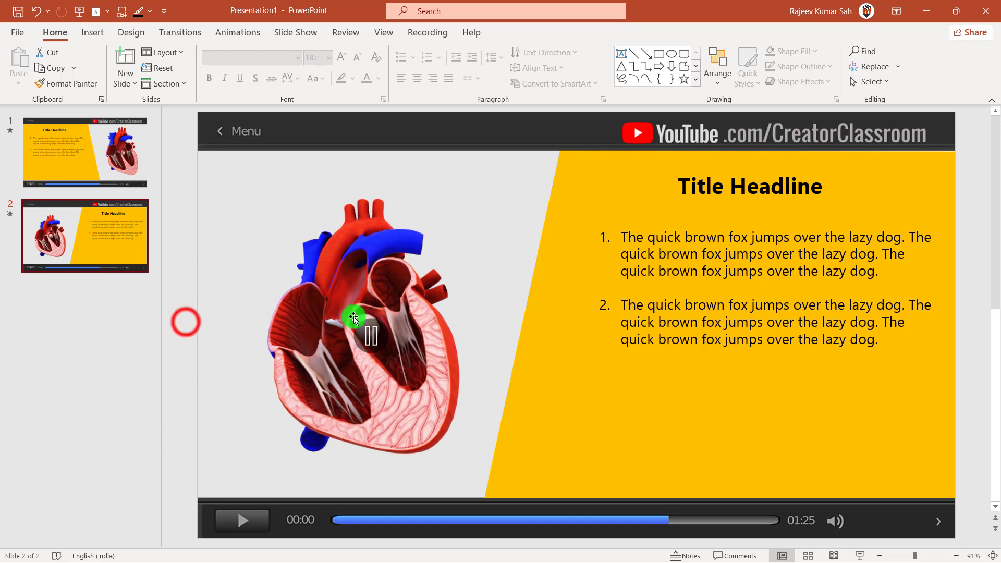
left_click(186, 322)
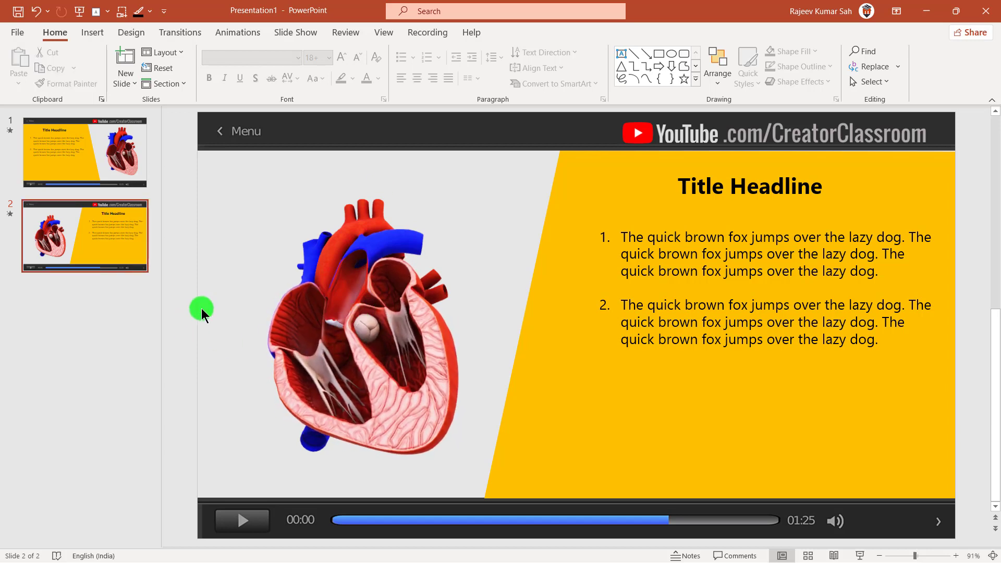
left_click(650, 71)
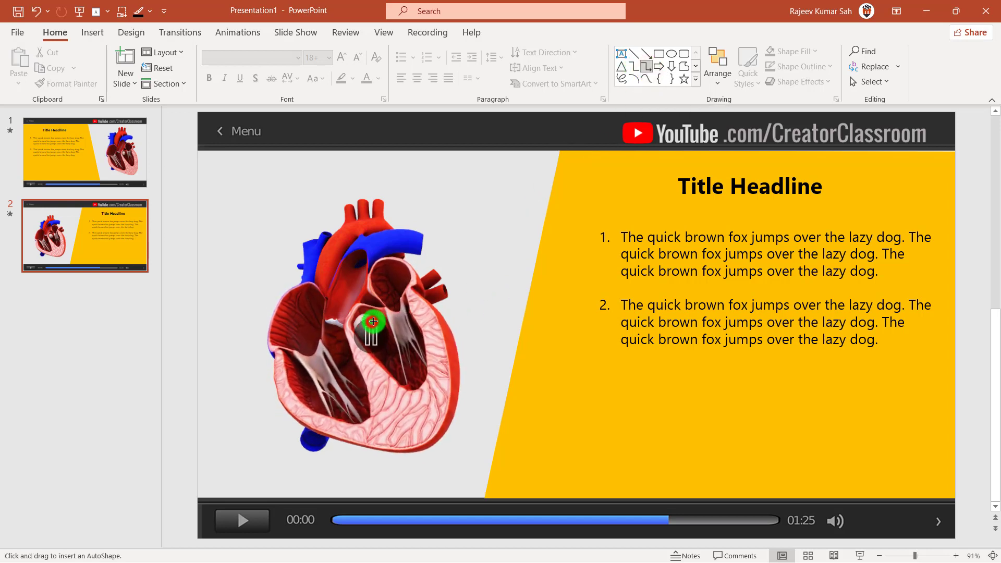
left_click(373, 322)
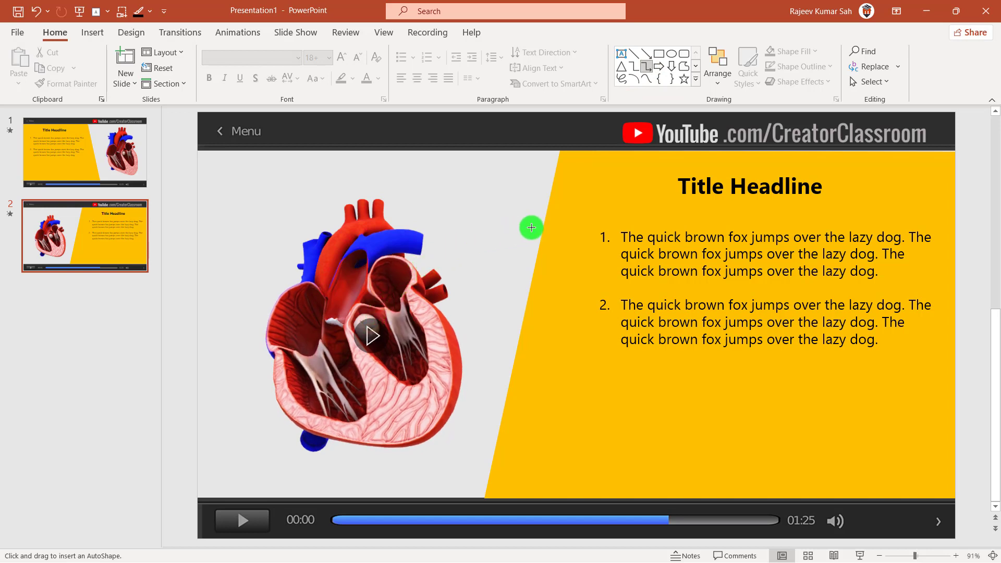
left_click_drag(437, 190, 533, 253)
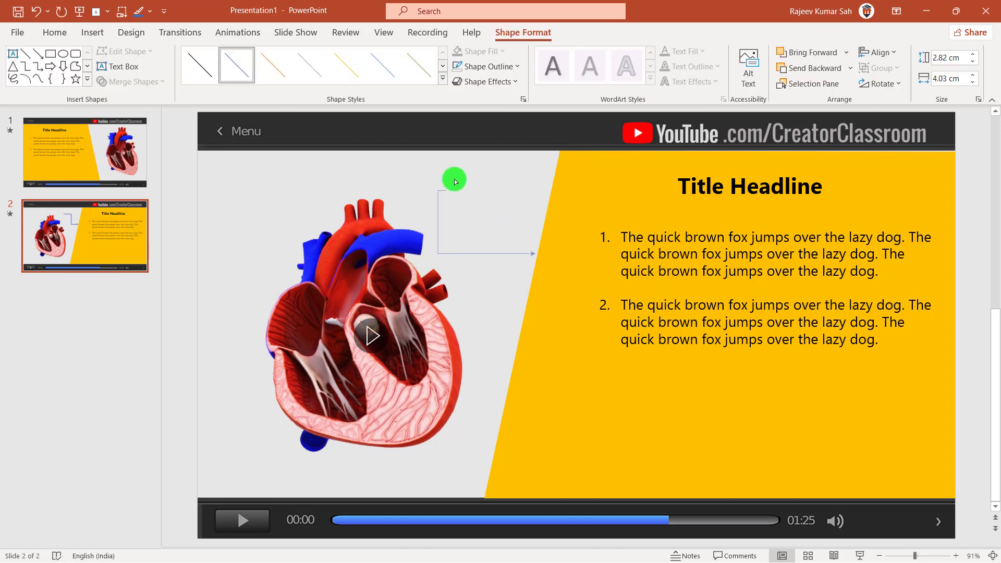
left_click_drag(513, 184, 493, 224)
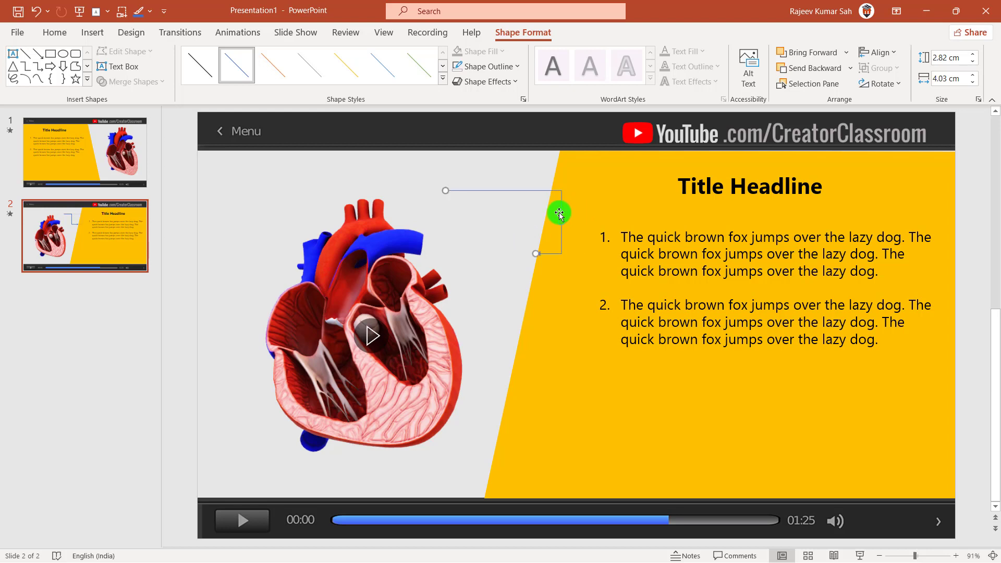
key("Delete")
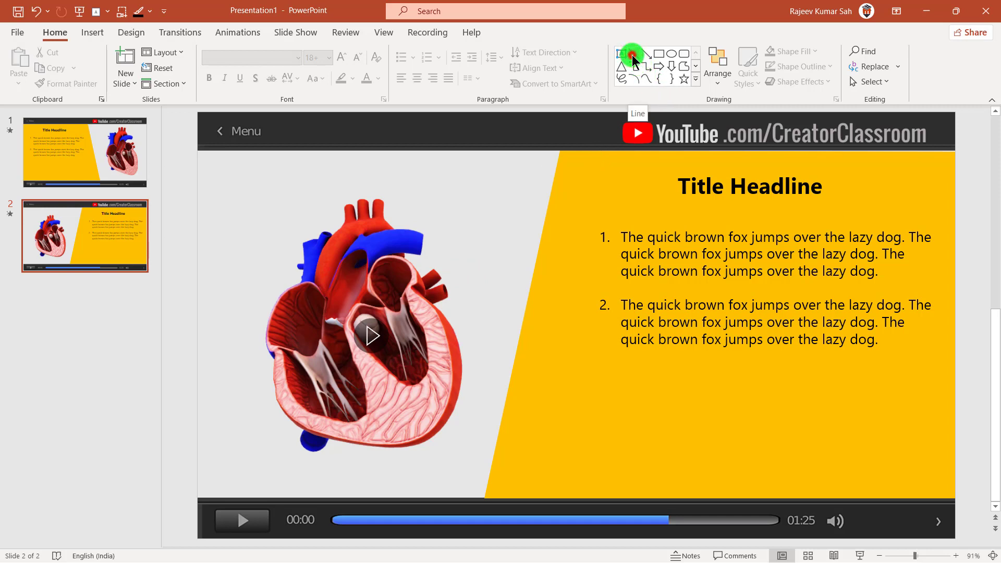
Draw a short line up from the heart's valve and make it 3 pt orange.
left_click(369, 317)
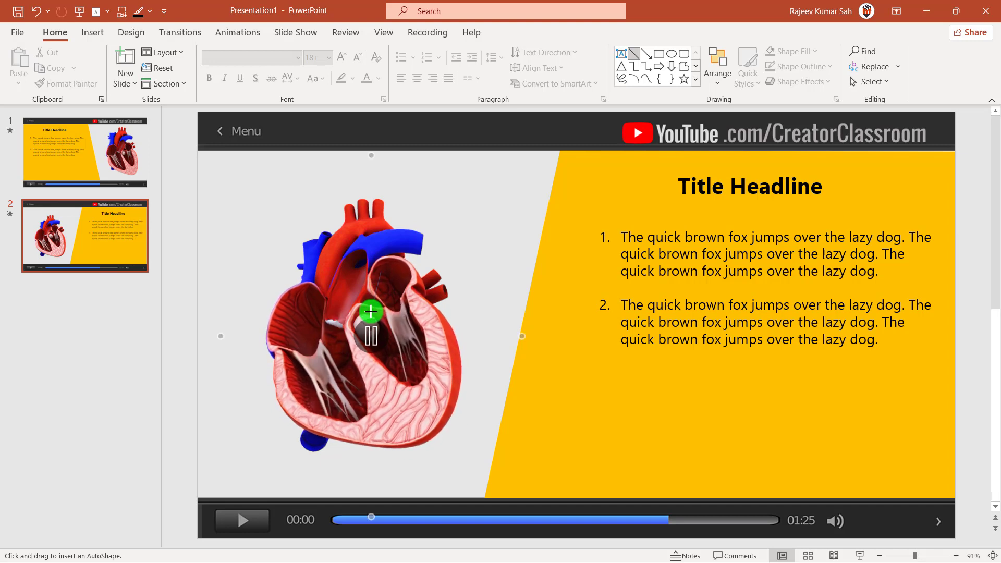
left_click_drag(380, 271, 376, 316)
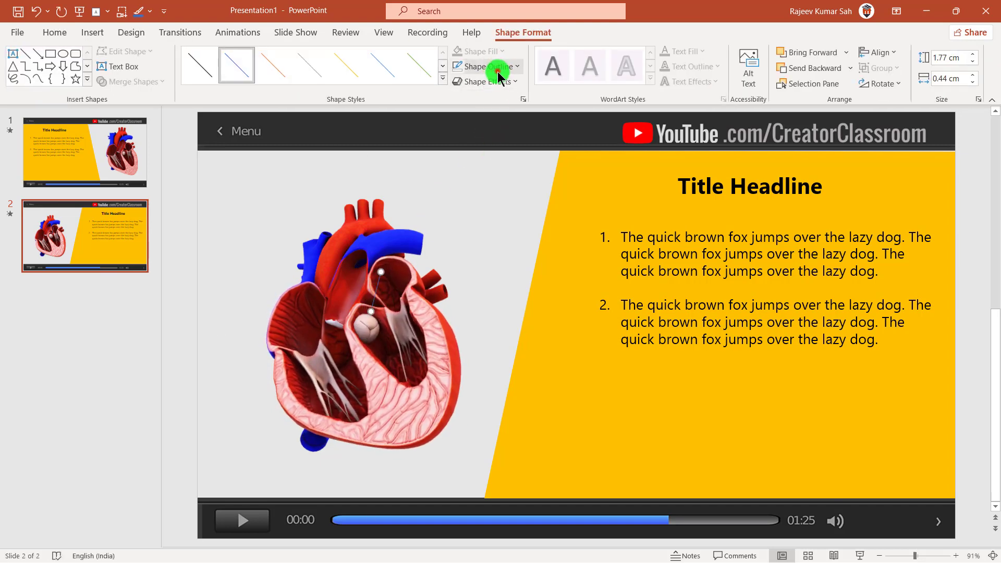
left_click(497, 70)
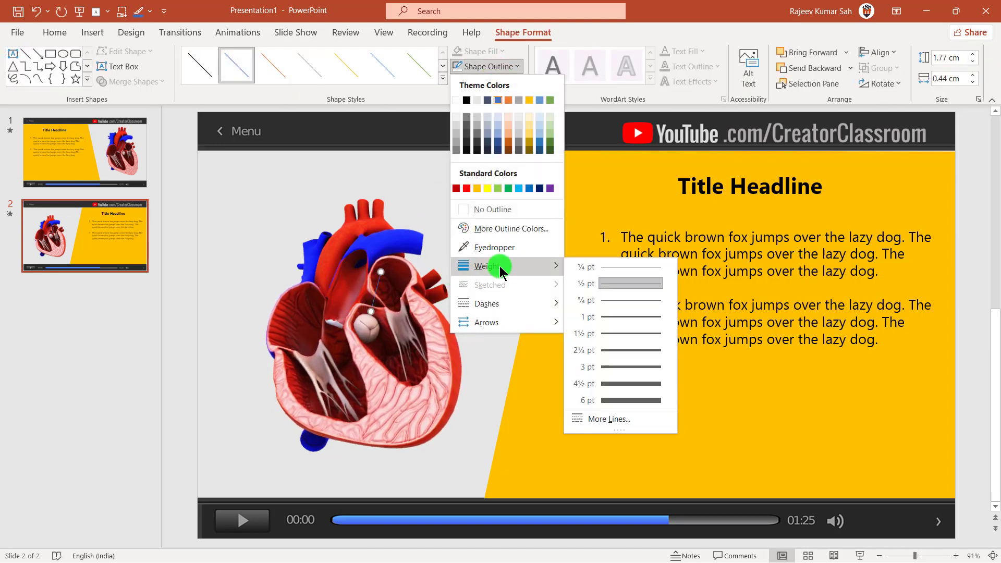
mouse_move(500, 266)
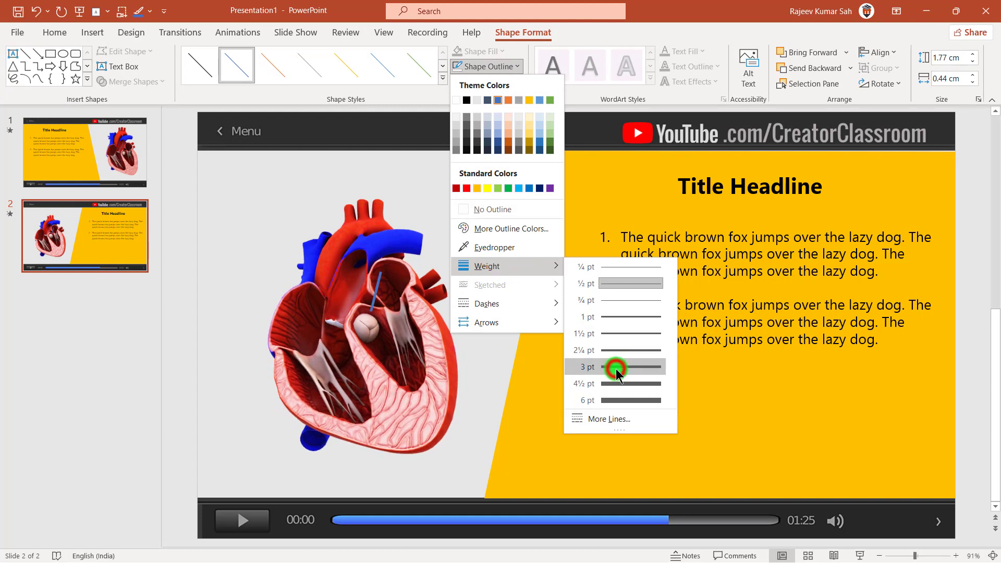
left_click(616, 367)
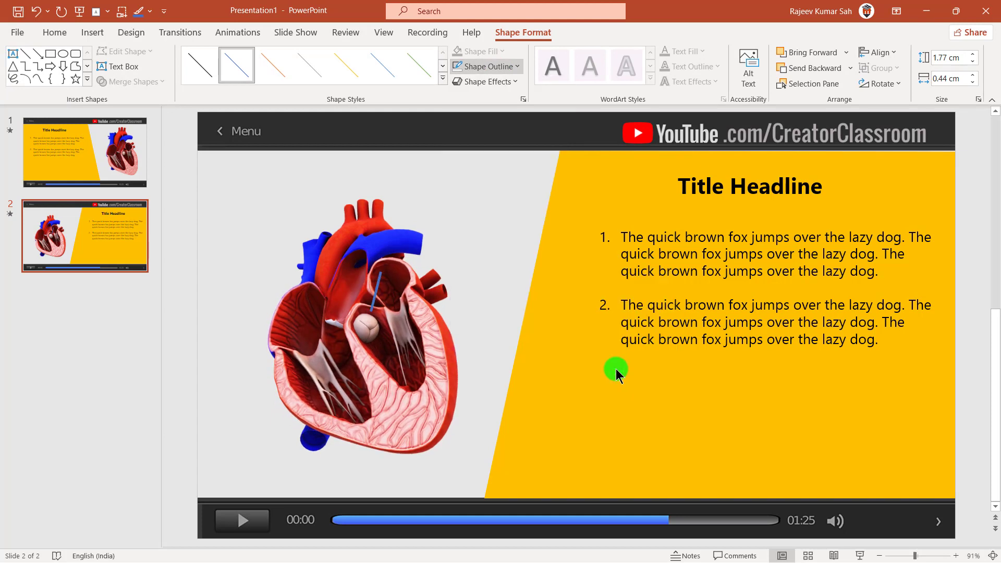
left_click(508, 68)
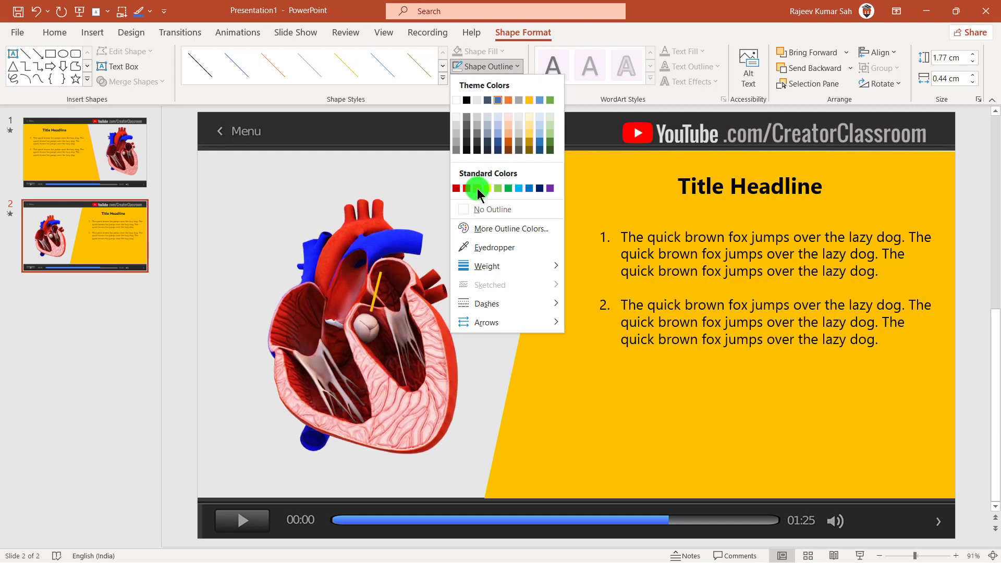
left_click(478, 189)
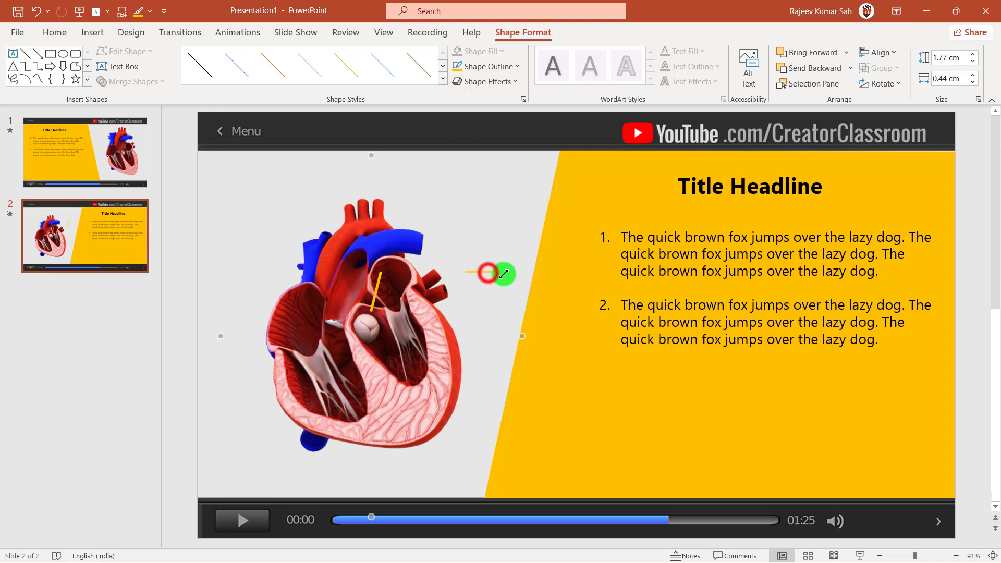
Draw a horizontal orange line from there across toward the yellow panel.
left_click_drag(504, 273, 501, 271)
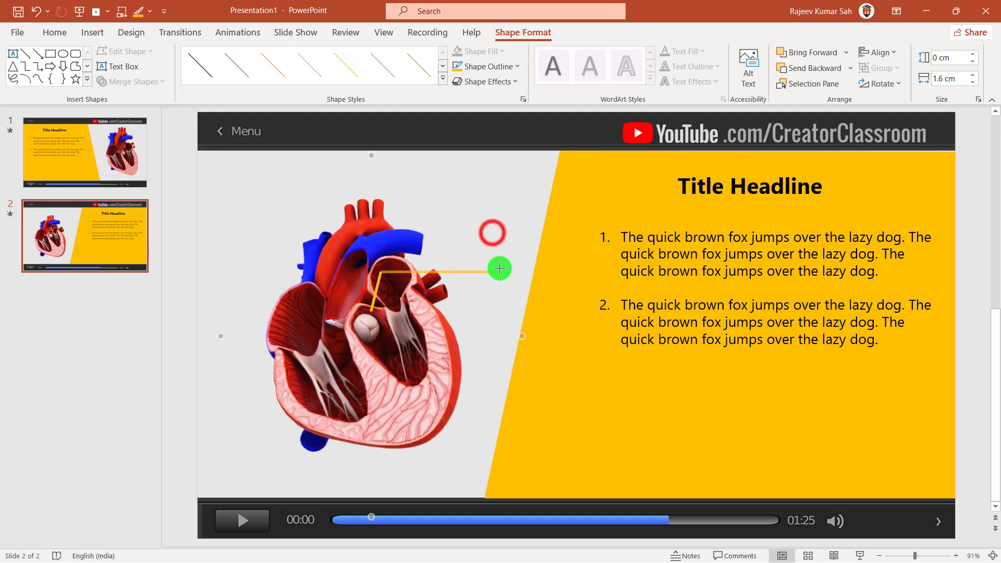
left_click(491, 233)
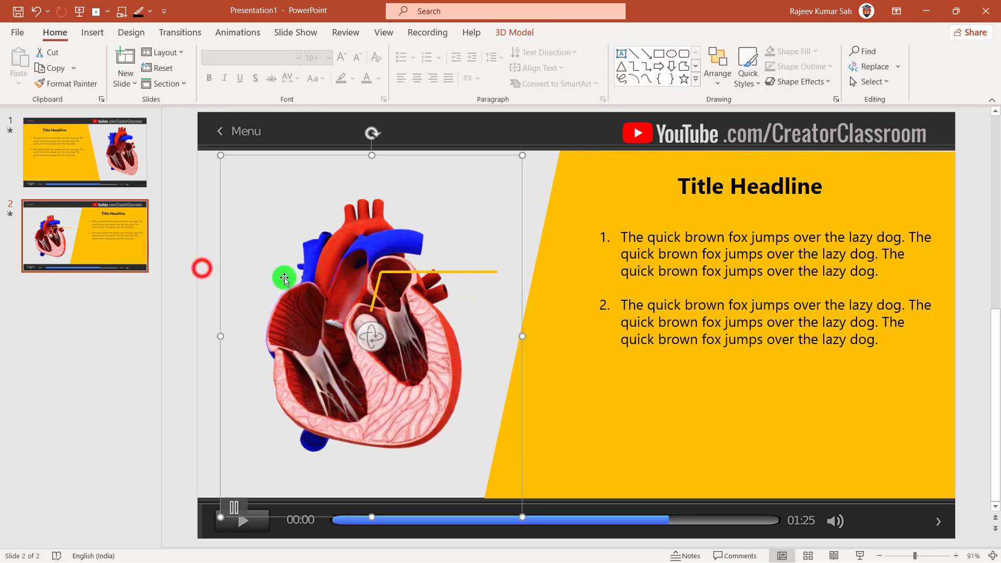
left_click(202, 270)
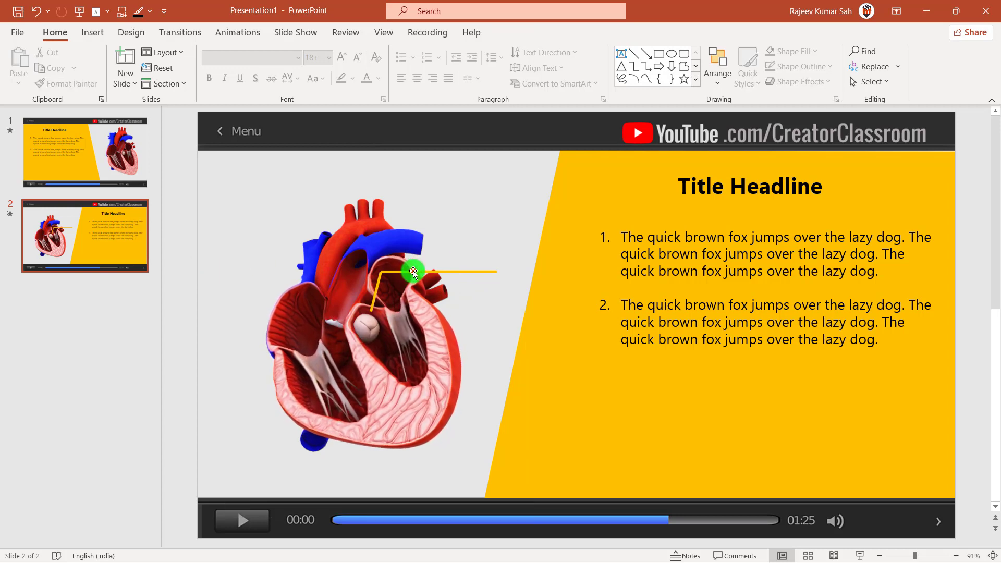
left_click(412, 271)
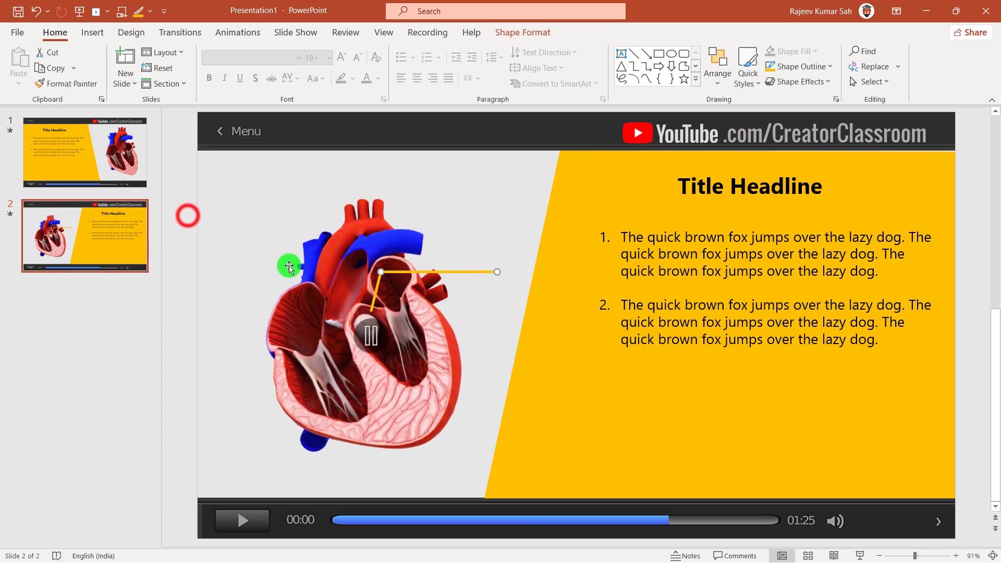
left_click(187, 215)
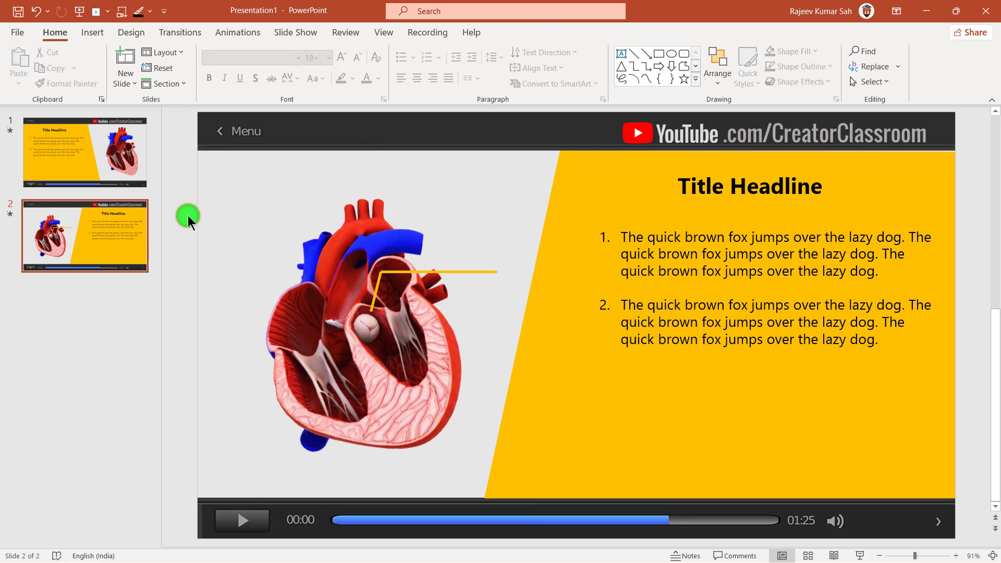
Add a yellow, no-outline rectangle at the orange line's end to hold the label.
left_click(658, 54)
mouse_move(486, 250)
left_mouse_down()
mouse_move(610, 288)
mouse_move(600, 289)
left_mouse_up()
left_click_drag(540, 270, 541, 273)
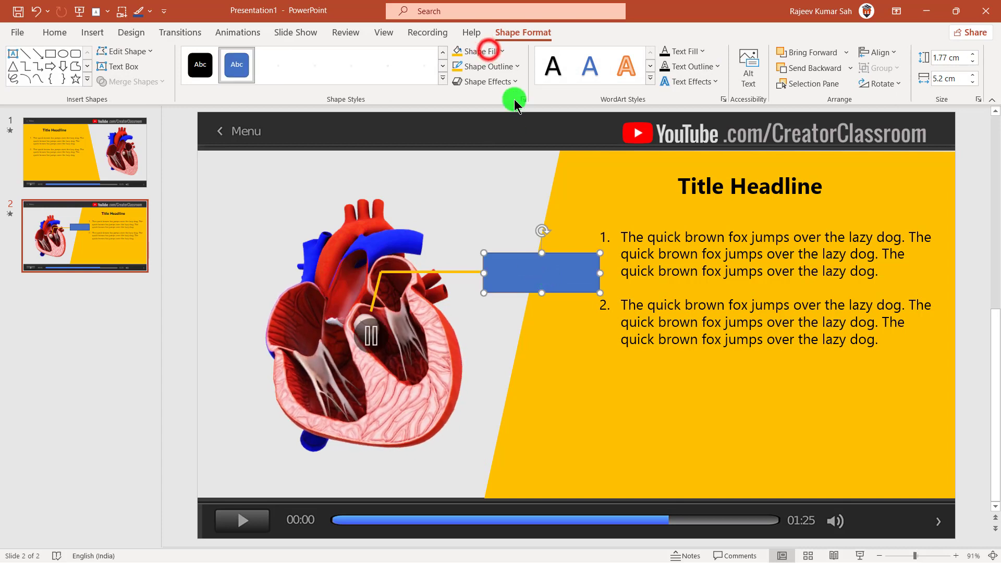
left_click(491, 53)
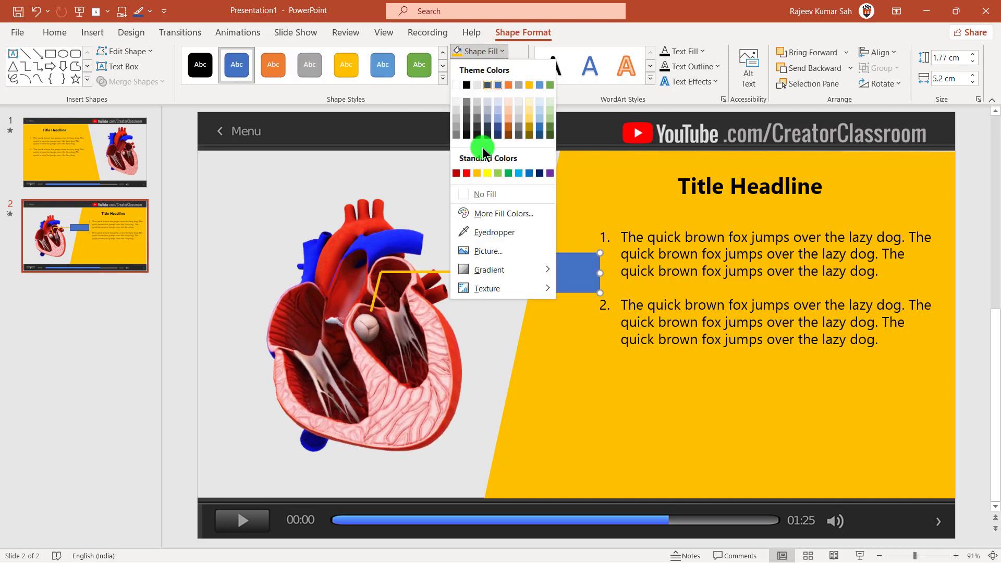
left_click(487, 174)
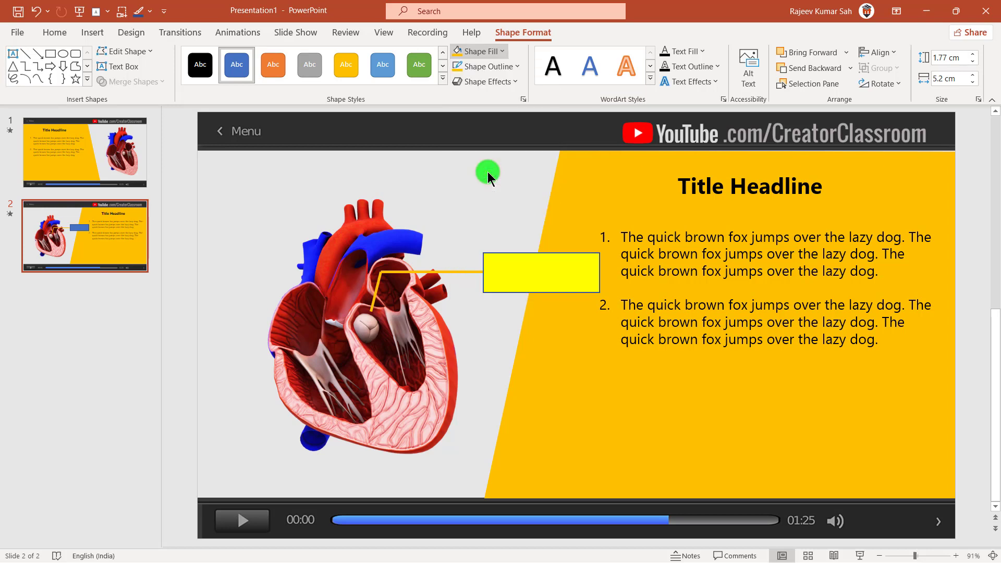
left_click(497, 67)
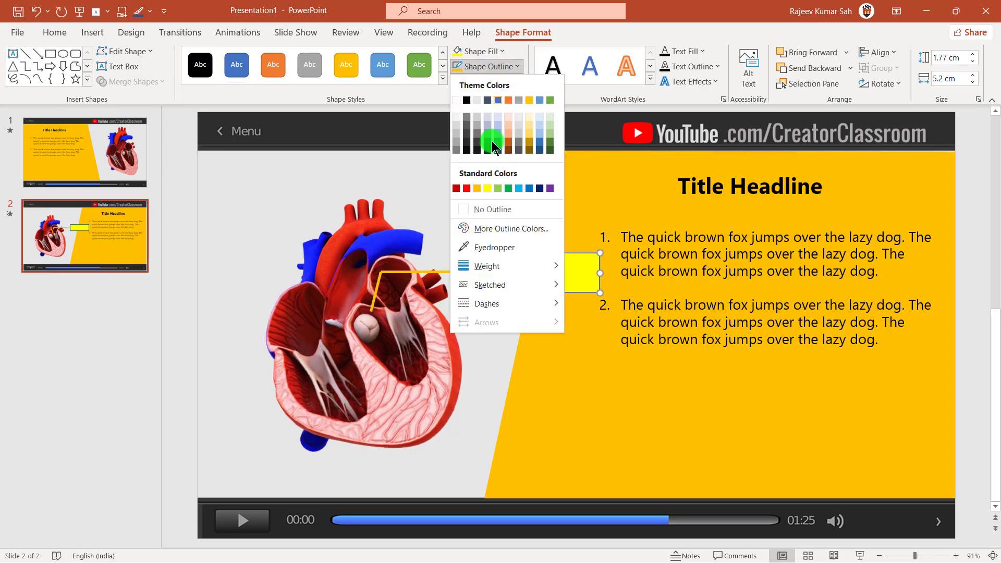
left_click(497, 210)
left_click(505, 273)
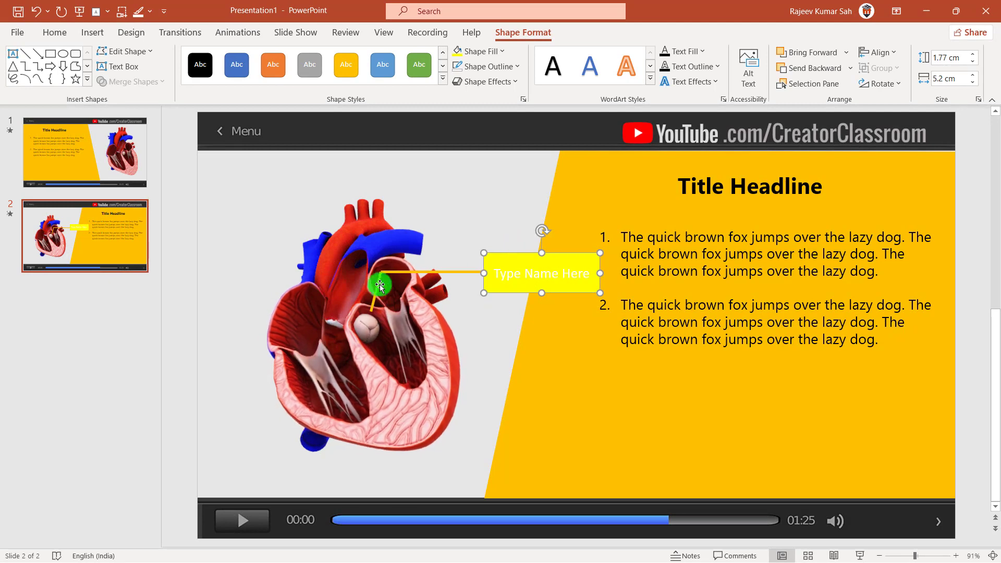
Make the Type Name Here label black Nirmala UI and widen its box to one line.
left_click(524, 255)
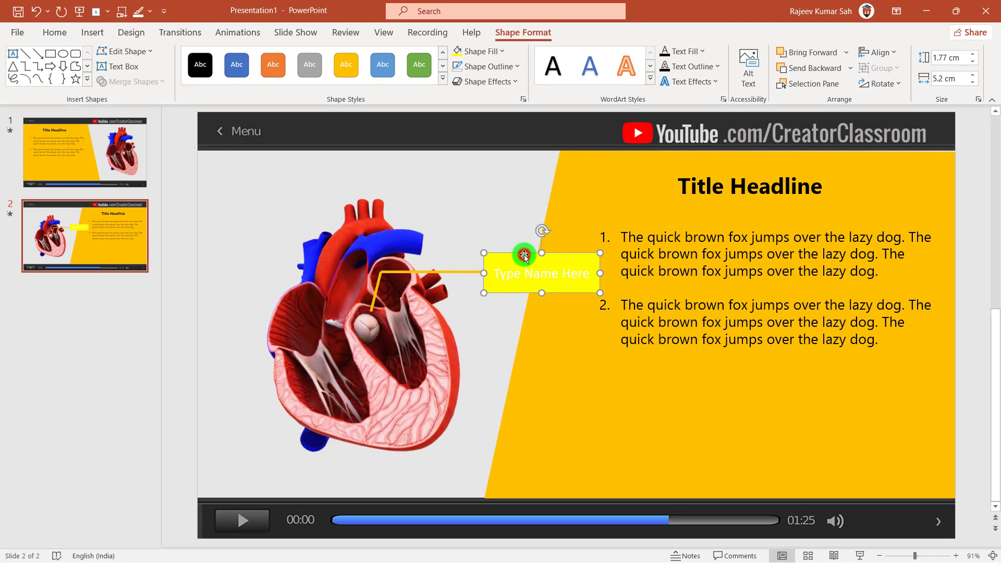
left_click(57, 30)
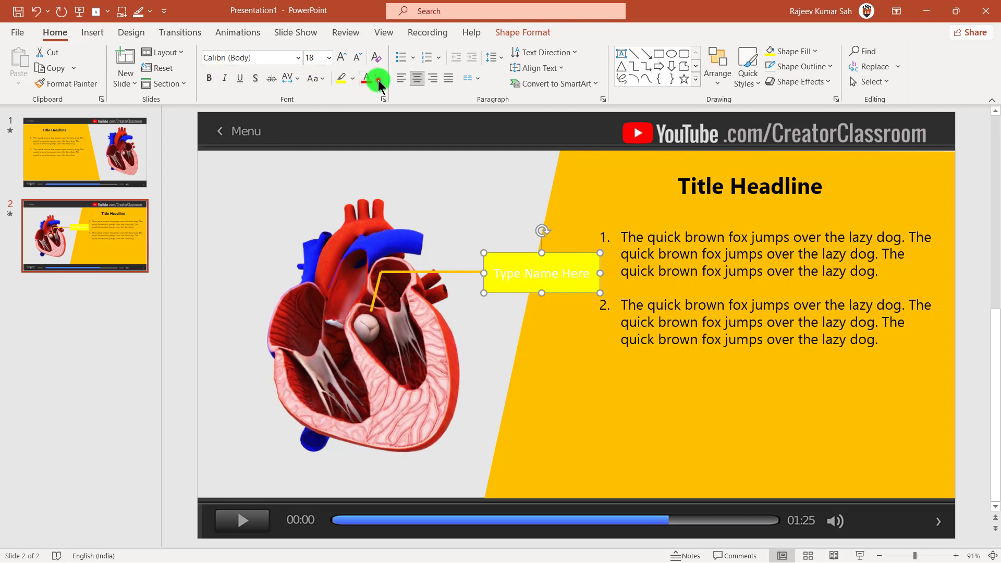
left_click(379, 79)
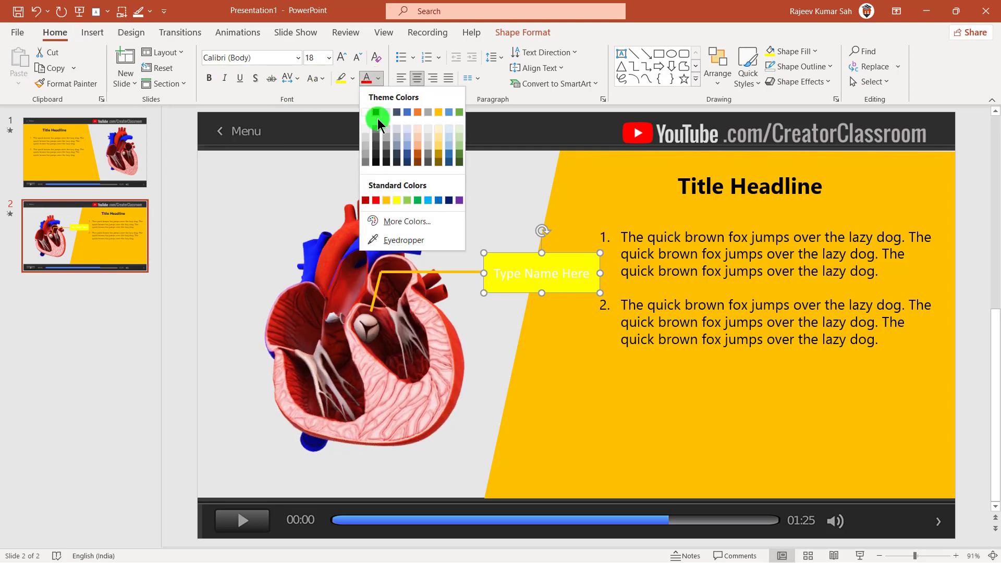
left_click(377, 162)
left_click(301, 59)
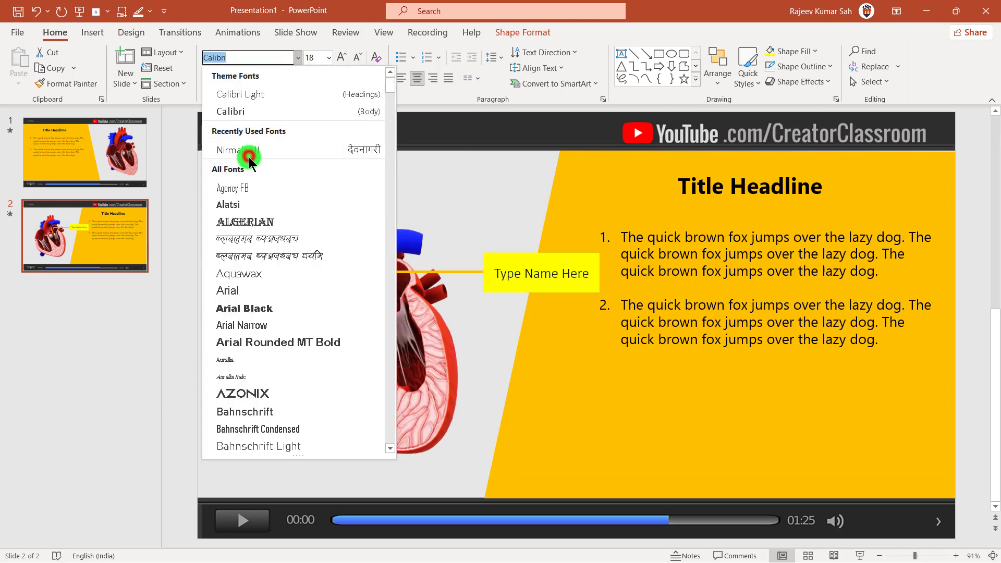
left_click(252, 156)
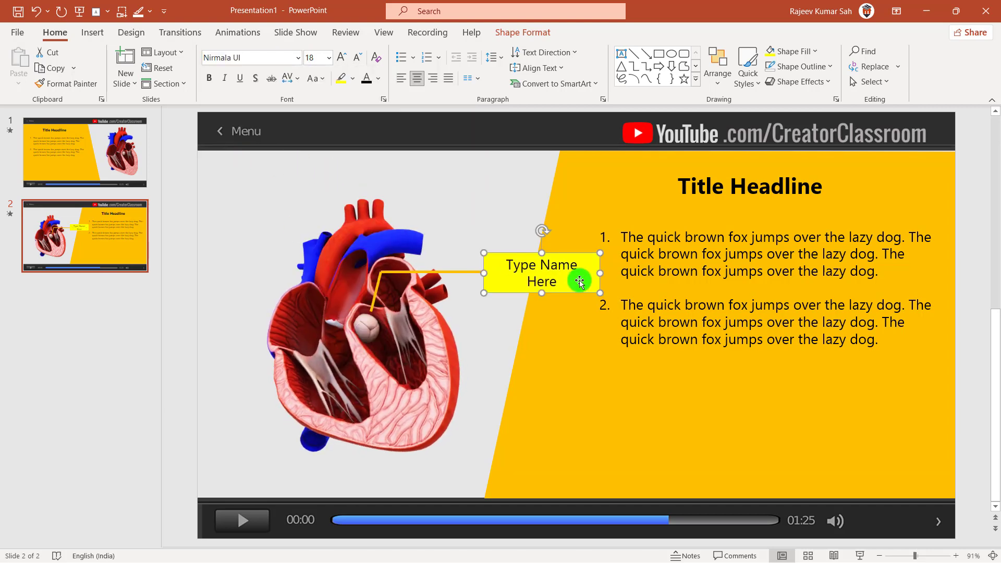
left_click_drag(598, 273, 611, 275)
left_click(183, 237)
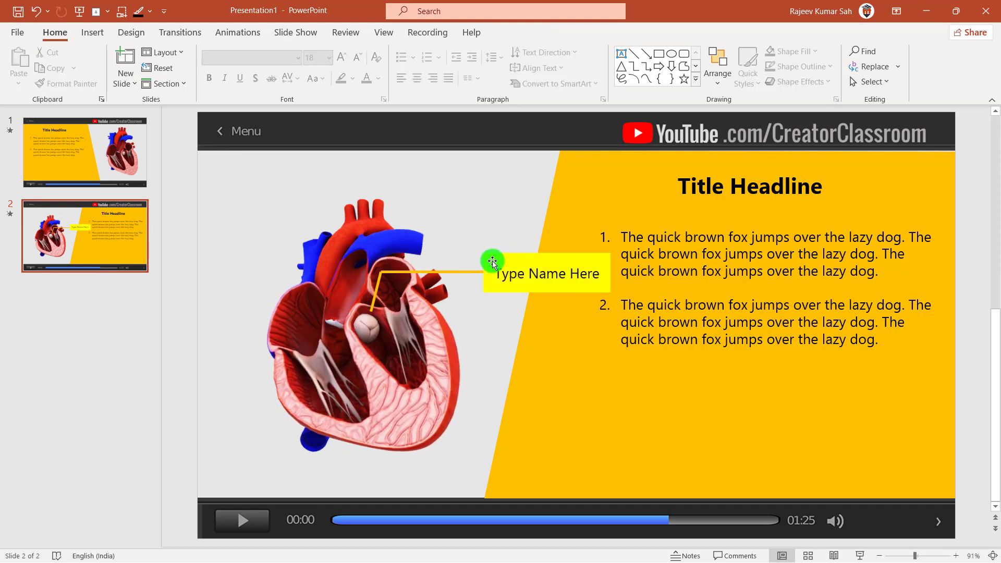
Give the vertical orange callout line a Wipe entrance animation.
left_click(375, 290)
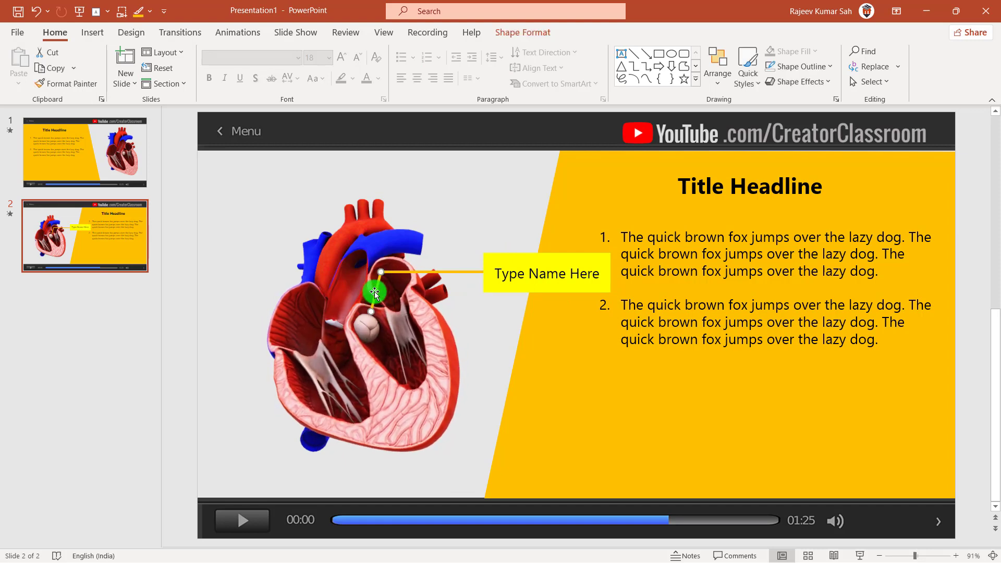
left_click(248, 32)
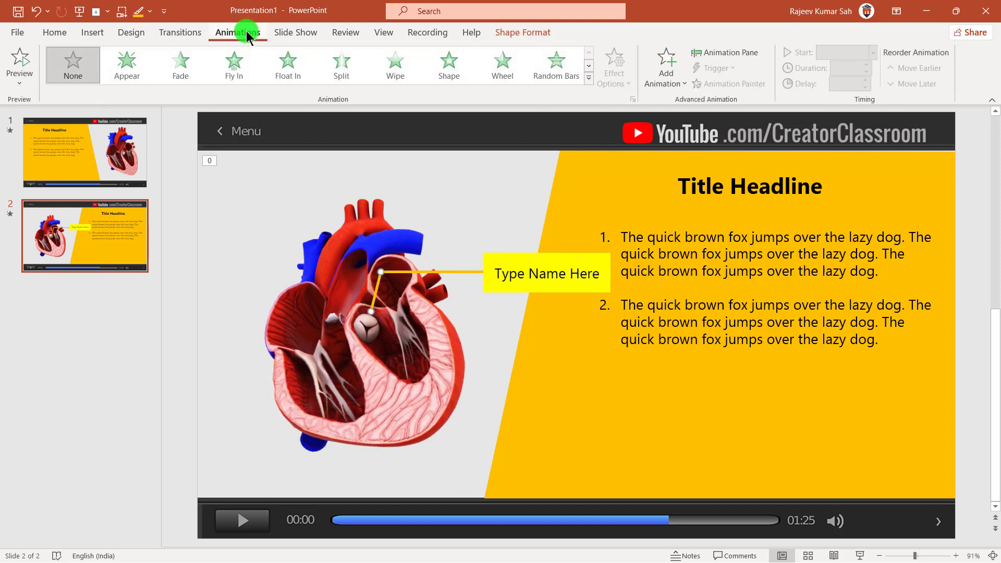
left_click(386, 78)
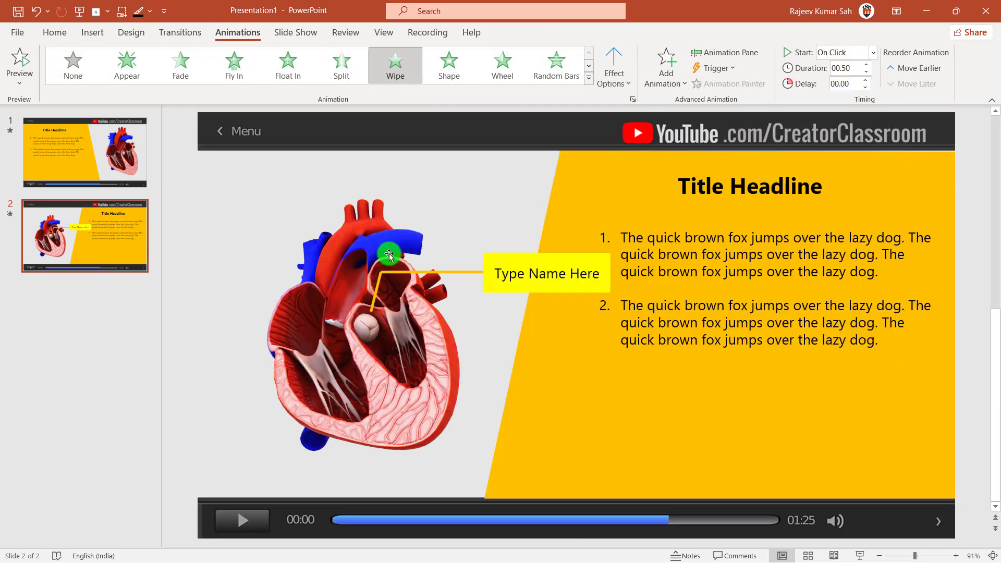
Give the heart's connector line a Wipe entrance coming in From Left.
left_click(615, 70)
left_click(439, 268)
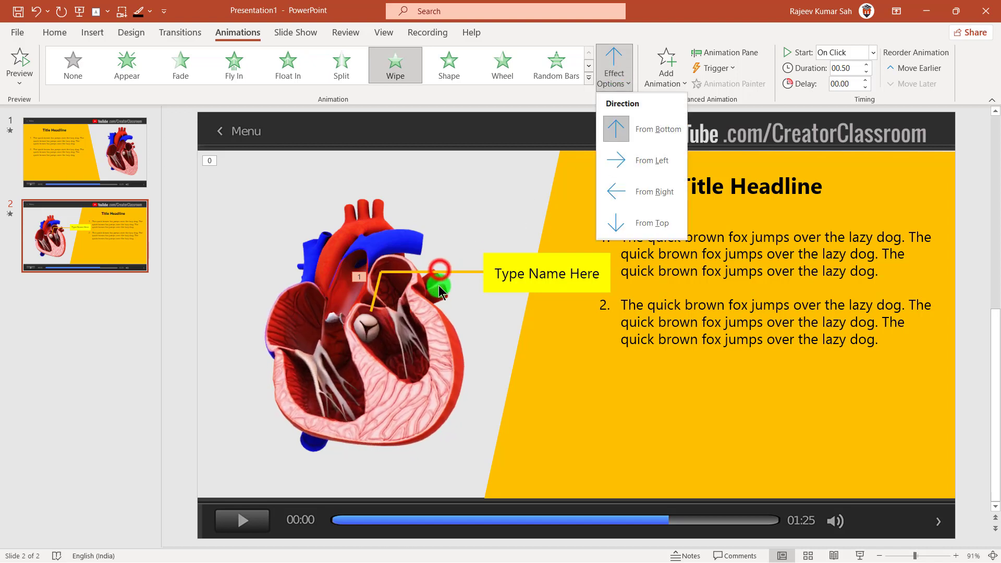
left_click(452, 272)
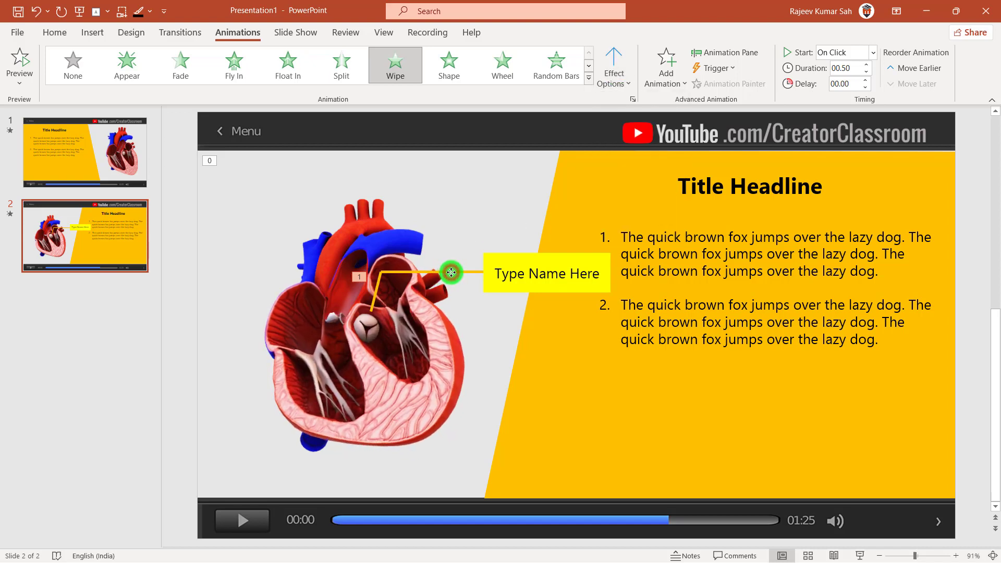
left_click(452, 272)
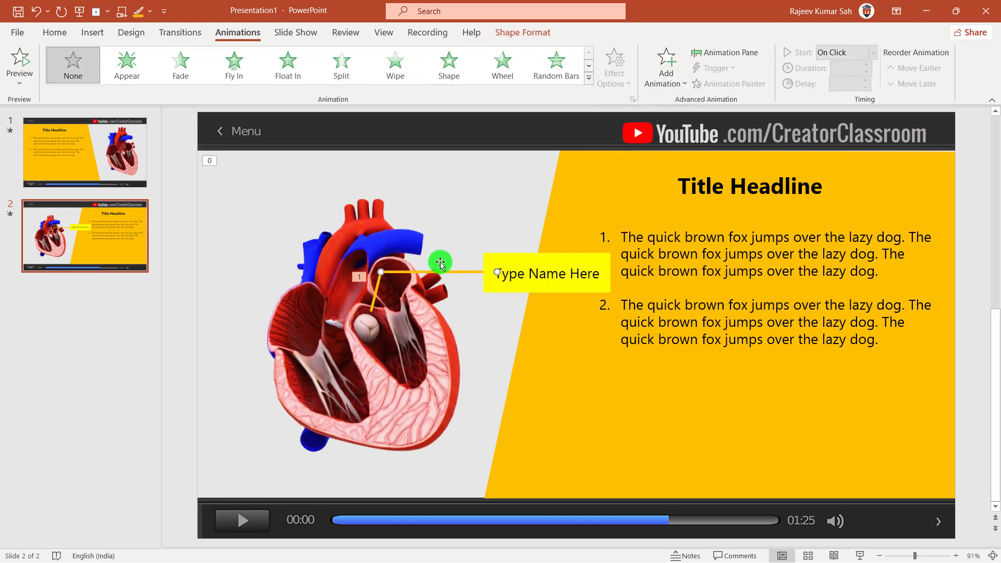
left_click(397, 79)
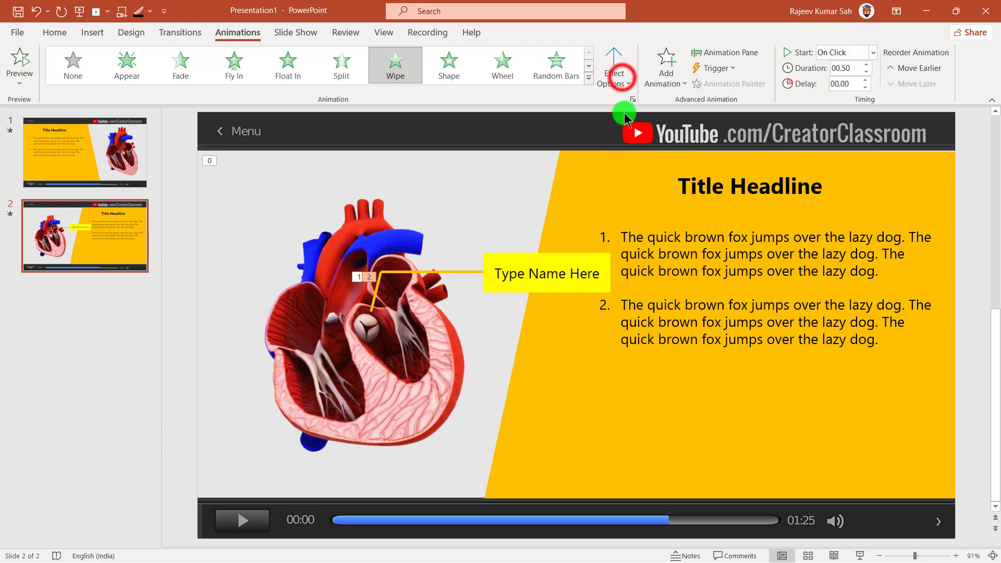
left_click(623, 81)
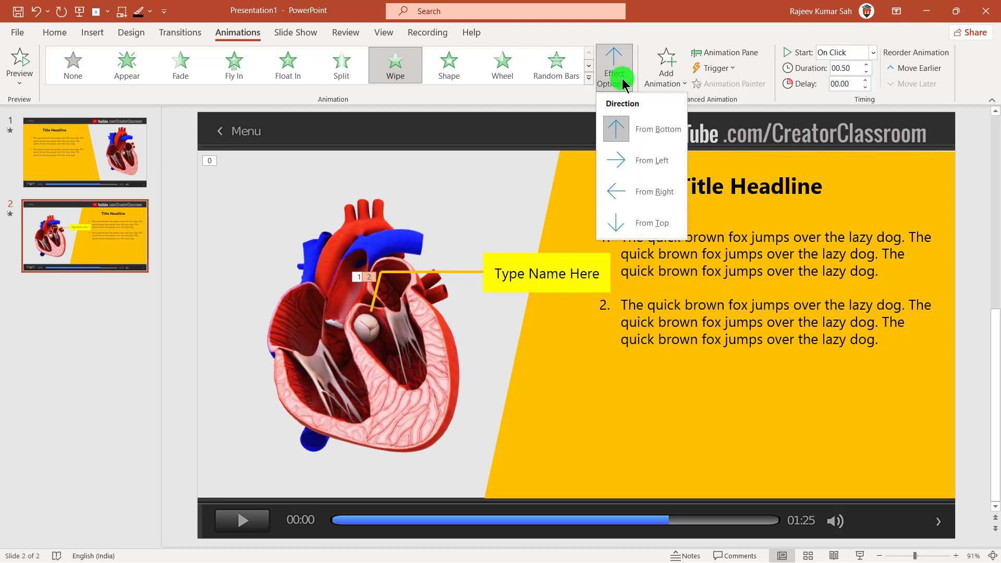
left_click(654, 166)
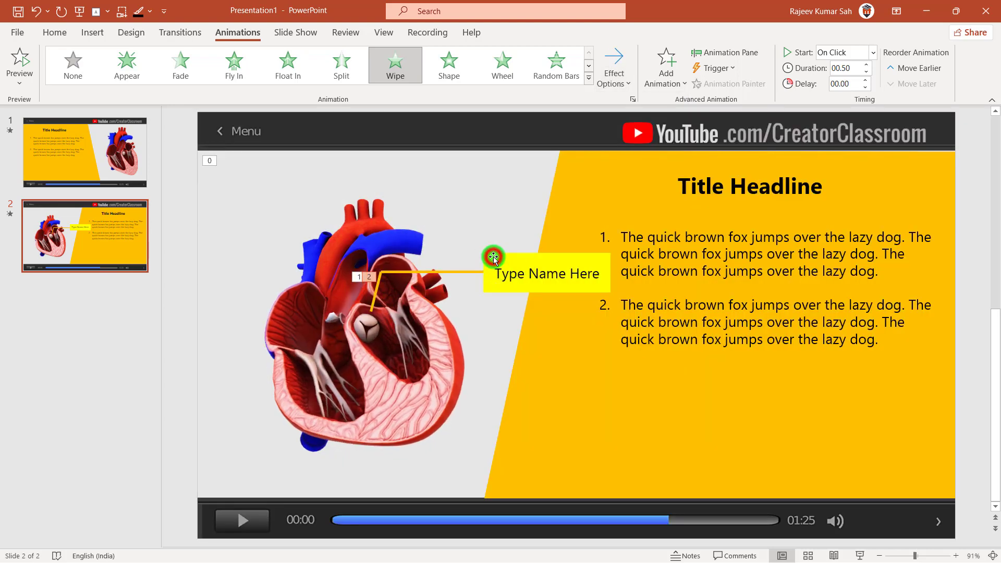
Give the Type Name Here callout a Wipe entrance From Left.
left_click(493, 257)
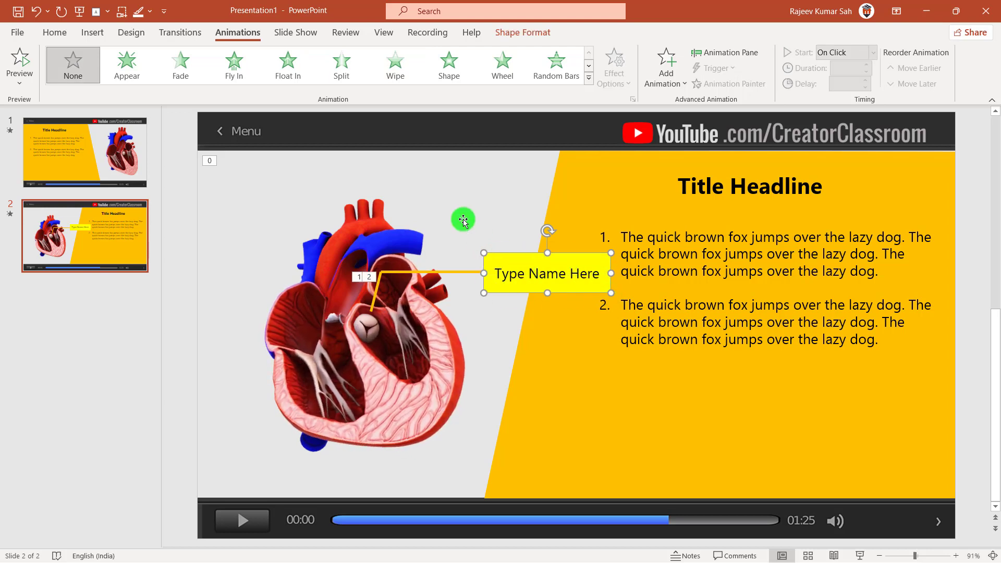
left_click(403, 72)
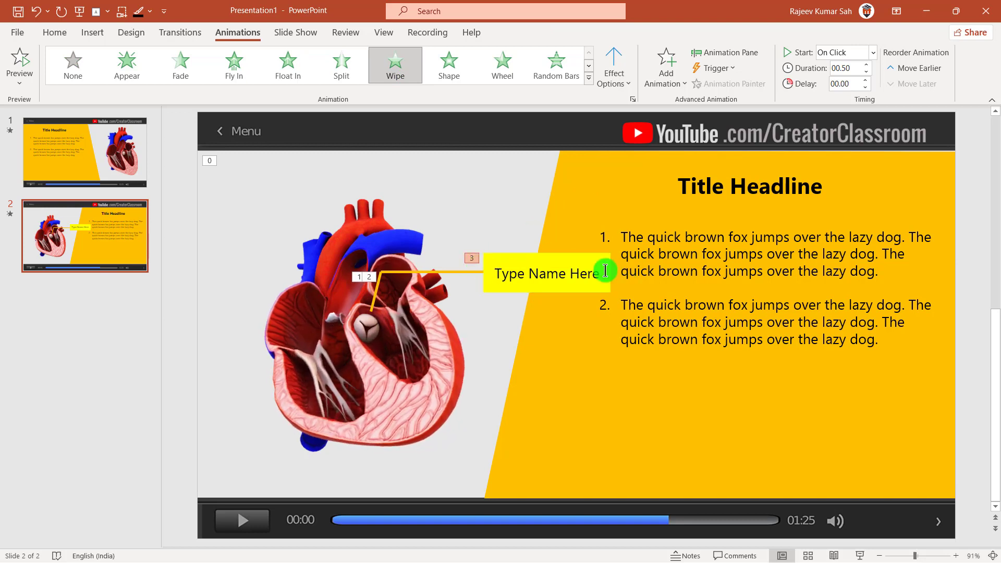
left_click(614, 79)
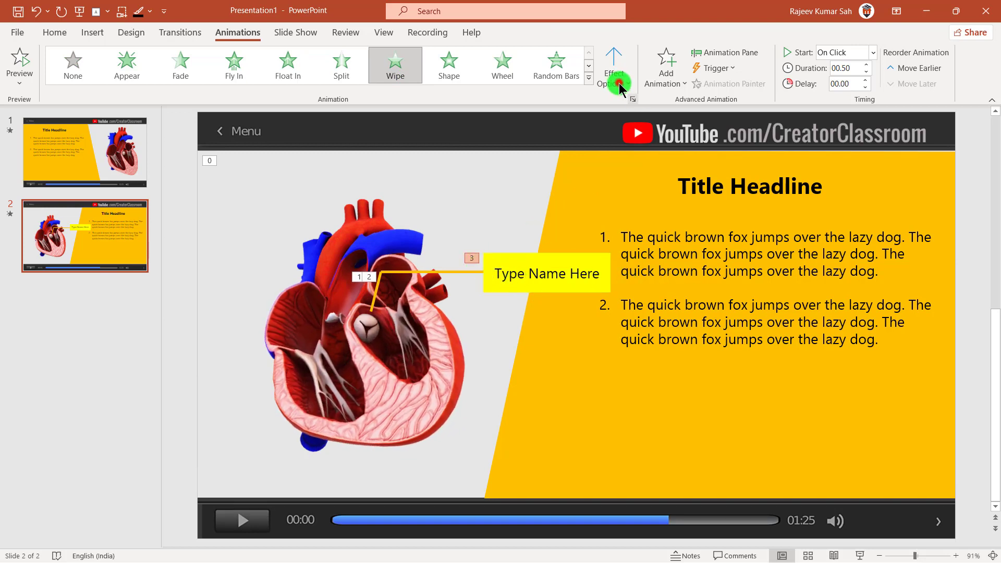
left_click(502, 259)
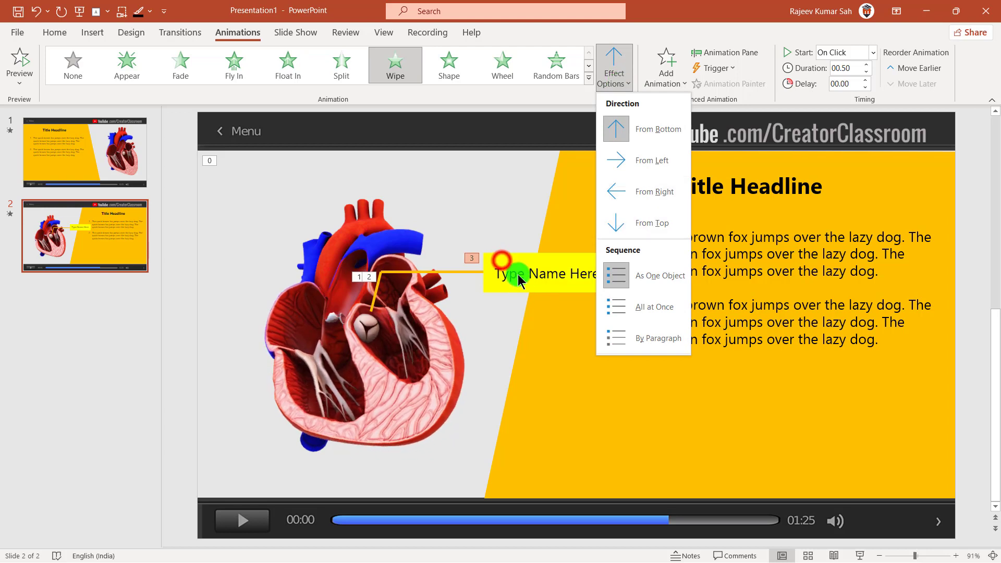
left_click(502, 259)
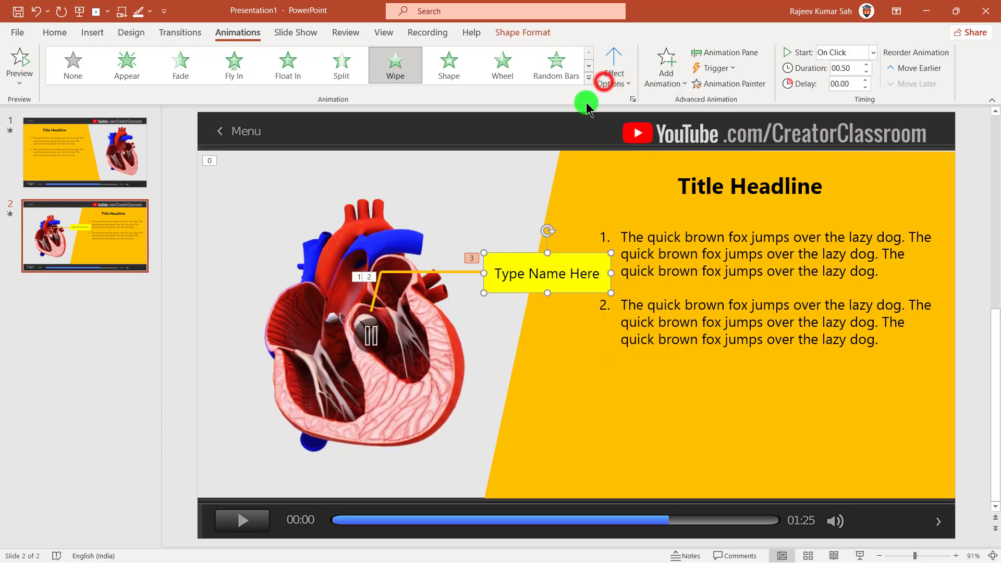
left_click(605, 86)
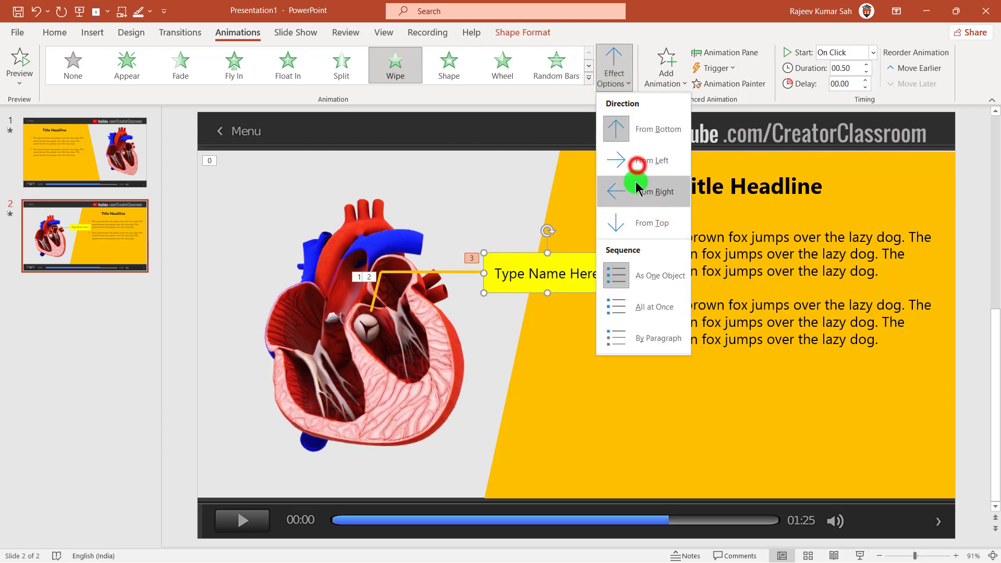
left_click(637, 163)
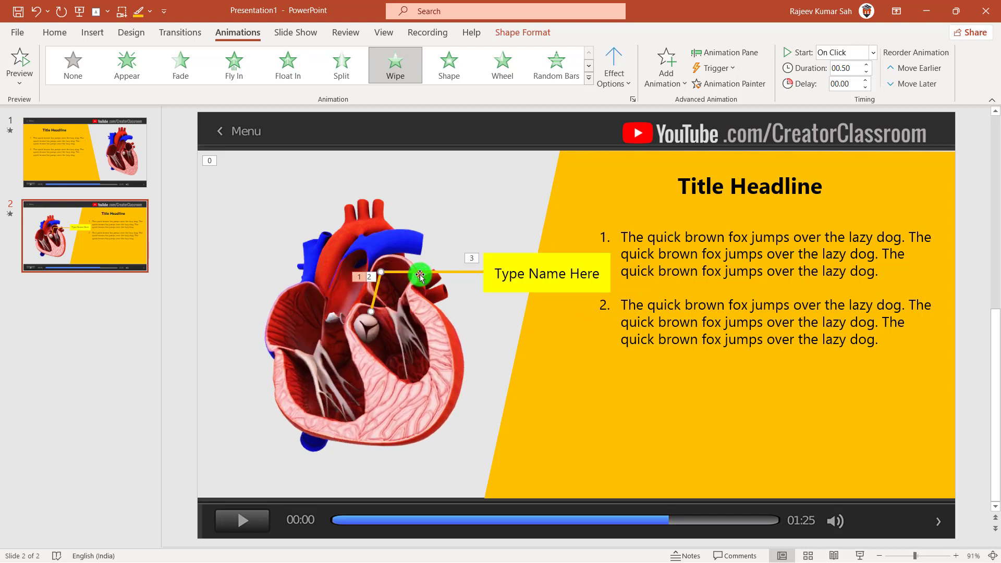
left_click(497, 267)
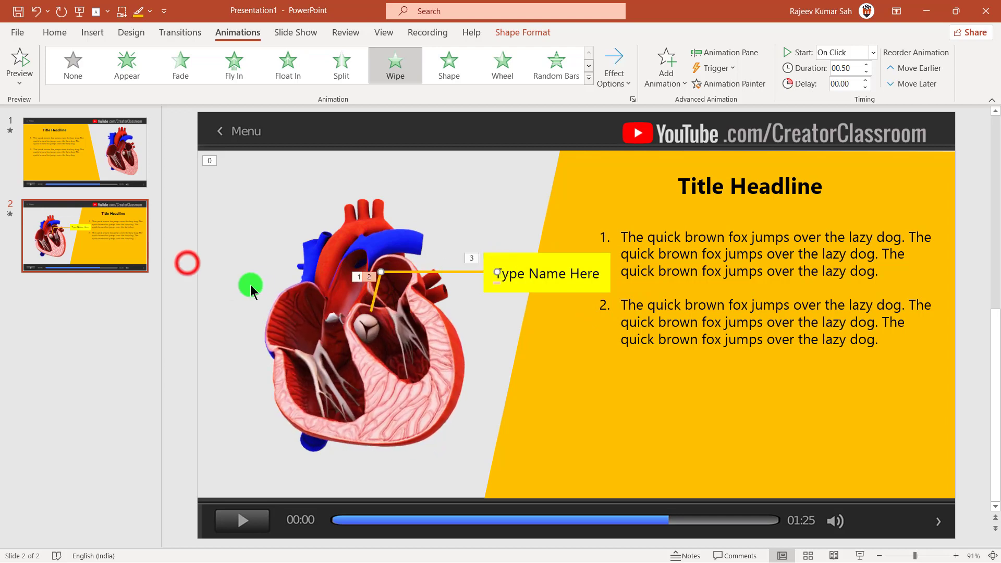
left_click(189, 267)
Open the Animation Pane and select the second connector and Type Name Here callout animations.
left_click(722, 54)
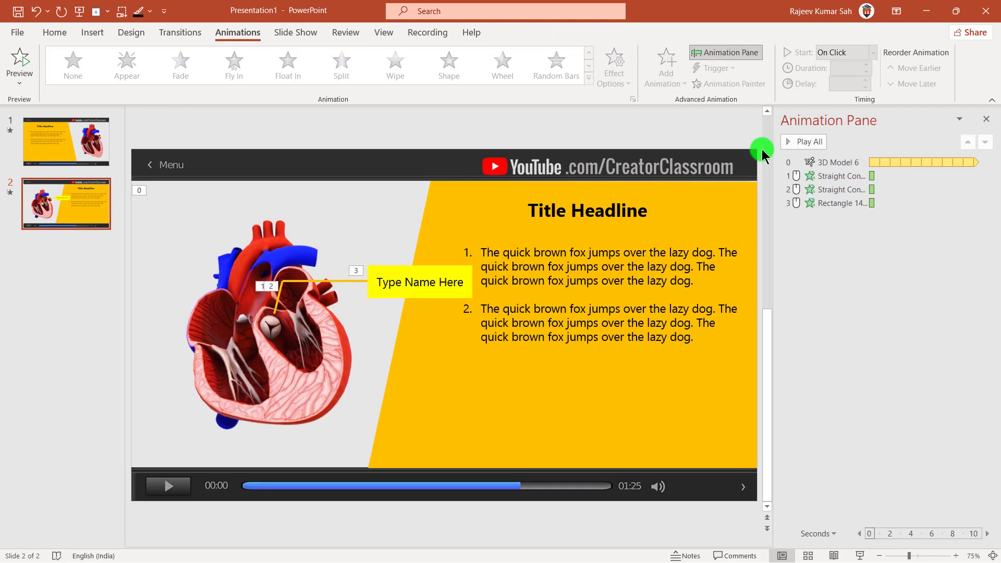
left_click(803, 177)
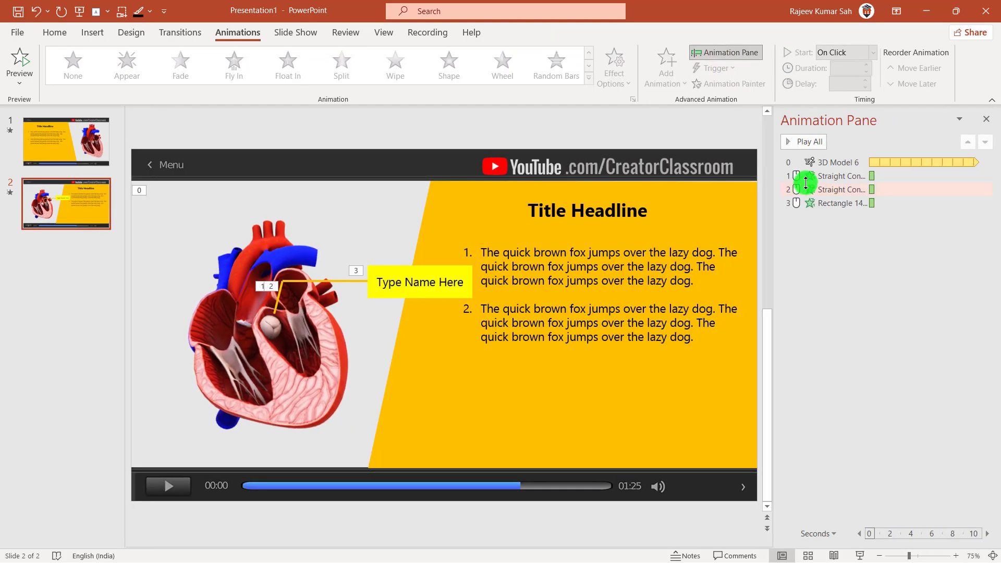
left_click(838, 157)
left_click(948, 246)
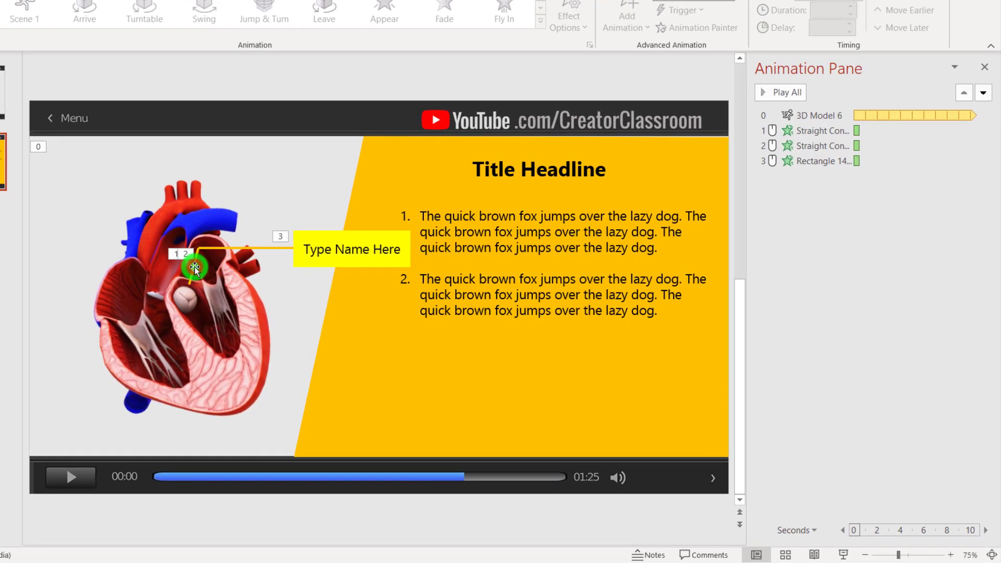
left_click(194, 268)
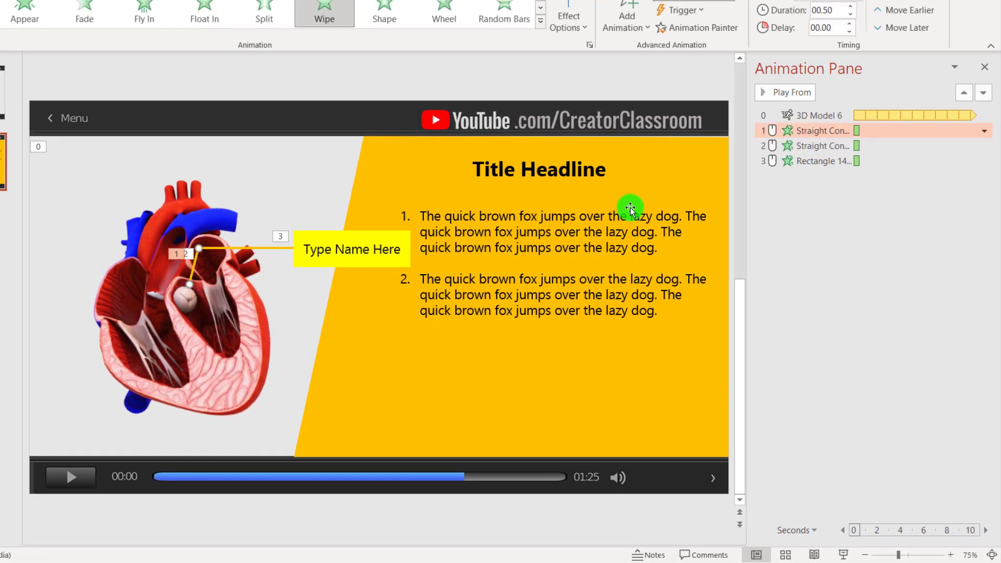
left_click(820, 135)
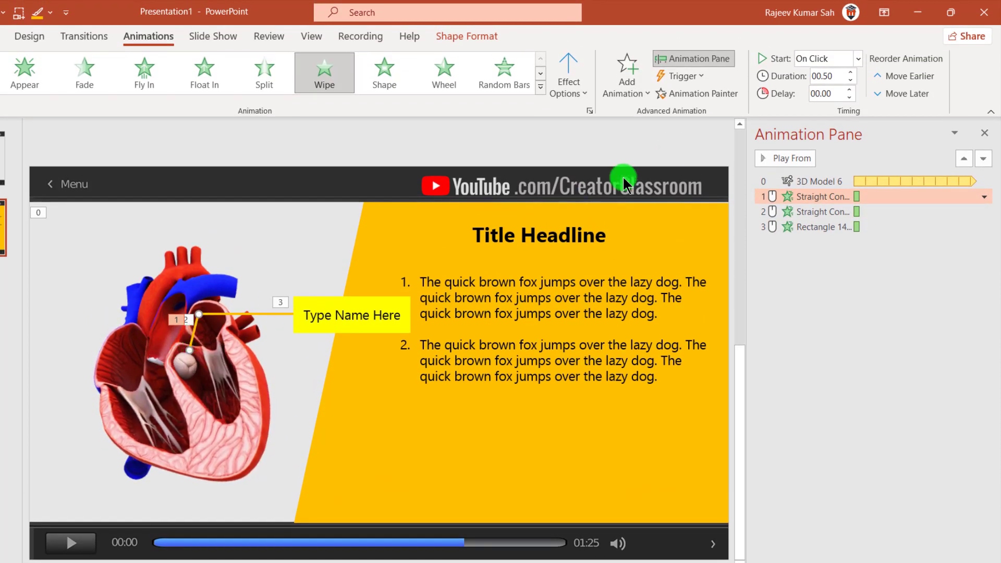
left_click(819, 212)
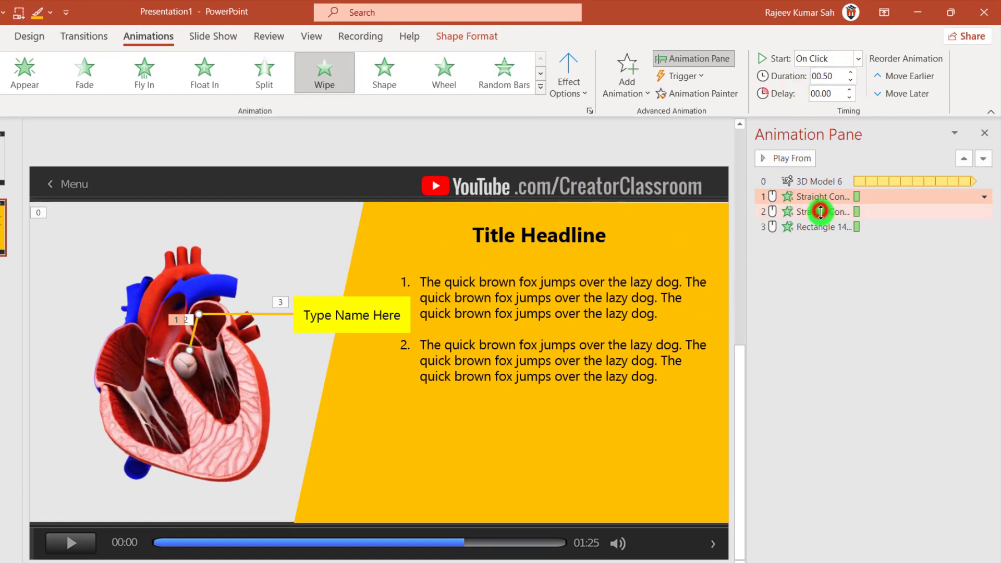
left_click(279, 313)
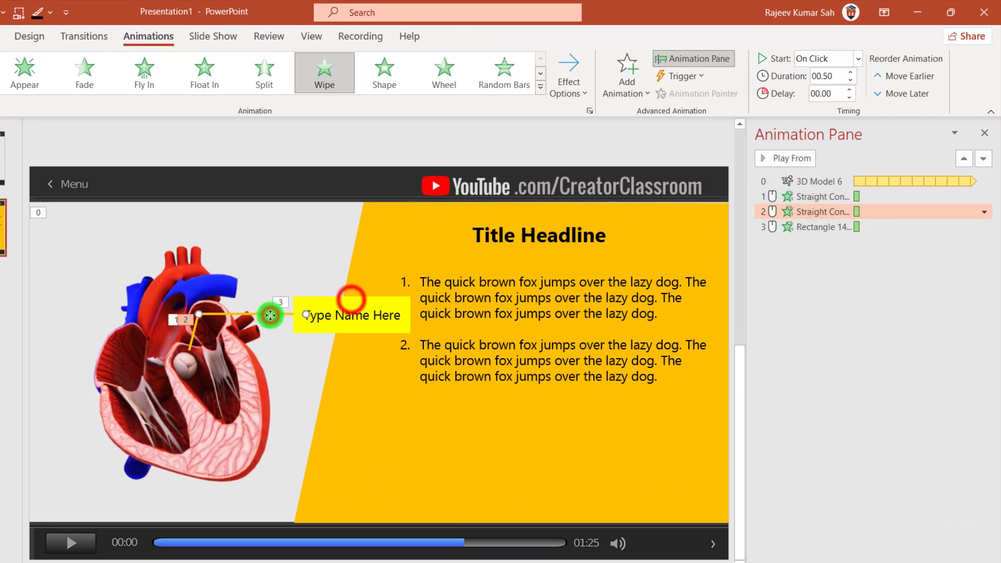
left_click(353, 304, "shift")
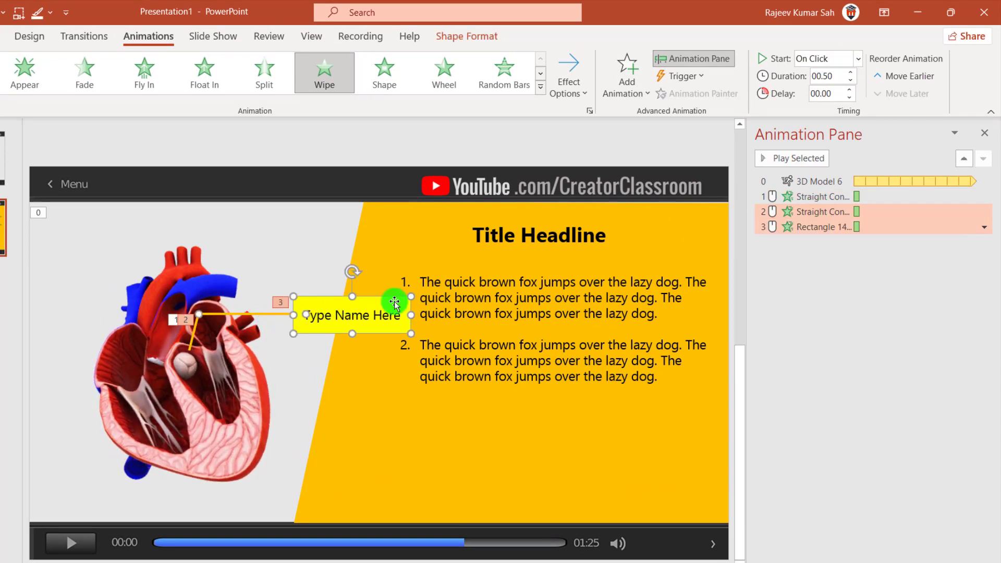
Set the second connector and Type Name Here callout to start With Previous.
left_click(858, 59)
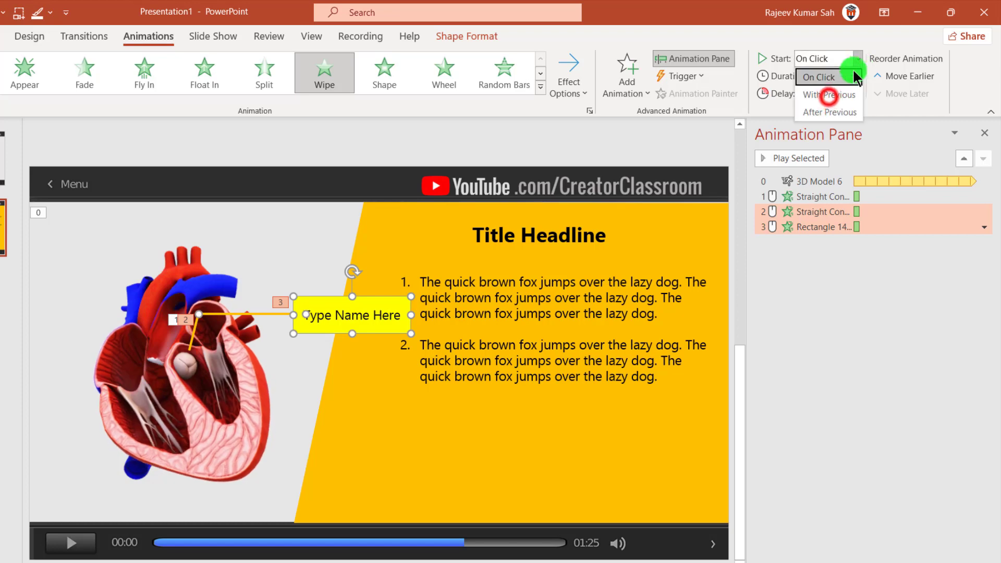
left_click(829, 95)
left_click(855, 332)
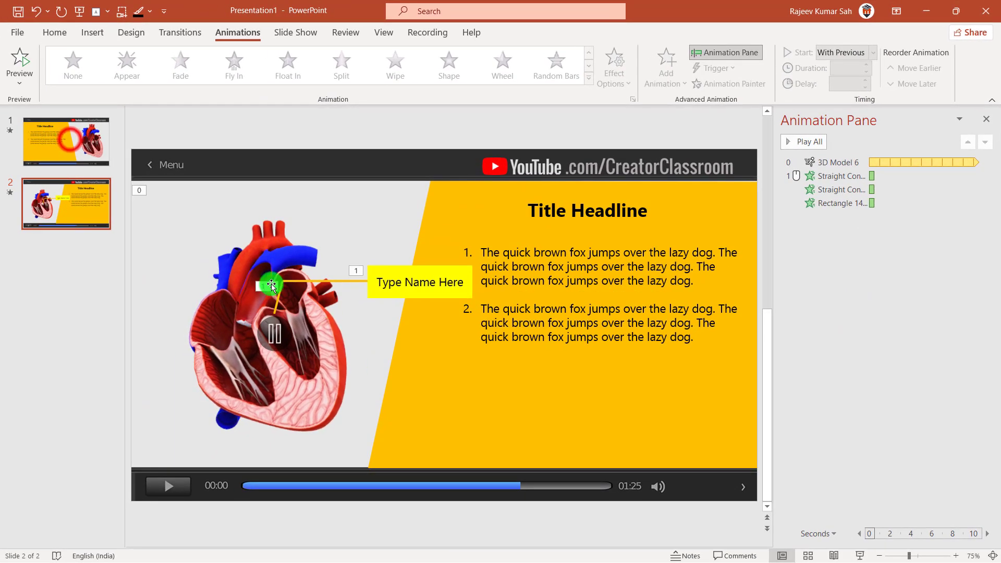
left_click(67, 140)
left_click(87, 210)
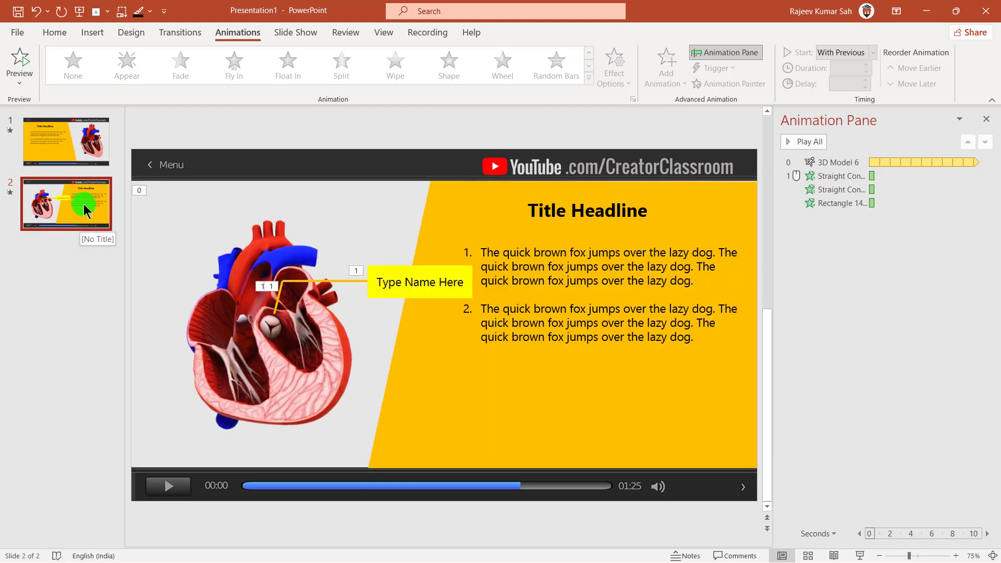
left_click(84, 210)
Duplicate slide 2 as a new slide 3 and select its 3D heart model.
right_click(84, 205)
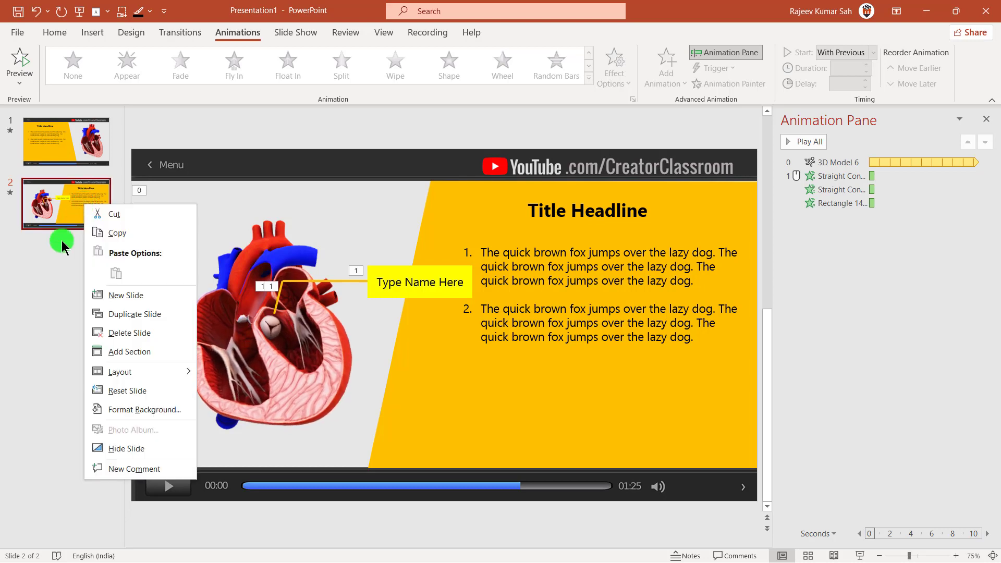
left_click(154, 313)
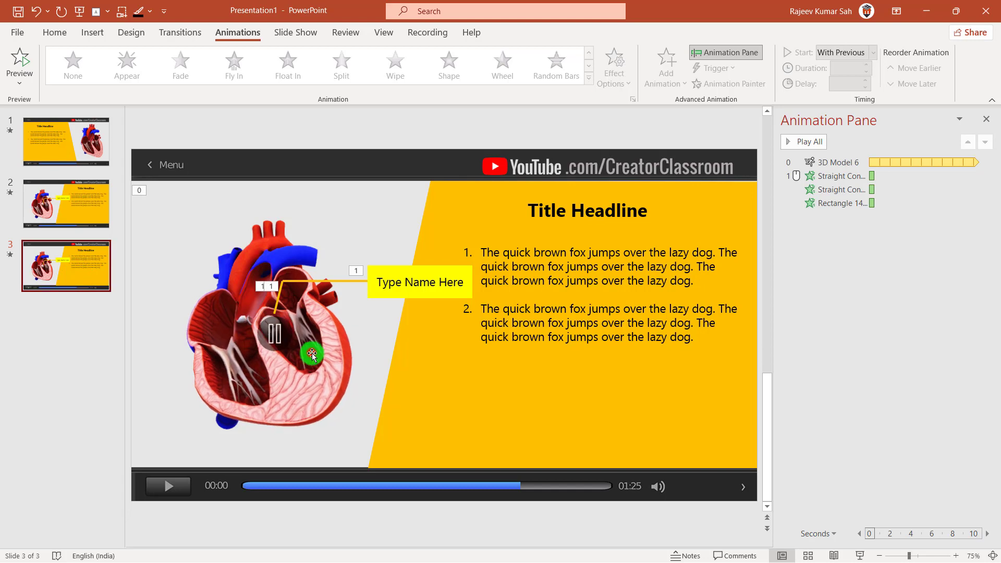
left_click(245, 359)
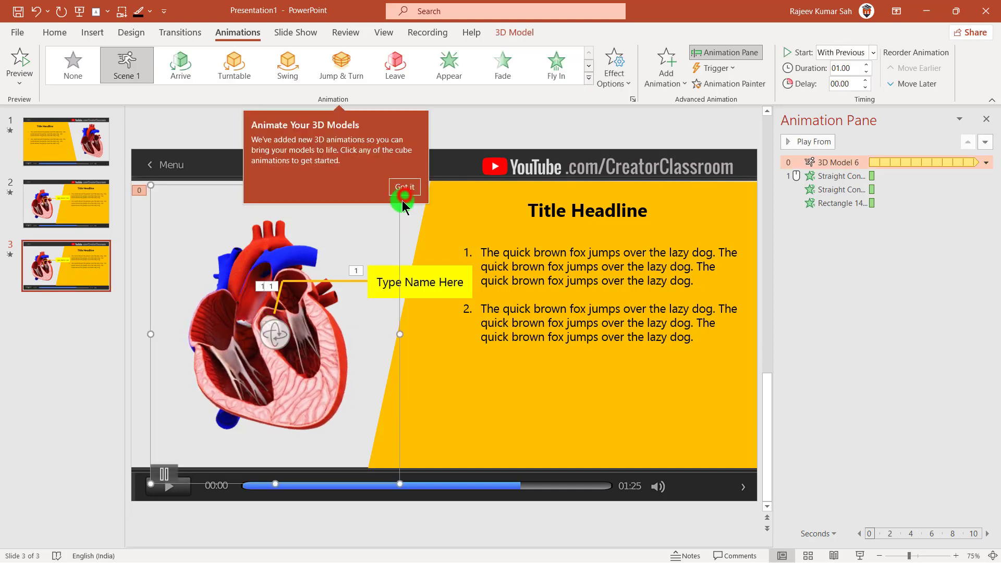
left_click(405, 196)
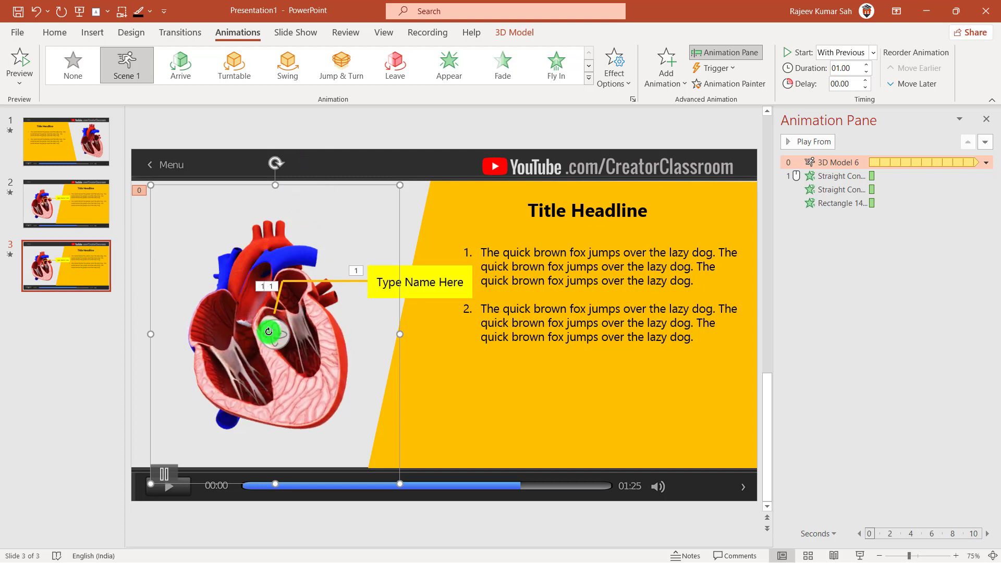
Rotate the heart model on slide 3 to show its outer front.
mouse_move(270, 336)
left_mouse_down()
mouse_move(362, 313)
mouse_move(261, 326)
mouse_move(238, 319)
mouse_move(185, 349)
mouse_move(202, 380)
mouse_move(178, 369)
mouse_move(312, 298)
mouse_move(302, 302)
left_mouse_up()
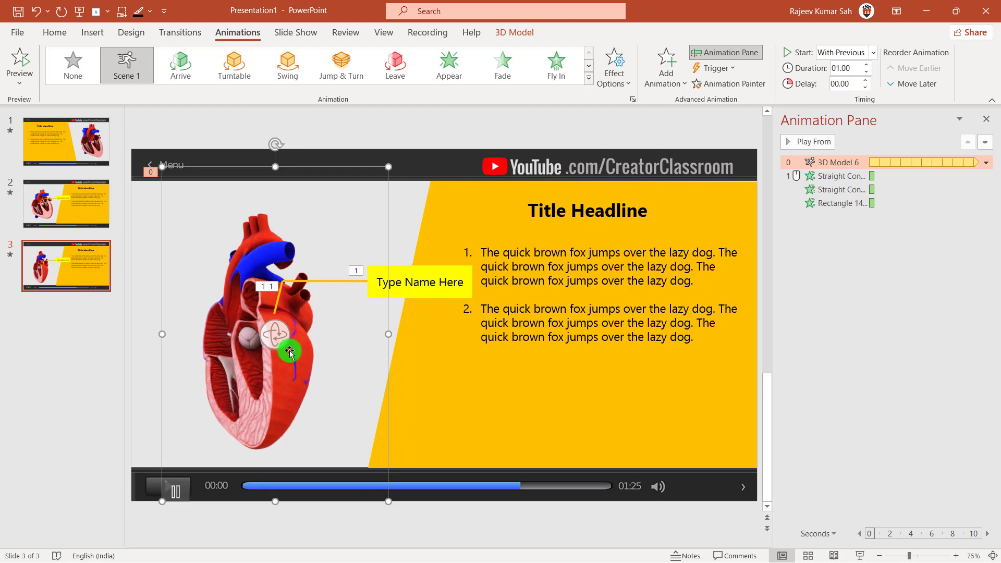
left_click_drag(290, 352, 255, 372)
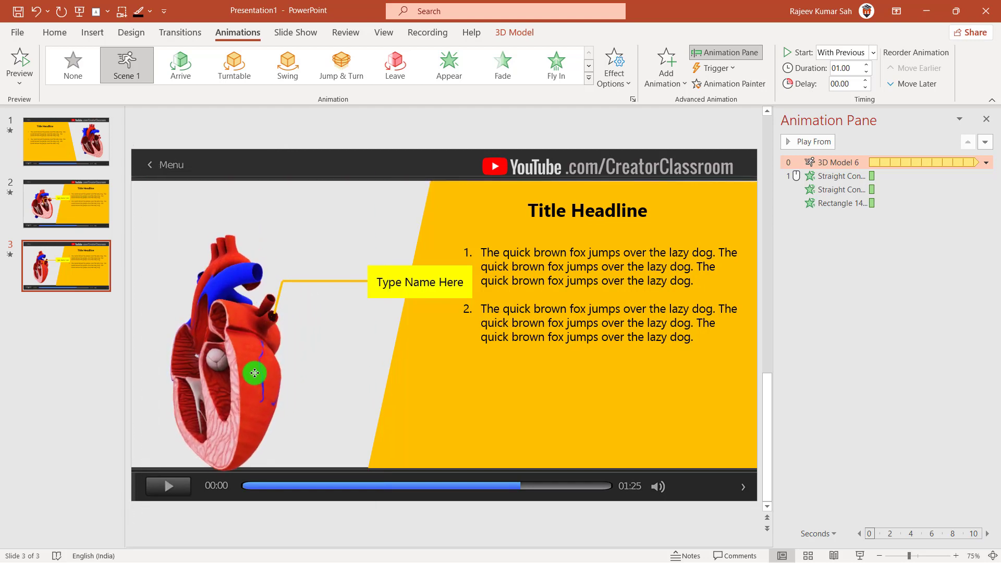
left_click(254, 373)
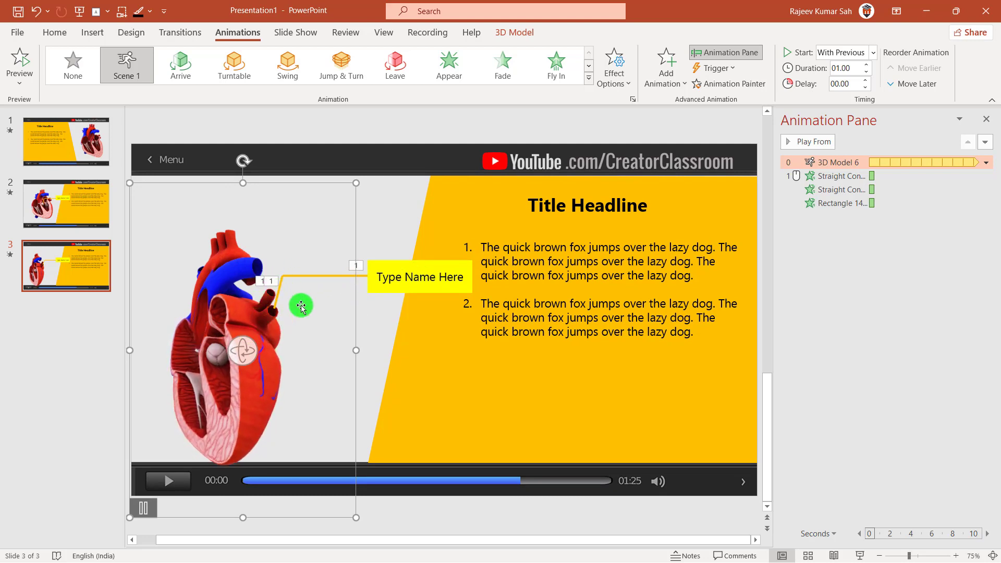
Pull the orange connector's end toward the heart and move the Type Name Here label left to meet it.
left_click(407, 277)
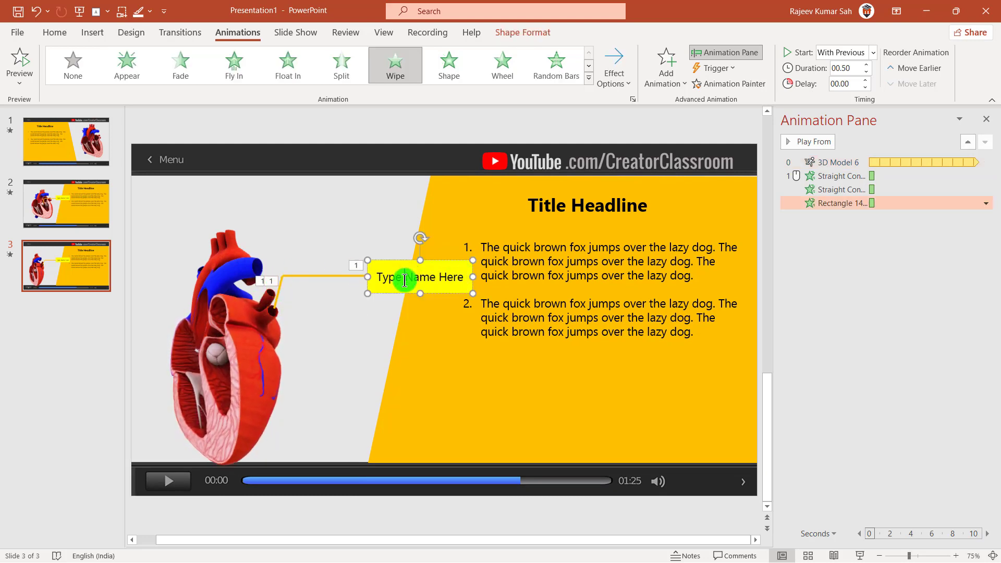
left_click(335, 278)
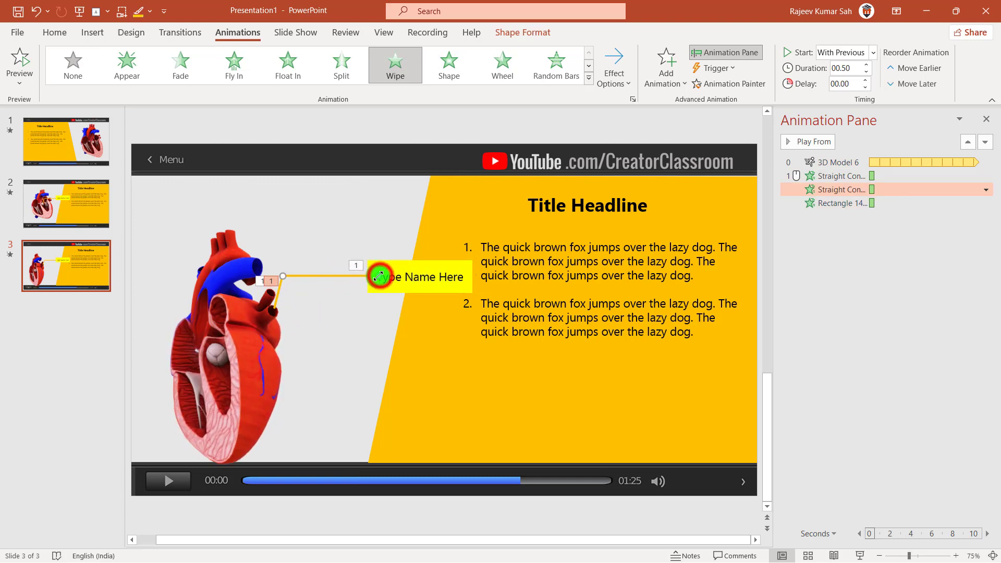
left_click_drag(378, 276, 335, 281)
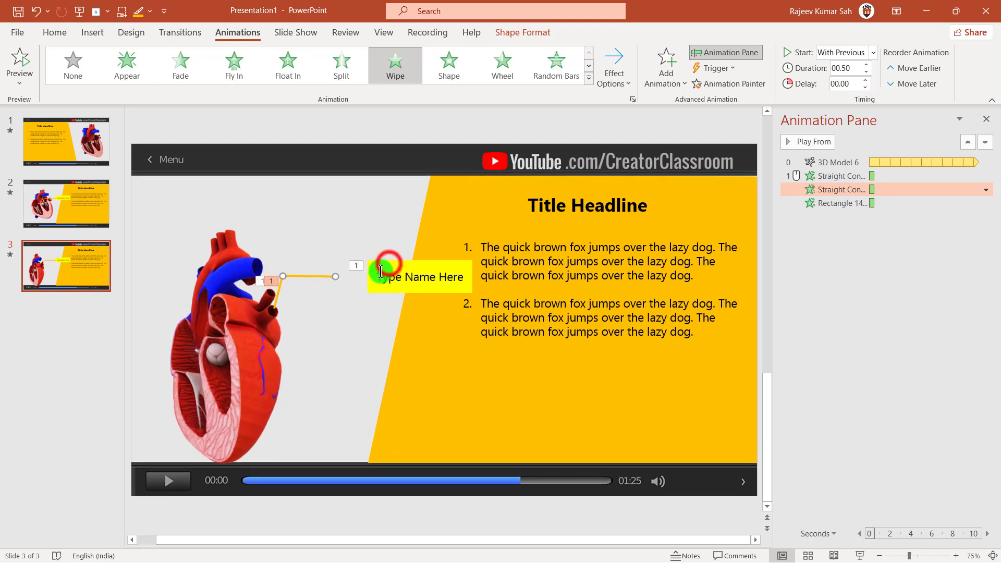
left_click_drag(389, 264, 353, 267)
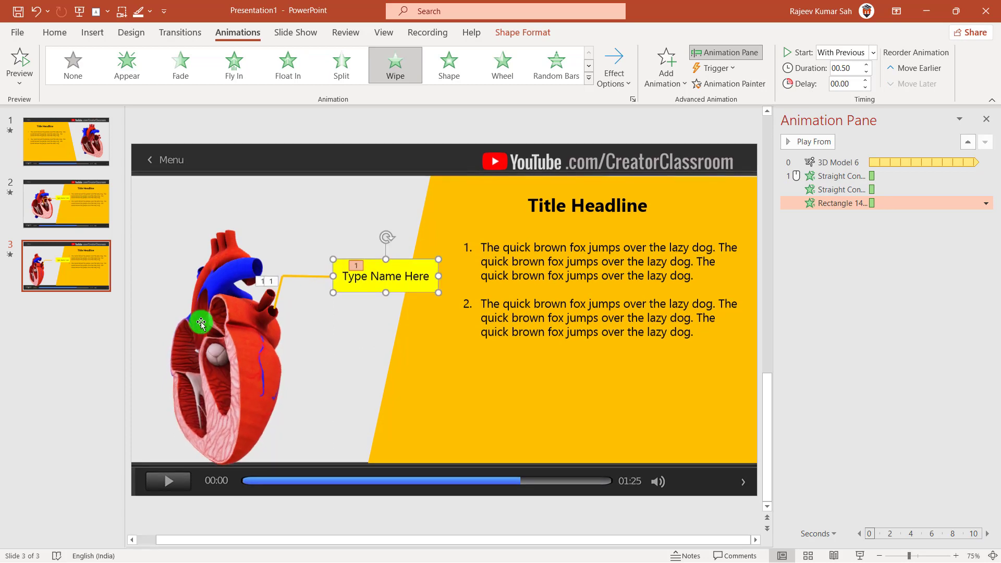
left_click(126, 270)
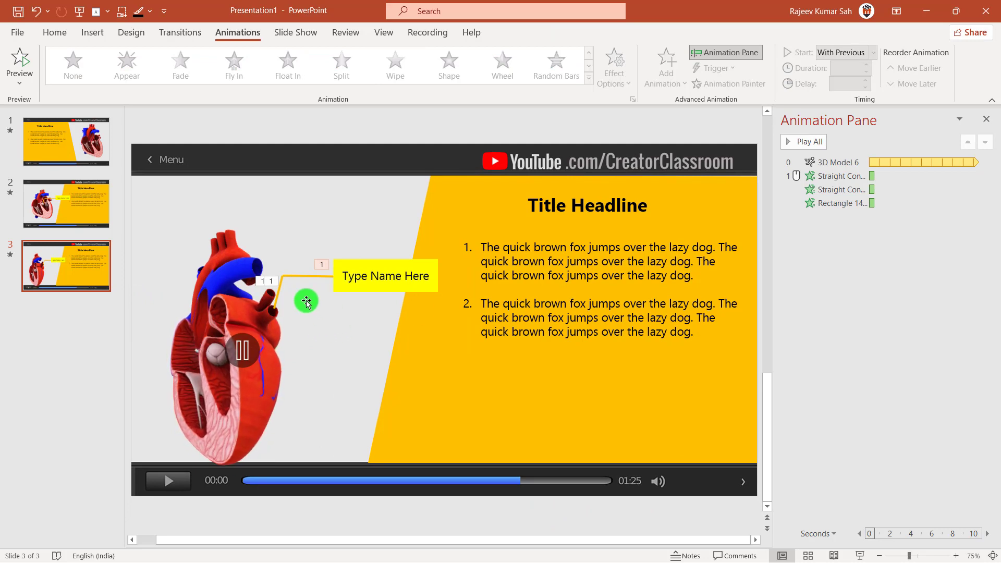
Duplicate slide 3 as a new slide 4 and compare it against slides 2 and 1.
right_click(89, 276)
left_click(130, 376)
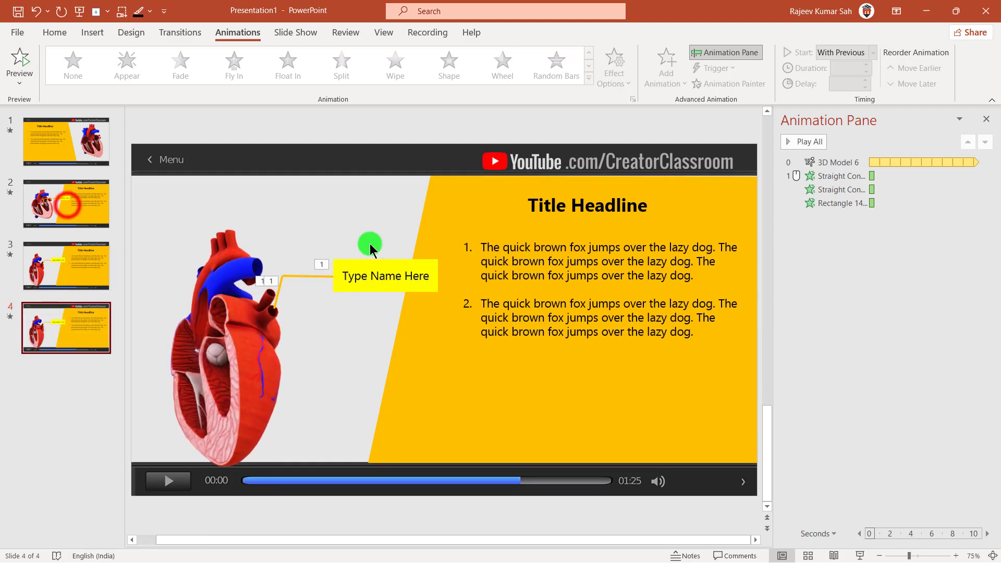
left_click(71, 223)
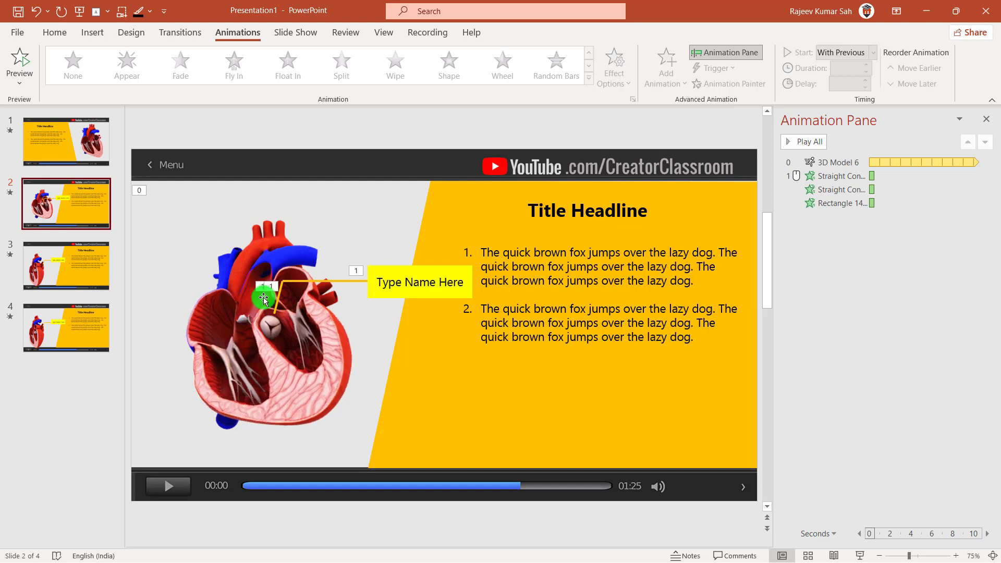
left_click(78, 333)
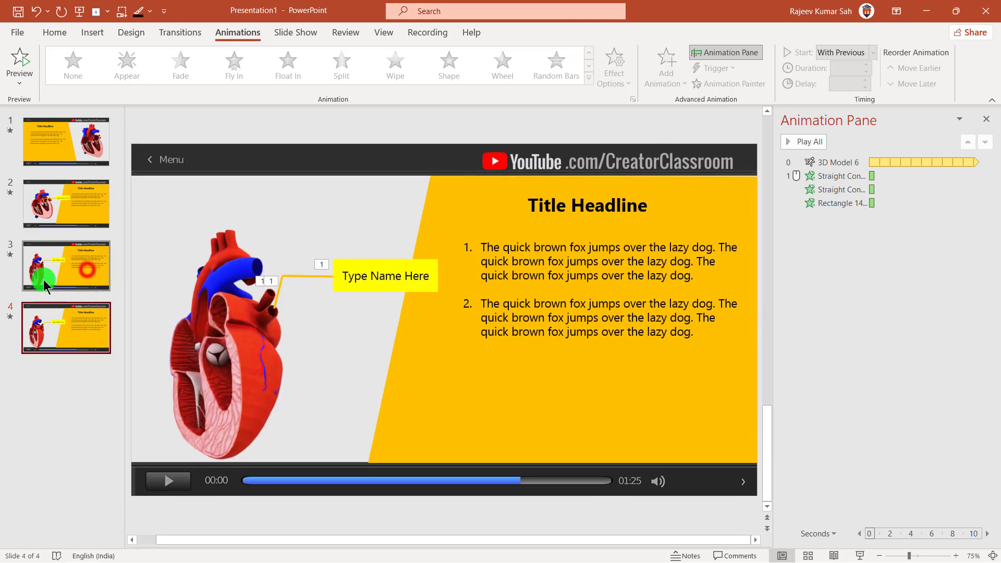
left_click(87, 155)
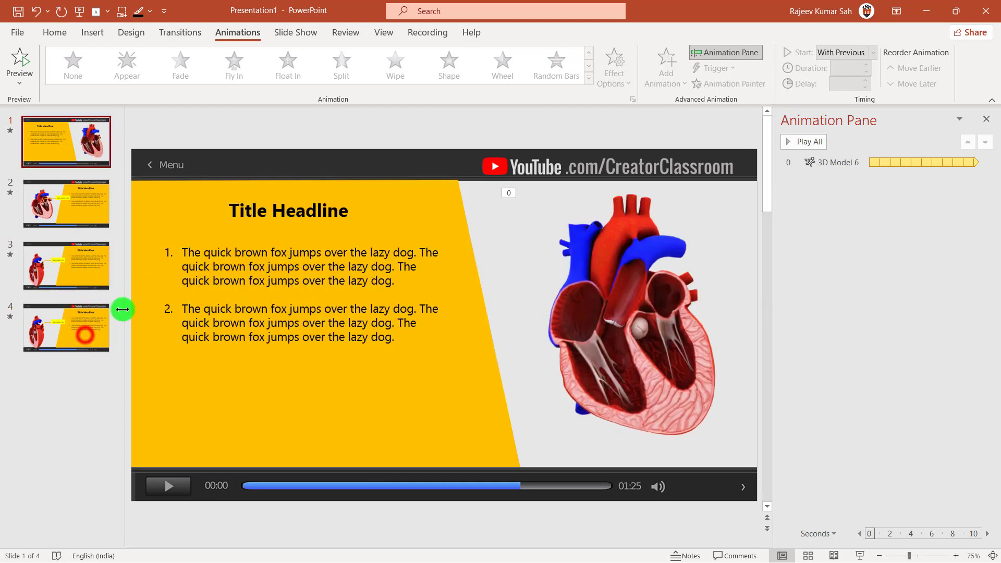
On slide 4, move the heart model to the lower right and shift the yellow panel left.
left_click(87, 342)
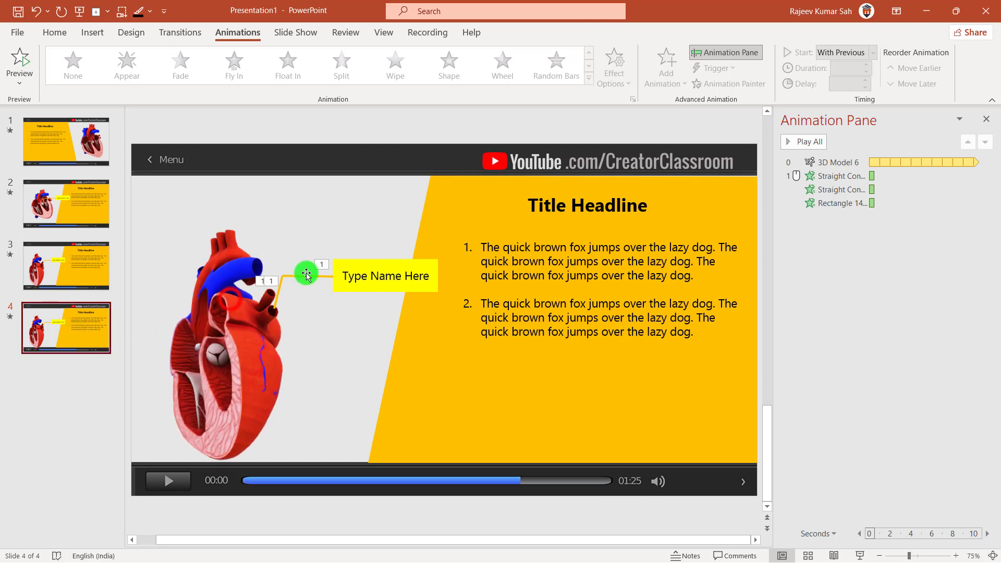
mouse_move(230, 301)
left_mouse_down()
mouse_move(549, 362)
mouse_move(663, 415)
left_mouse_up()
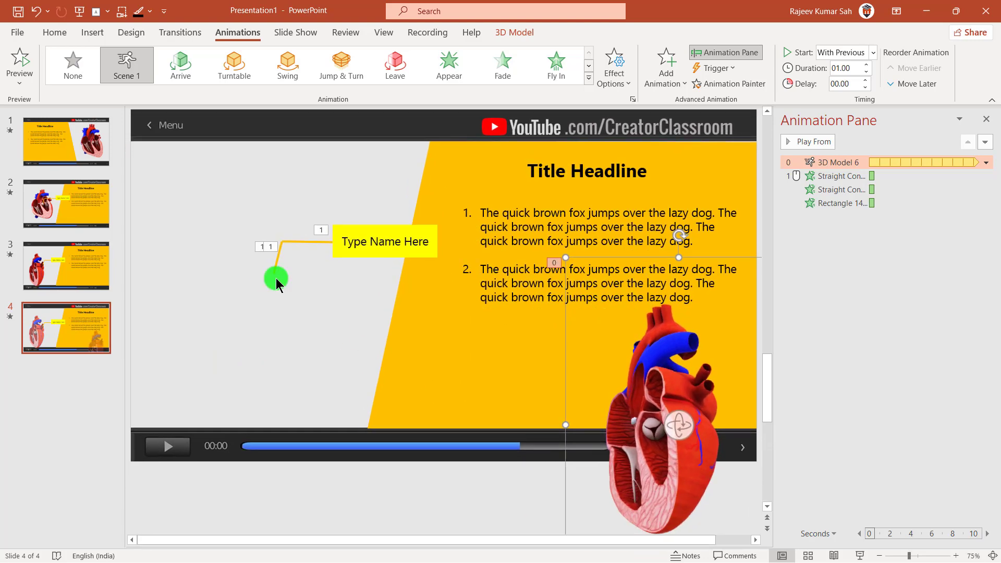
left_click(405, 383)
left_click_drag(420, 387, 174, 387)
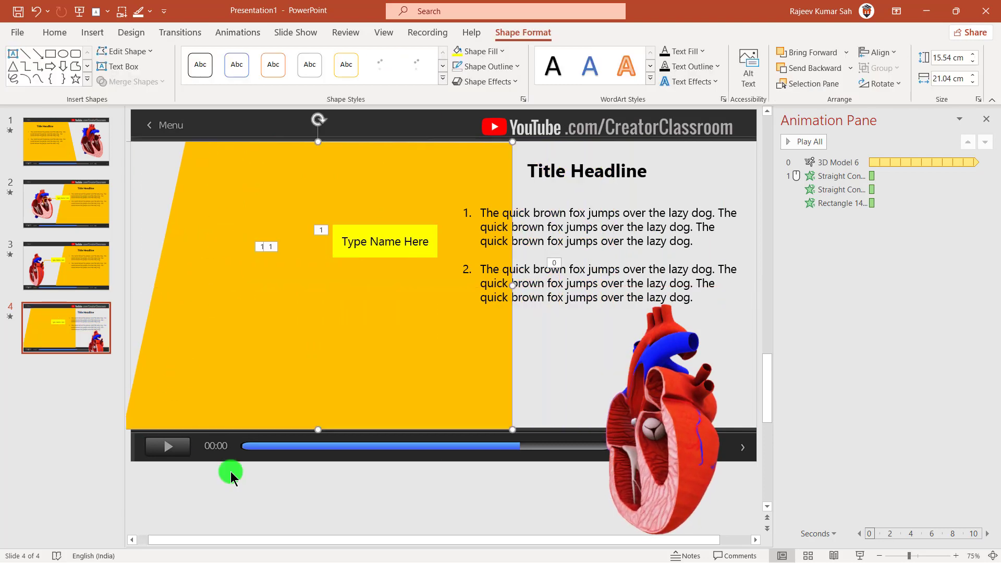
left_click(213, 402)
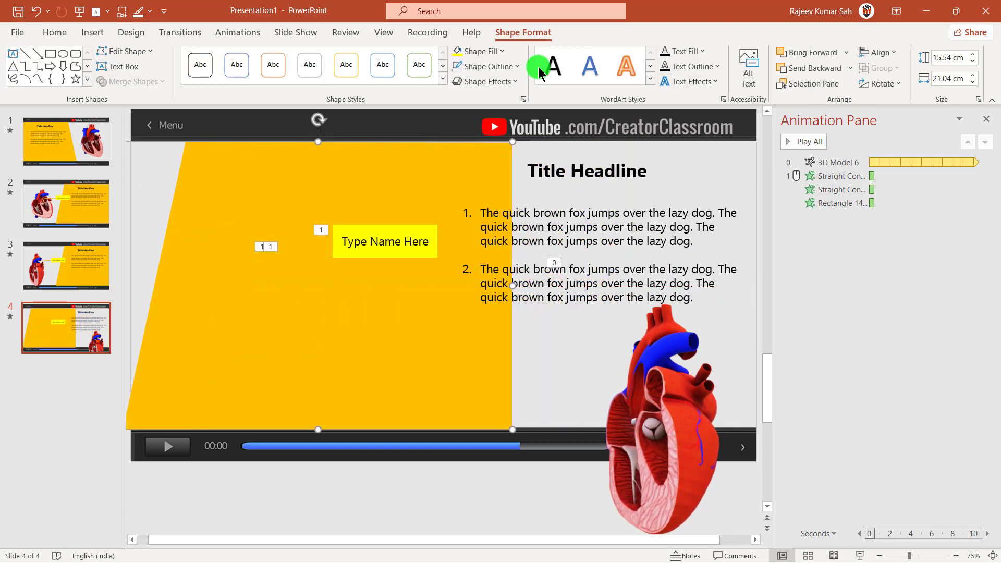
Flip the yellow slanted panel horizontally and nudge it to fit the left side.
left_click(878, 85)
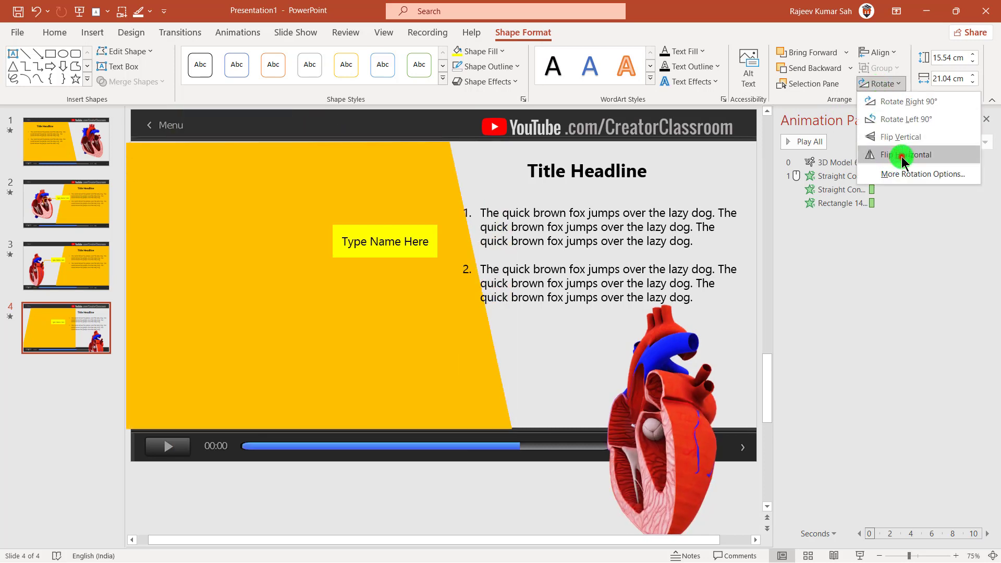
left_click(902, 155)
left_click(164, 346)
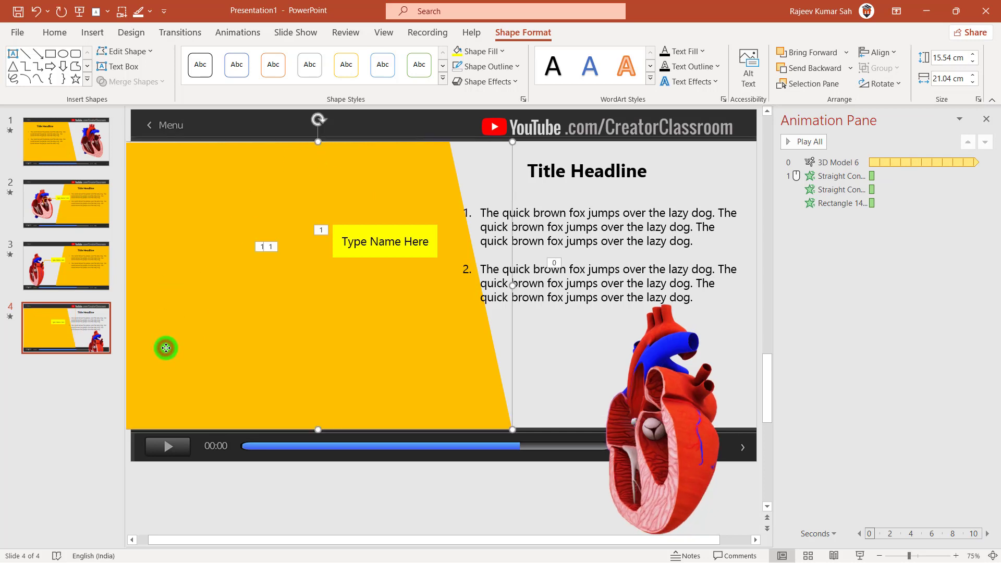
left_click_drag(166, 348, 174, 348)
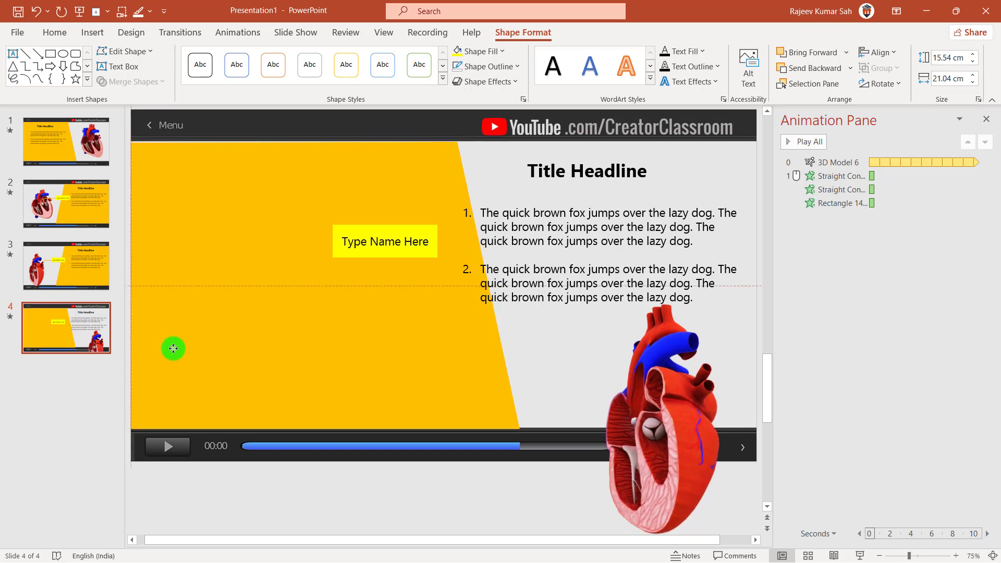
Zoom out and drag the Title Headline and numbered text boxes onto the left yellow panel.
left_click(316, 513)
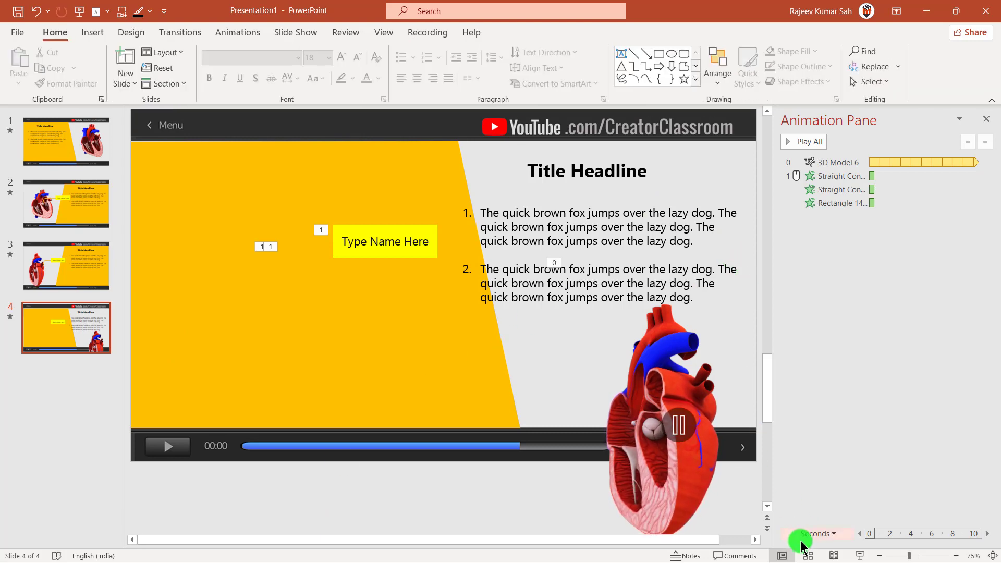
left_click(881, 556)
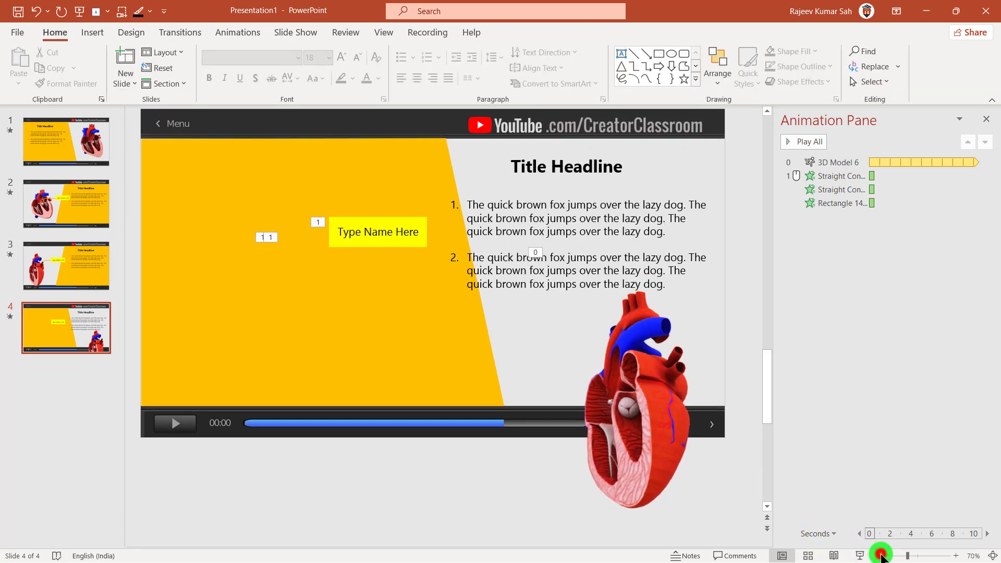
left_click(881, 555)
left_click(881, 556)
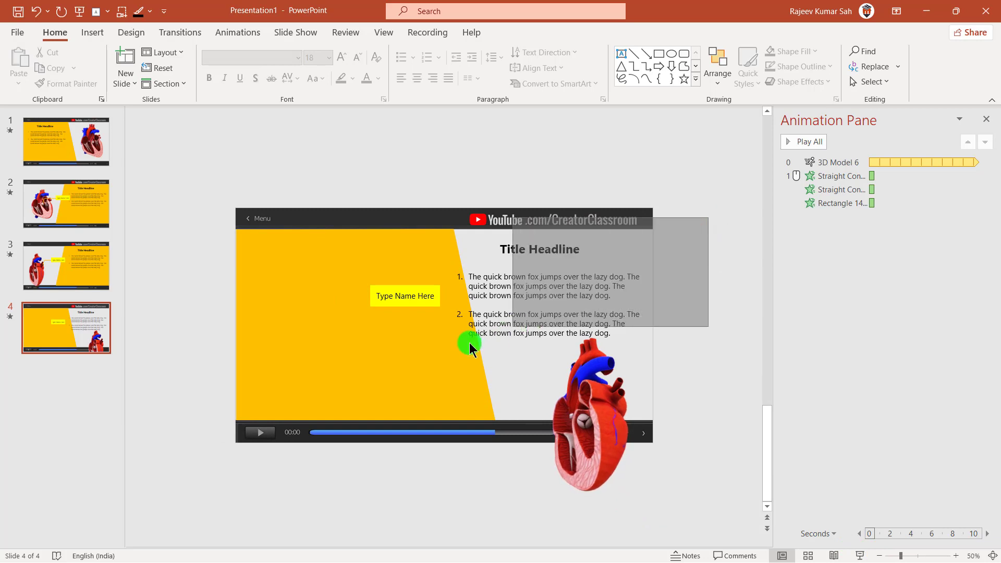
left_click_drag(660, 266, 428, 360)
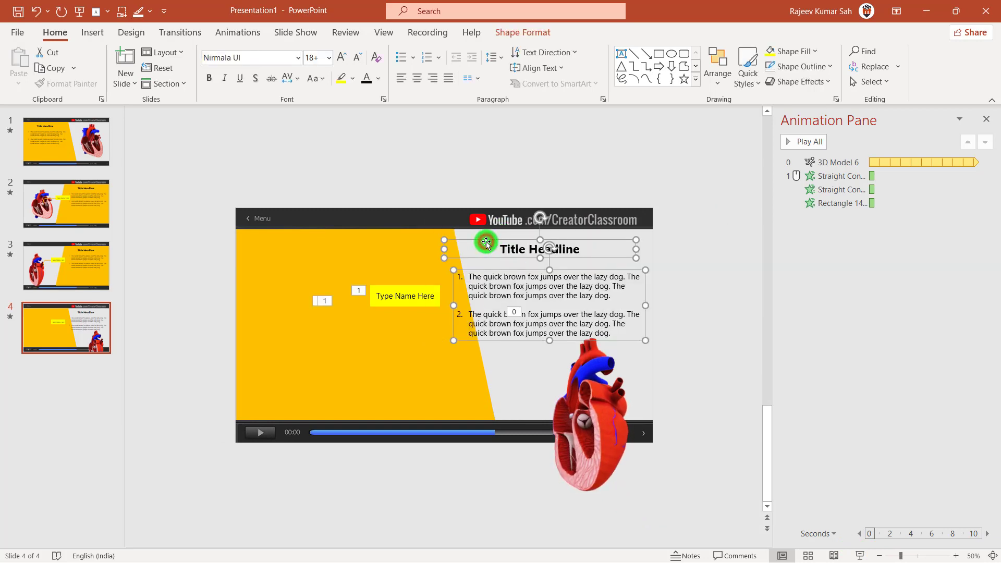
left_click_drag(486, 243, 286, 251)
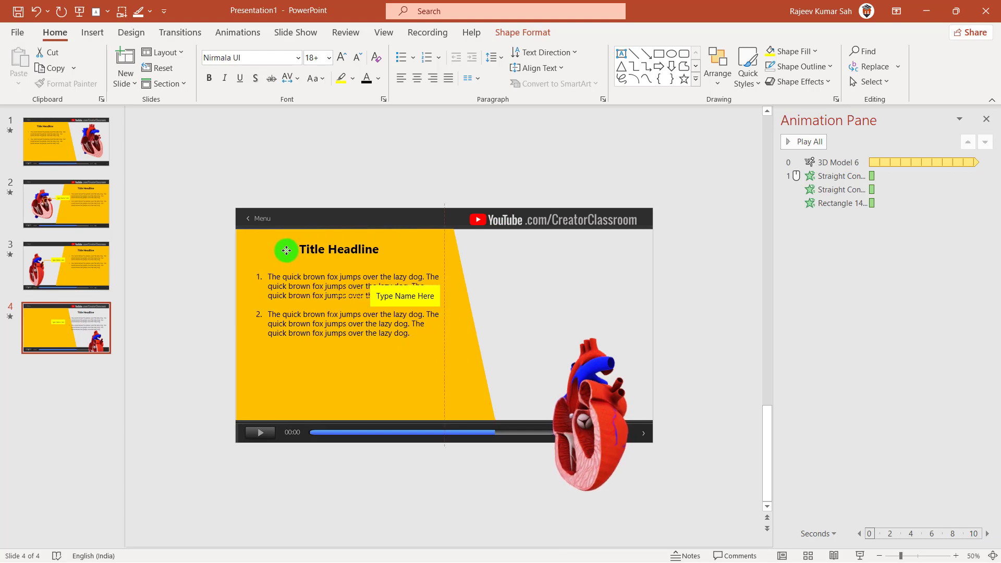
left_click_drag(286, 250, 511, 243)
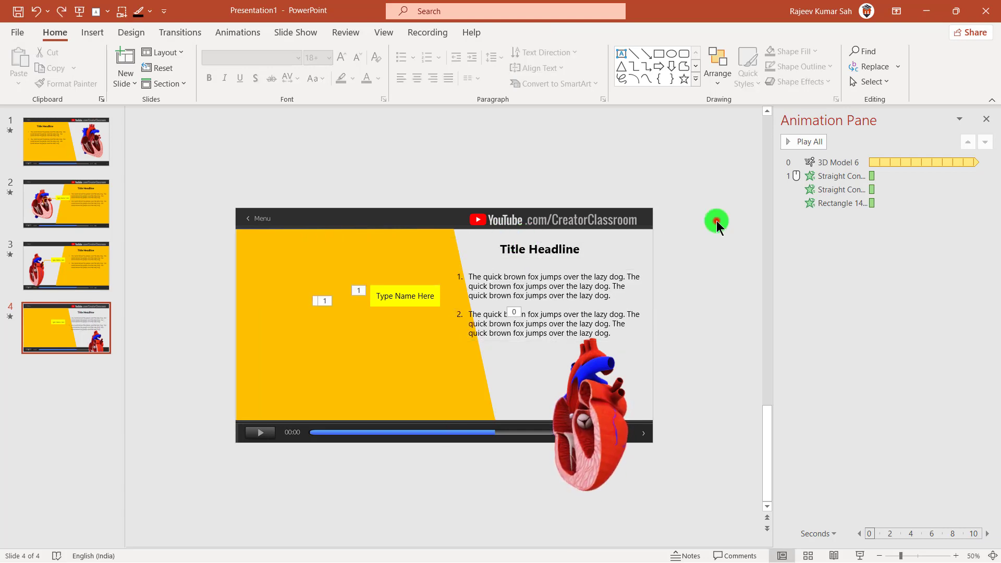
left_click_drag(715, 218, 425, 369)
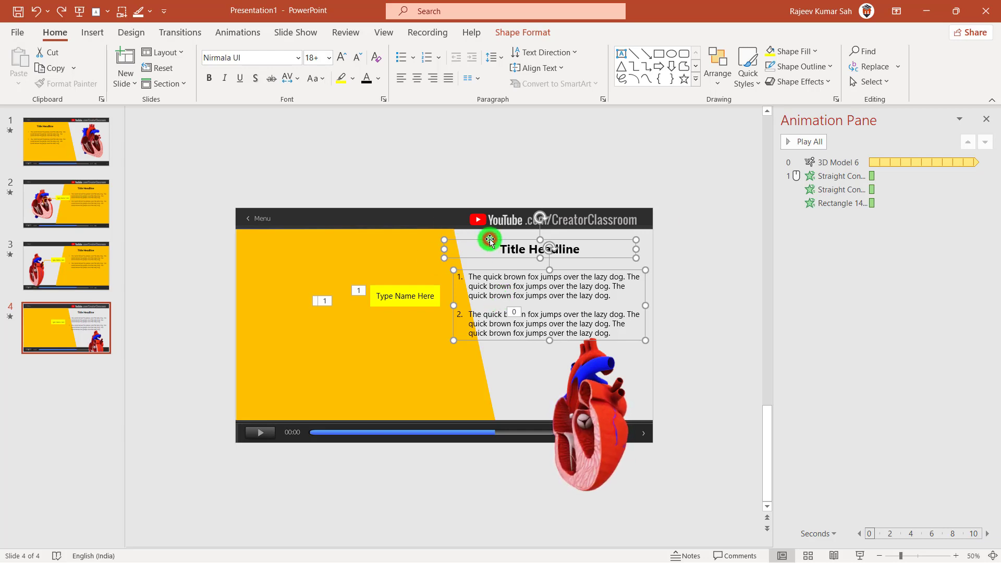
left_click_drag(490, 240, 291, 255)
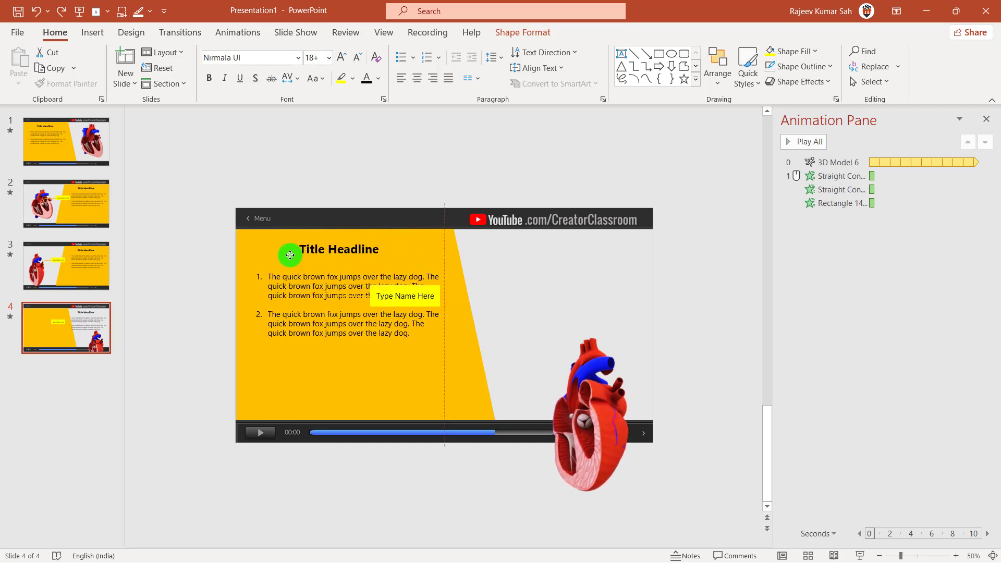
left_click(180, 329)
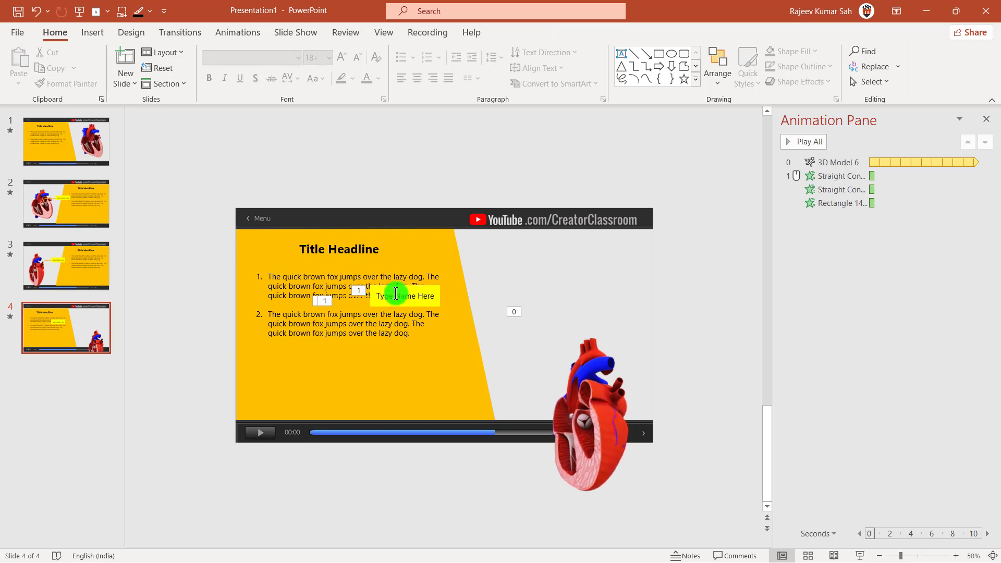
Move the callout label and connectors right beside the heart, then reposition and rotate the heart.
left_click(546, 266)
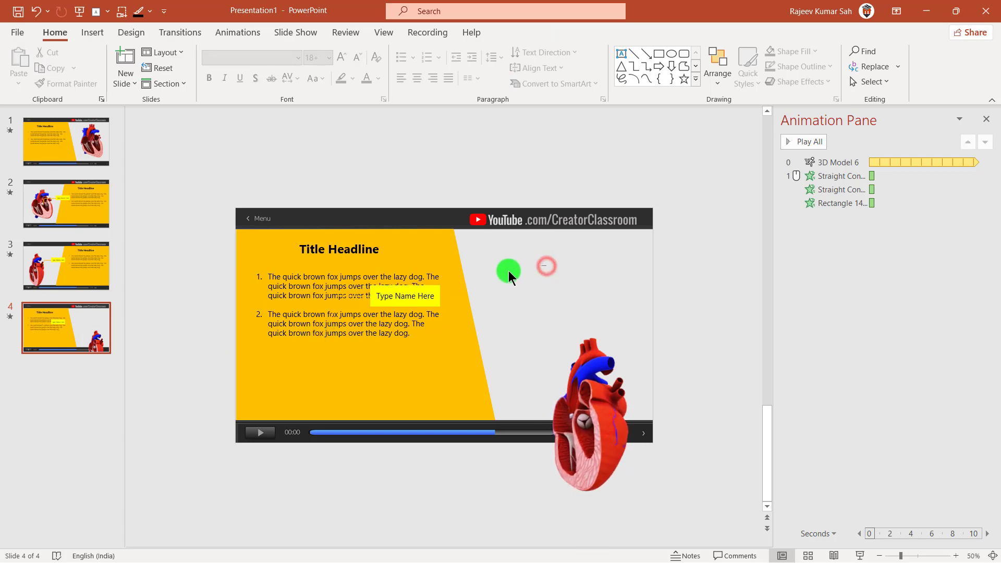
left_click_drag(550, 273, 277, 350)
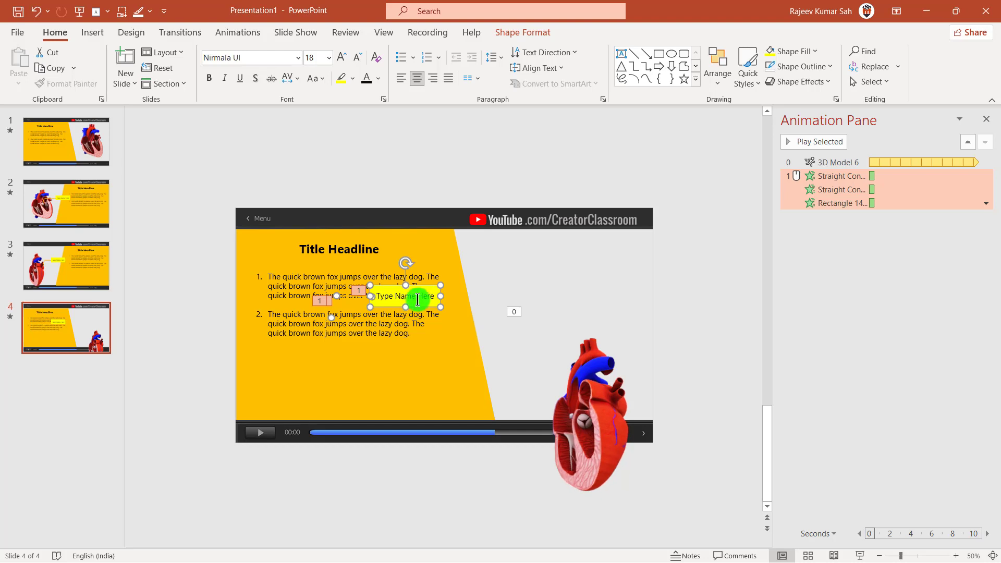
left_click_drag(432, 291, 611, 272)
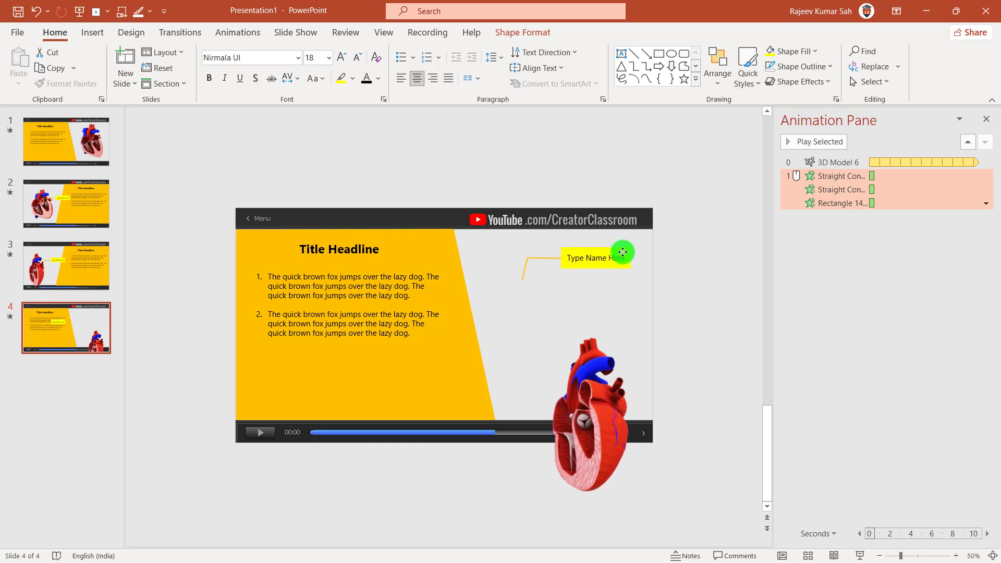
left_click(682, 290)
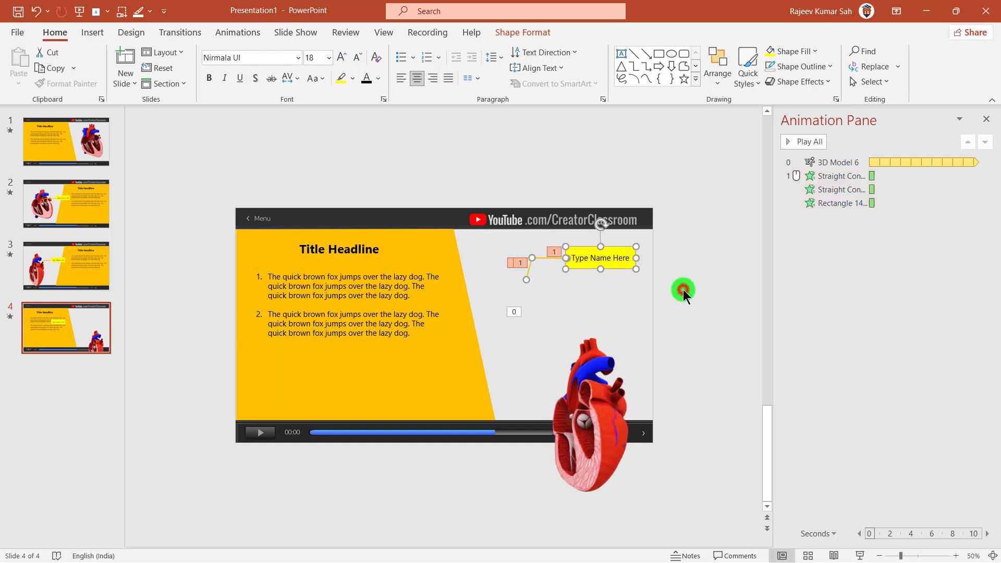
left_click_drag(603, 391, 550, 292)
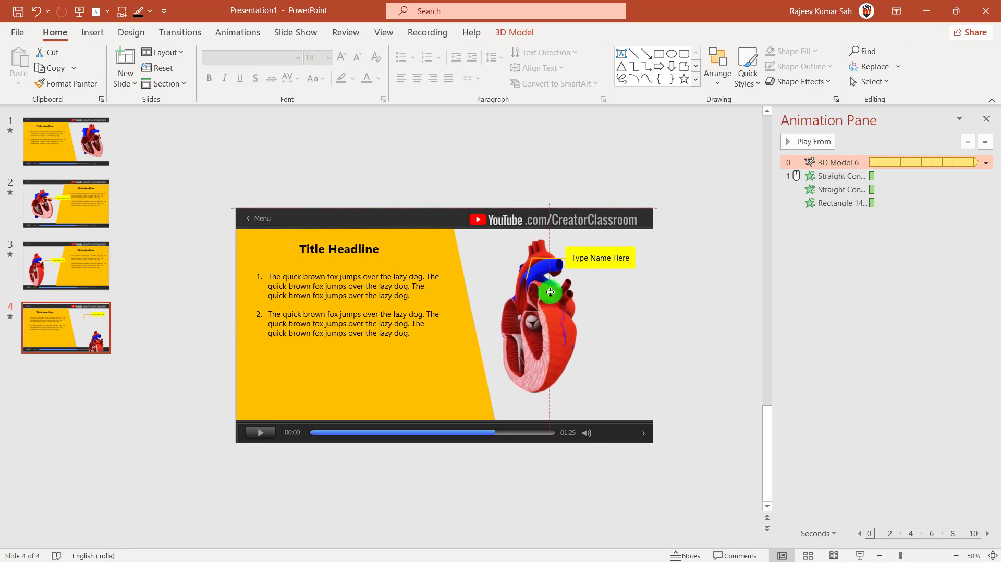
left_click_drag(551, 321, 731, 312)
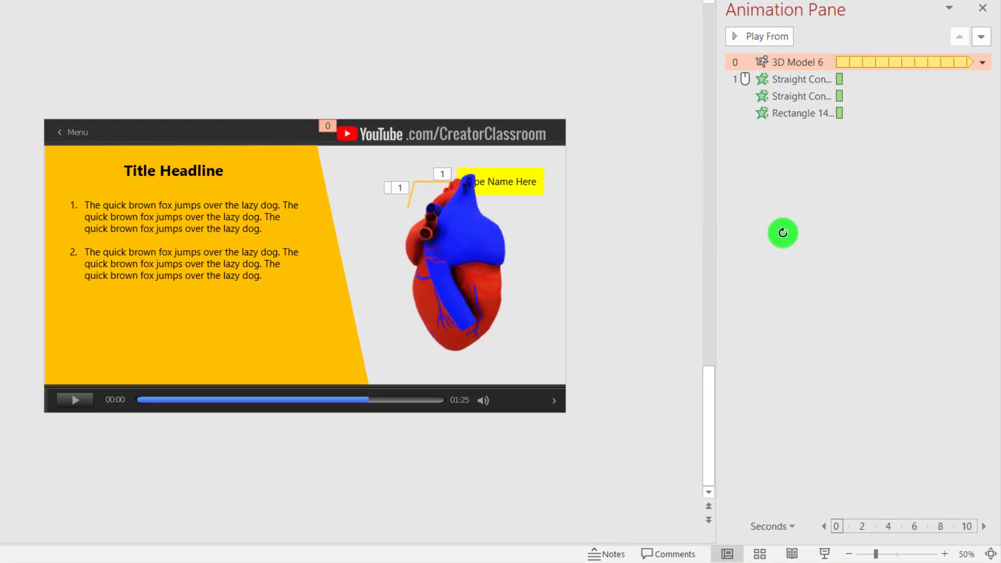
Rotate the 3D heart to face more frontally and shift it slightly left.
left_click(454, 270)
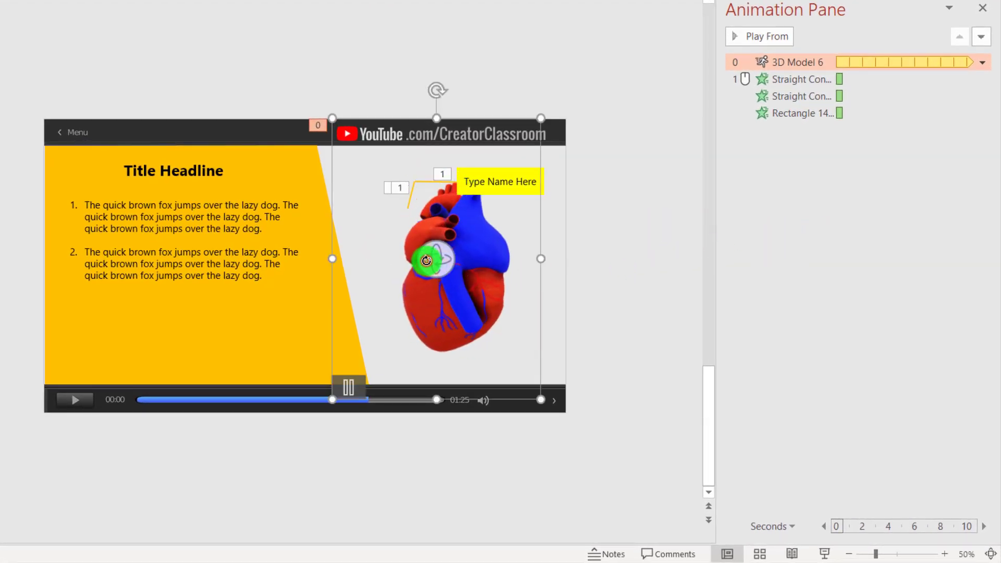
left_click_drag(431, 259, 505, 261)
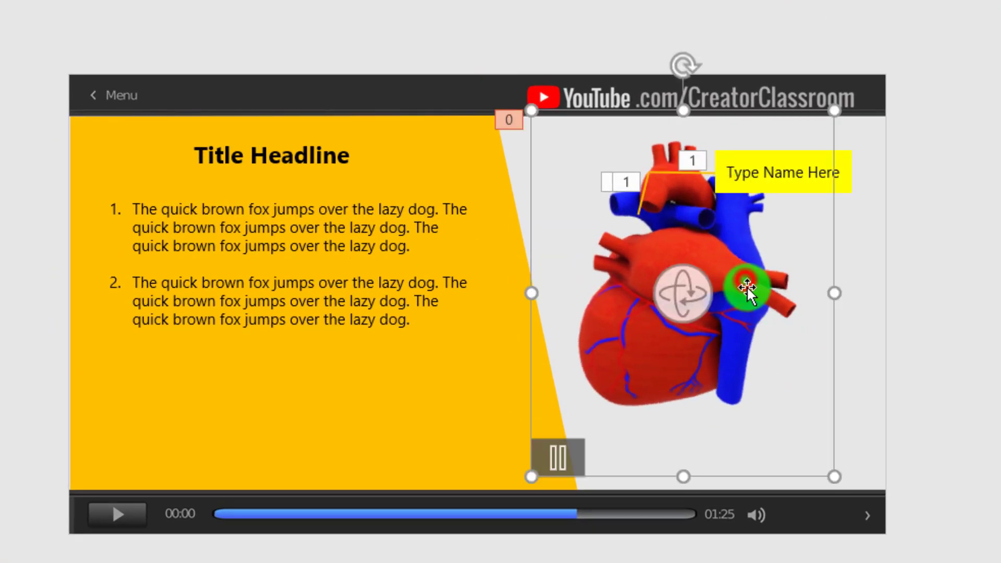
left_click_drag(749, 284, 678, 282)
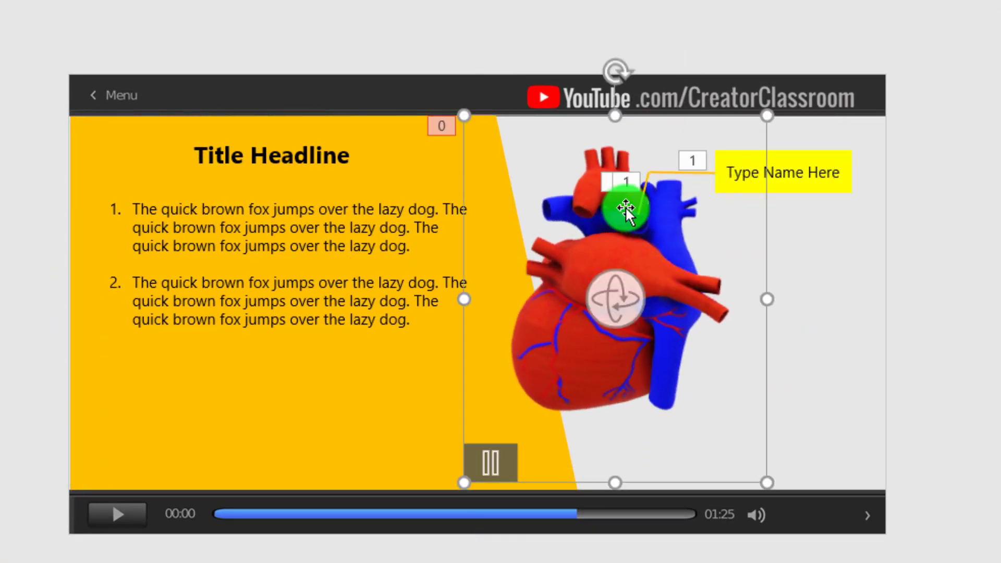
left_click_drag(676, 282, 681, 267)
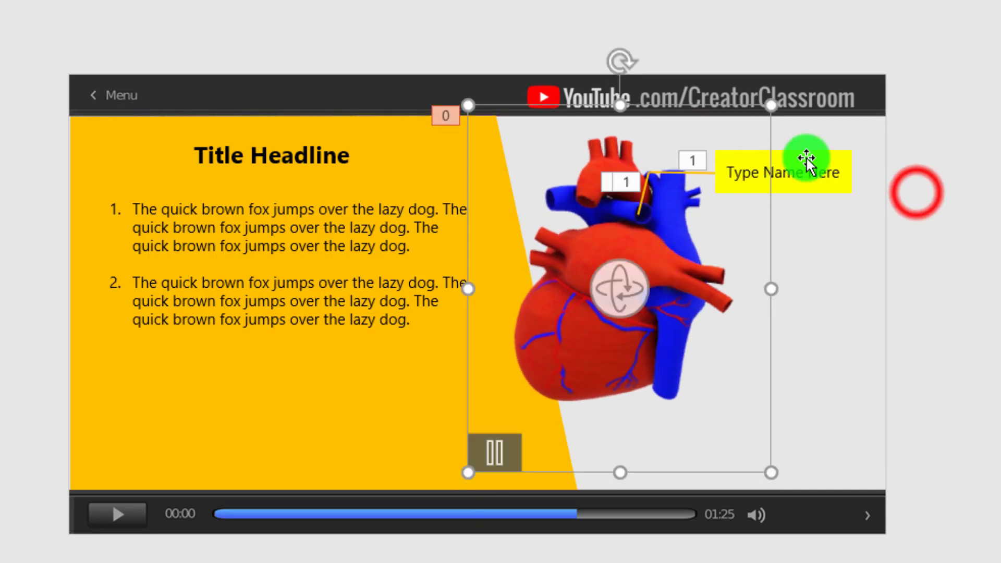
left_click(920, 204)
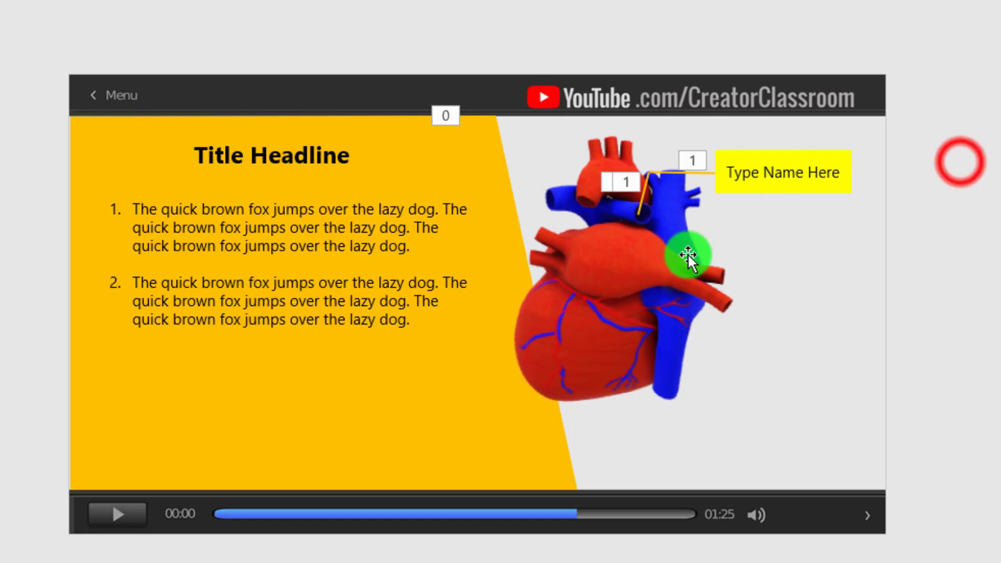
Marquee-select the Type Name Here callout together with its connector lines.
left_click(913, 156)
left_click_drag(979, 124, 608, 243)
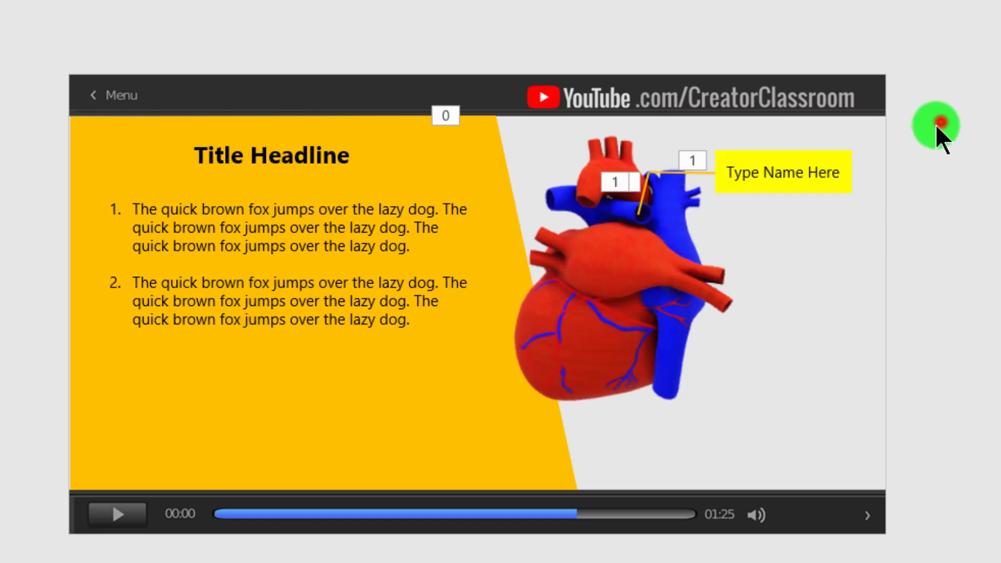
left_click_drag(942, 125, 605, 261)
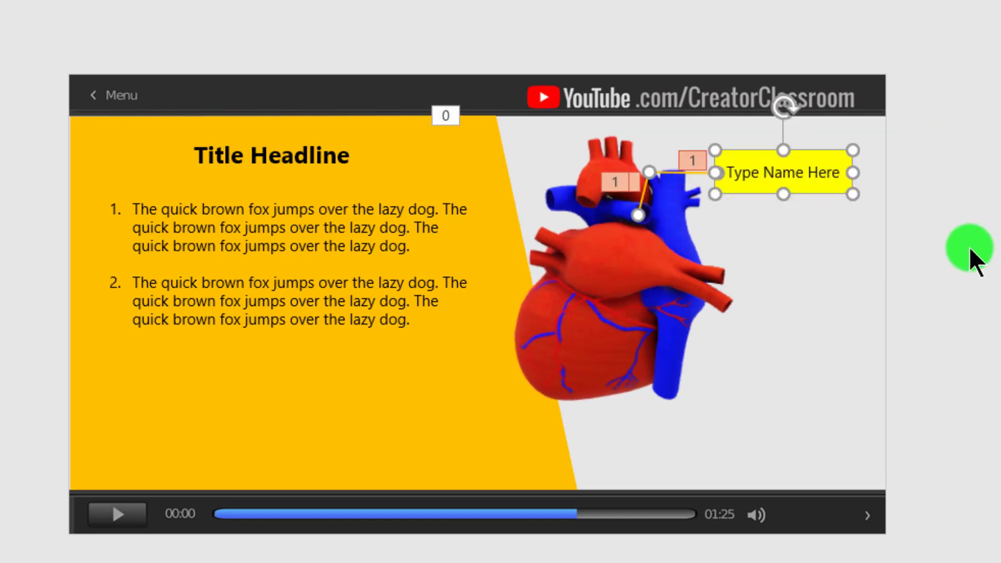
Duplicate the callout with Ctrl+D, move the copy lower right, and point its connector at the lower blue vessel.
left_click(822, 166)
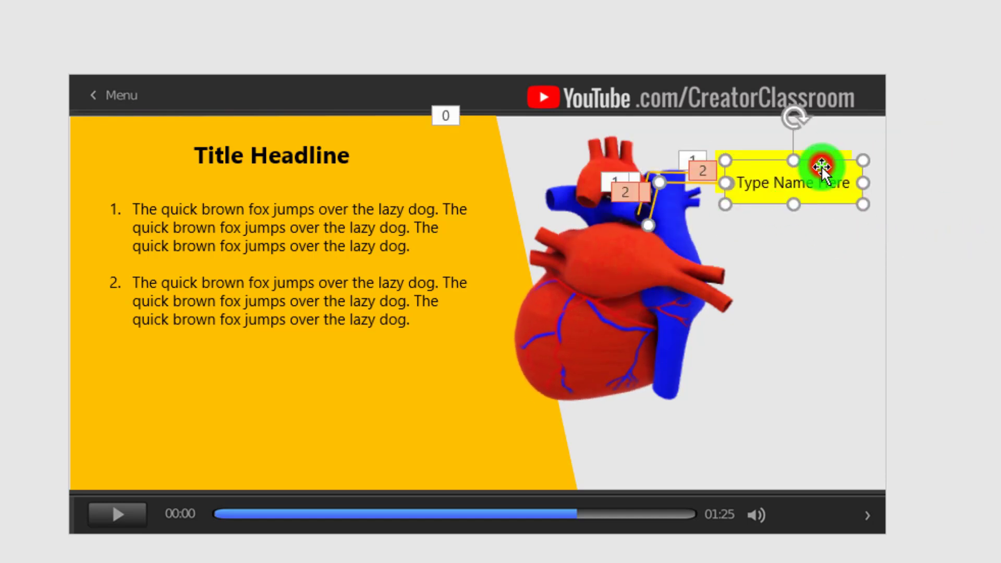
key("ctrl+d")
mouse_move(822, 173)
left_mouse_down()
mouse_move(877, 256)
mouse_move(801, 341)
mouse_move(717, 252)
mouse_move(782, 272)
mouse_move(811, 347)
left_mouse_up()
mouse_move(657, 407)
left_mouse_down()
mouse_move(650, 393)
mouse_move(670, 339)
mouse_move(679, 364)
mouse_move(658, 383)
mouse_move(687, 402)
mouse_move(659, 374)
mouse_move(699, 328)
mouse_move(675, 340)
left_mouse_up()
left_click(664, 386)
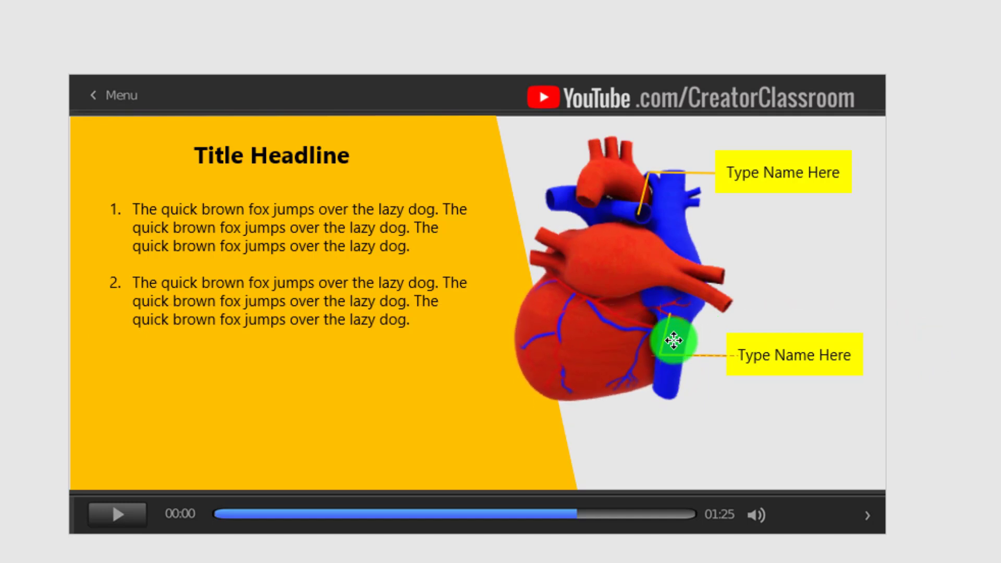
mouse_move(673, 341)
left_mouse_down()
mouse_move(674, 310)
mouse_move(669, 324)
left_mouse_up()
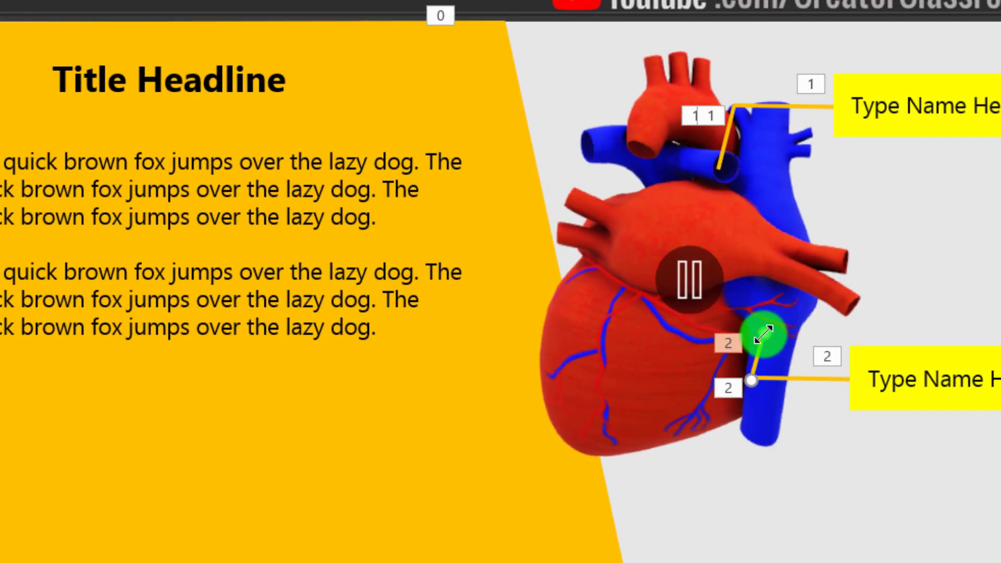
left_click_drag(763, 336, 767, 336)
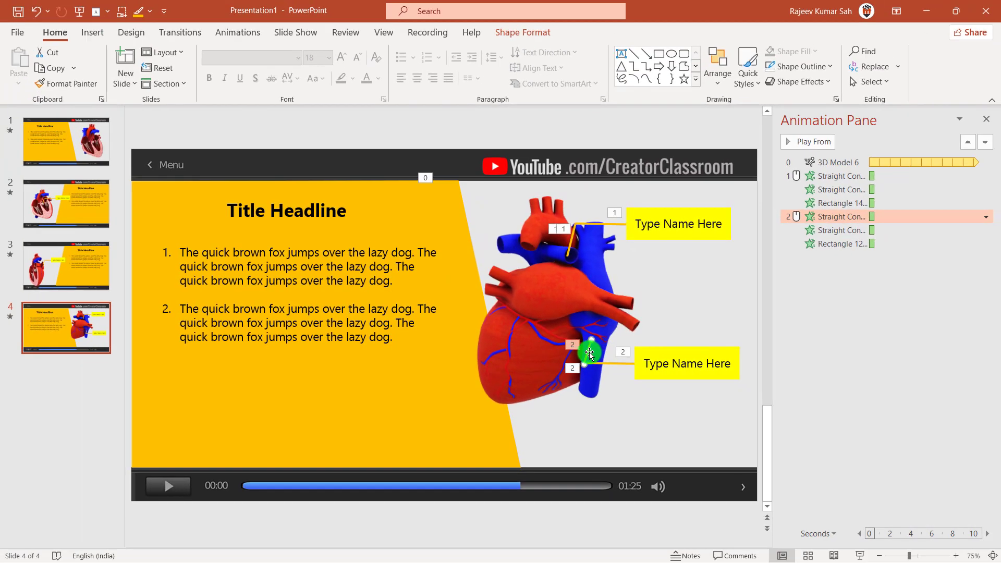
Set the lower connector's wipe direction to From Top and its start to After Previous.
left_click(239, 33)
mouse_move(593, 342)
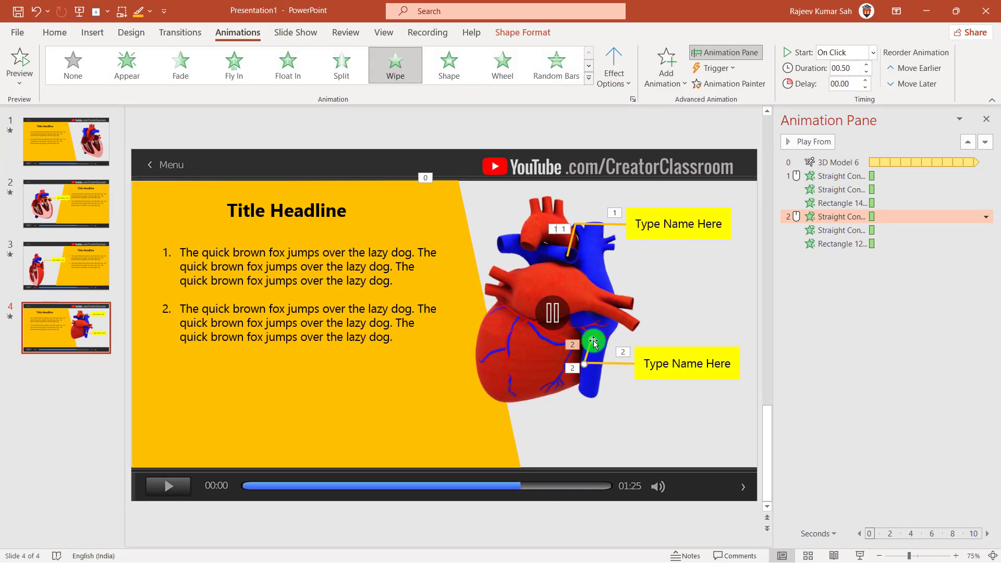
left_click_drag(594, 342, 587, 364)
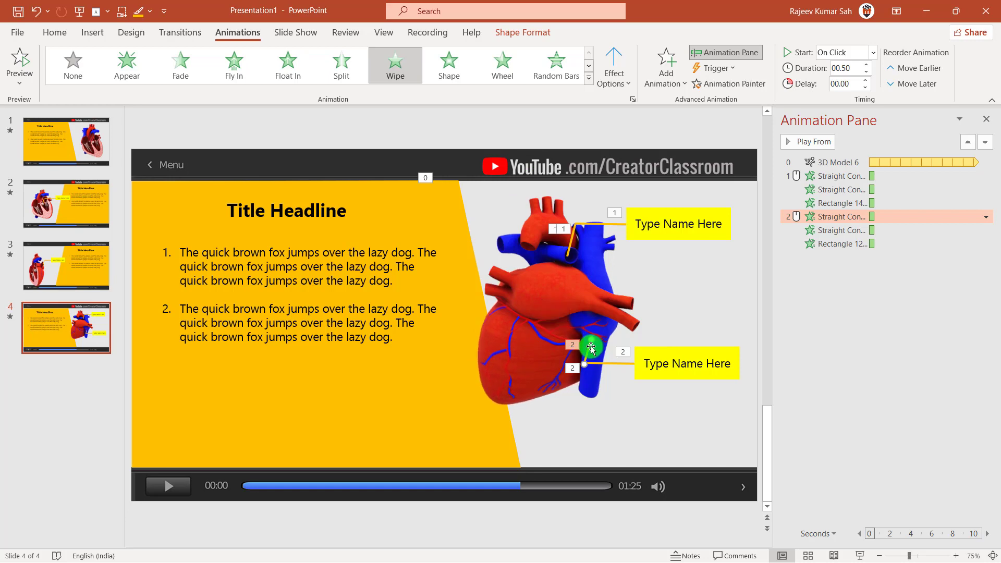
left_click(615, 82)
left_click(651, 224)
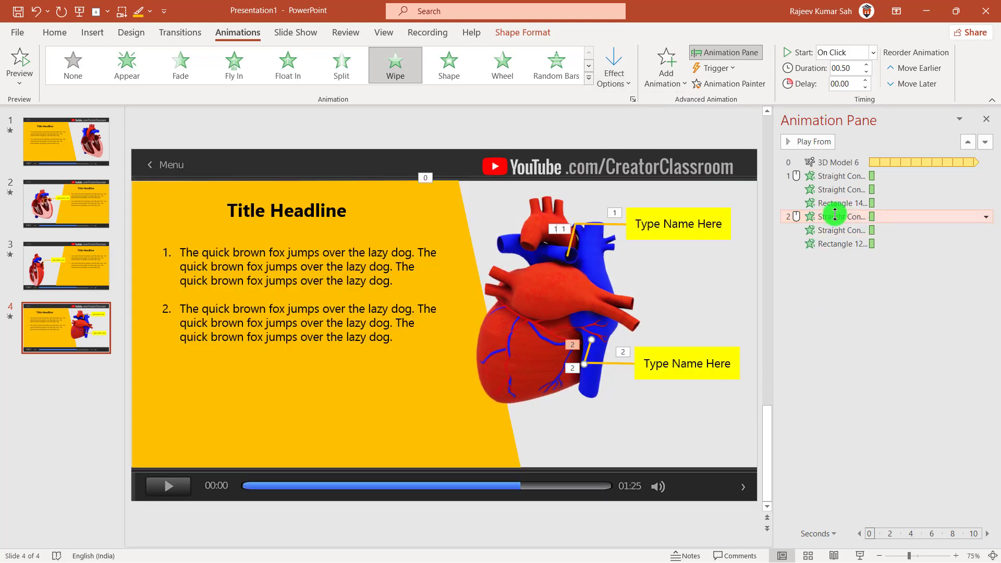
left_click(868, 52)
left_click(842, 98)
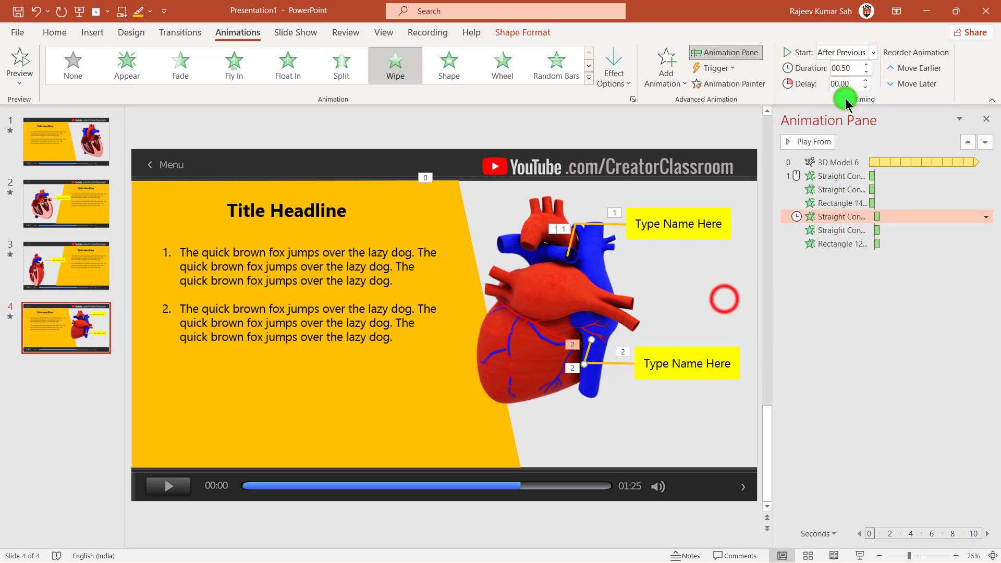
left_click(722, 298)
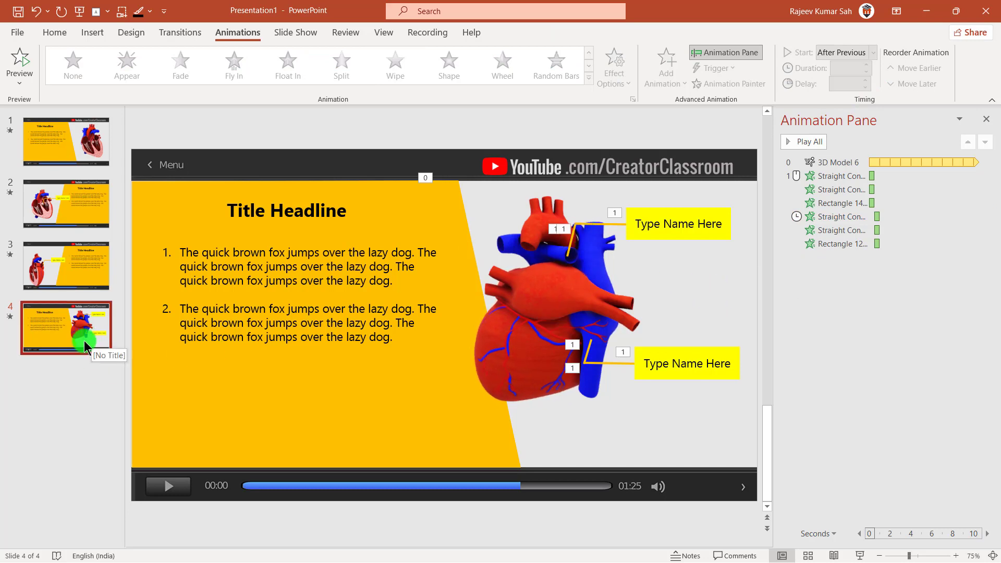
Duplicate slide 4 from the thumbnail pane to create an identical copy.
left_click(52, 339)
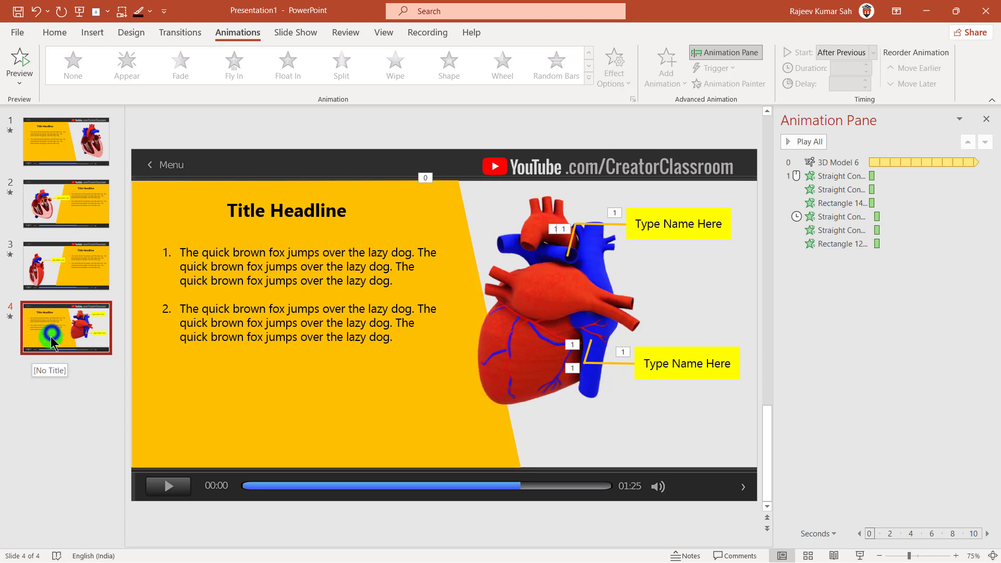
right_click(52, 339)
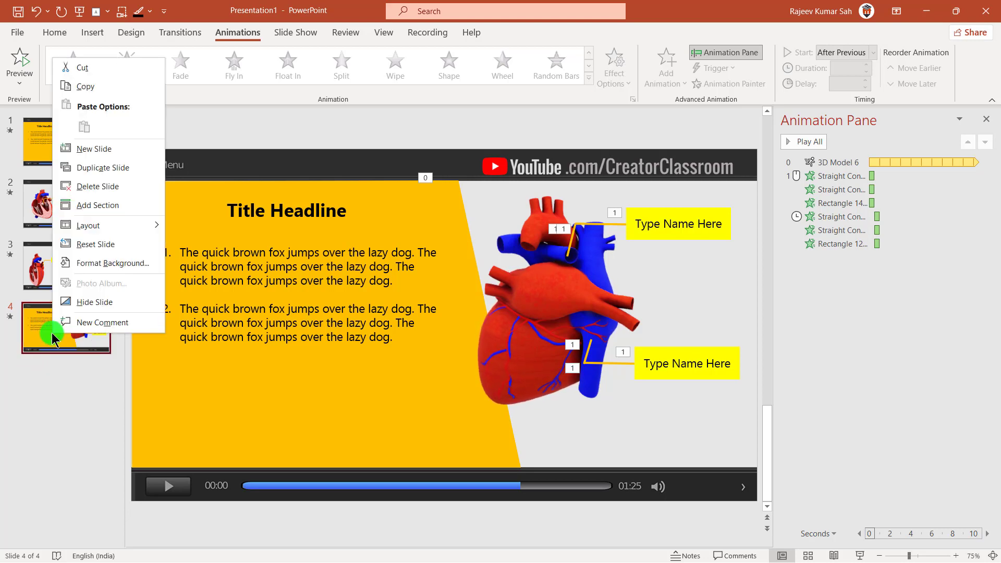
left_click(115, 168)
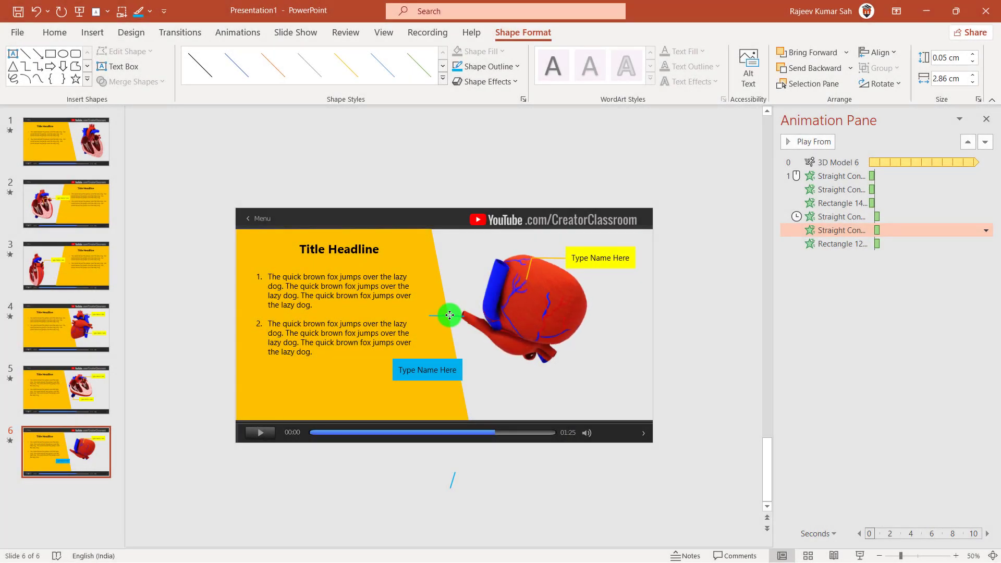
On slide 6, join the blue Type Name Here label to the heart with an angled connector.
left_click_drag(450, 315, 460, 328)
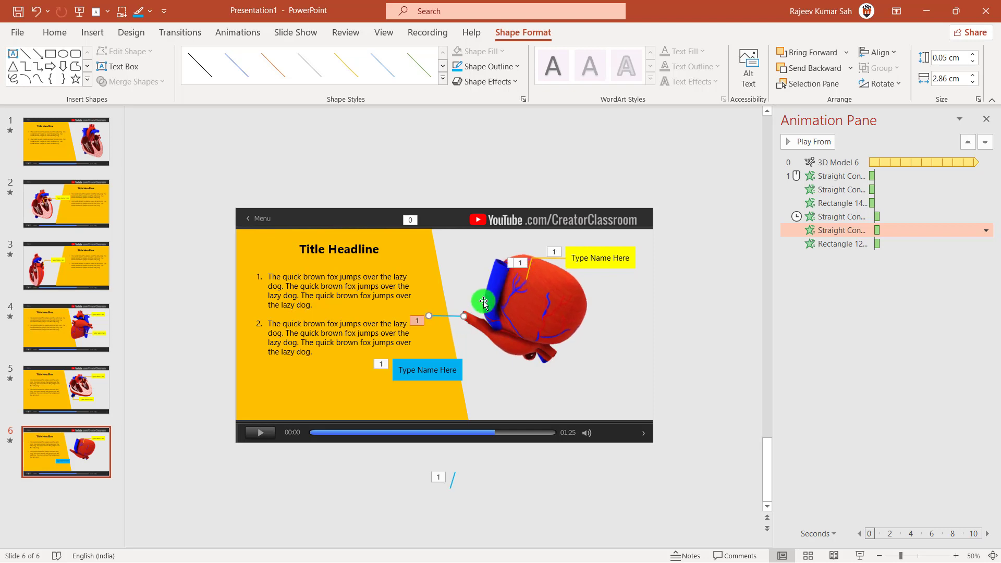
left_click(487, 488)
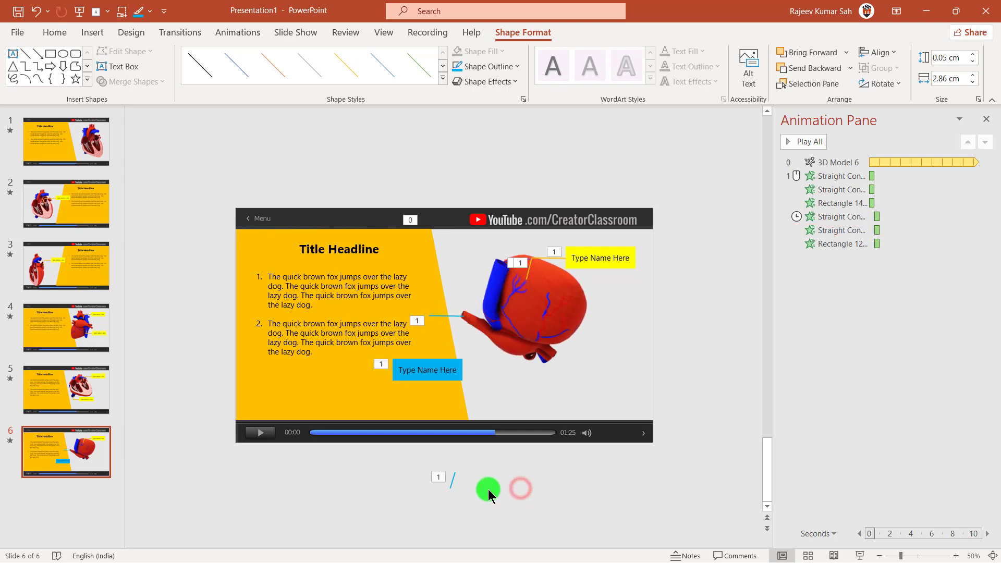
left_click_drag(454, 480, 430, 336)
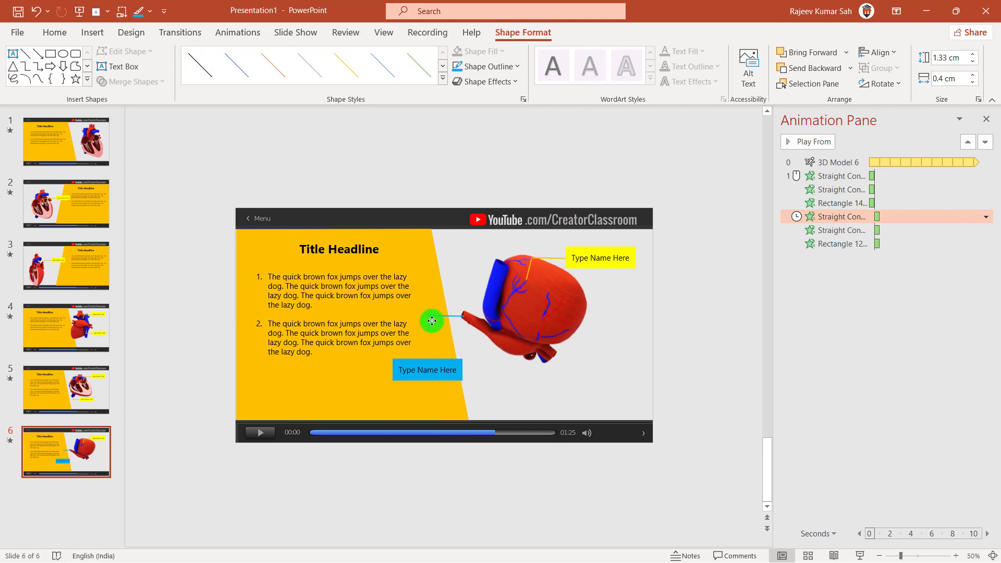
left_click_drag(430, 321, 412, 359)
left_click(420, 480)
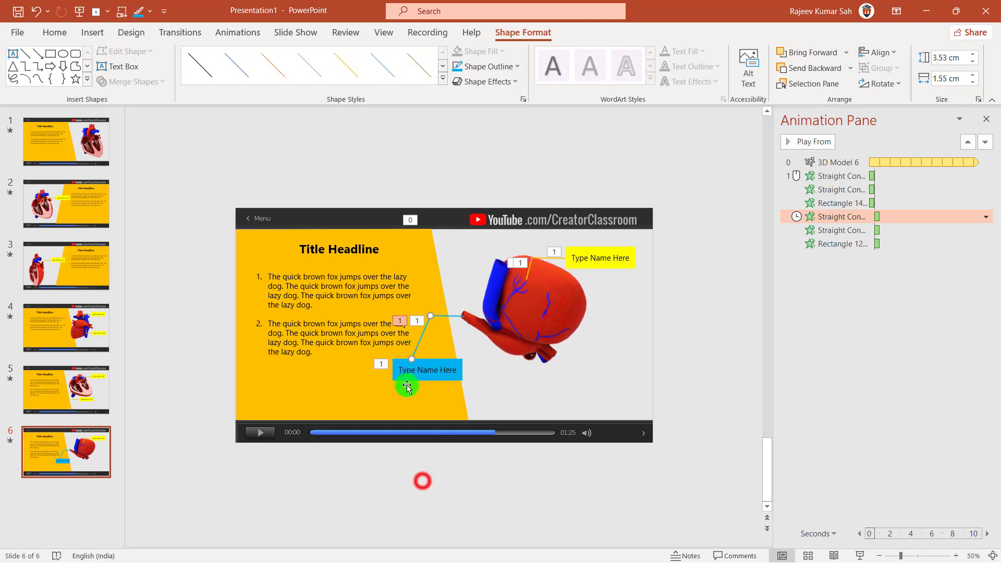
mouse_move(524, 308)
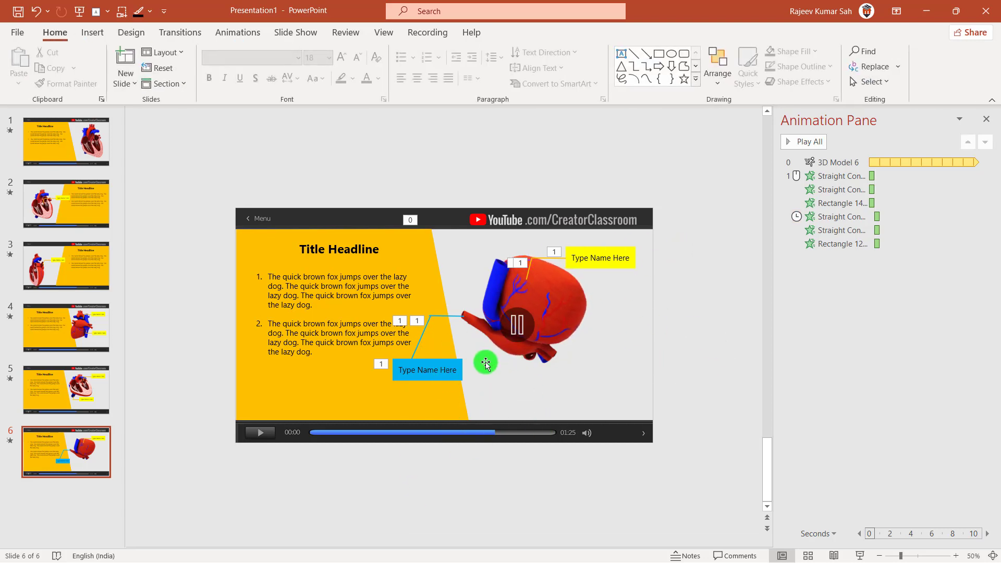
left_click(993, 556)
Close the Animation Pane and delete the 3D heart model from slide 6.
left_click(986, 119)
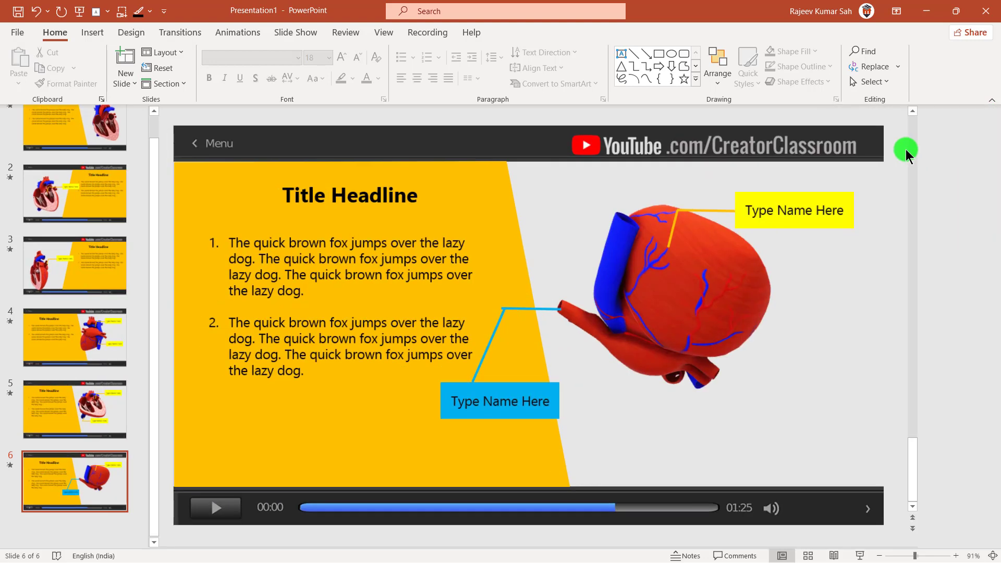
left_click(764, 270)
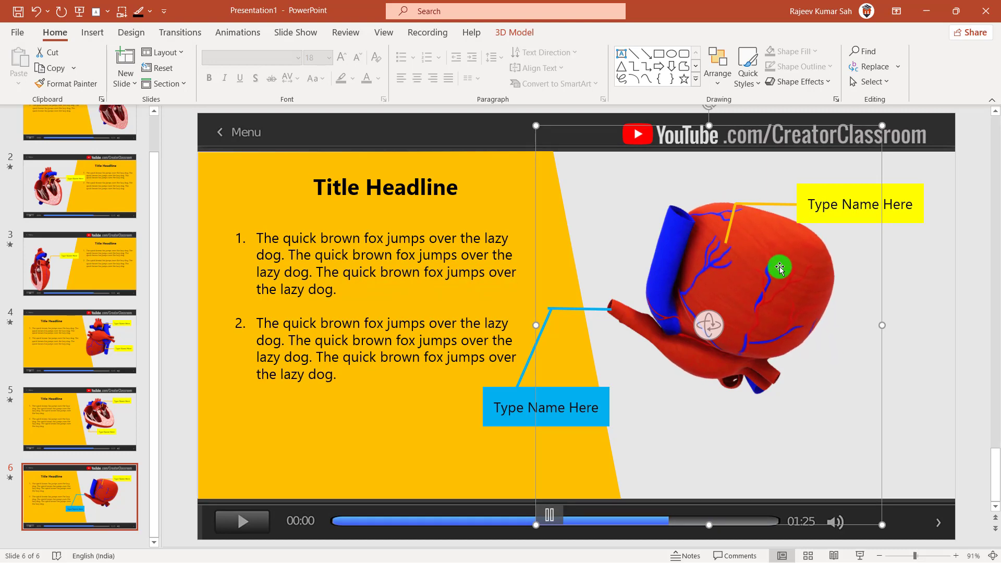
left_click(71, 360)
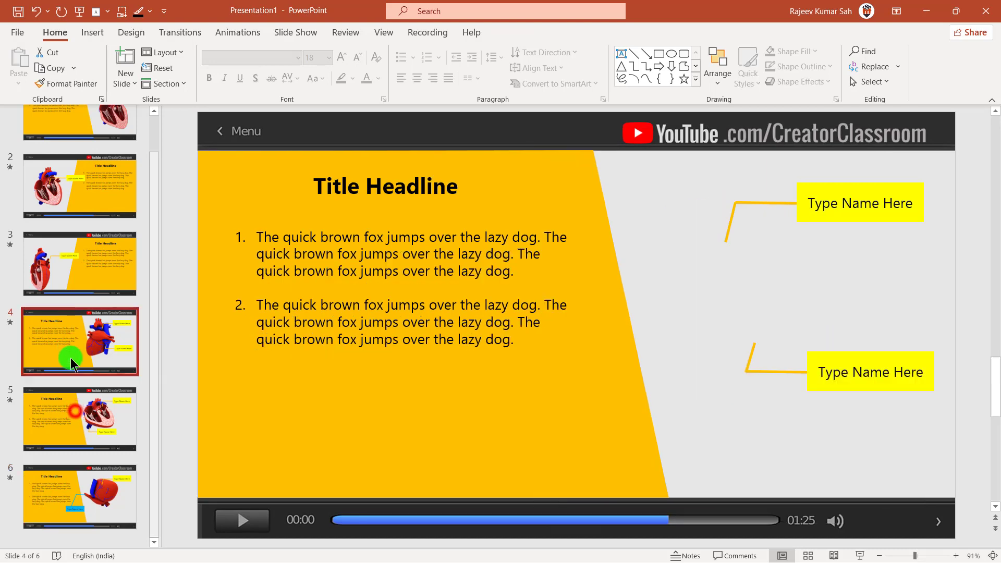
left_click(78, 409)
left_click(78, 495)
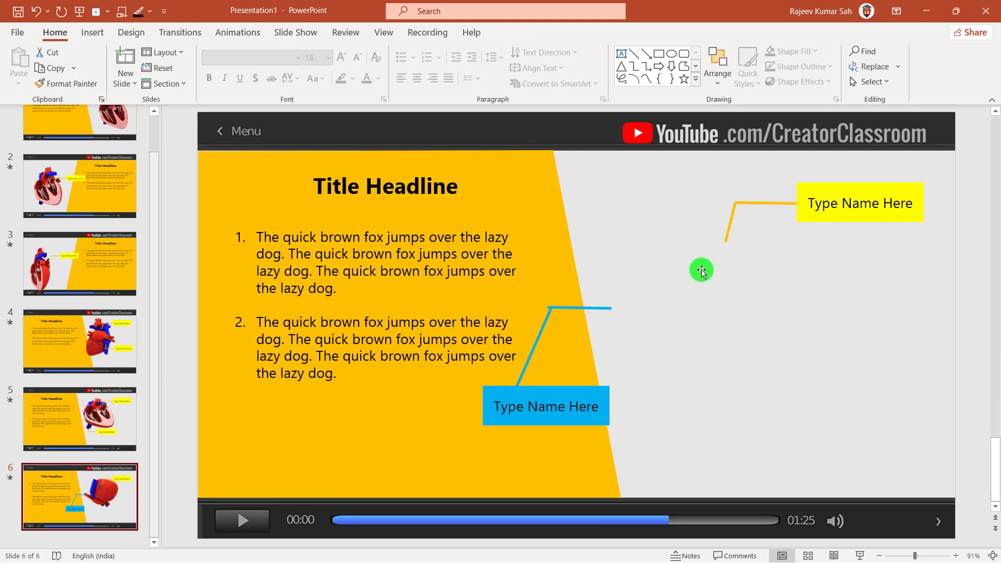
left_click(764, 278)
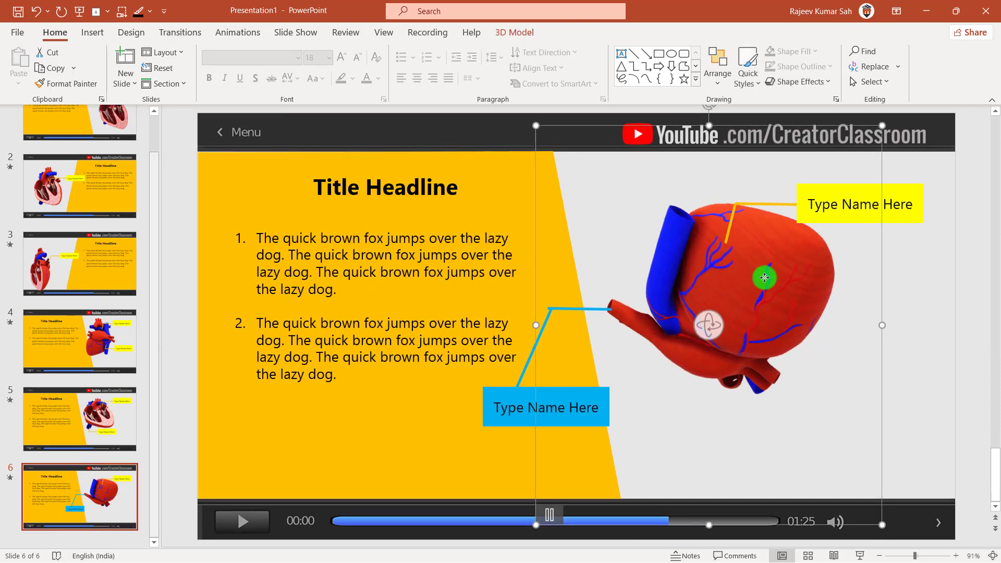
key("Delete")
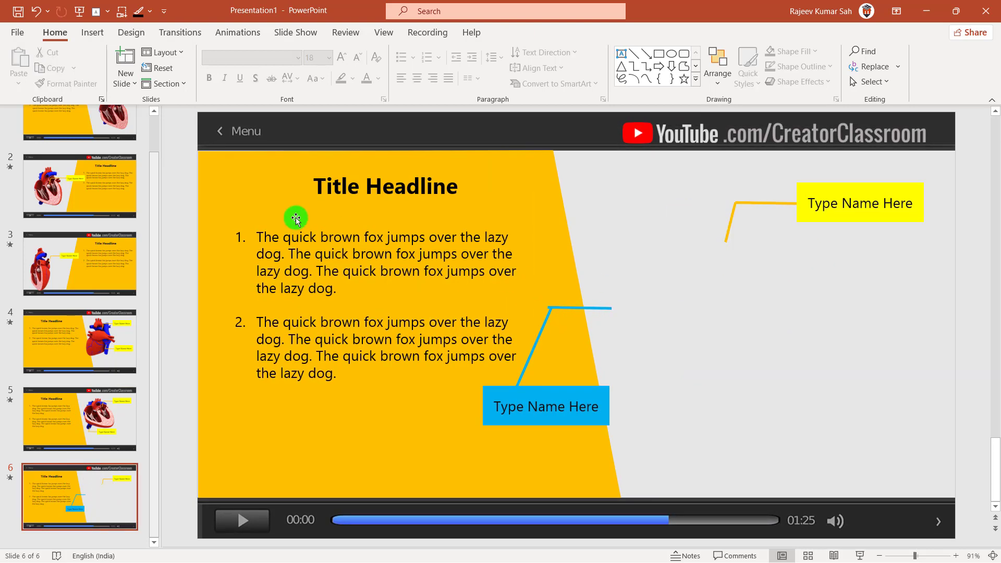
left_click(95, 36)
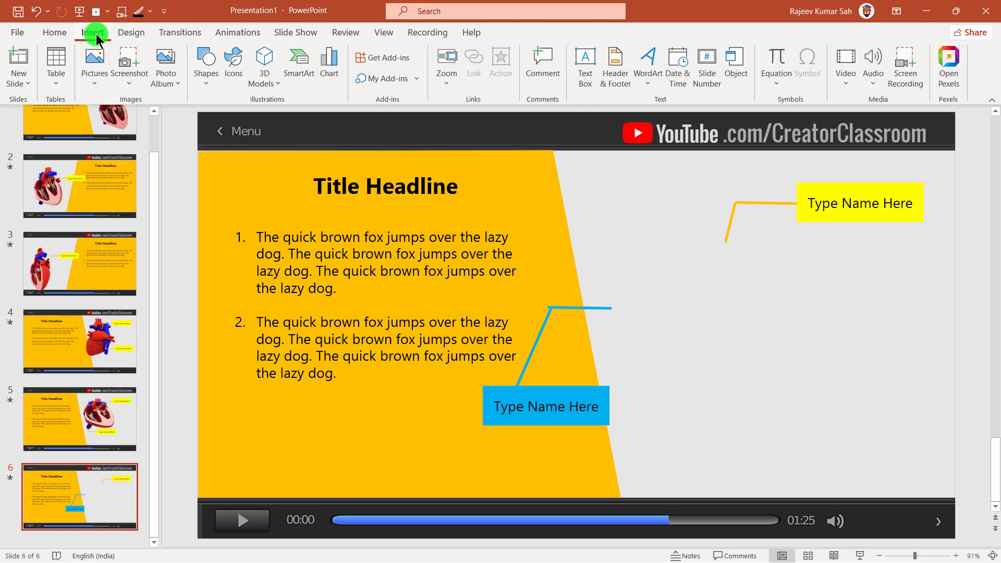
Insert the animated skeleton from Stock 3D Models' All Animated Models category onto slide 6.
left_click(93, 82)
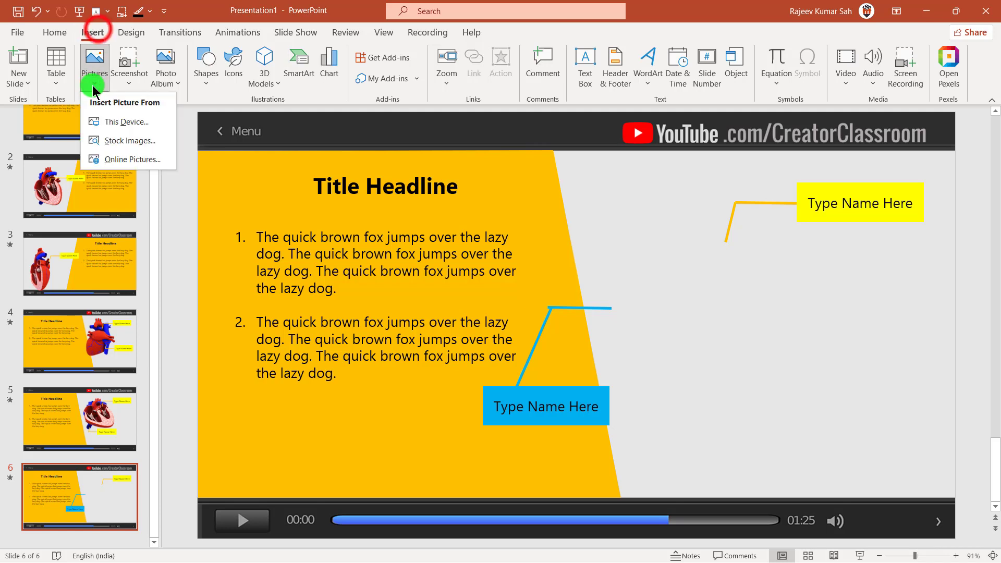
left_click(94, 30)
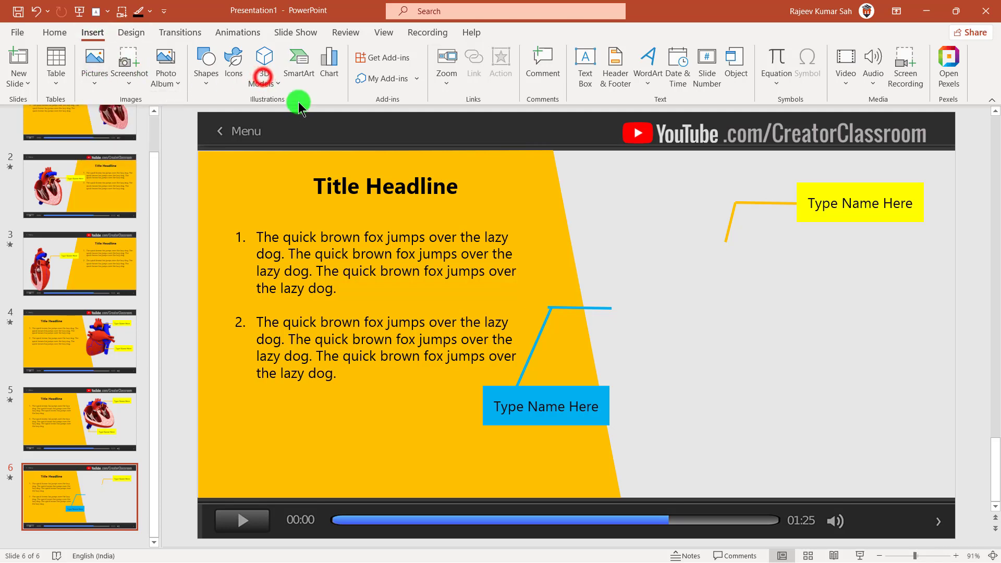
left_click(265, 81)
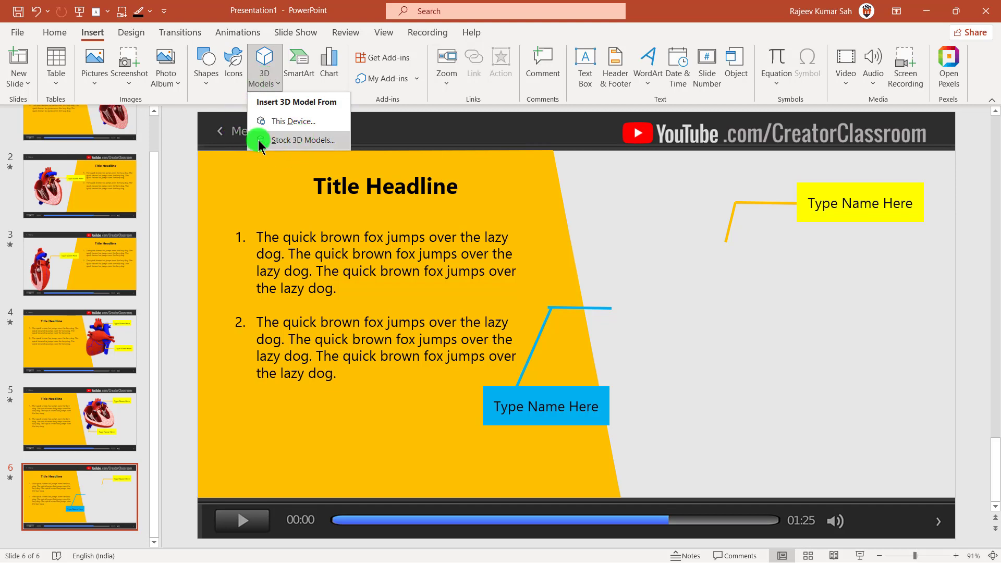
left_click(312, 139)
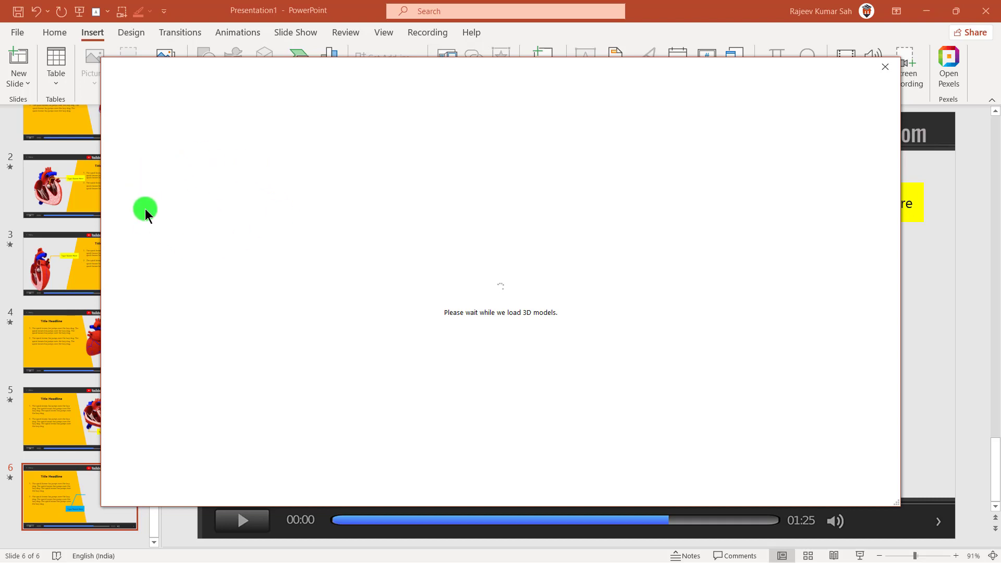
left_click(173, 221)
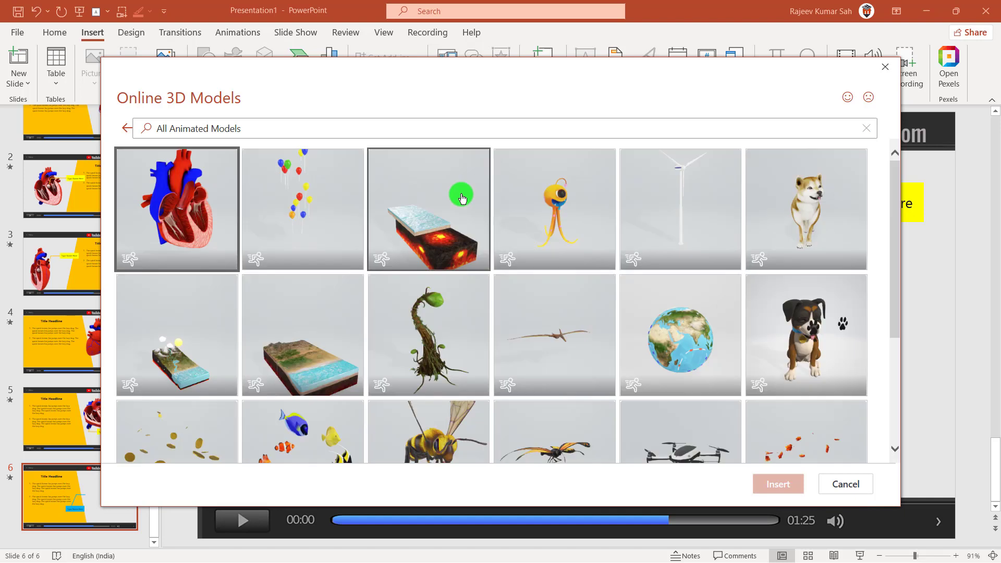
scroll(390, 269, "down", 2)
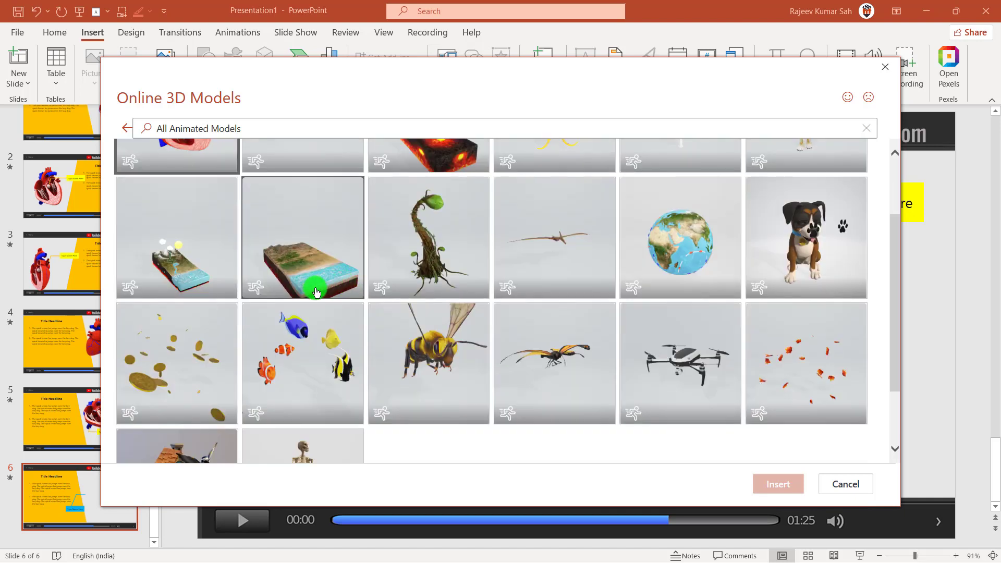
scroll(252, 306, "down", 3)
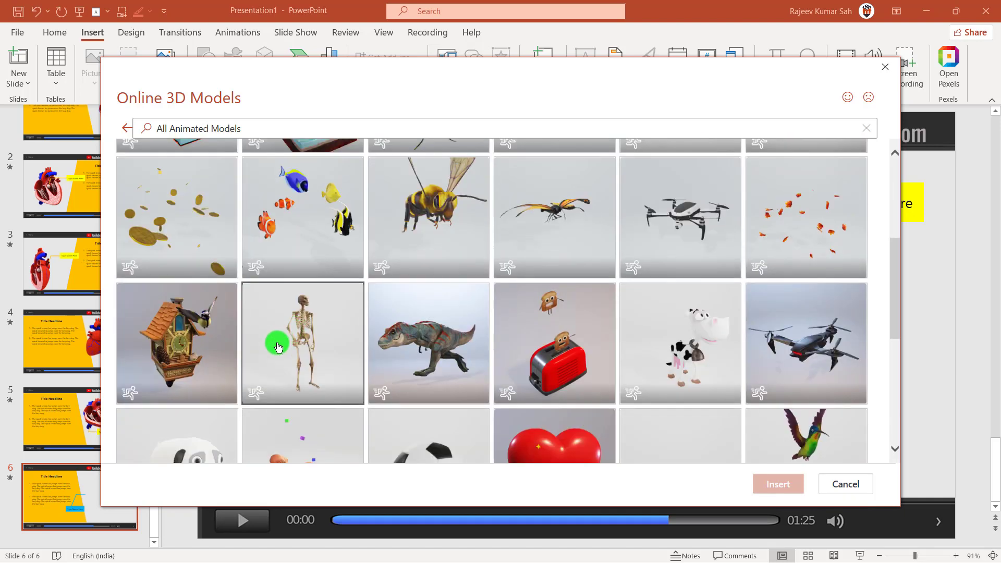
left_click(302, 323)
left_click(304, 327)
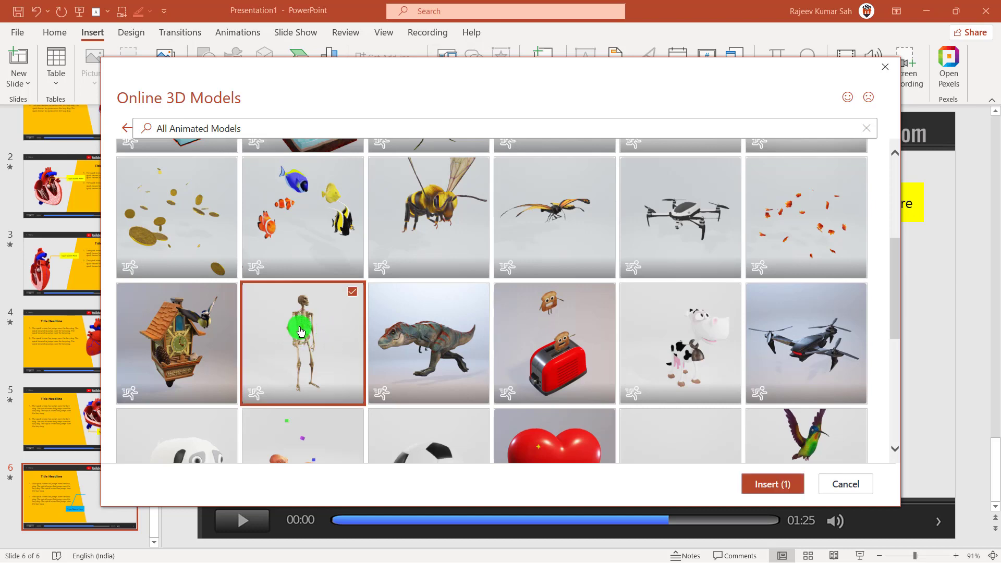
left_click(772, 485)
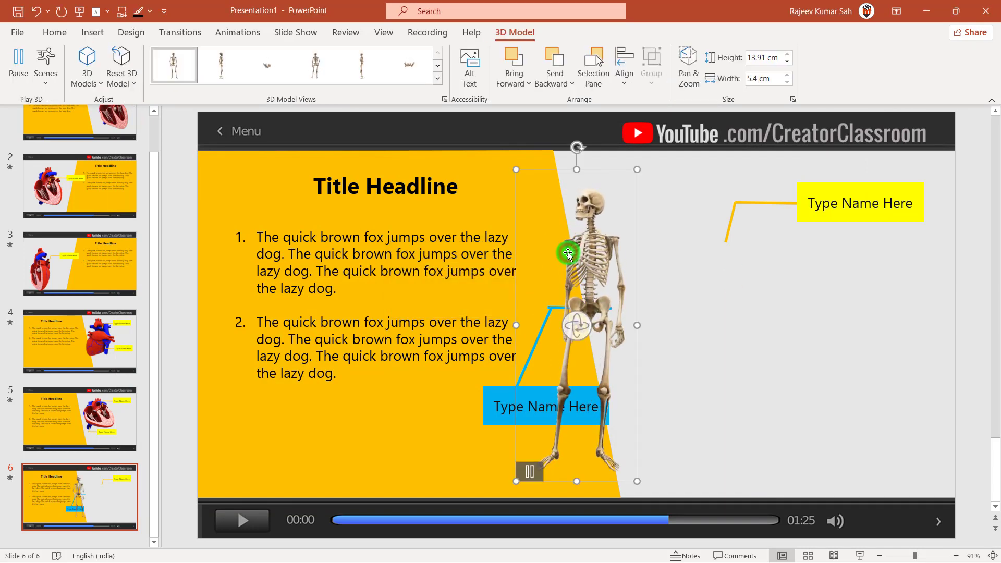
Move the skeleton to the slide's right side and attach the blue and orange callout lines to it.
left_click_drag(568, 253, 654, 249)
left_click_drag(611, 308, 646, 293)
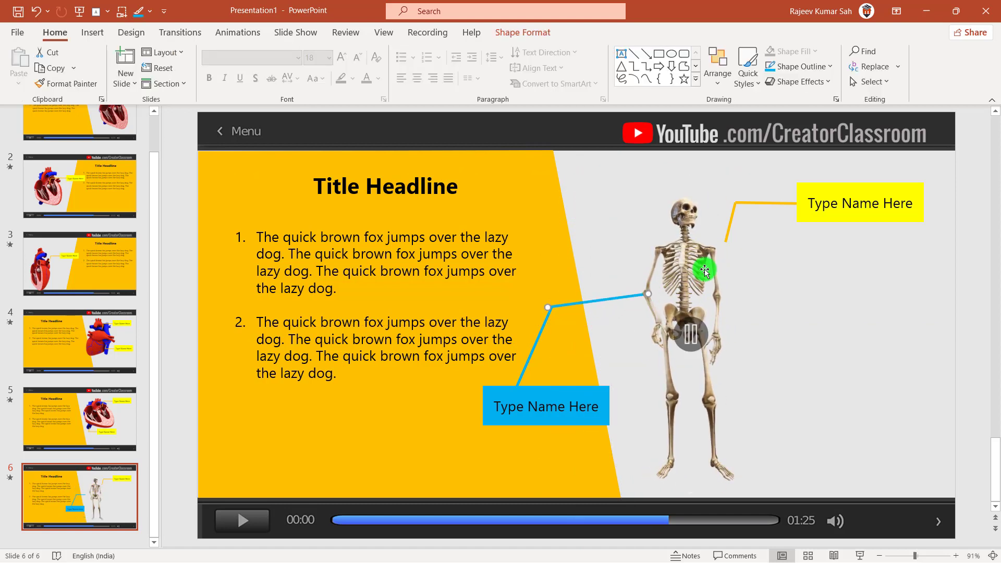
left_click(728, 232)
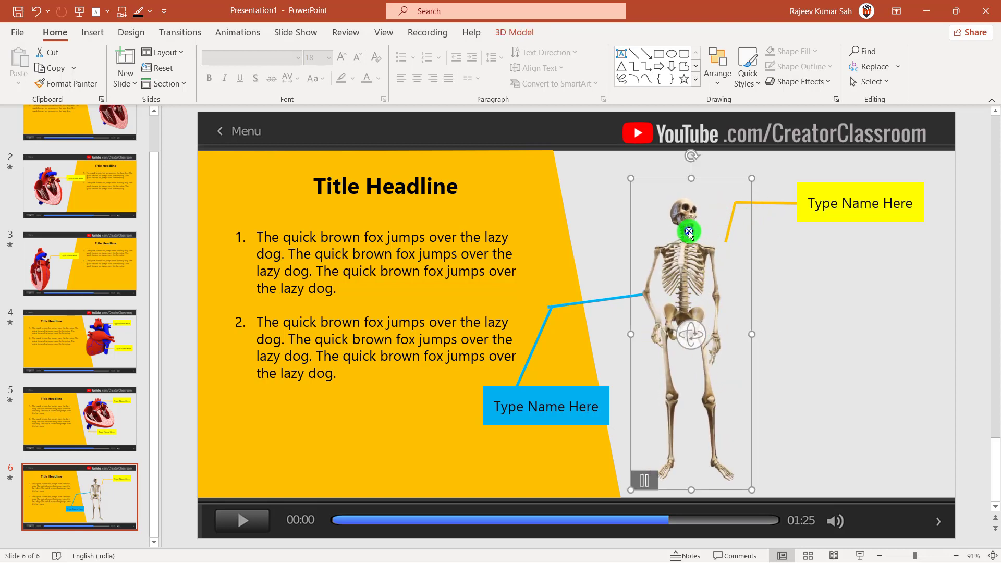
right_click(688, 232)
key("Escape")
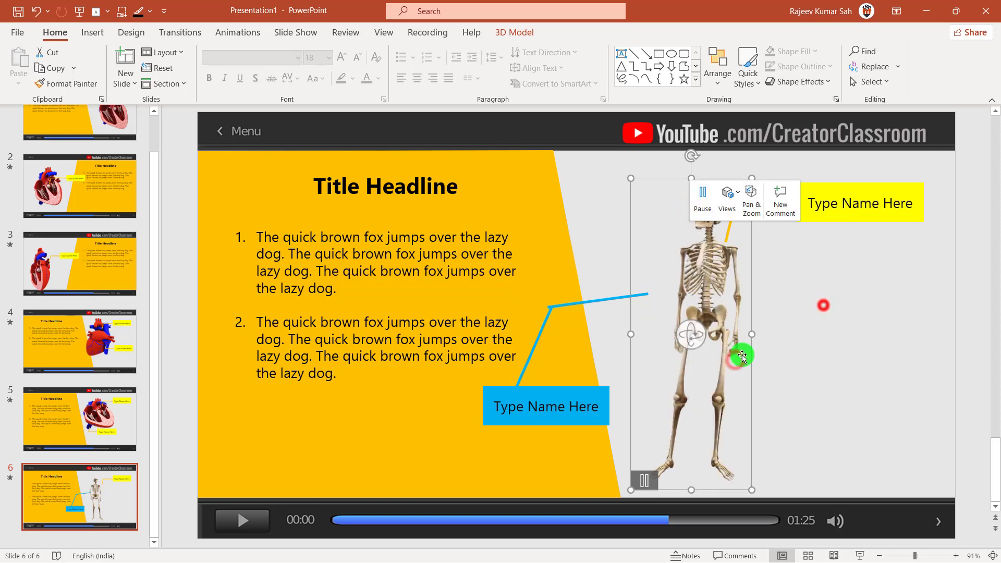
left_click(821, 303)
left_click(731, 224)
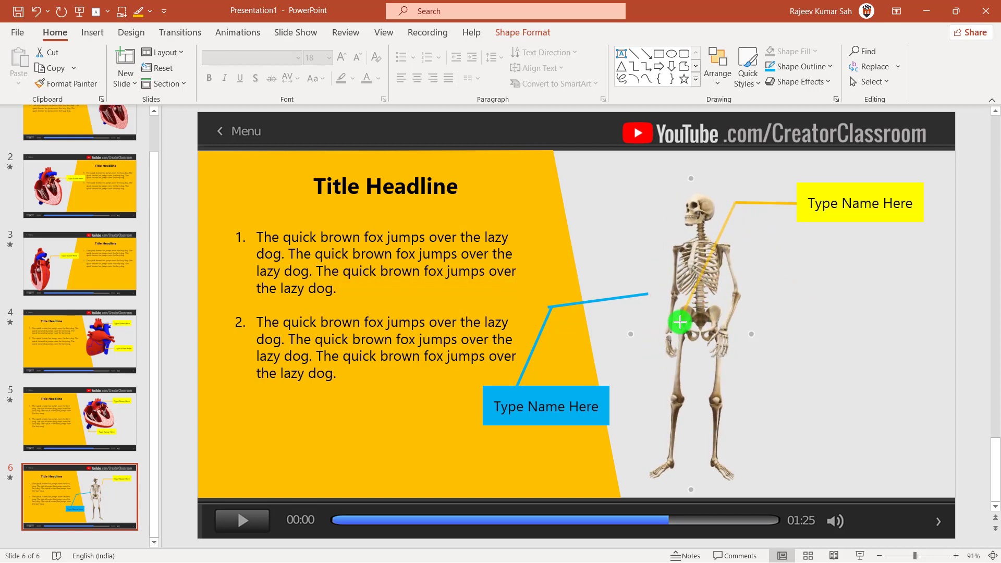
left_click(785, 330)
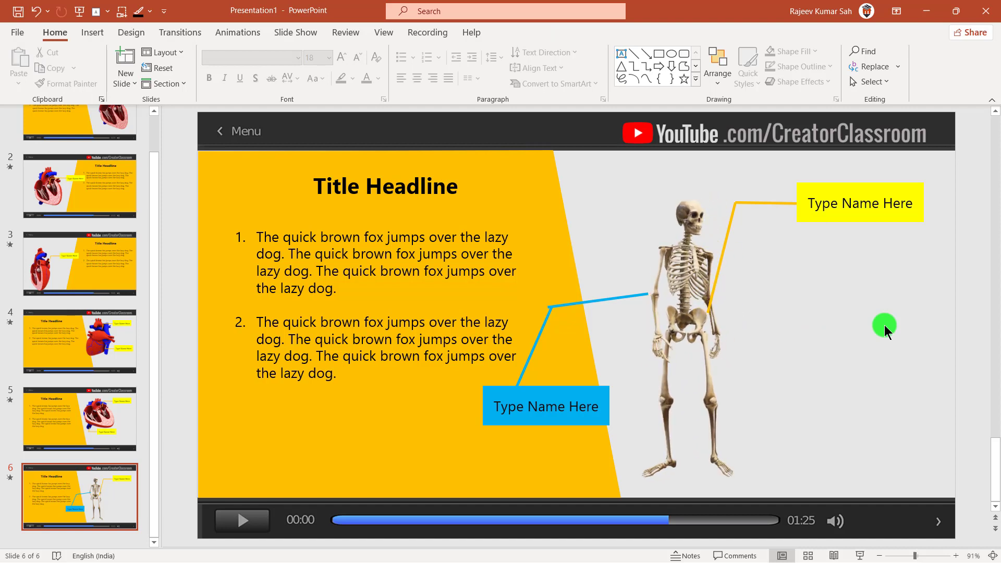
Duplicate slide 6 and rotate the copy's 3D skeleton to show its back.
right_click(106, 493)
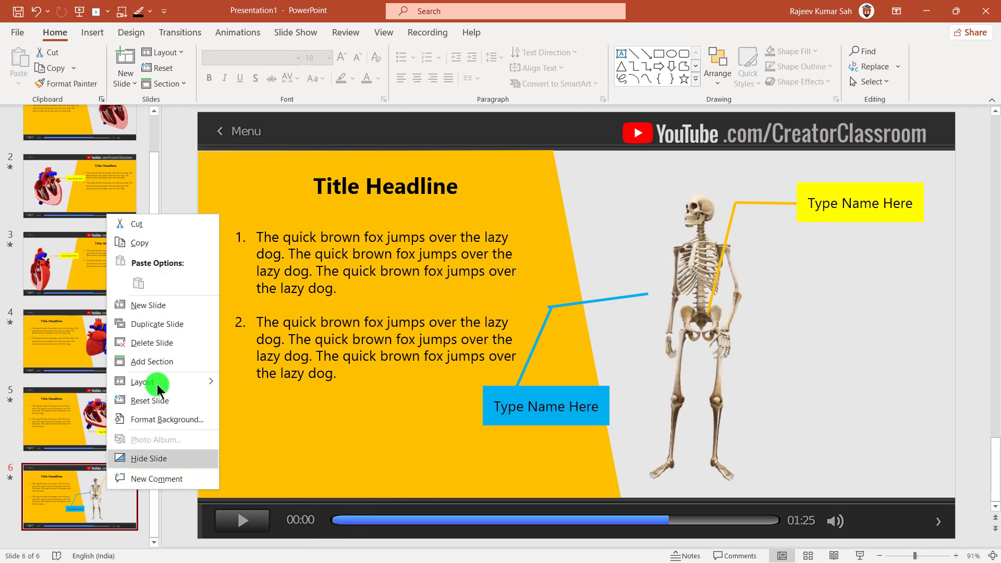
left_click(164, 325)
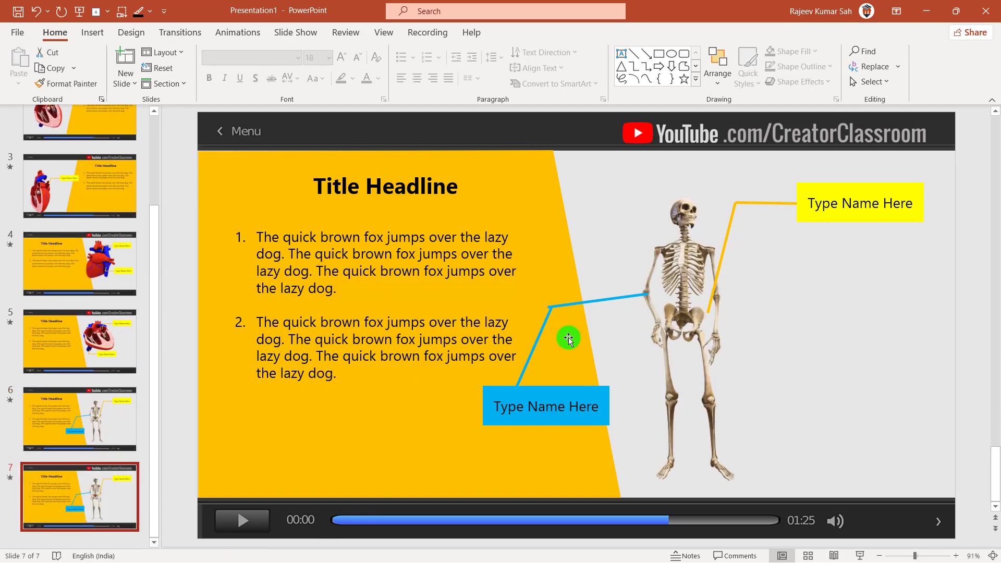
left_click(680, 268)
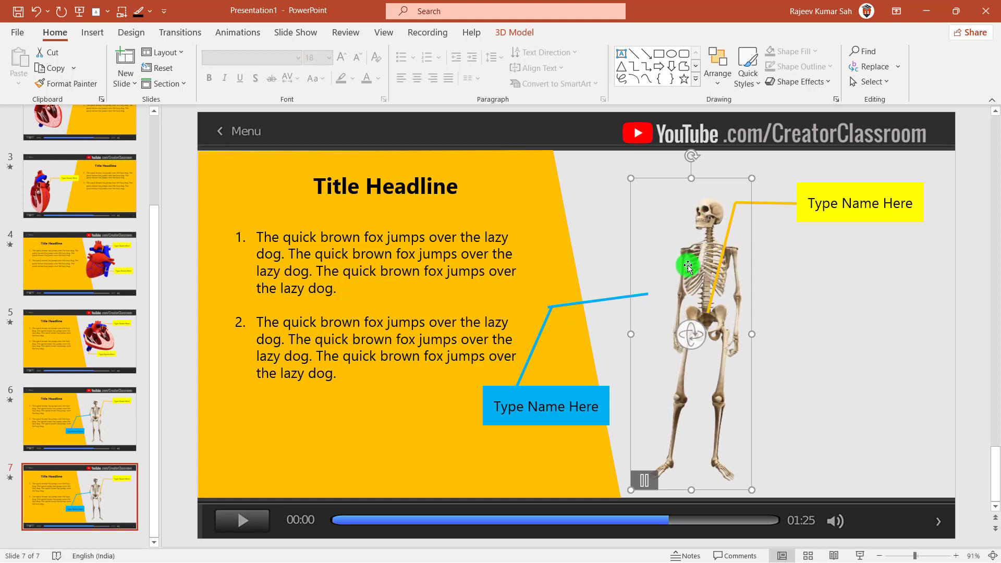
mouse_move(691, 336)
left_mouse_down()
mouse_move(952, 297)
mouse_move(987, 353)
left_mouse_up()
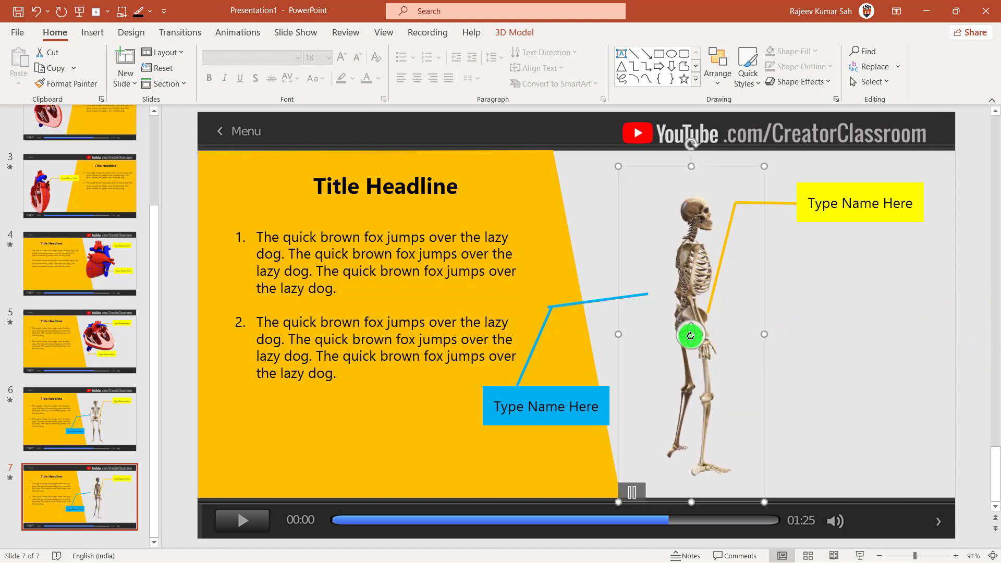
left_click_drag(685, 331, 879, 307)
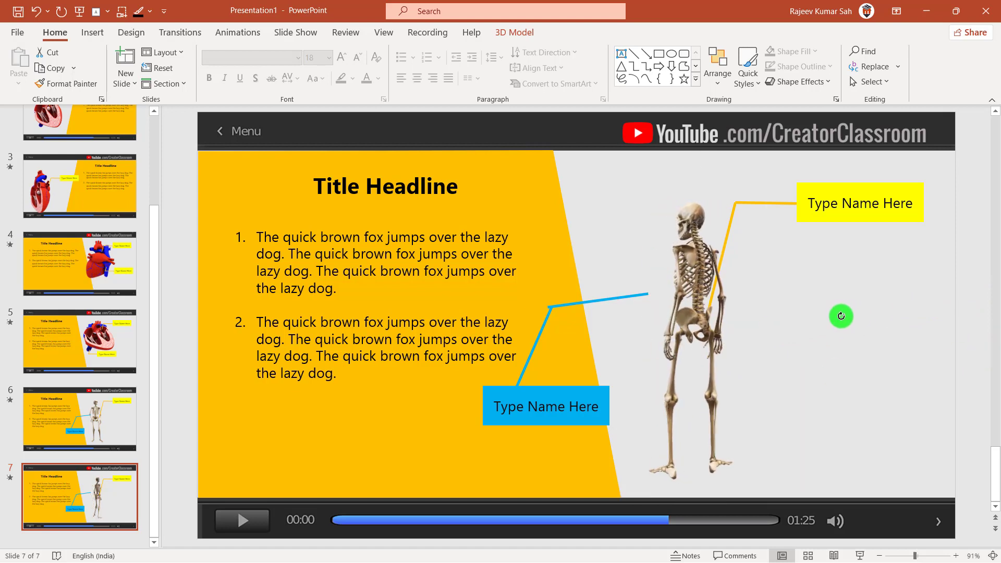
left_click_drag(823, 321, 666, 302)
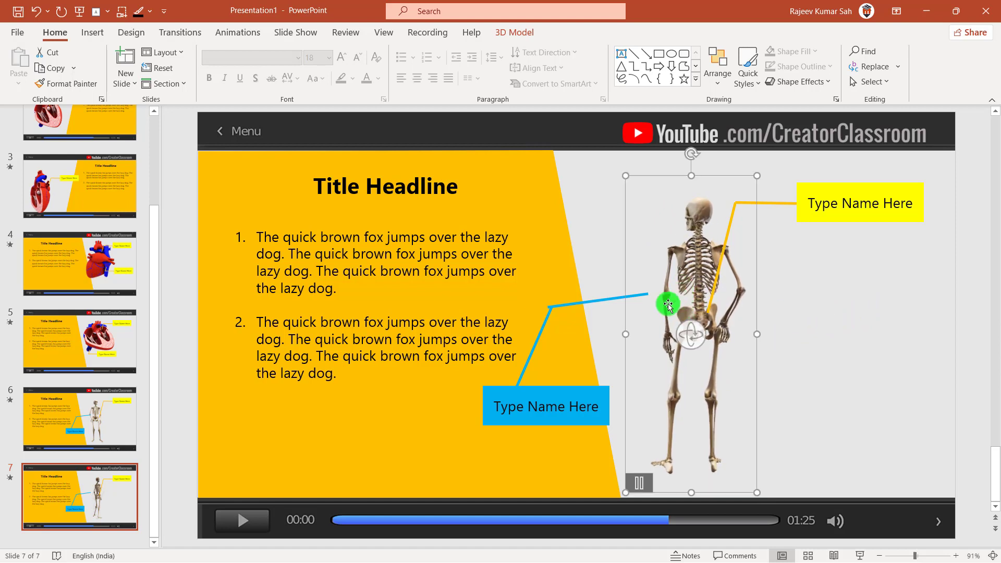
Reattach the blue callout line's end to the skeleton's hip.
left_click(592, 304)
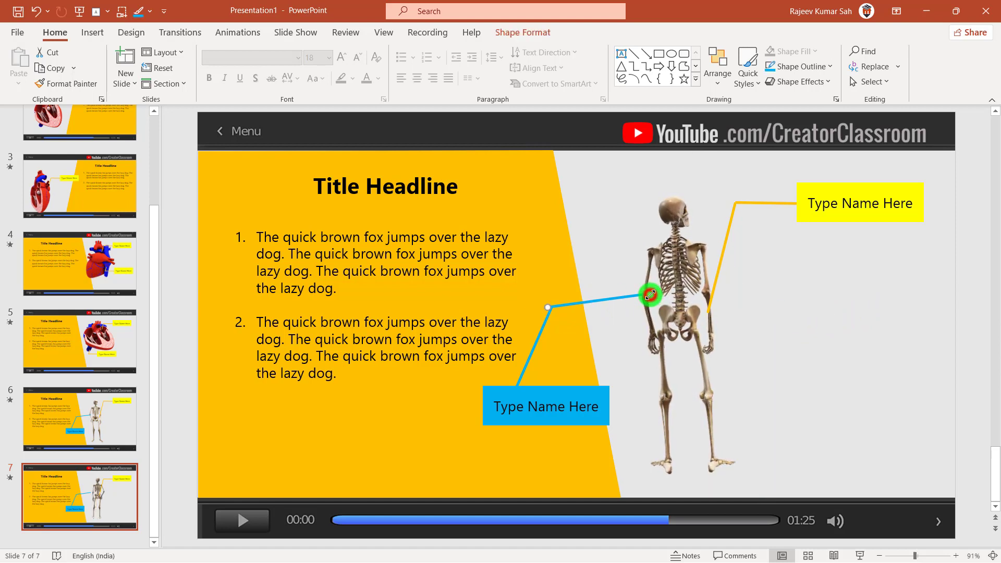
left_click_drag(650, 295, 652, 297)
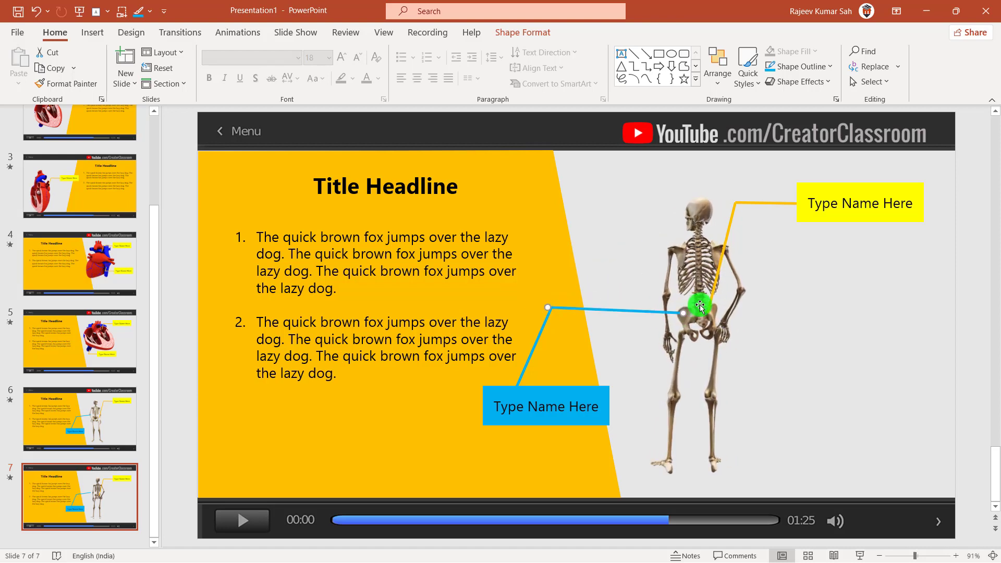
left_click_drag(708, 315, 708, 315)
left_click(856, 326)
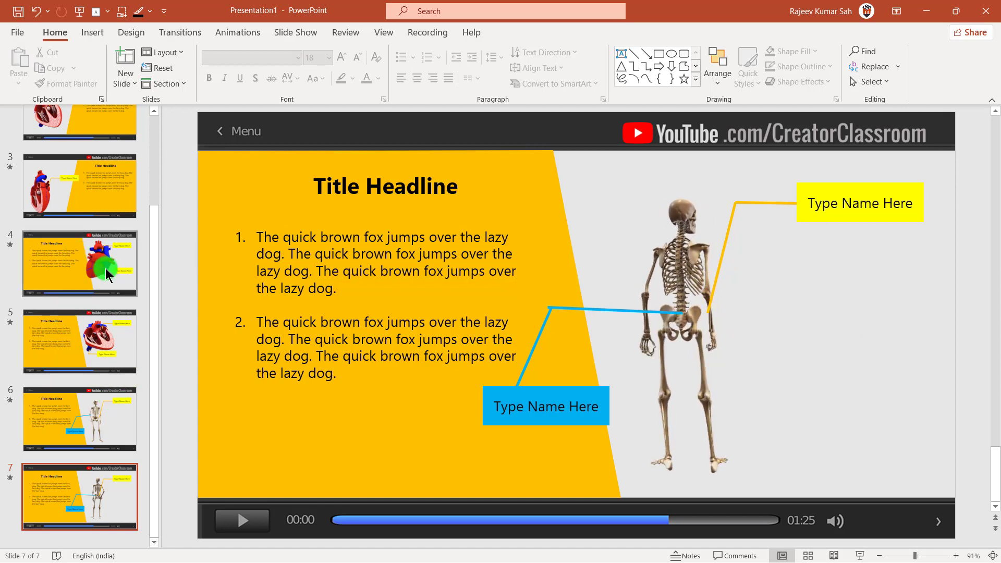
scroll(105, 268, "up", 5)
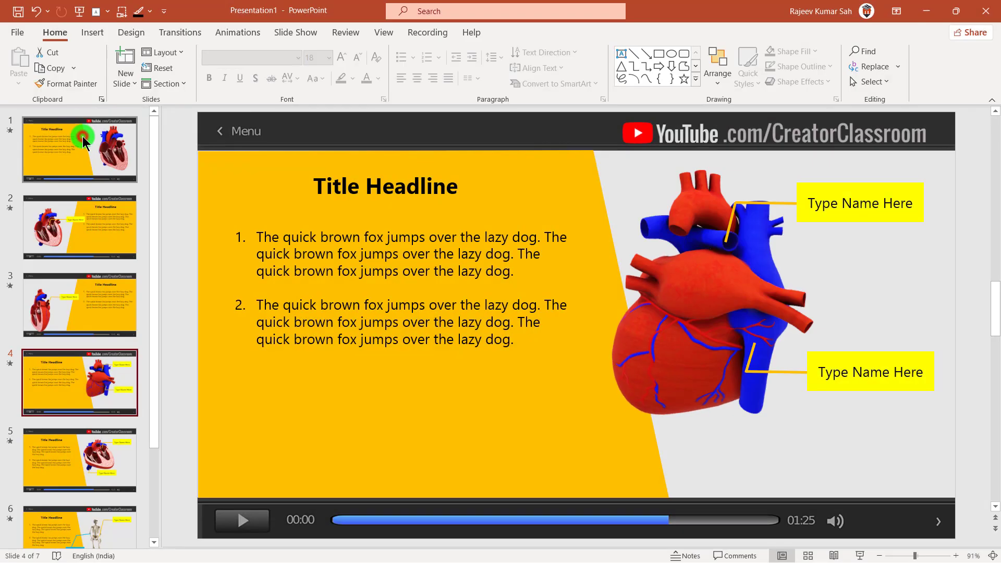
Add a Blank layout slide and move it to the top of the deck as slide 1.
left_click(84, 140)
left_click(123, 84)
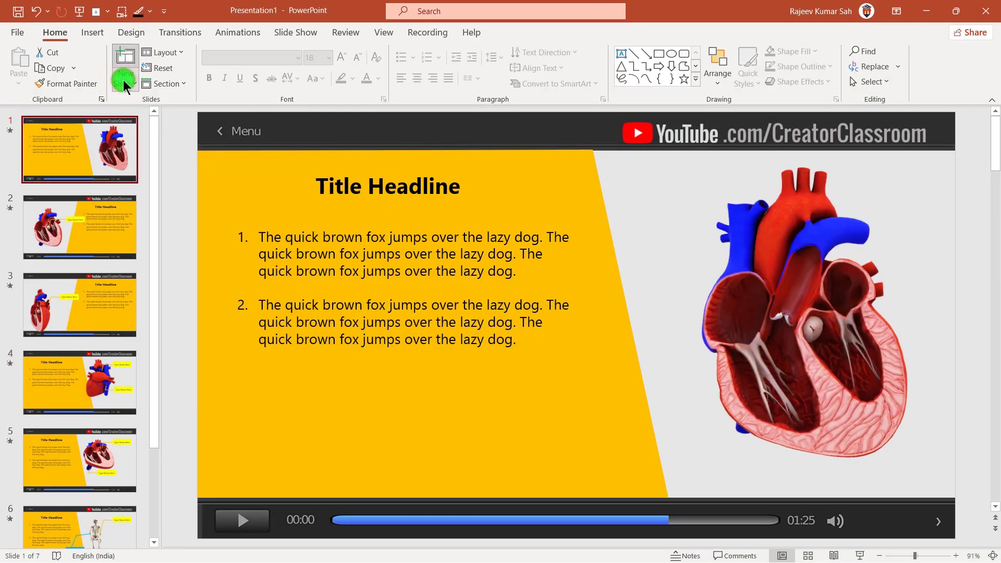
left_click(144, 261)
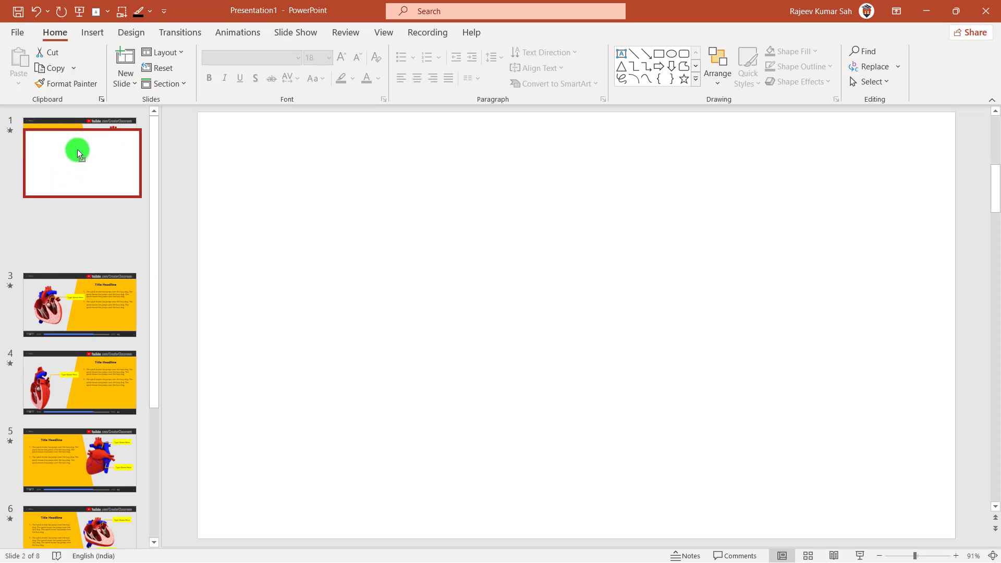
left_click_drag(74, 208, 79, 133)
left_click(365, 269)
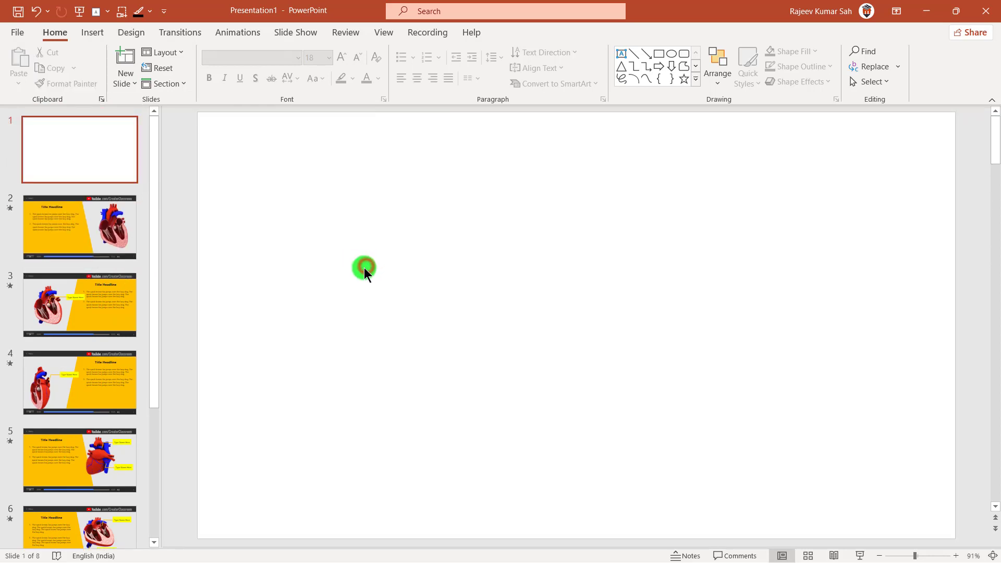
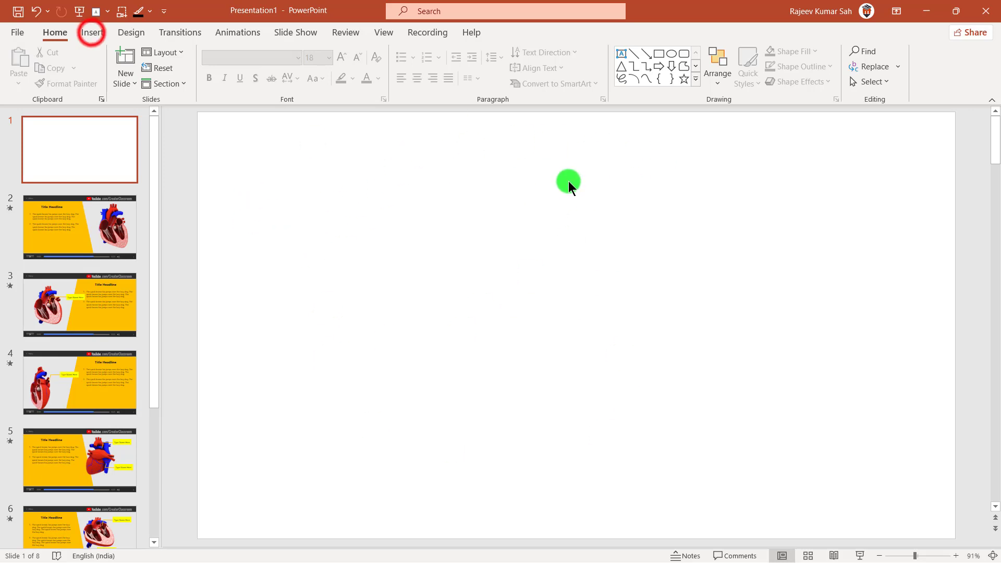
Insert the lab-coat students stock photo from a 'biology' search onto slide 1.
left_click(92, 33)
left_click(99, 78)
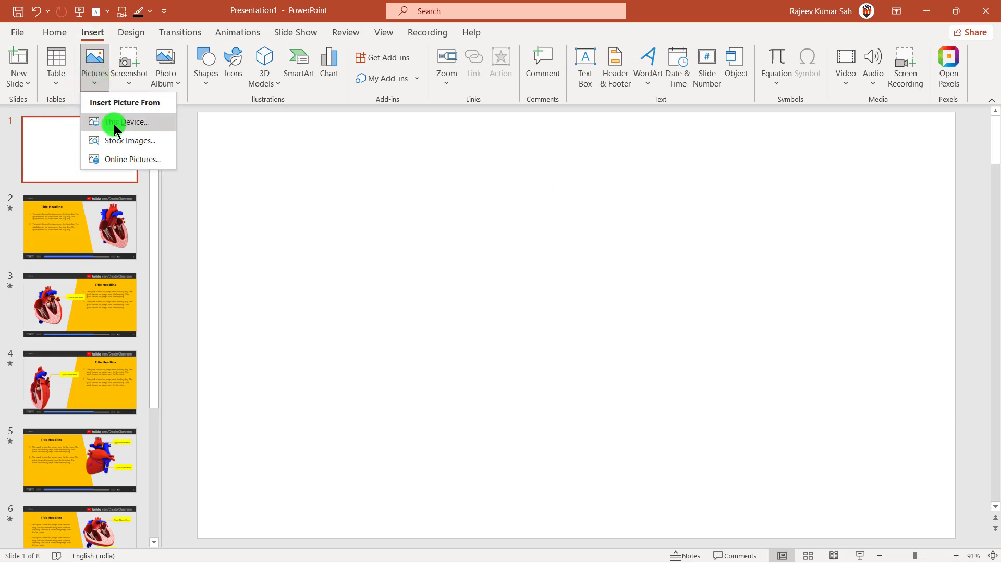
left_click(126, 147)
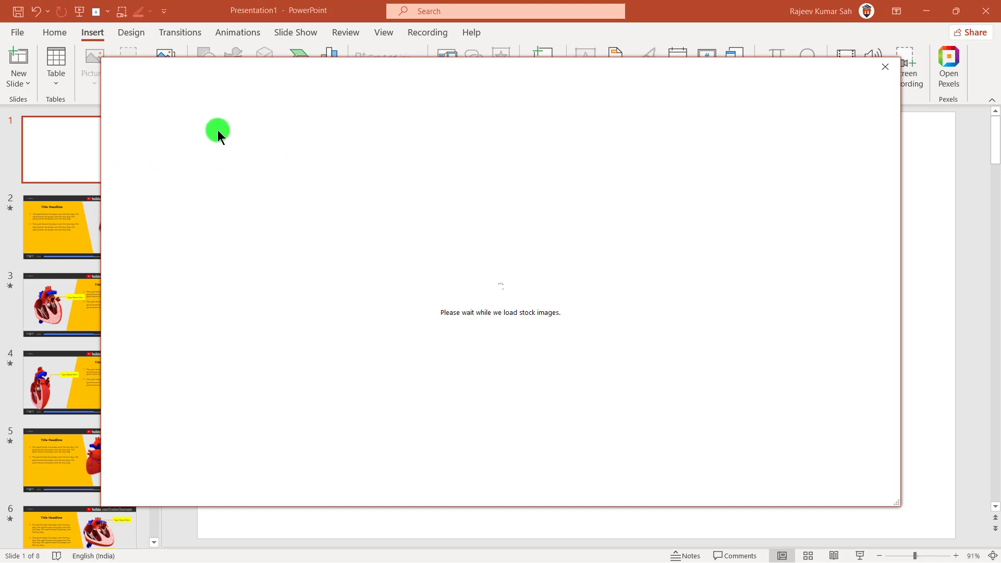
type("biolog")
type("y")
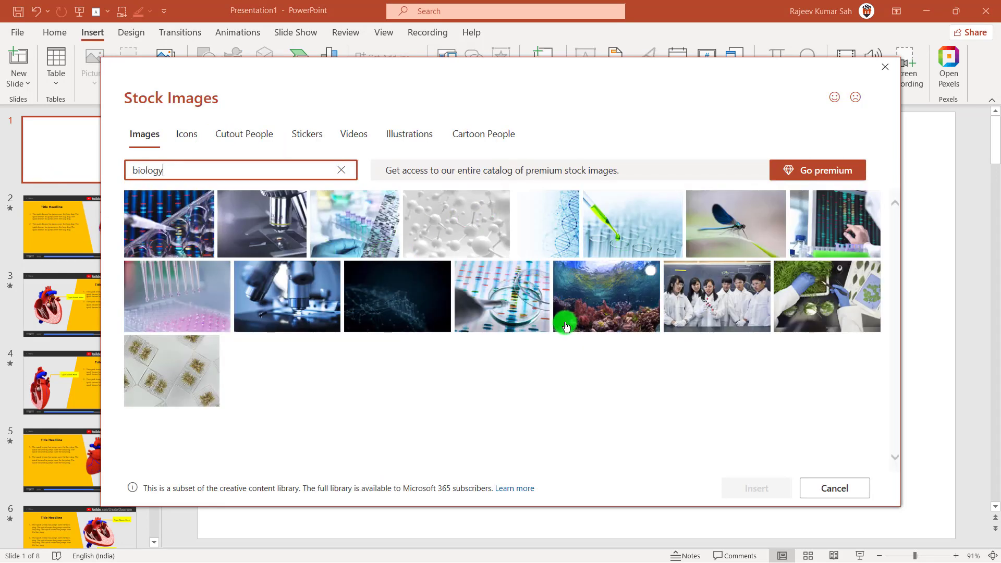
left_click(729, 303)
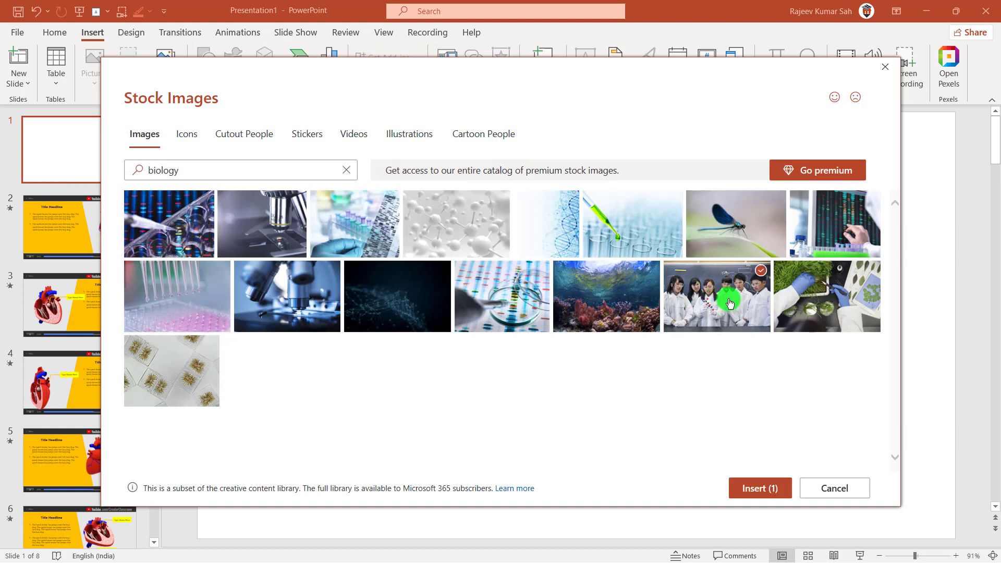
left_click(765, 489)
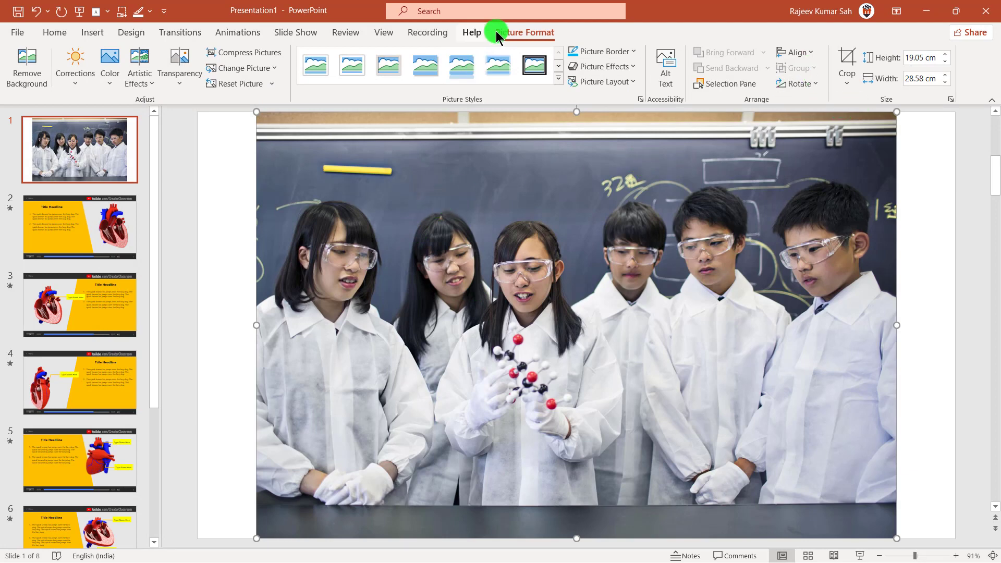
Crop the students photo to a 16:9 aspect ratio and move it to cover slide 1.
left_click(846, 81)
mouse_move(860, 77)
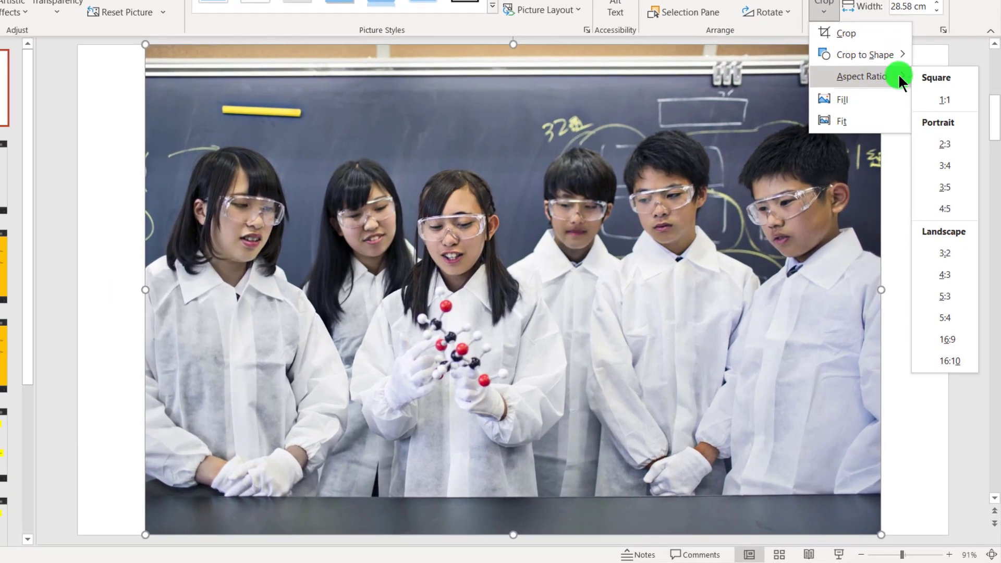
left_click(955, 345)
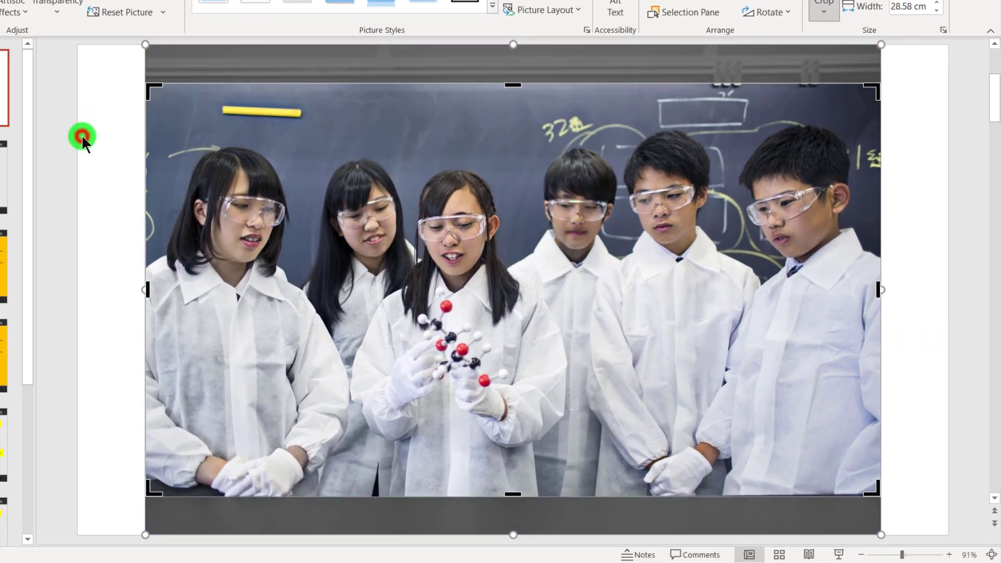
left_click(82, 137)
left_click_drag(273, 134, 207, 104)
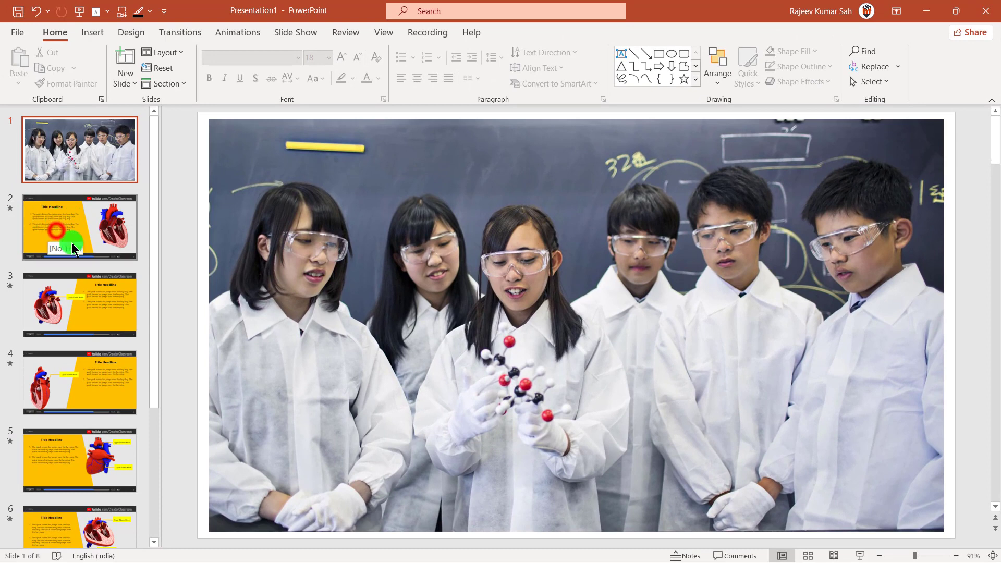
Select slides 2 through 8, keeping slide 1 out, and show the transition options.
left_click(57, 230)
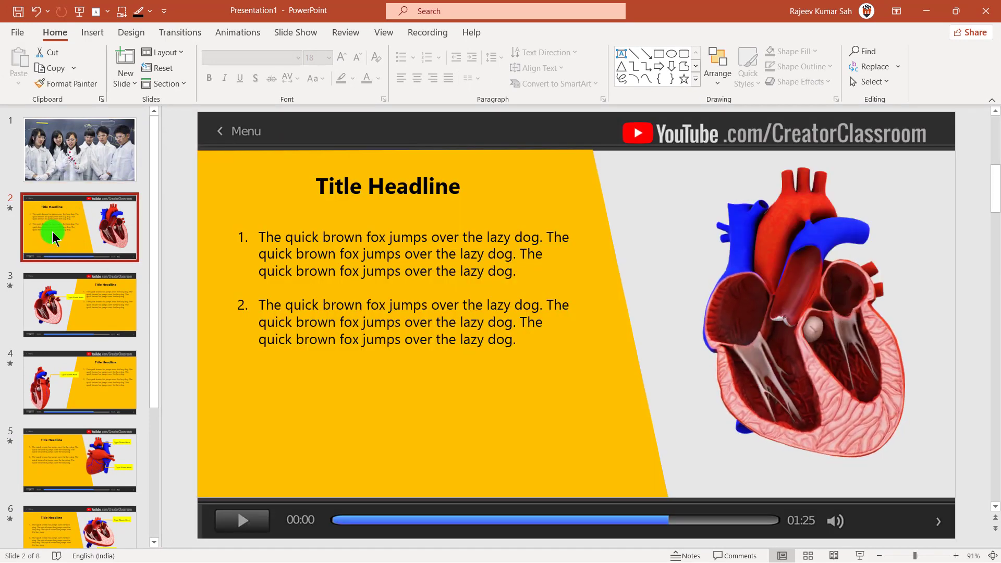
key("shift+End")
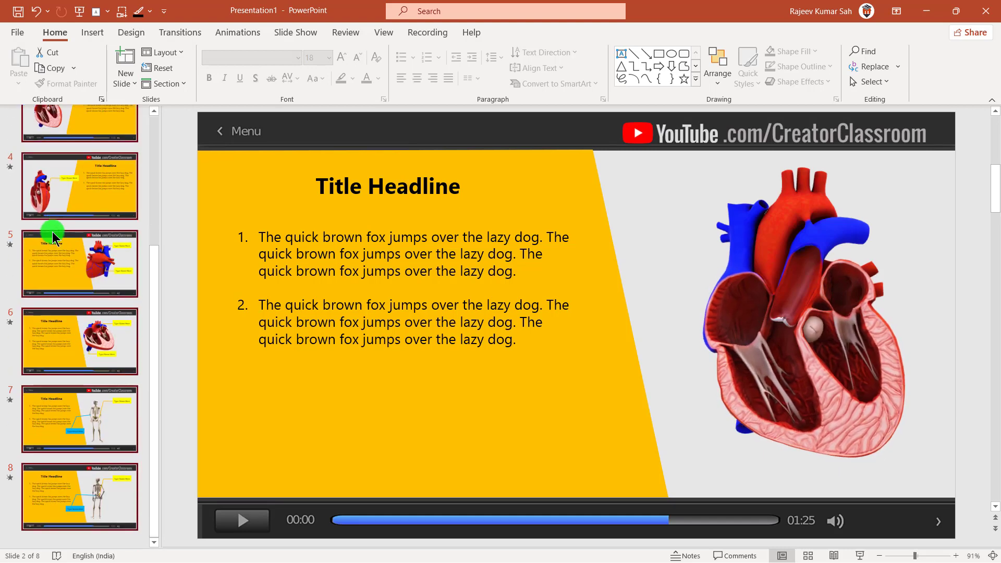
scroll(52, 232, "up", 5)
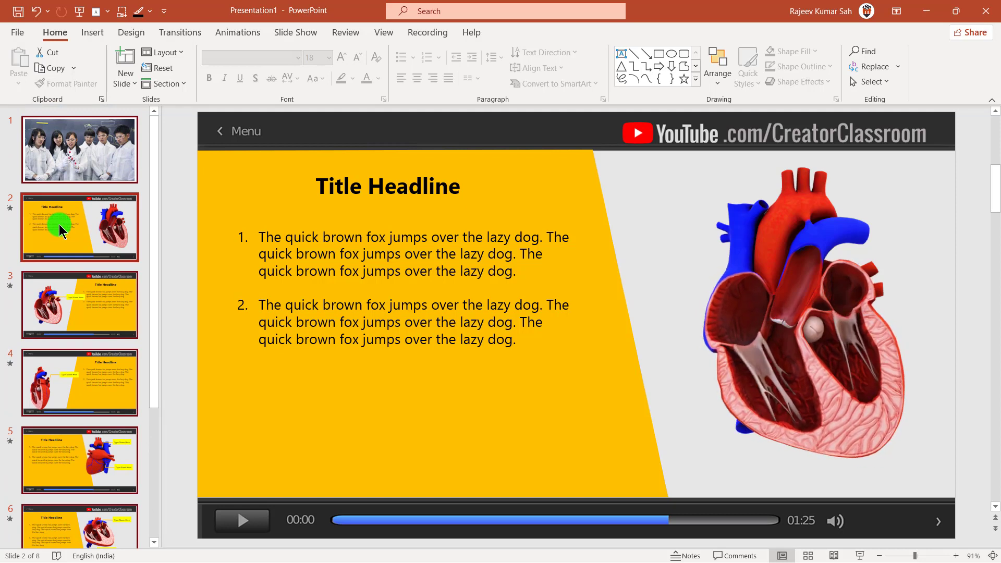
left_click(64, 132, "ctrl")
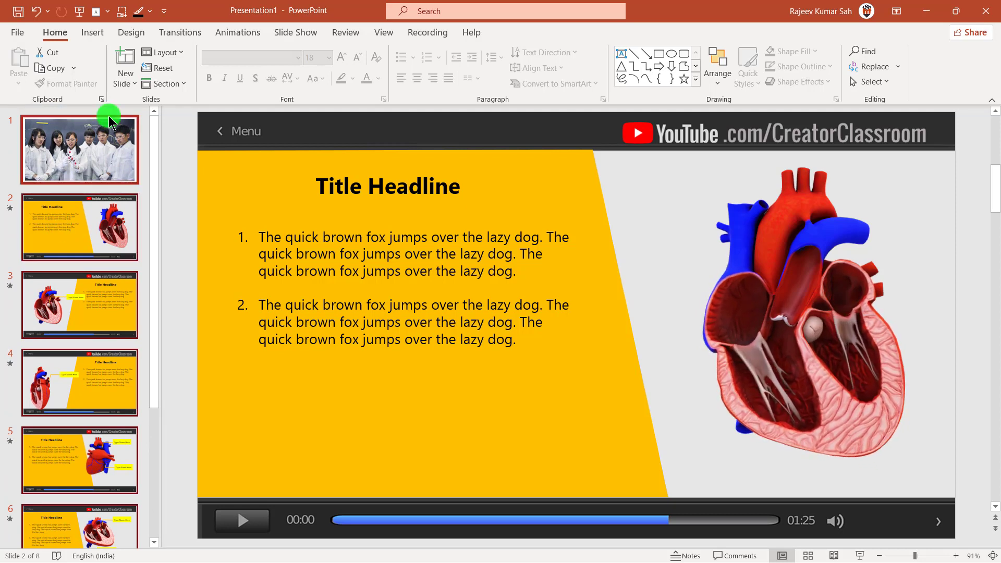
left_click(70, 140)
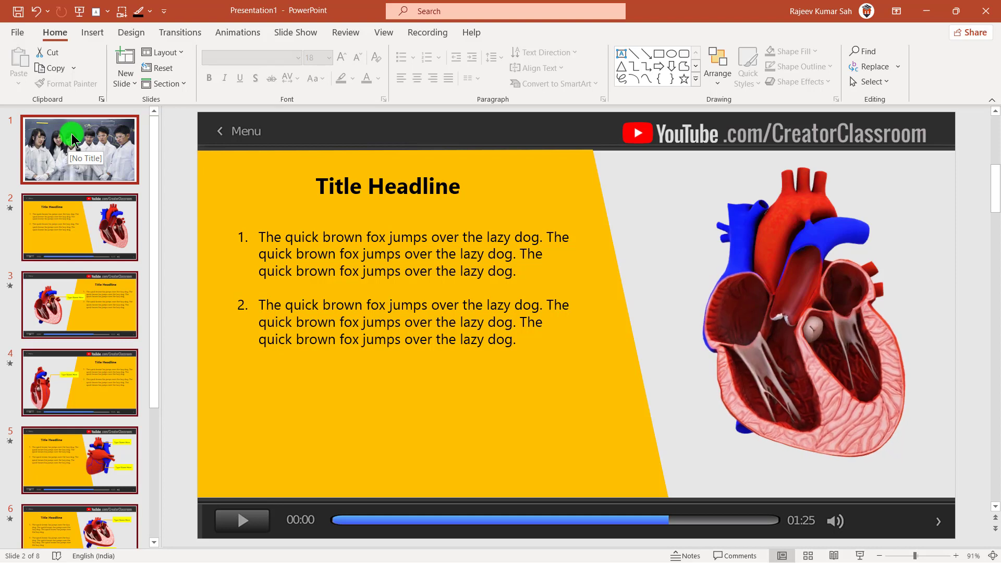
left_click(68, 138, "ctrl")
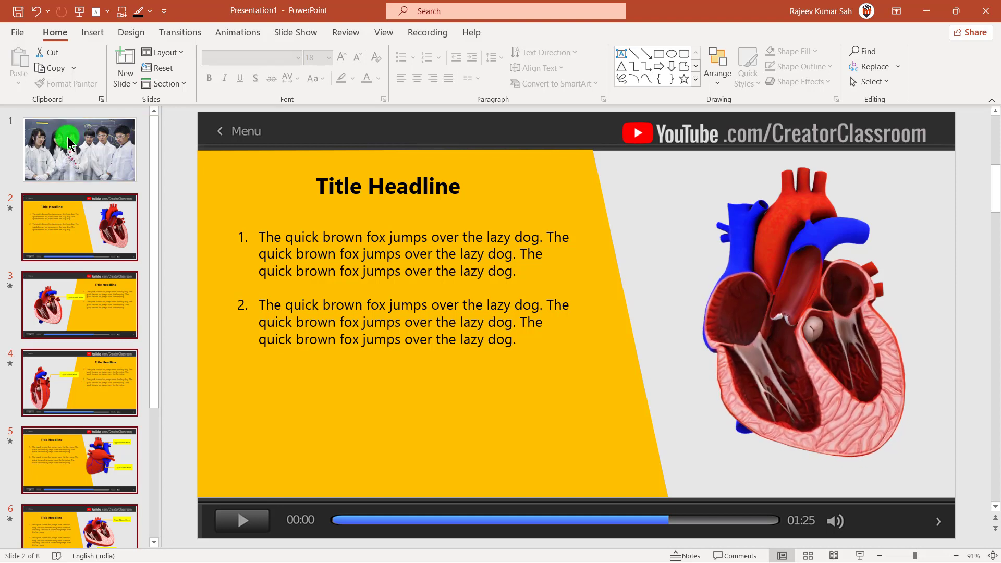
left_click(64, 229)
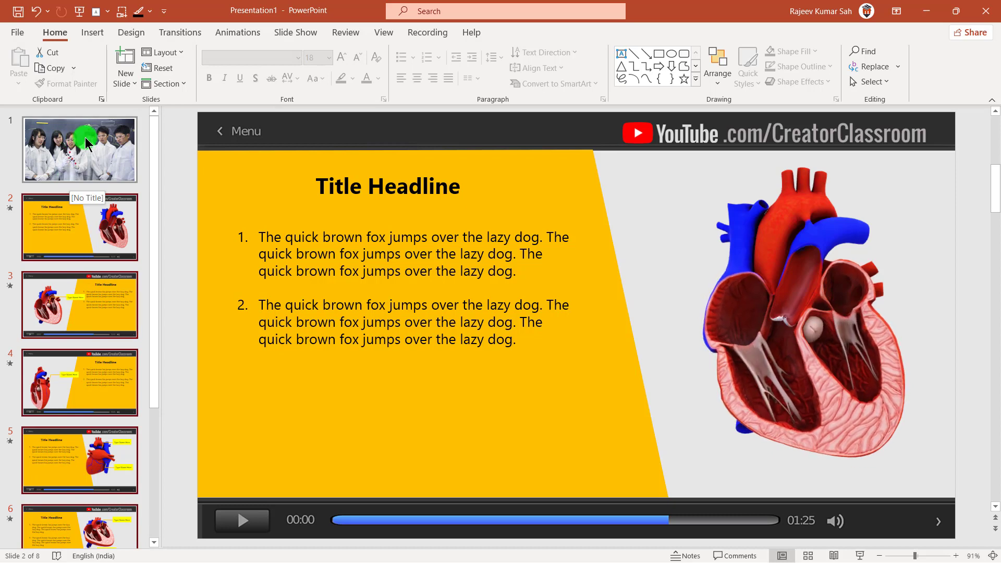
left_click(90, 252)
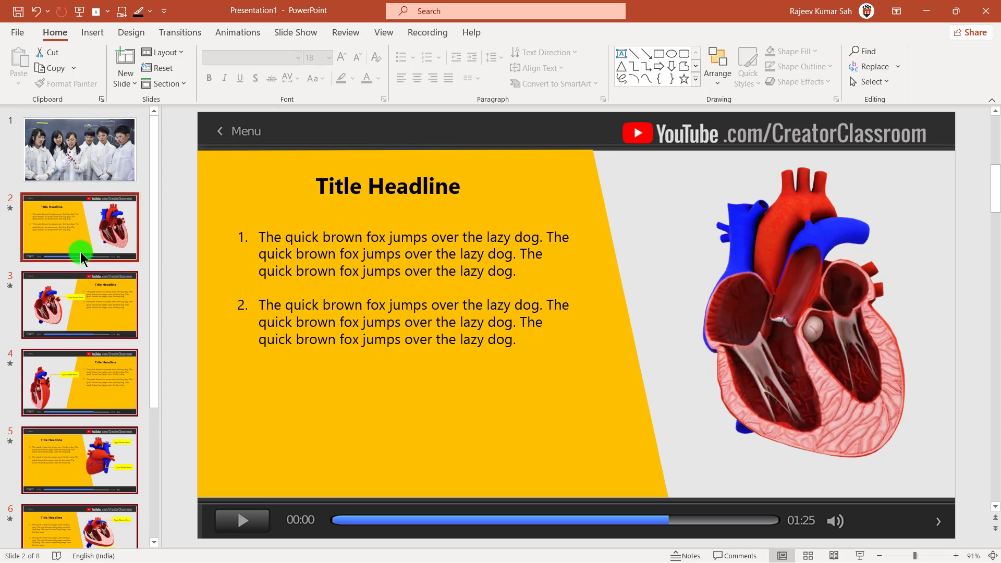
scroll(76, 332, "down", 1)
scroll(68, 376, "down", 3)
scroll(67, 391, "down", 1)
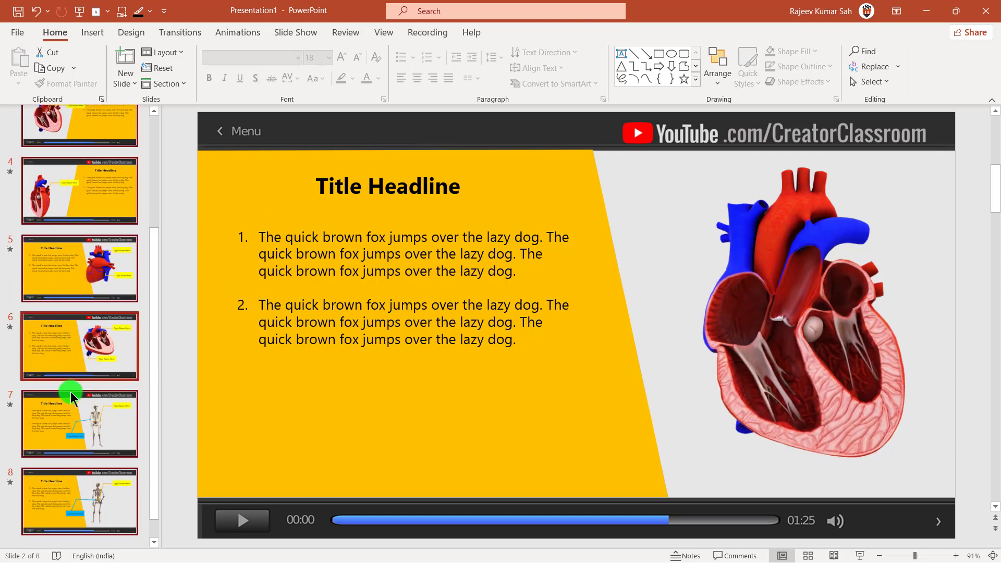
scroll(101, 336, "up", 5)
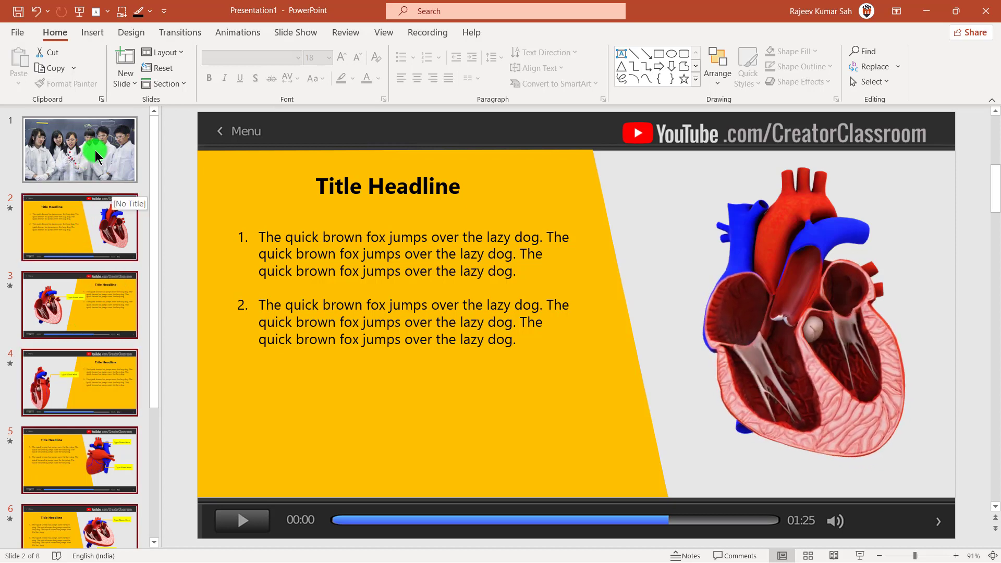
left_click(181, 33)
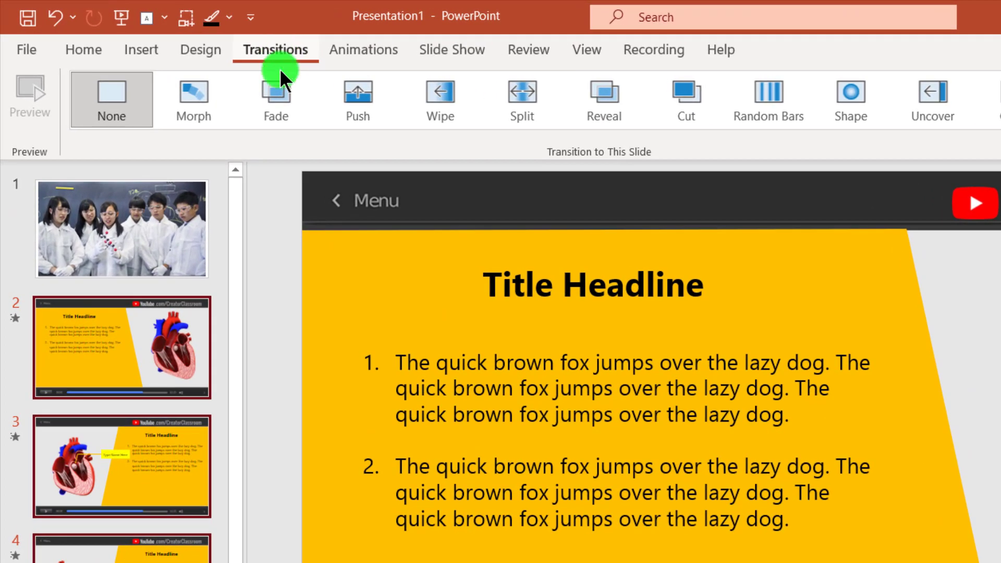
Apply the Morph transition to slides 2–8, then go to skeleton slide 8.
left_click(193, 97)
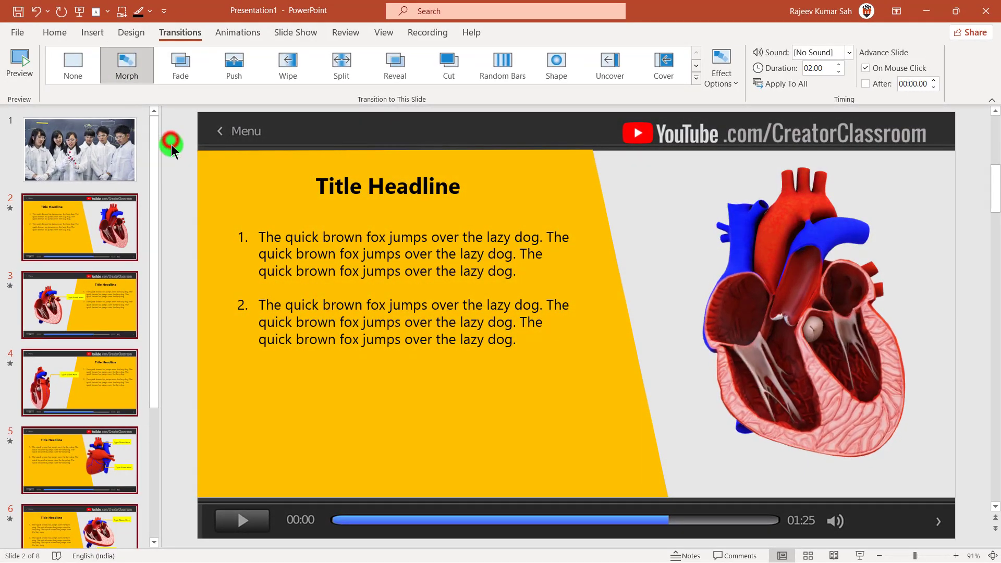
left_click(170, 141)
scroll(80, 301, "down", 2)
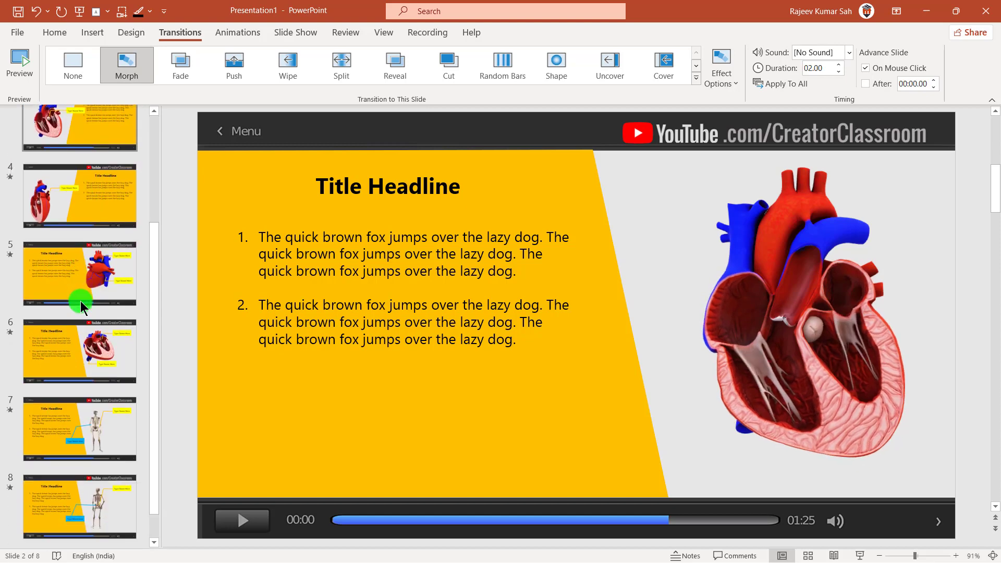
scroll(82, 413, "down", 2)
left_click(68, 491)
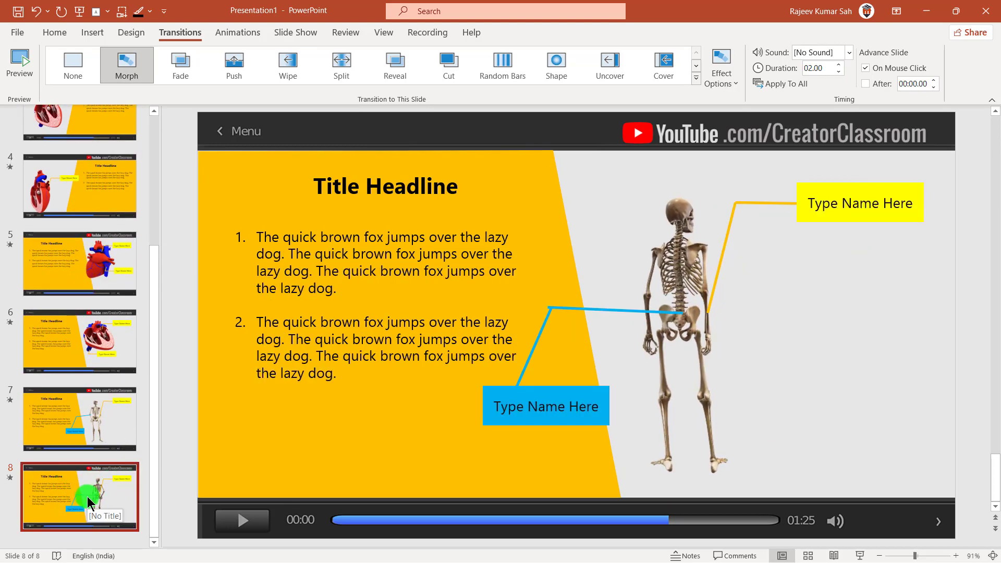
left_click(53, 31)
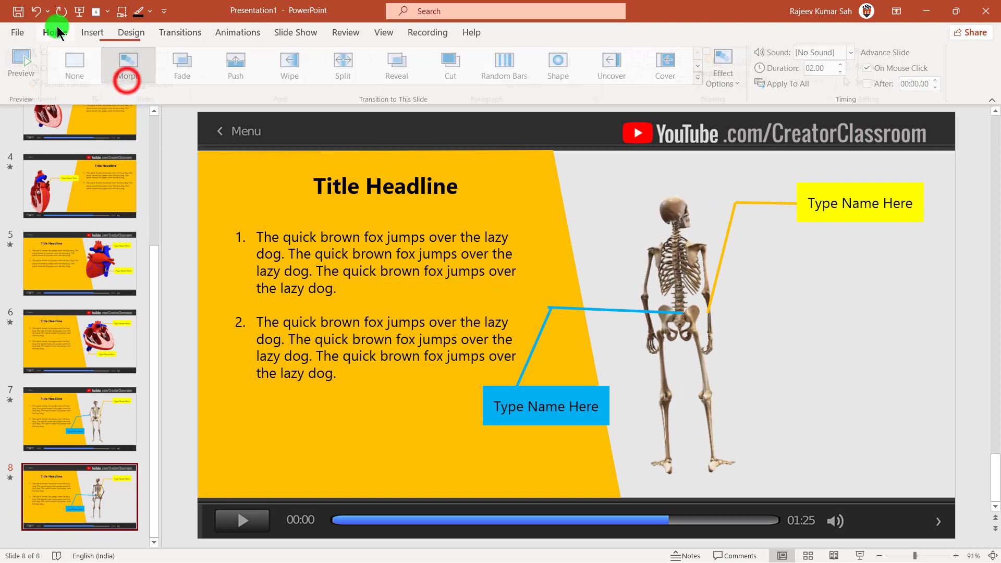
Add a blank slide 9 and draw a wide text box across its upper half.
left_click(127, 80)
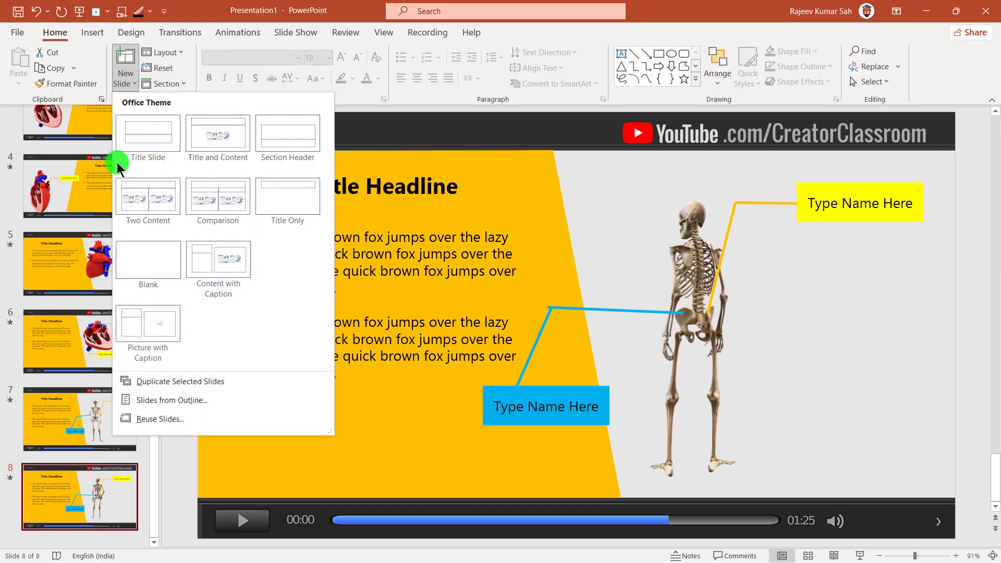
left_click(155, 257)
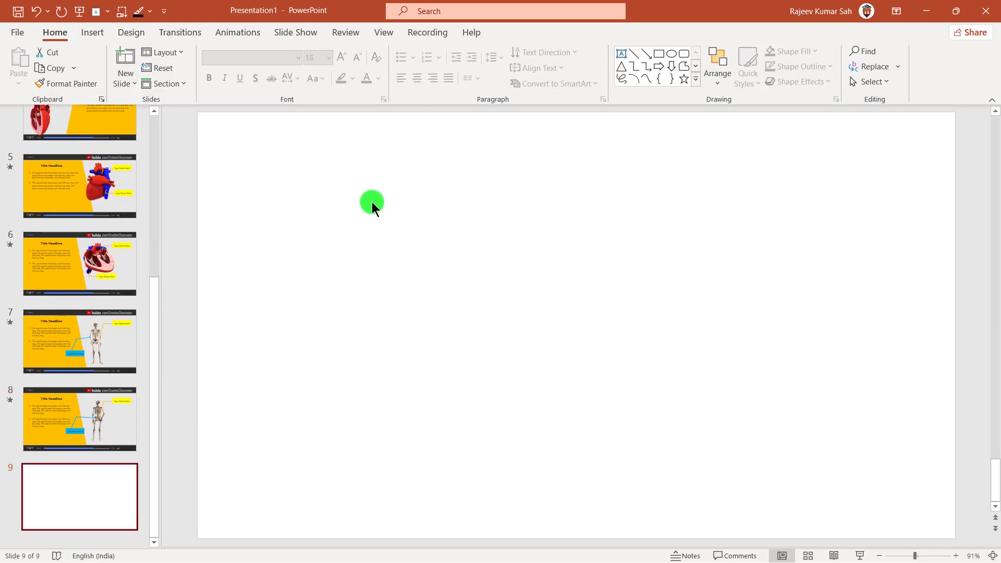
left_click(620, 56)
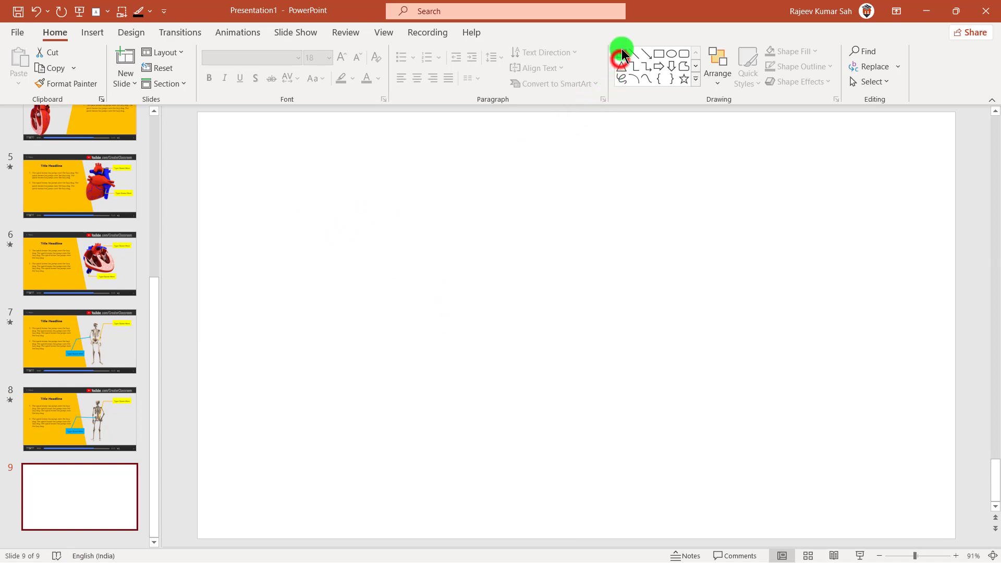
left_click_drag(259, 223, 646, 360)
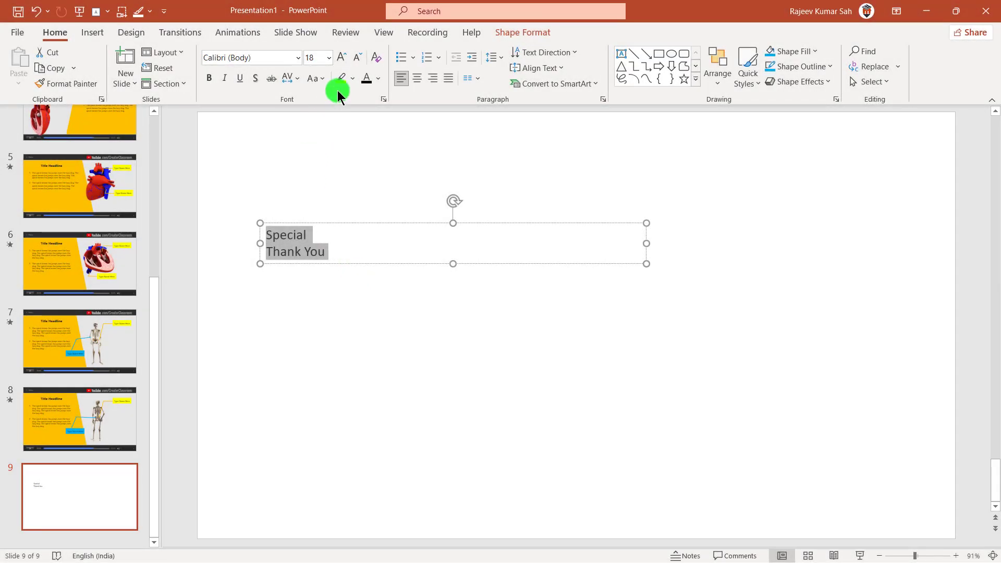
Set the 'Special Thank You' text to Tw Cen MT at 88 pt.
left_click(321, 58)
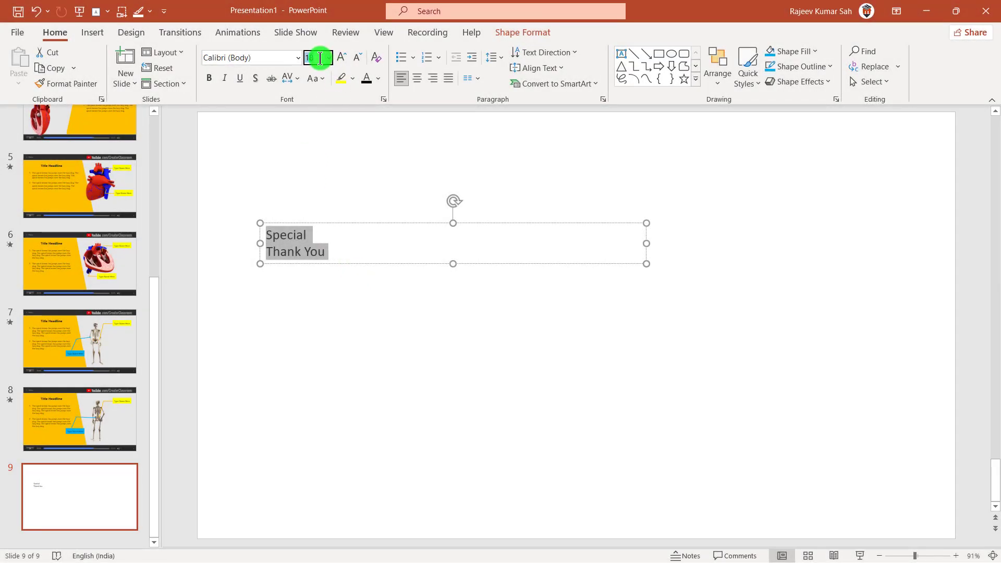
type("60")
key("Return")
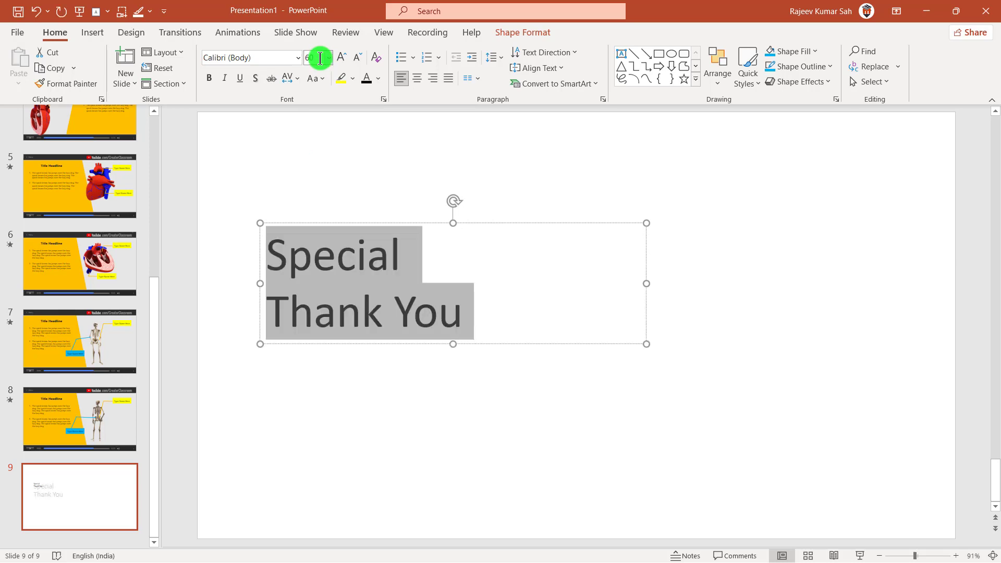
left_click(266, 59)
type("Tw")
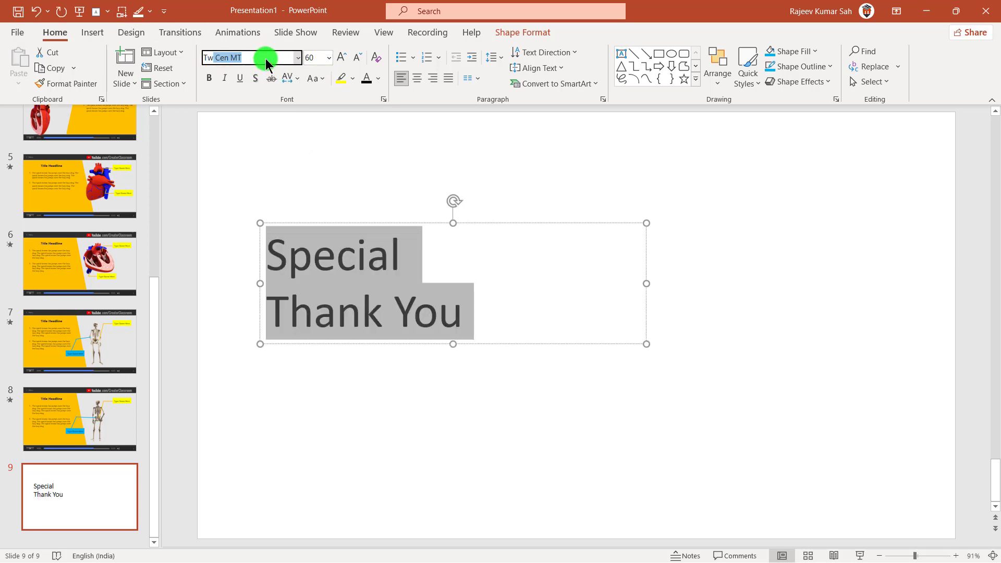
key("Return")
left_click(342, 58)
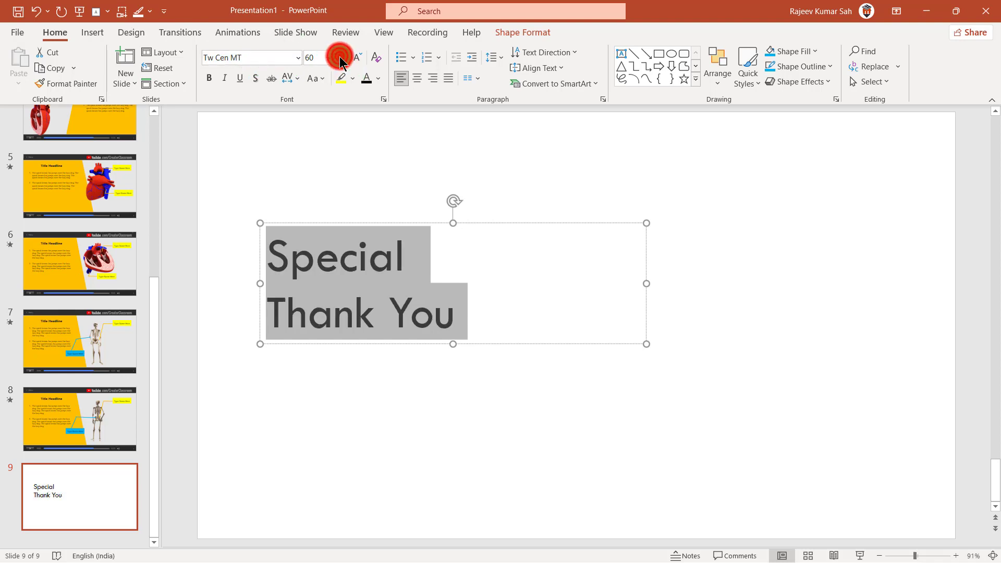
left_click(341, 58)
left_click(342, 57)
left_click(342, 58)
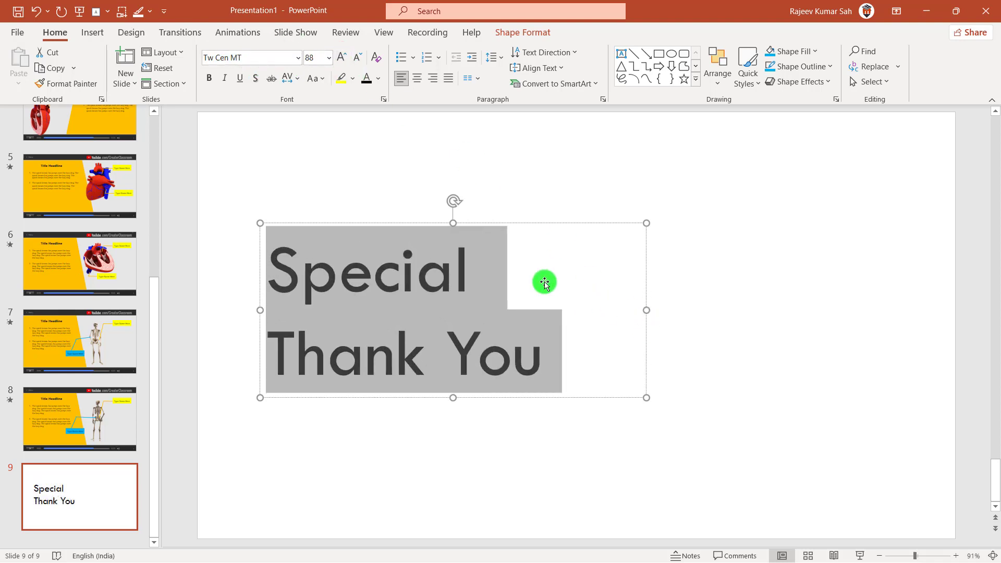
Colour the thank-you text golden yellow and centre it in its box.
left_click(383, 81)
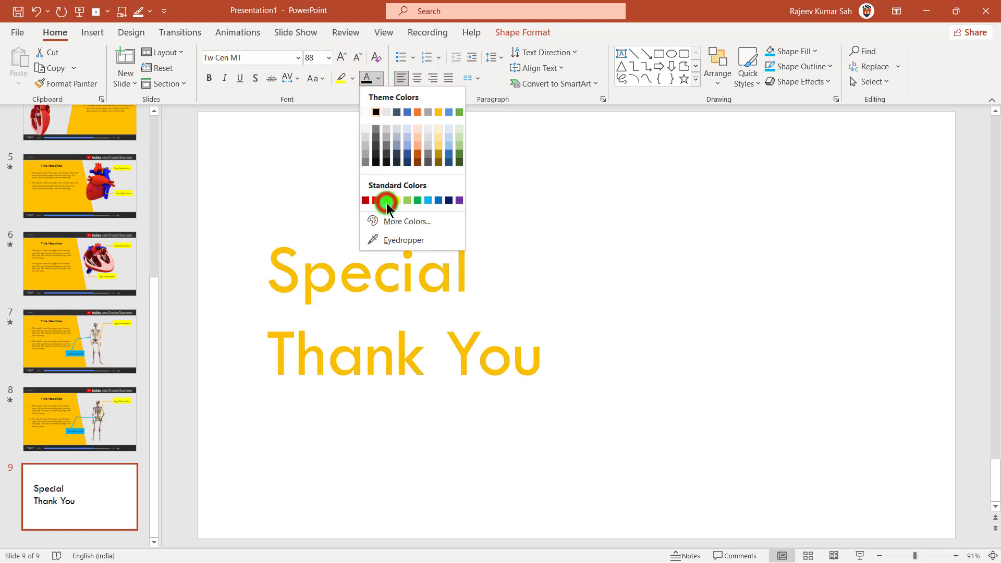
left_click(386, 201)
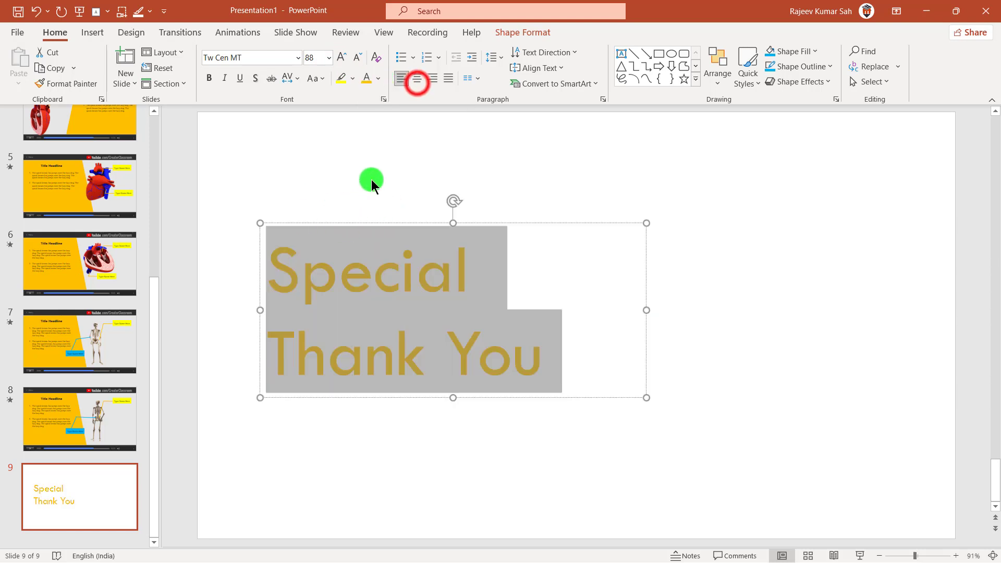
left_click(417, 79)
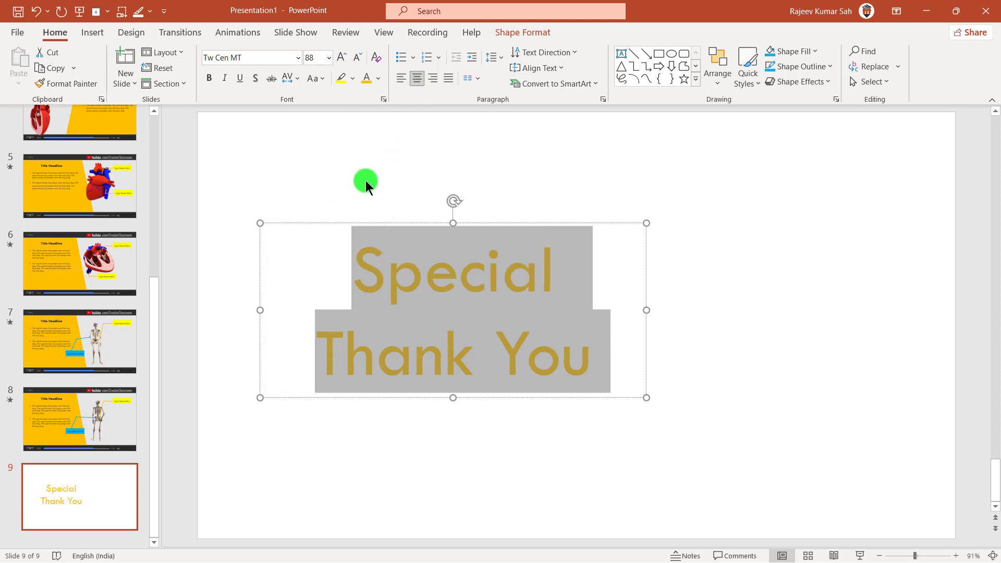
left_click(639, 259)
left_click(324, 163)
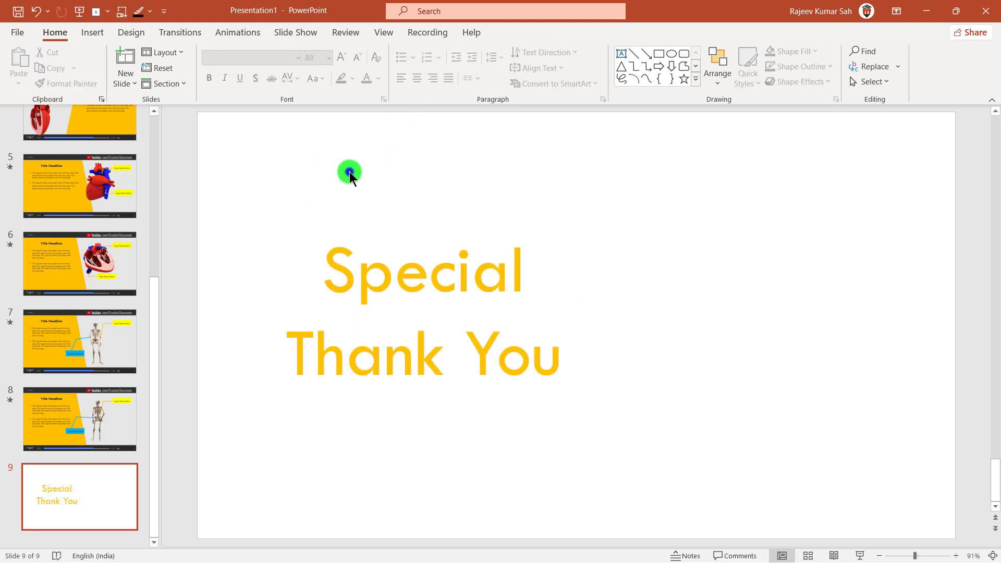
Give slide 9 a solid dark navy background fill.
right_click(349, 171)
left_click(424, 302)
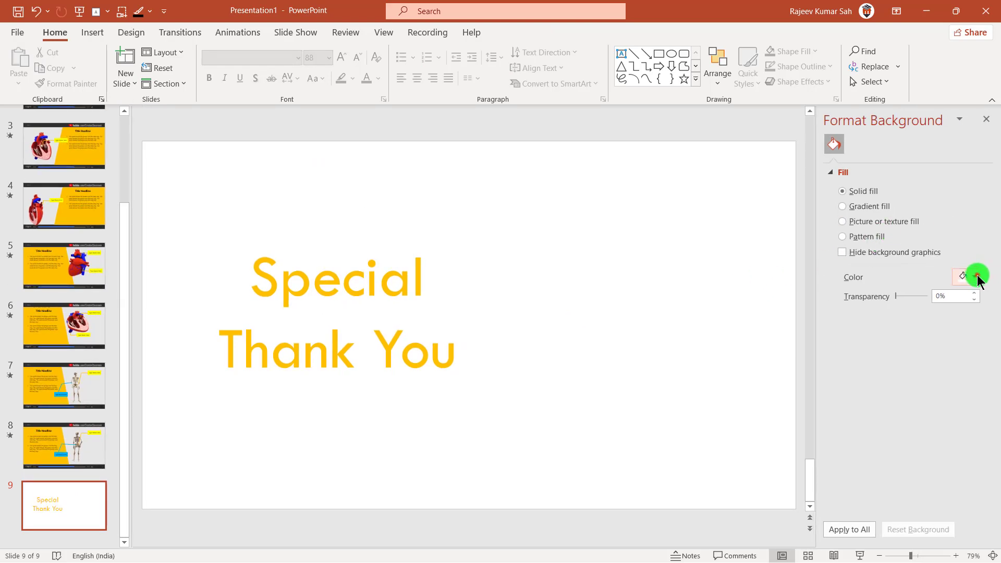
left_click(976, 277)
left_click(930, 374)
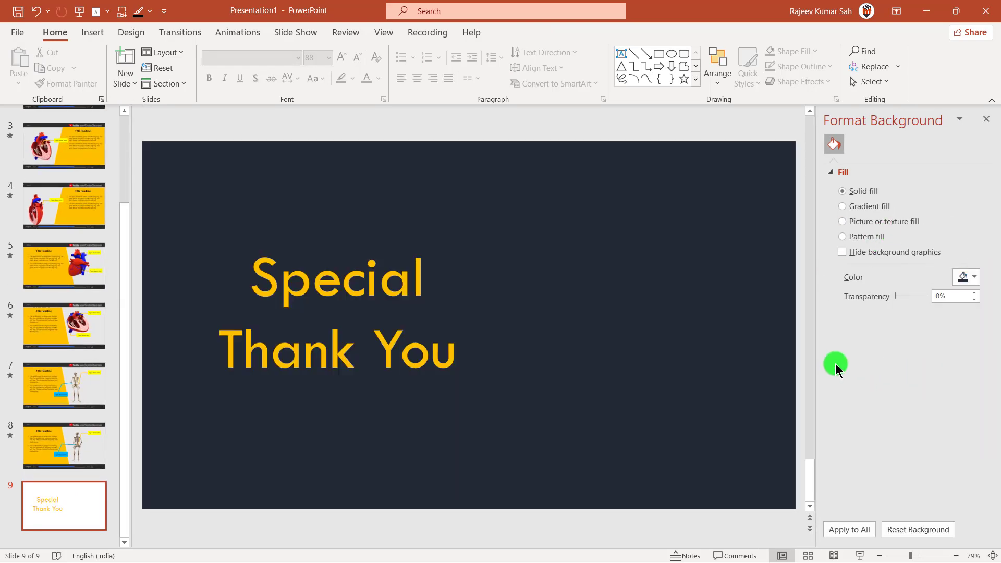
left_click(985, 125)
scroll(98, 195, "up", 5)
Copy the students photo from slide 1 and paste it onto slide 9.
scroll(102, 173, "up", 5)
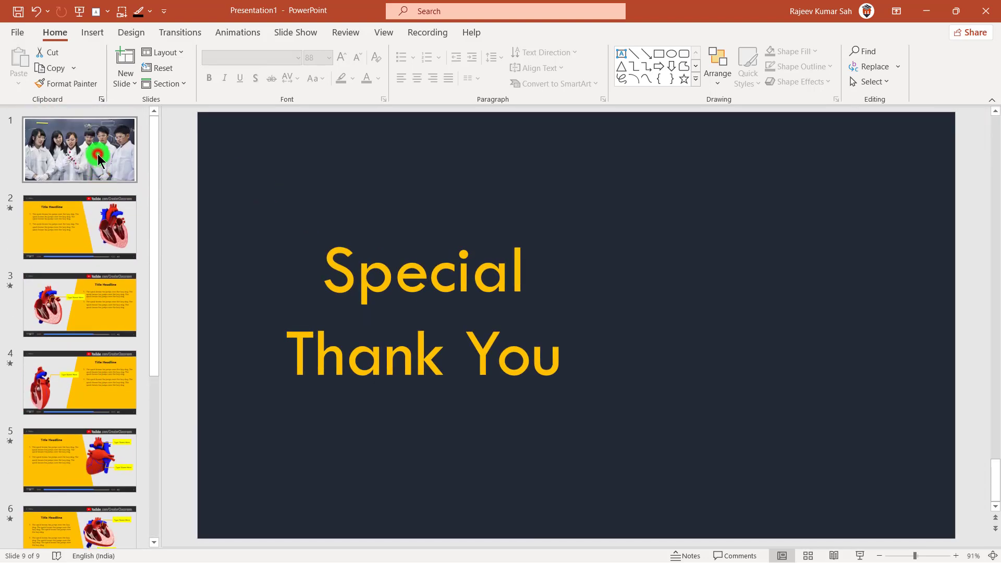
left_click(99, 158)
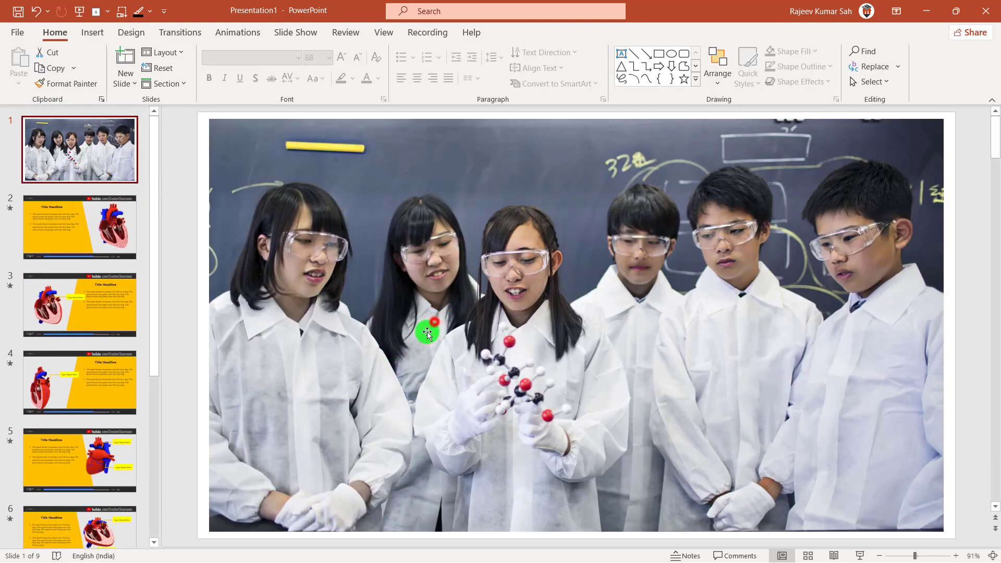
left_click(430, 328)
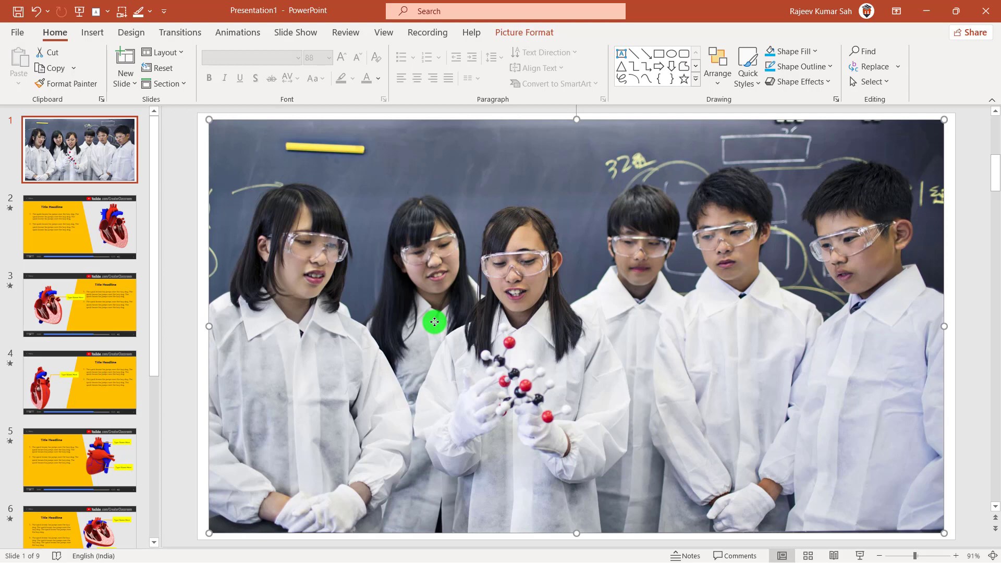
scroll(110, 408, "down", 3)
scroll(114, 483, "down", 2)
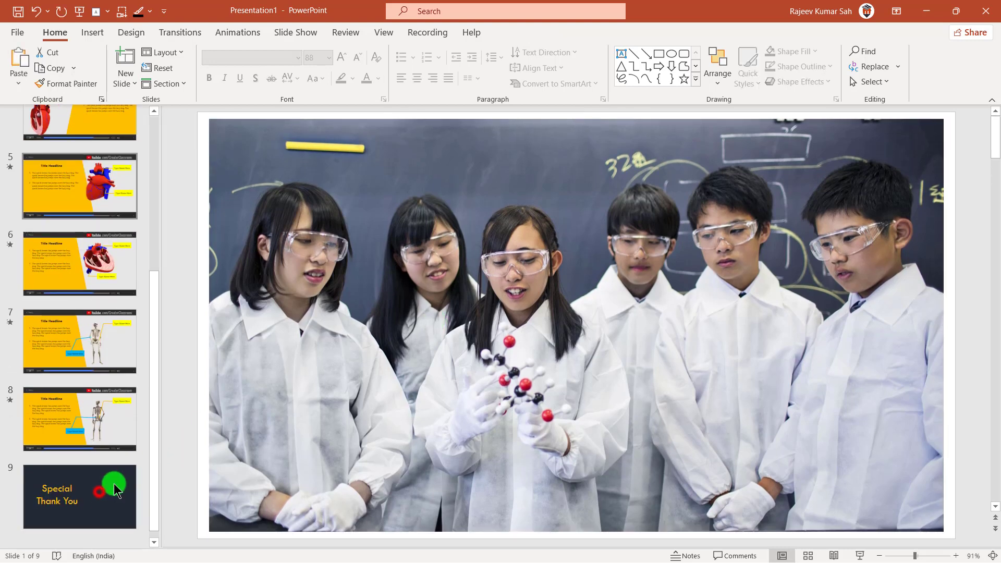
left_click(99, 492)
left_click(661, 246)
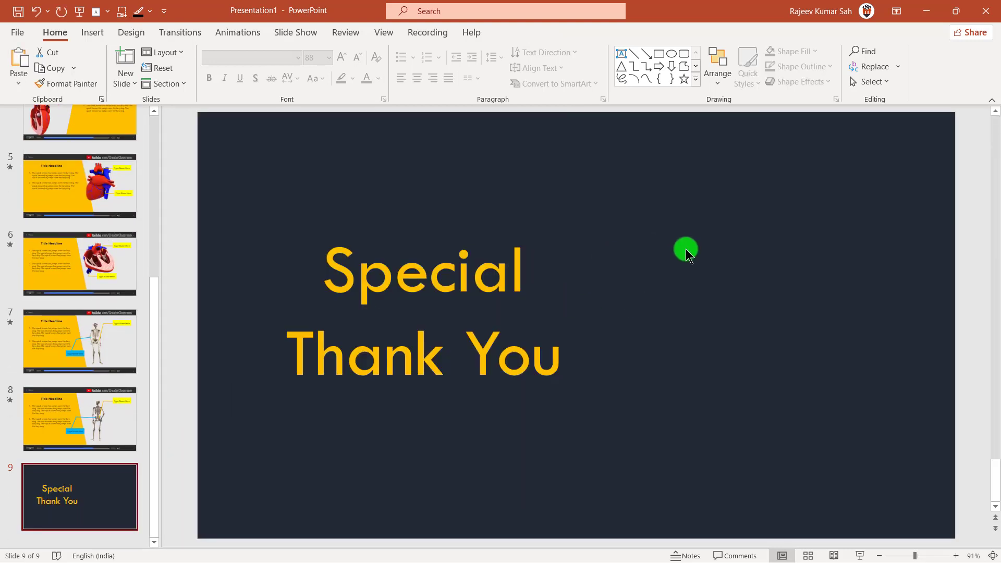
key("ctrl+v")
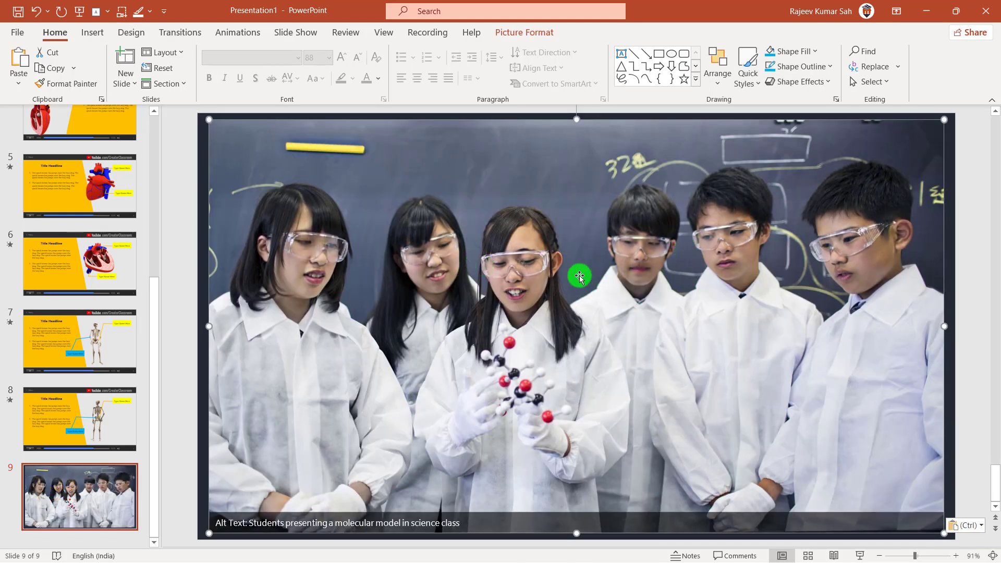
Crop the photo to a 12.82 × 18.46 cm portrait strip filling the slide's right side.
left_click(533, 35)
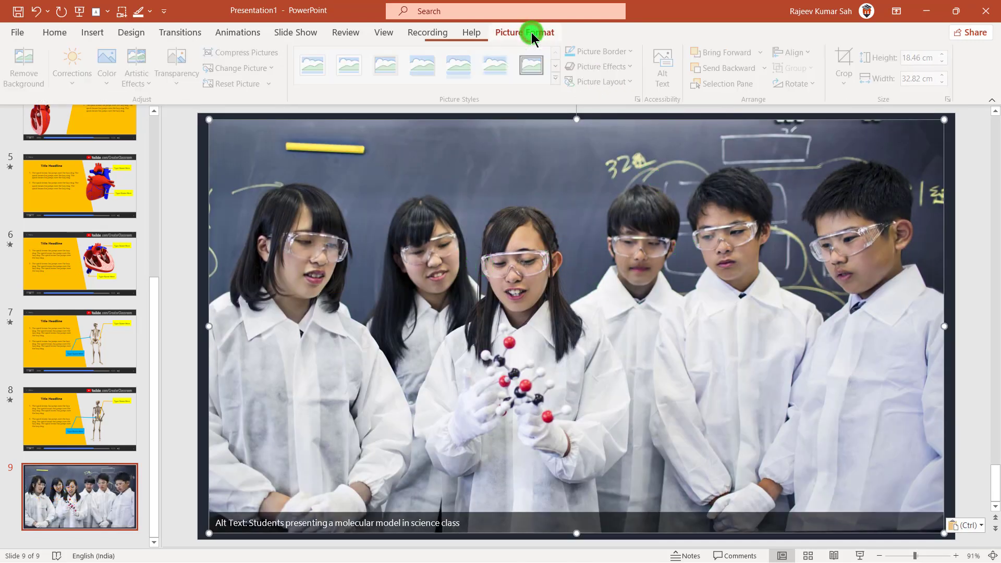
left_click(841, 62)
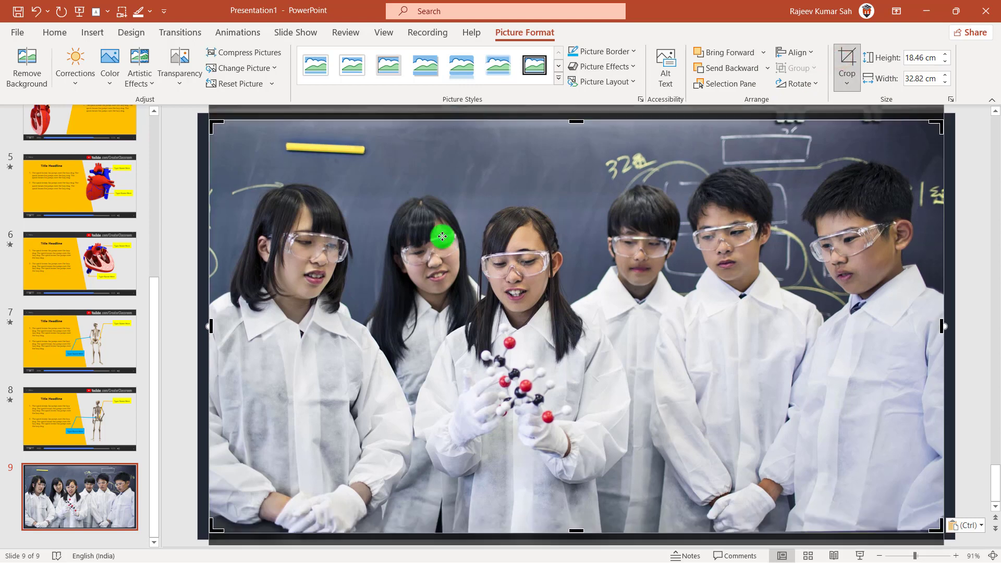
left_click_drag(211, 325, 396, 326)
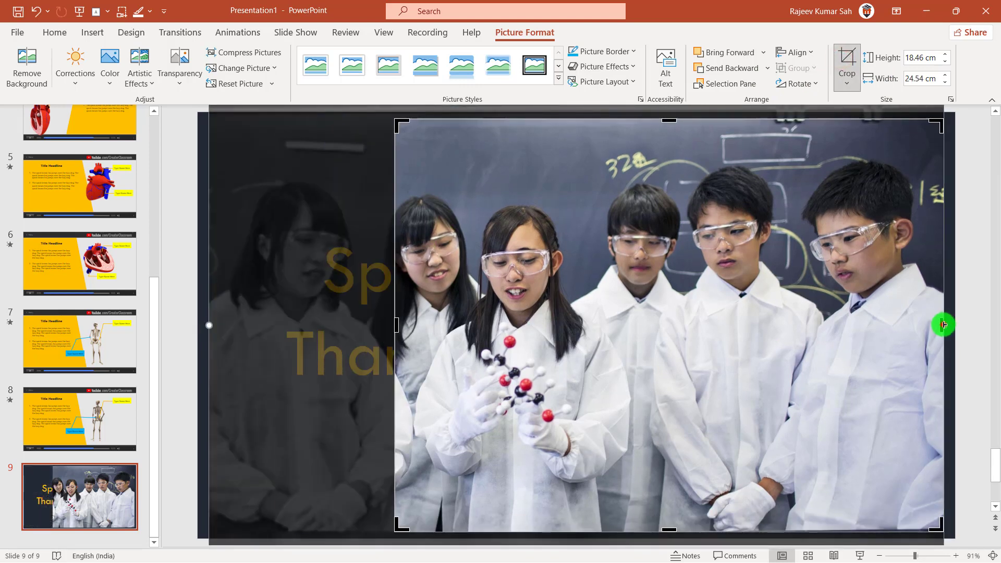
left_click_drag(943, 324, 680, 324)
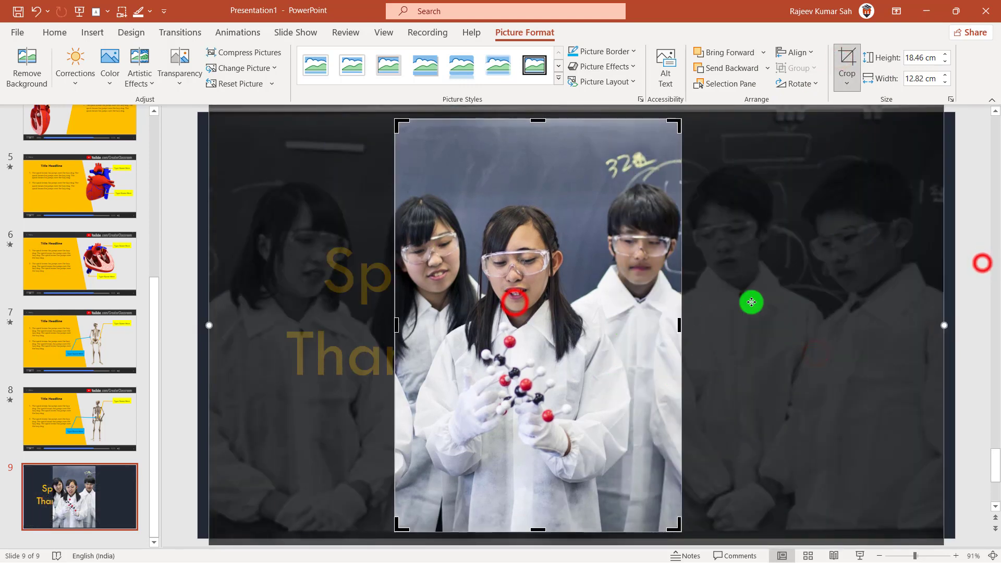
left_click(983, 269)
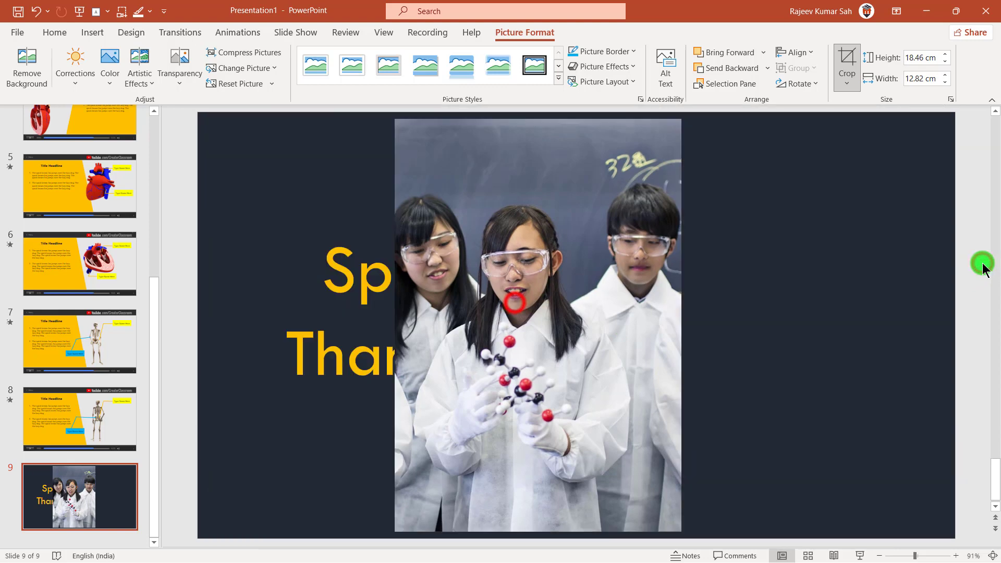
left_click_drag(518, 302, 792, 298)
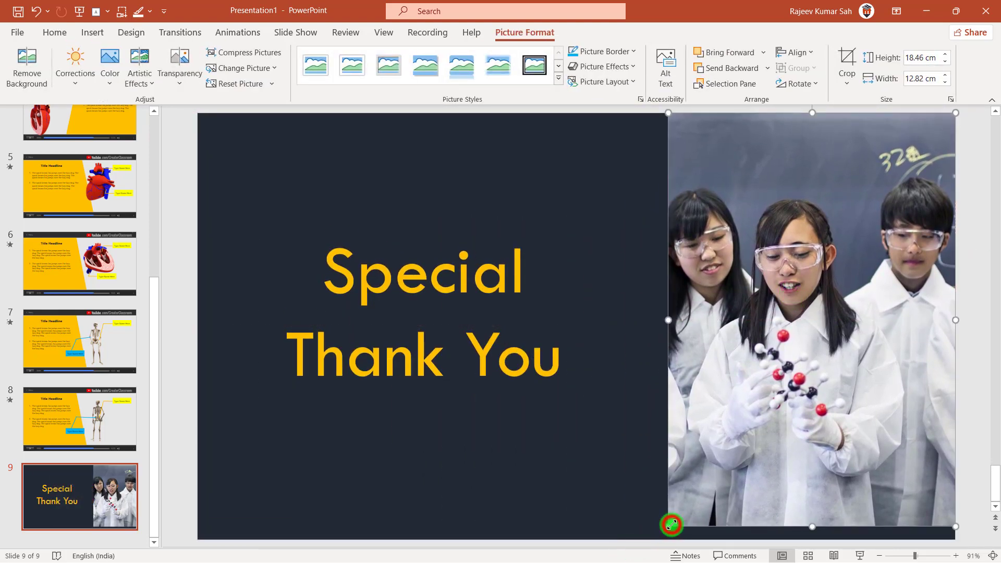
left_click_drag(672, 523, 658, 537)
left_click(570, 503)
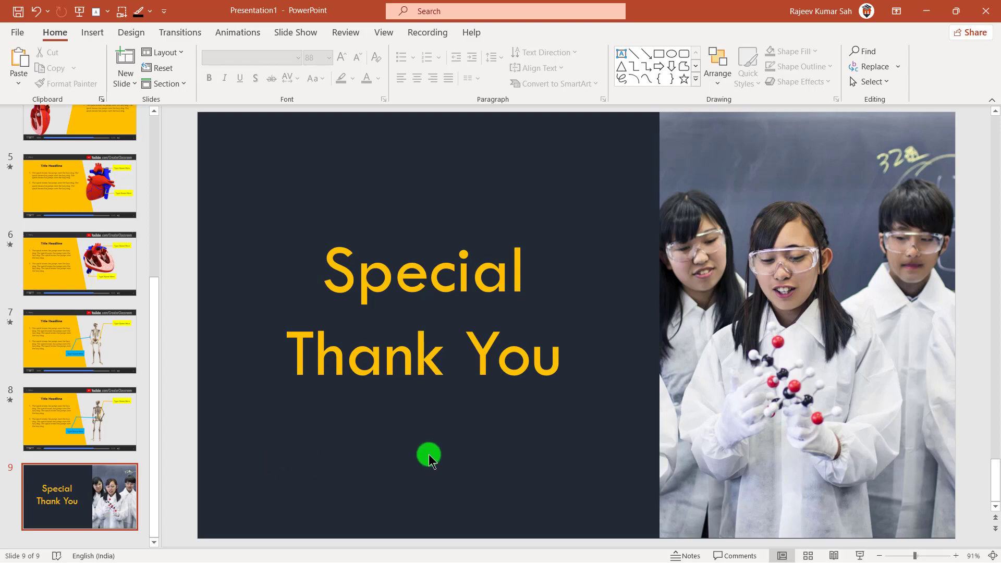
Start a screen recording that captures the whole screen.
scroll(85, 268, "up", 3)
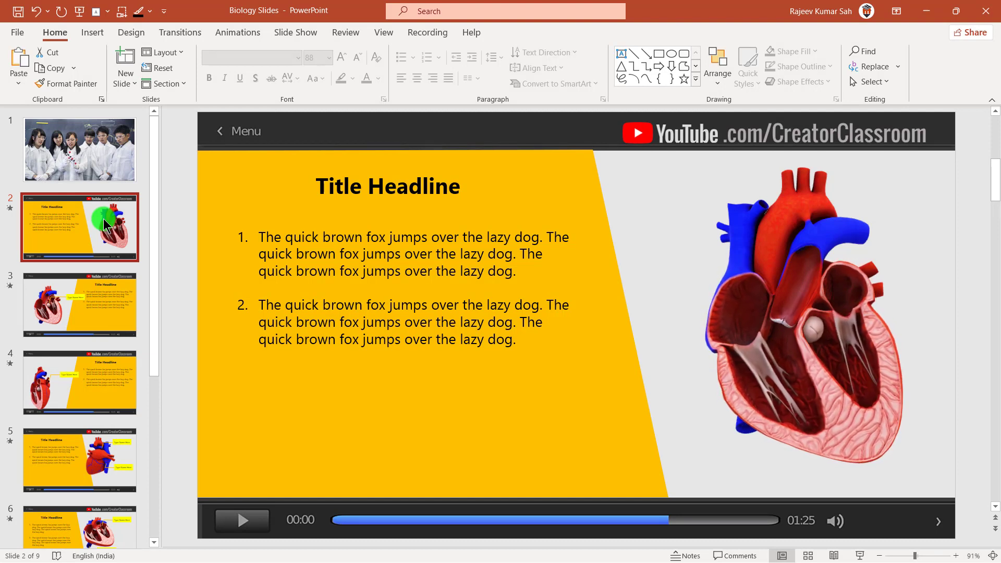
left_click(92, 33)
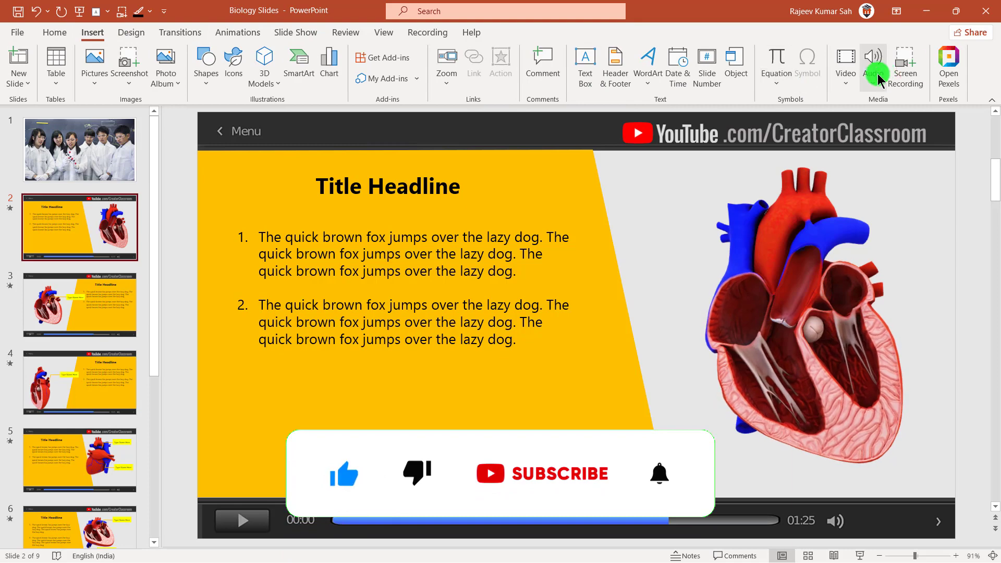
left_click(906, 67)
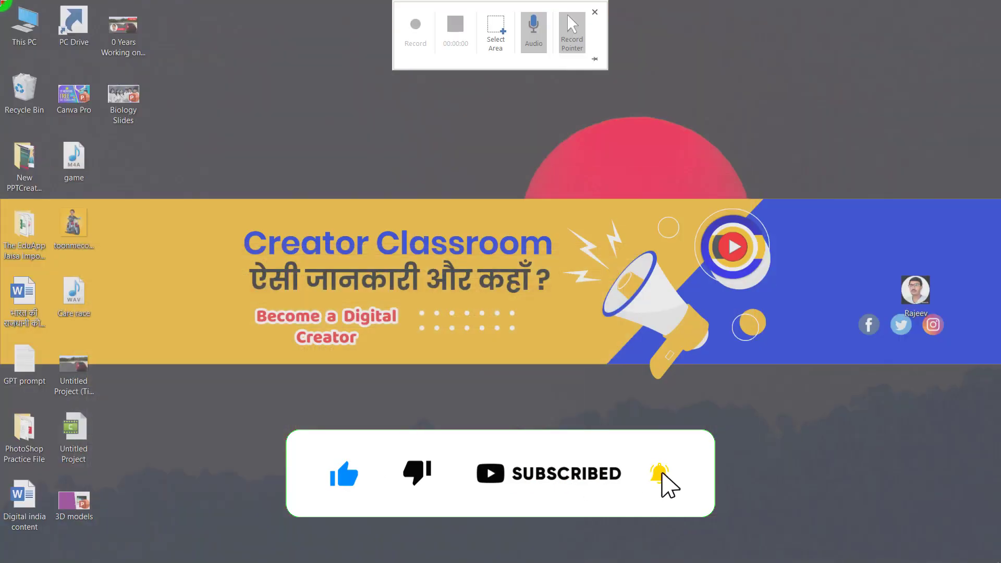
left_click_drag(1, 2, 1000, 562)
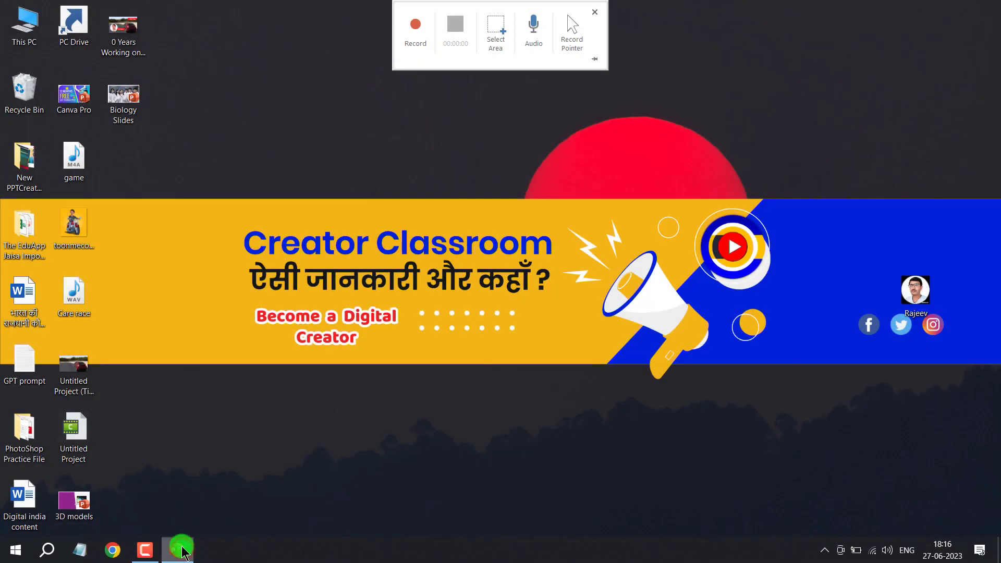
left_click(182, 550)
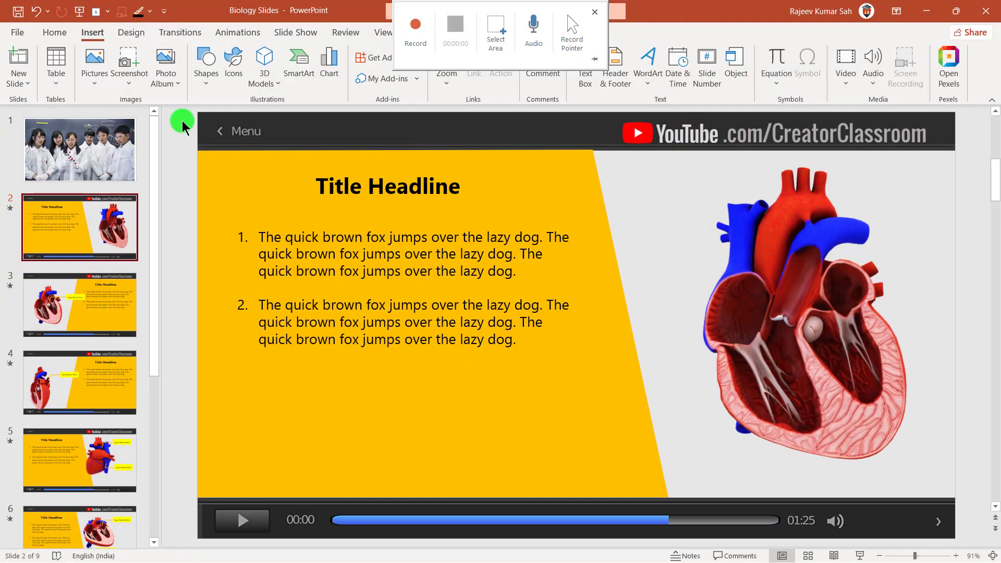
left_click(295, 33)
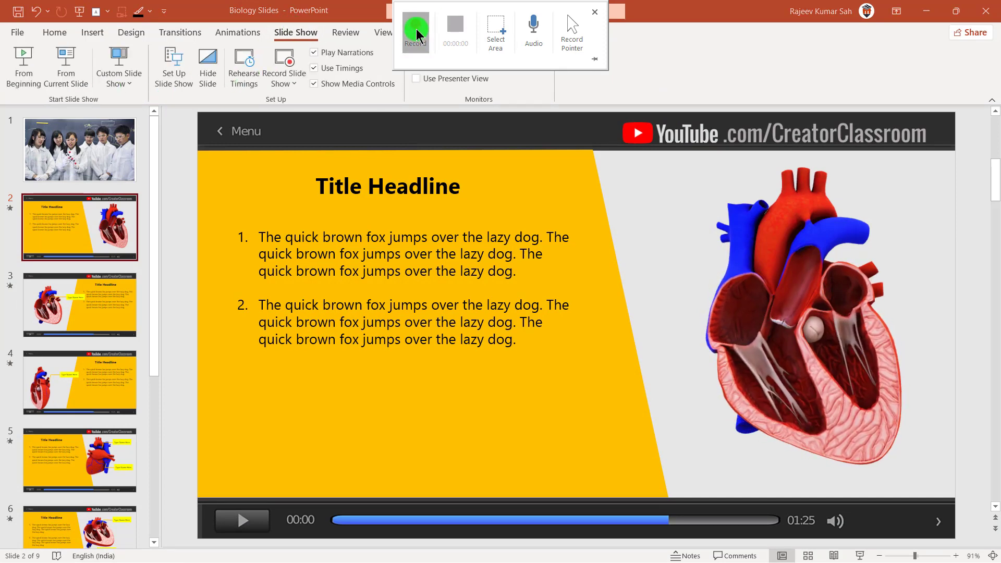
left_click(417, 32)
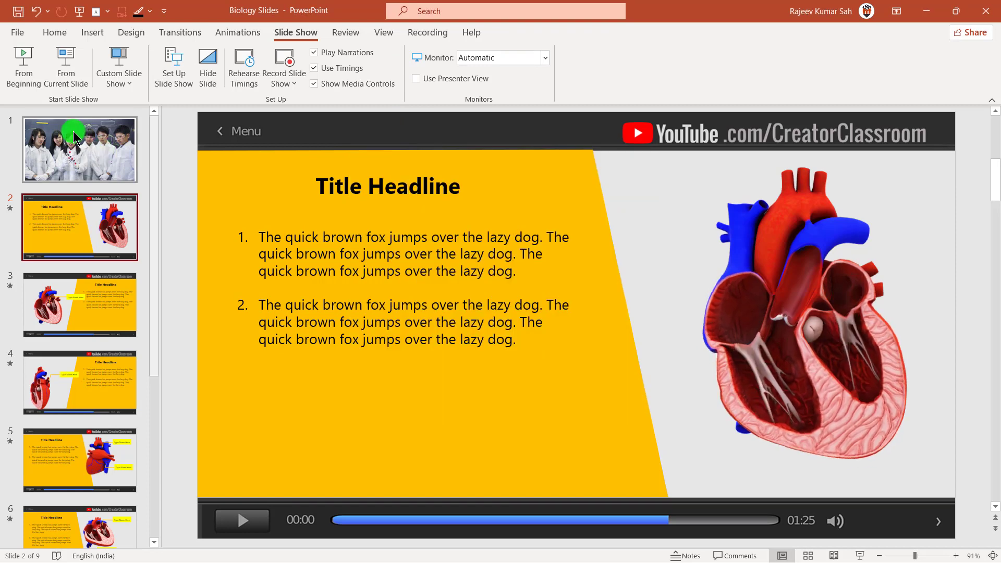
Play the slide show from the beginning.
left_click(21, 65)
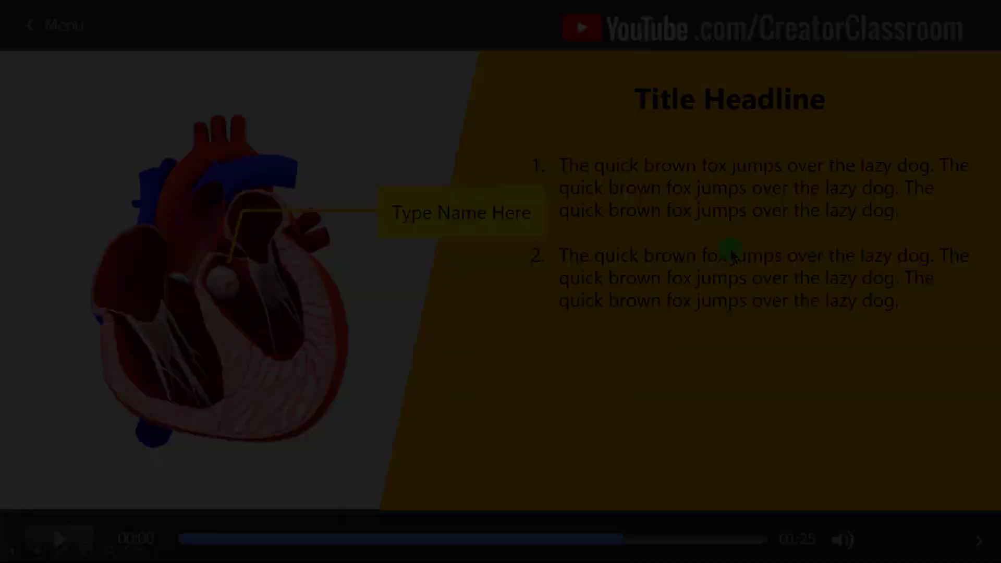
Delete the yellow background shape, then select slide 2's numbered paragraph text box.
key("Delete")
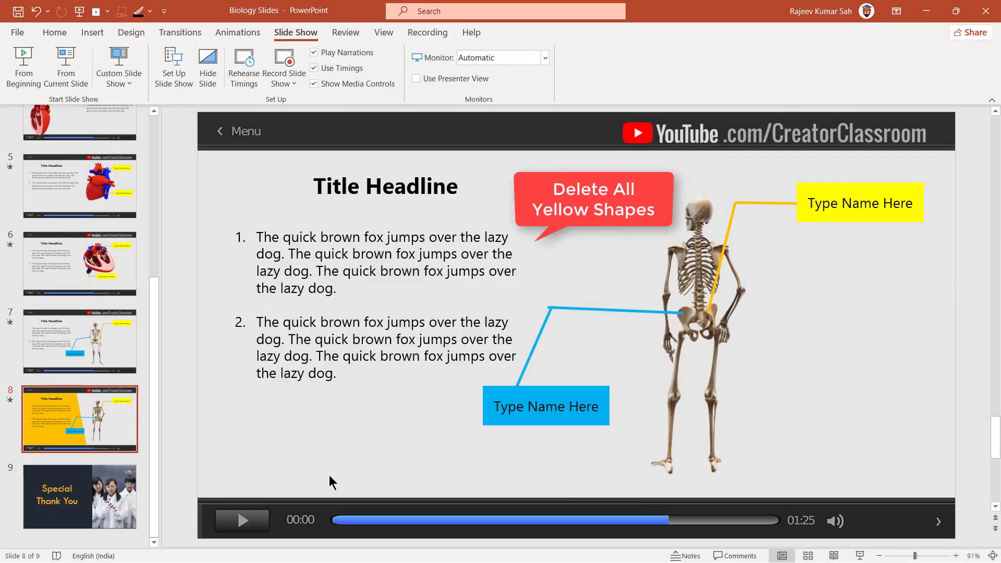
scroll(96, 458, "up", 2)
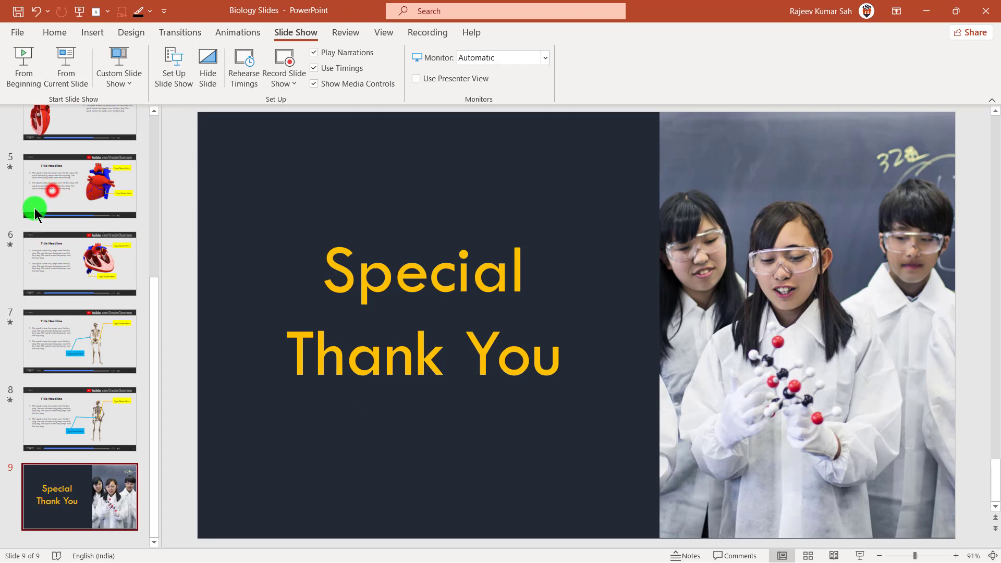
left_click(52, 190)
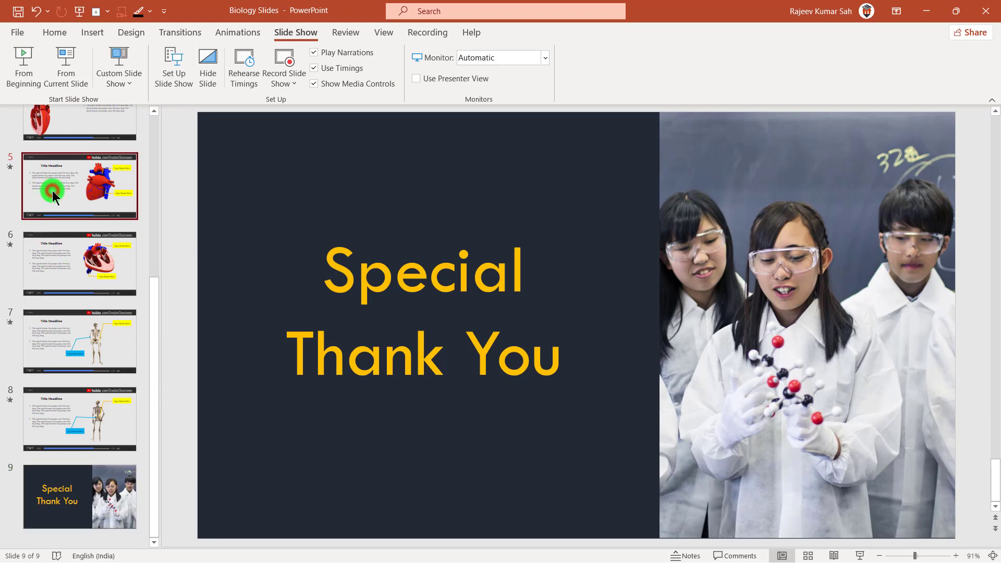
scroll(70, 179, "up", 3)
scroll(76, 179, "up", 2)
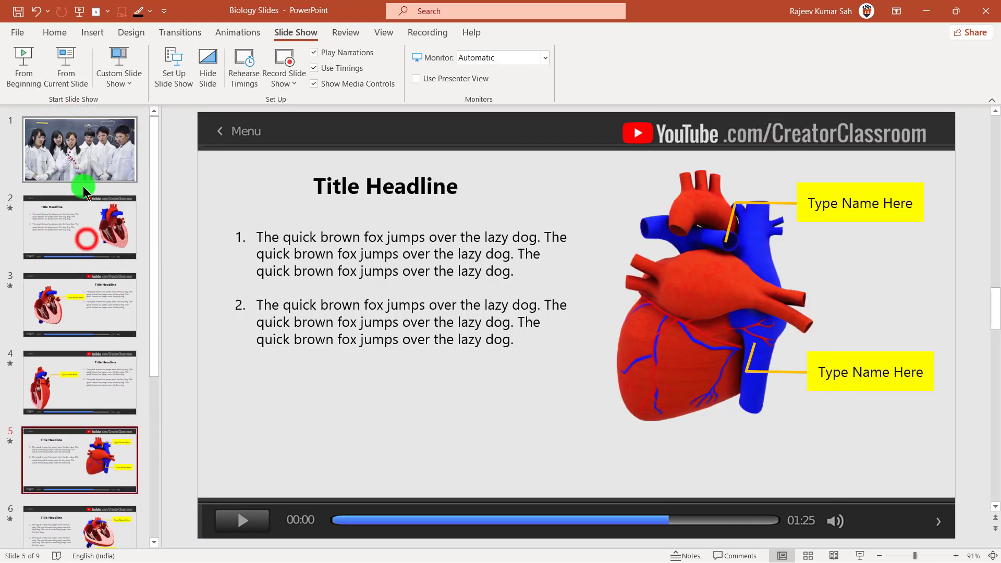
left_click(88, 235)
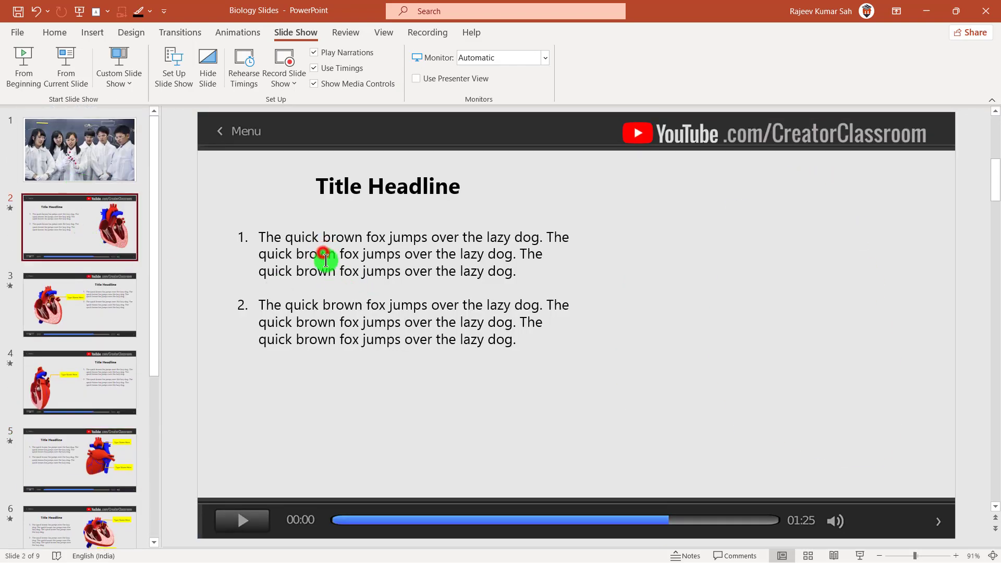
left_click(327, 259)
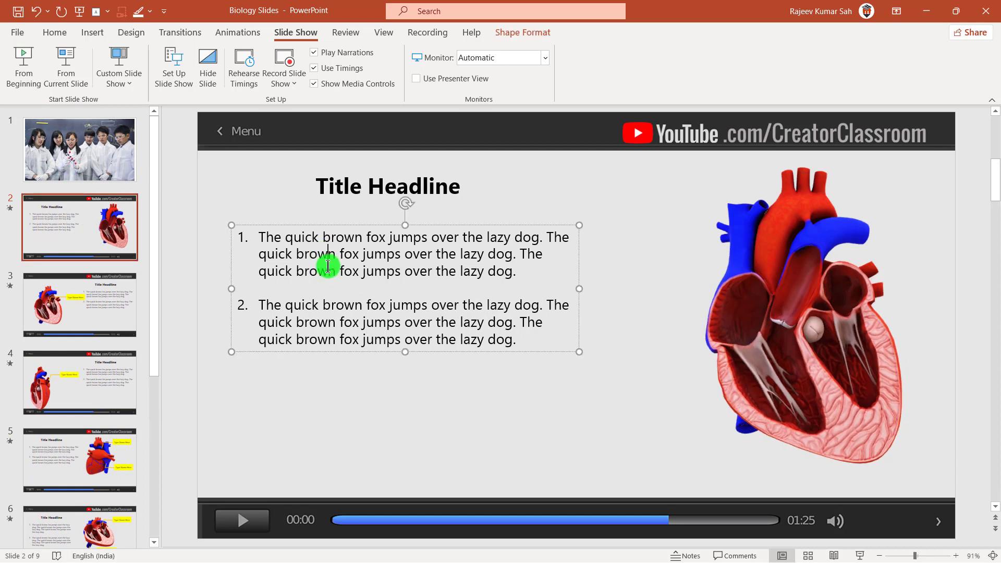
left_click(304, 227)
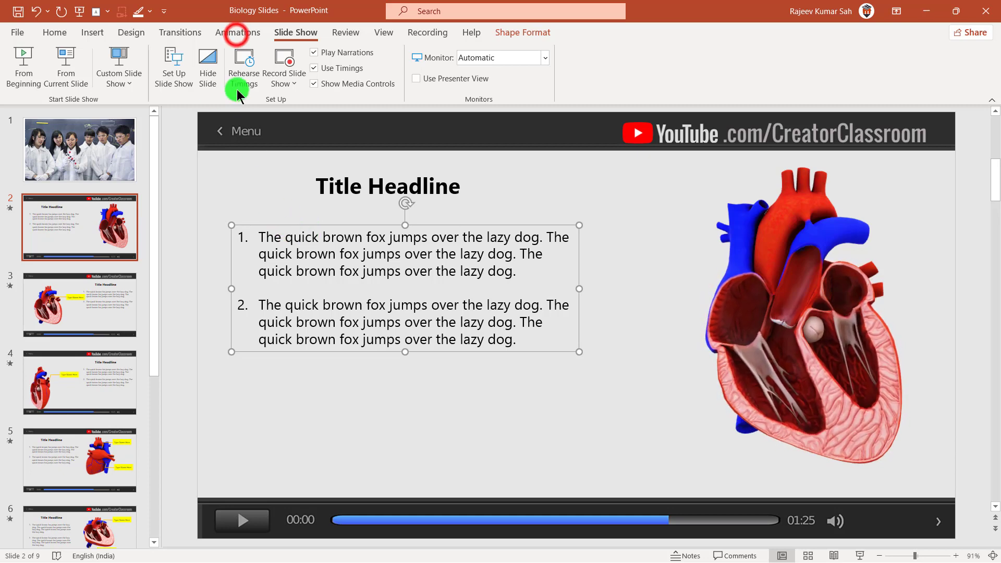
Give slide 2's text box a Float Up entrance after trying Wipe, Fade and Fly In.
left_click(237, 36)
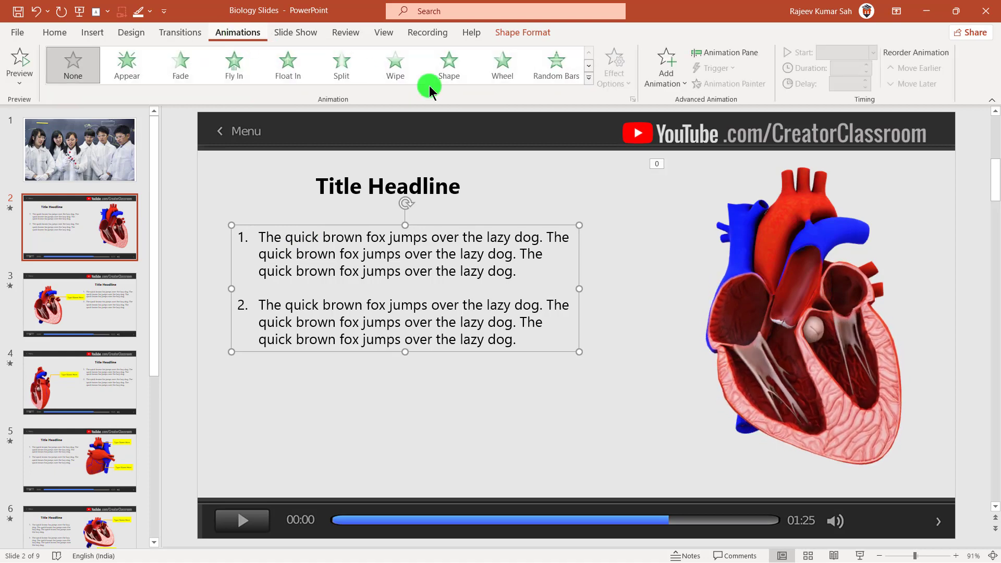
left_click(718, 52)
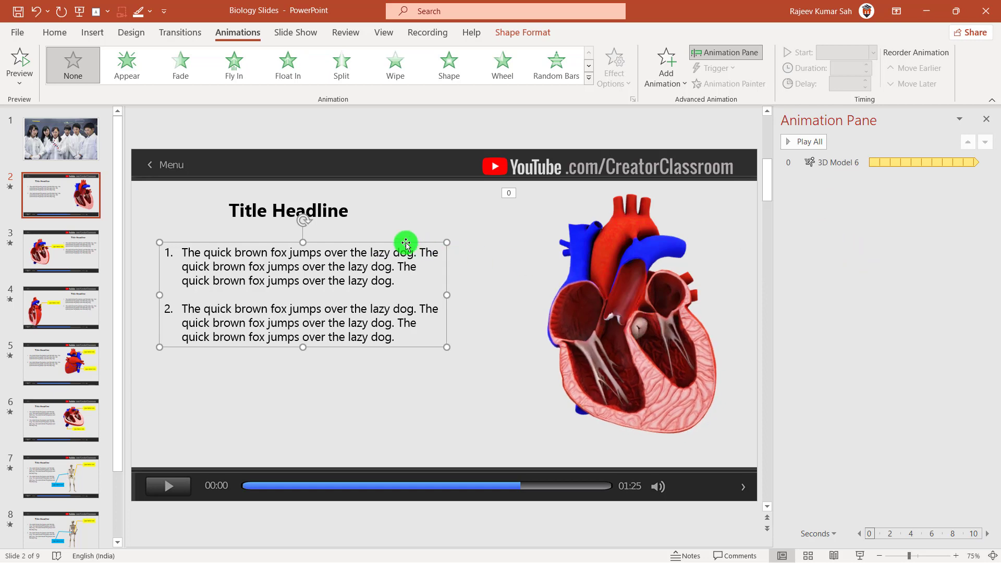
left_click(394, 74)
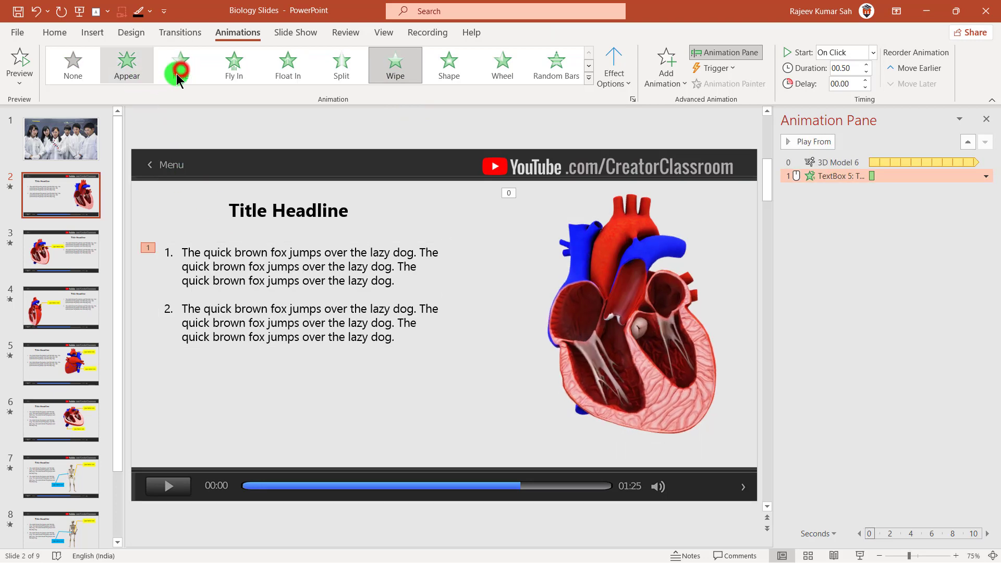
left_click(181, 70)
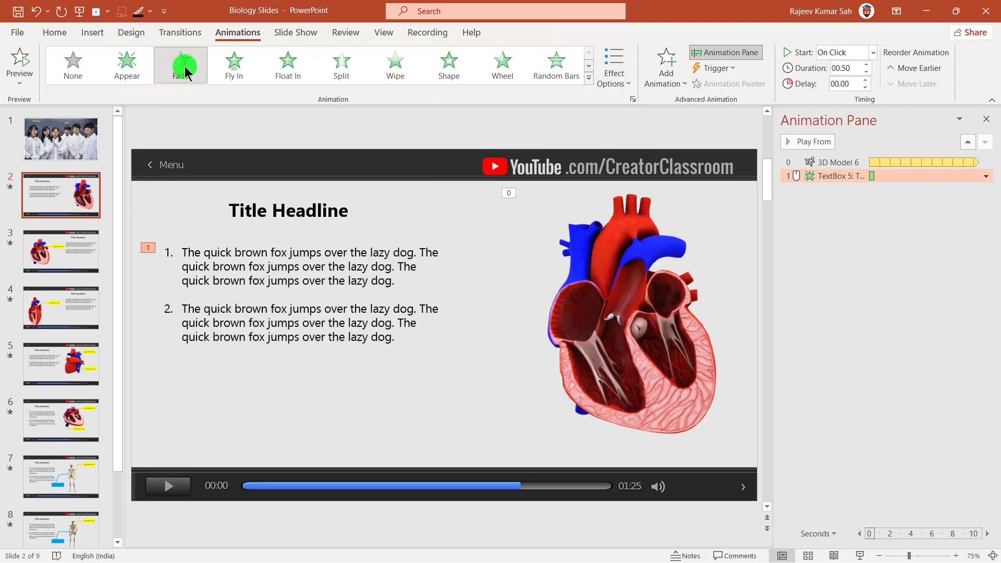
left_click(236, 73)
left_click(300, 66)
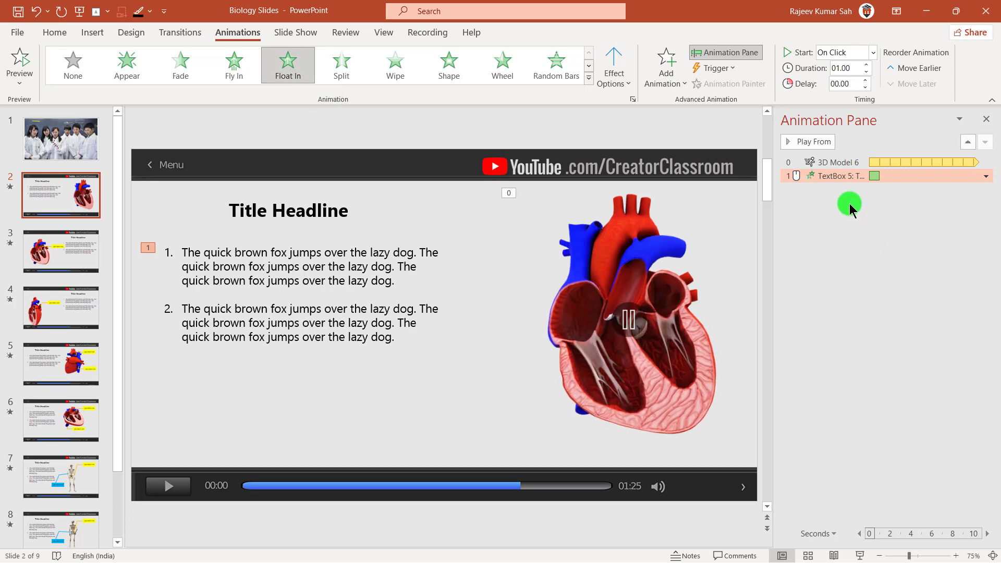
double_click(841, 177)
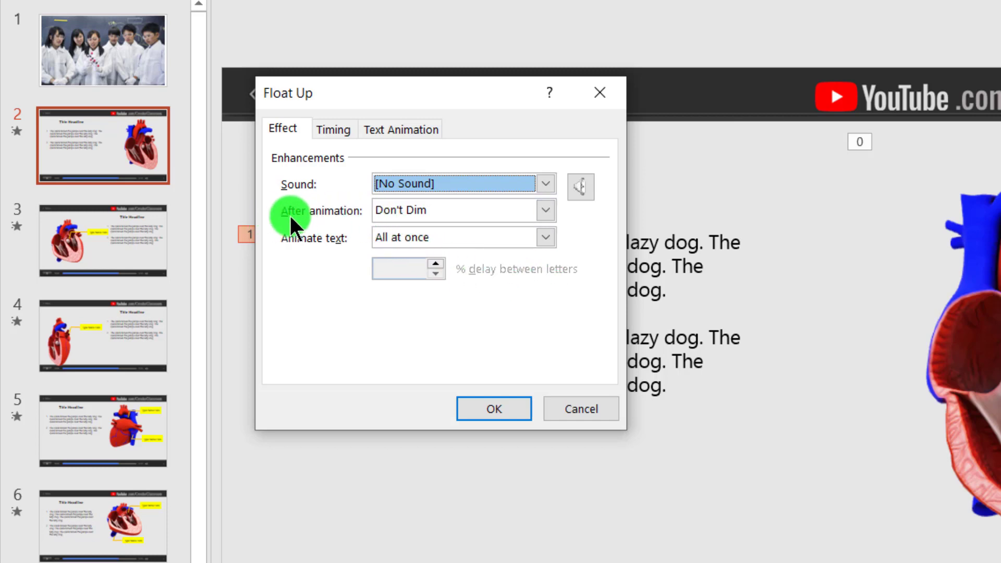
Set the animation's After animation option to dim to a custom grey (#808080).
left_click(542, 210)
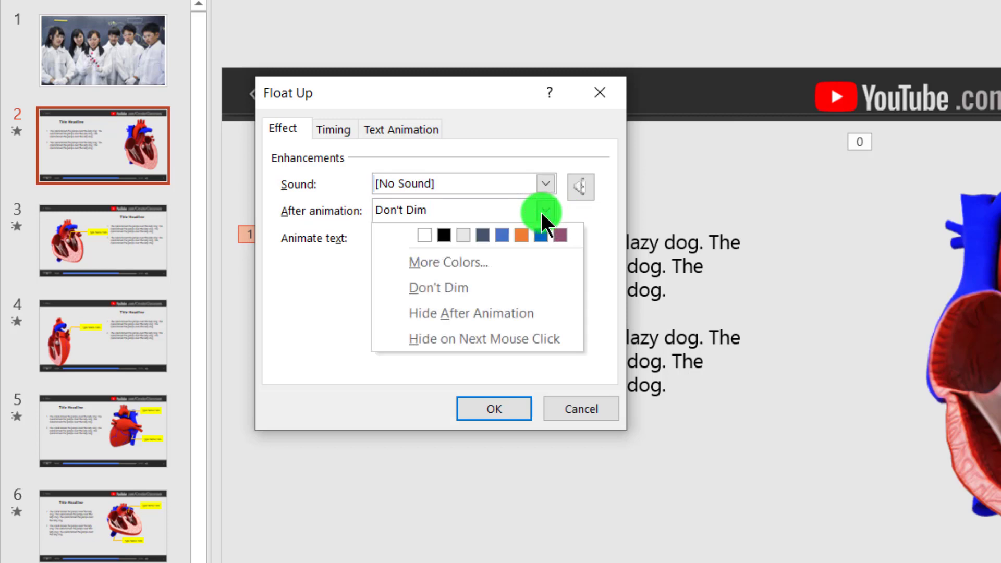
left_click(424, 262)
left_click(382, 109)
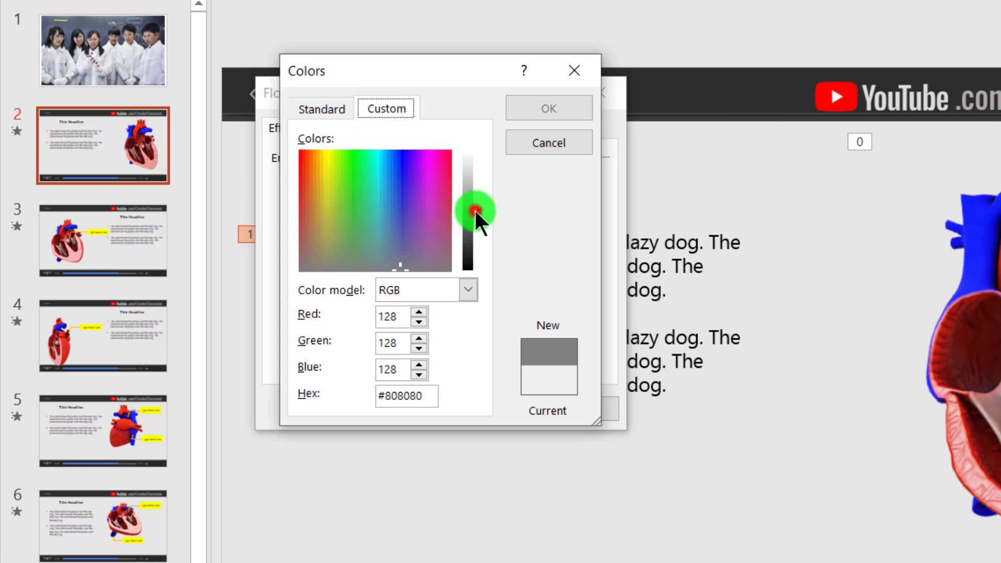
left_click_drag(473, 211, 472, 215)
left_click(549, 108)
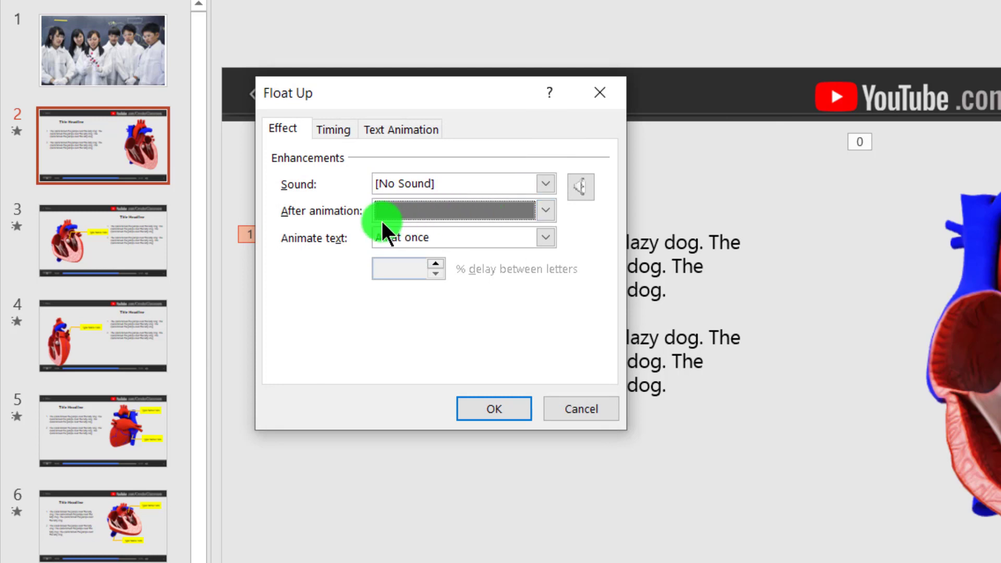
right_click(458, 210)
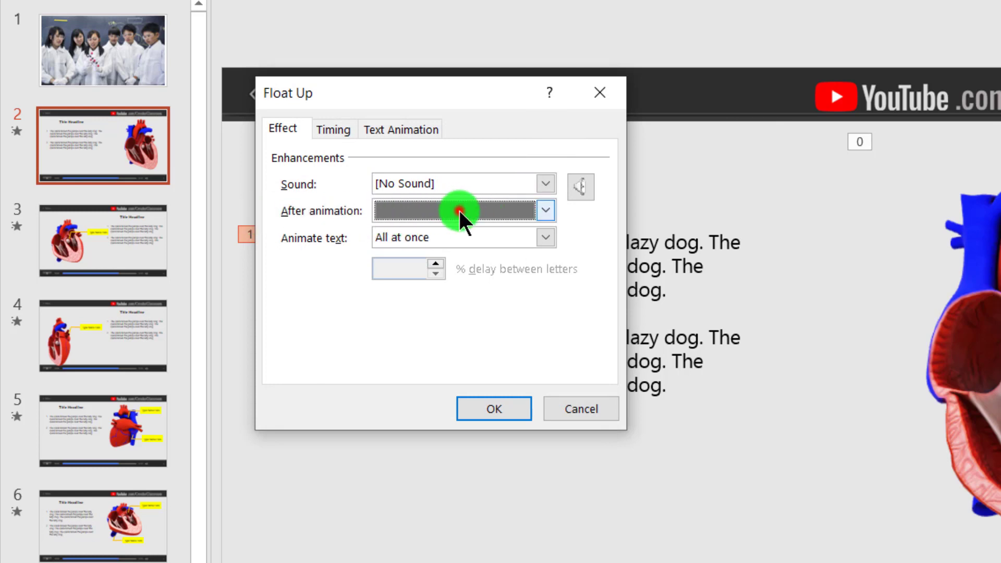
left_click(452, 282)
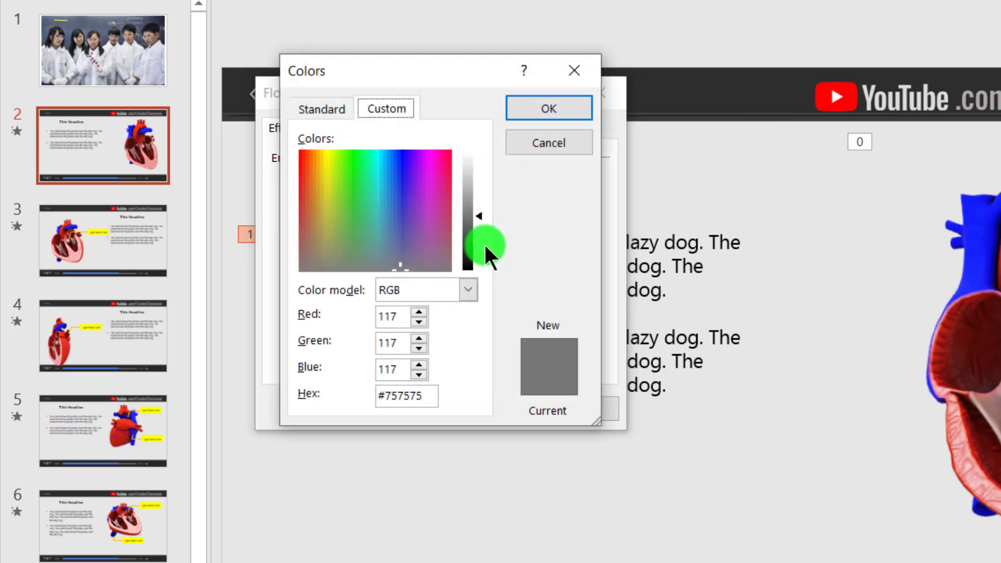
left_click(472, 213)
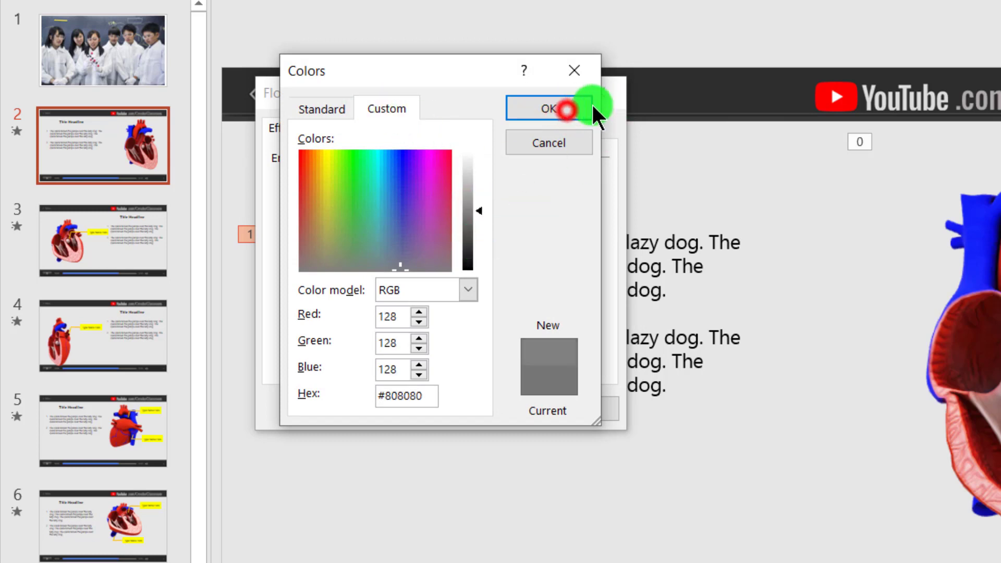
left_click(565, 108)
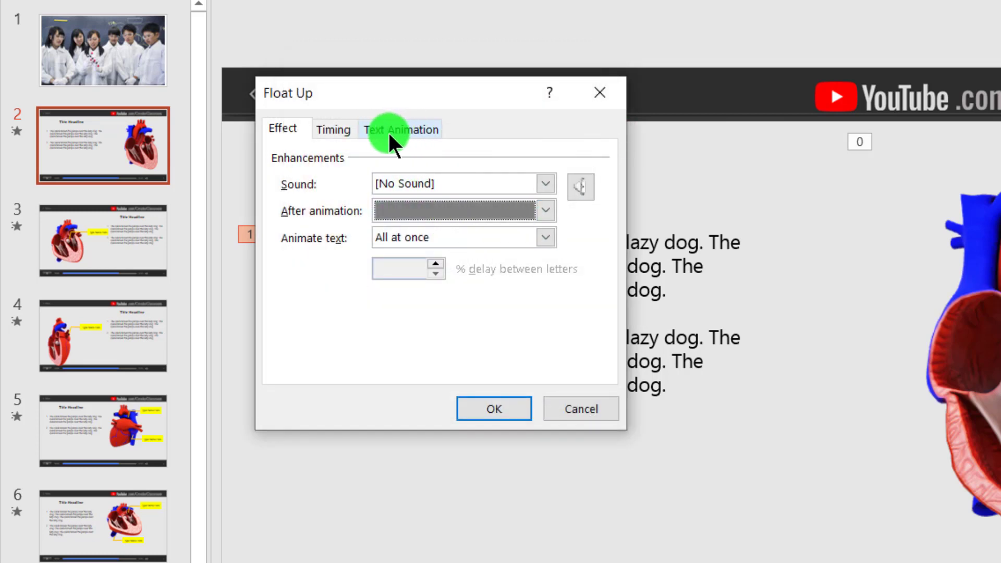
Set the text animation's Group text option to By 1st Level Paragraphs.
left_click(401, 128)
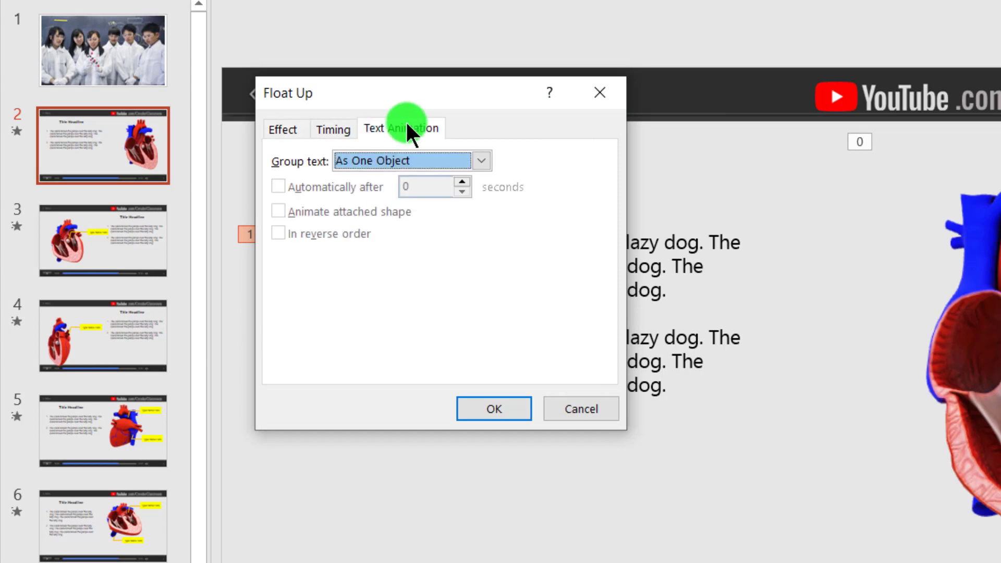
left_click(480, 161)
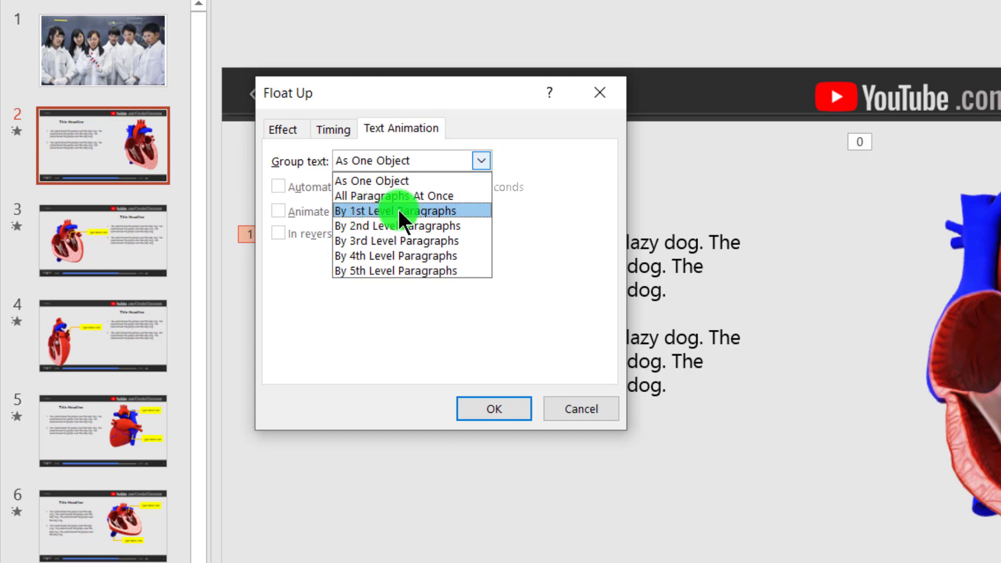
left_click(463, 211)
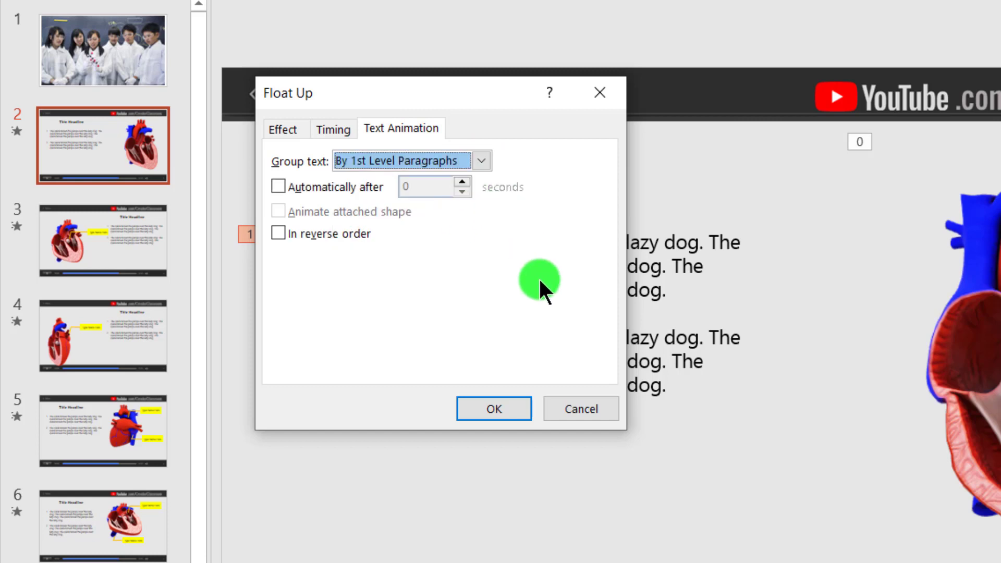
left_click(492, 401)
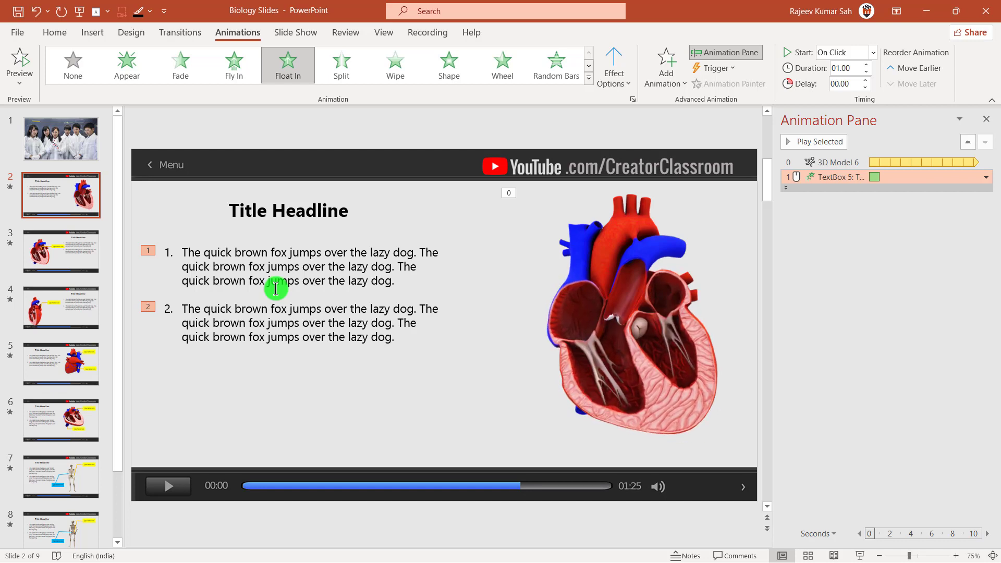
Copy slide 2's text animation with Animation Painter onto the body text of slides 3 and 4.
left_click(263, 280)
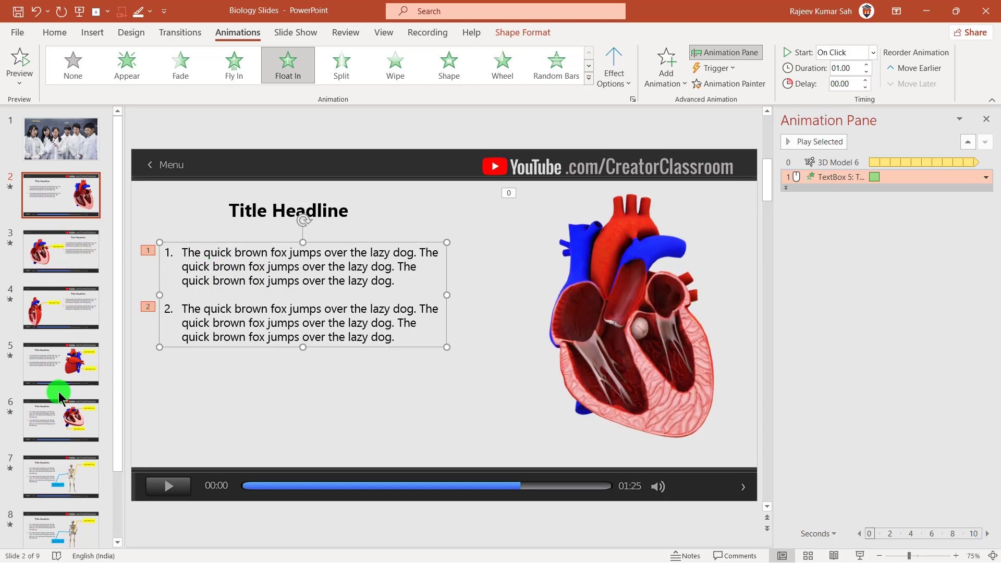
left_click(224, 240)
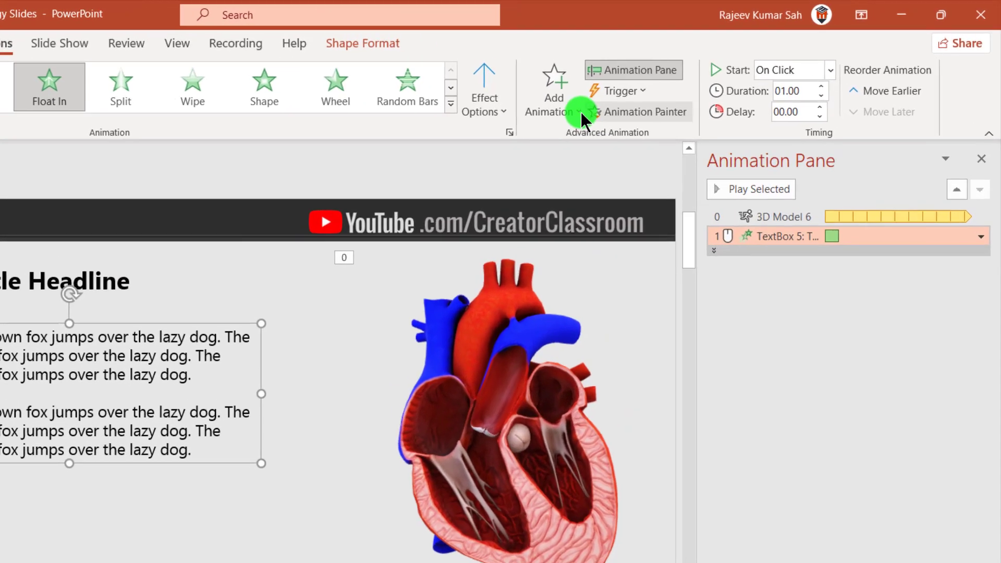
left_click(615, 114)
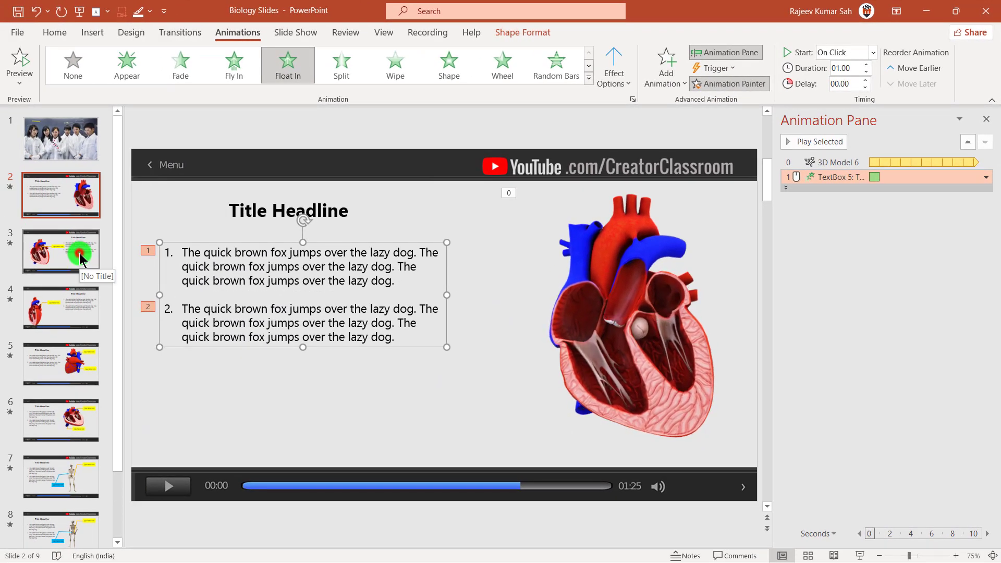
left_click(82, 252)
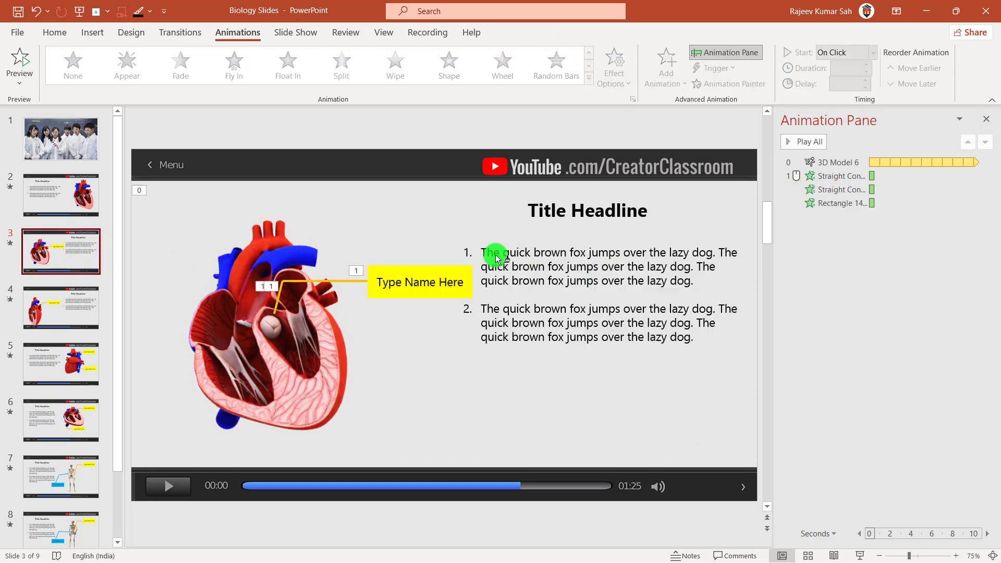
left_click(464, 246)
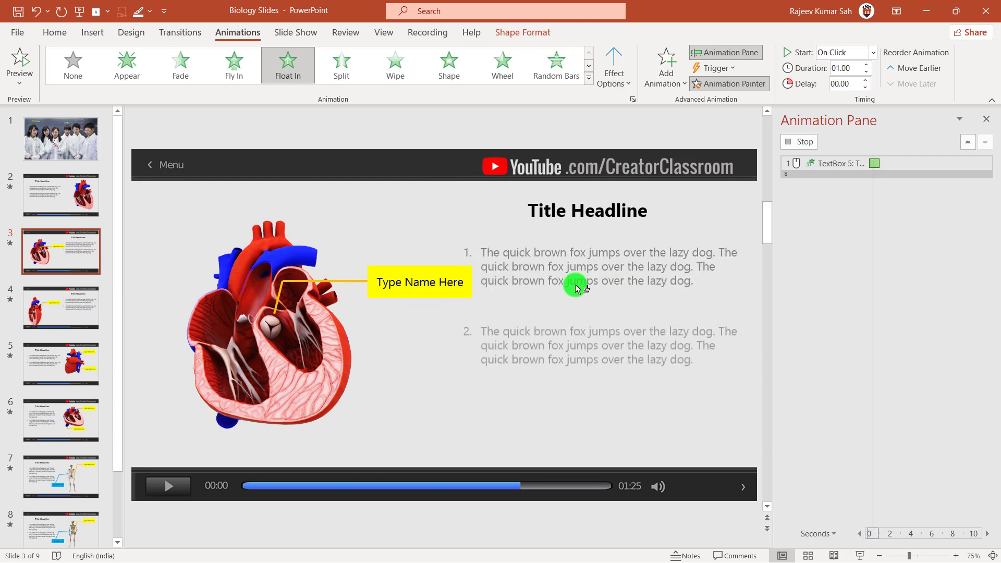
left_click(71, 316)
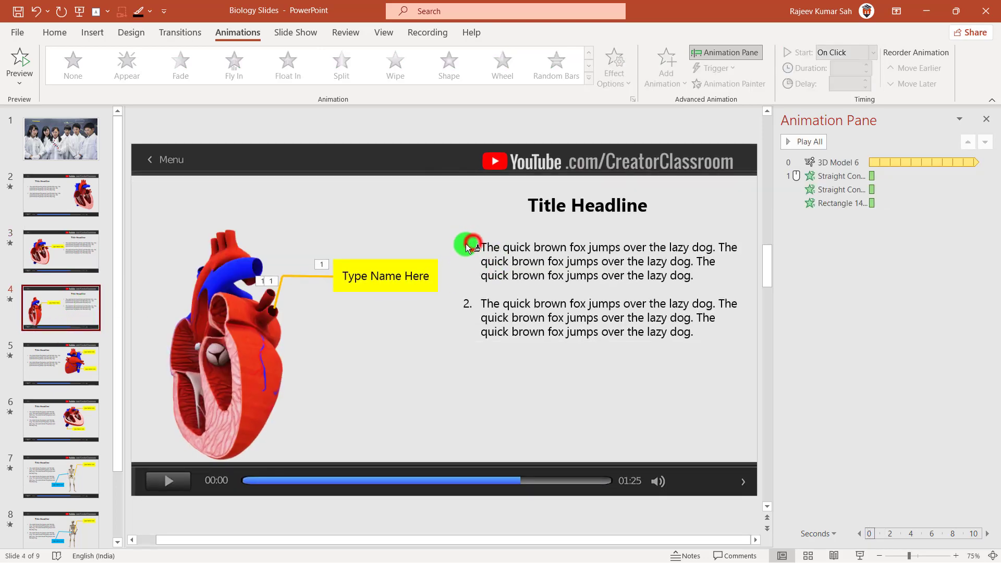
left_click(501, 248)
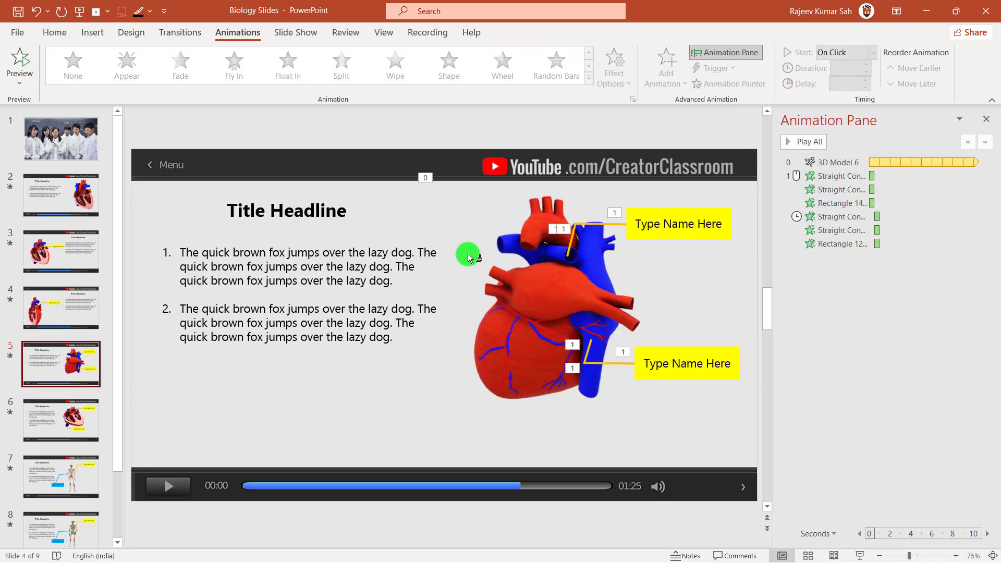
Paint the same animation onto the body text of slides 5 through 8, then close the Animation Pane.
left_click(164, 252)
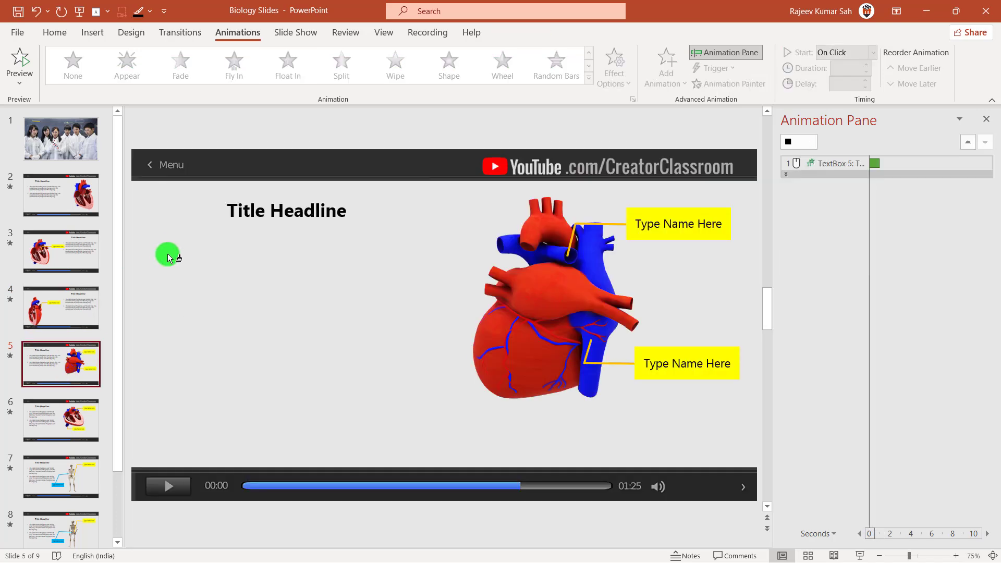
left_click(66, 422)
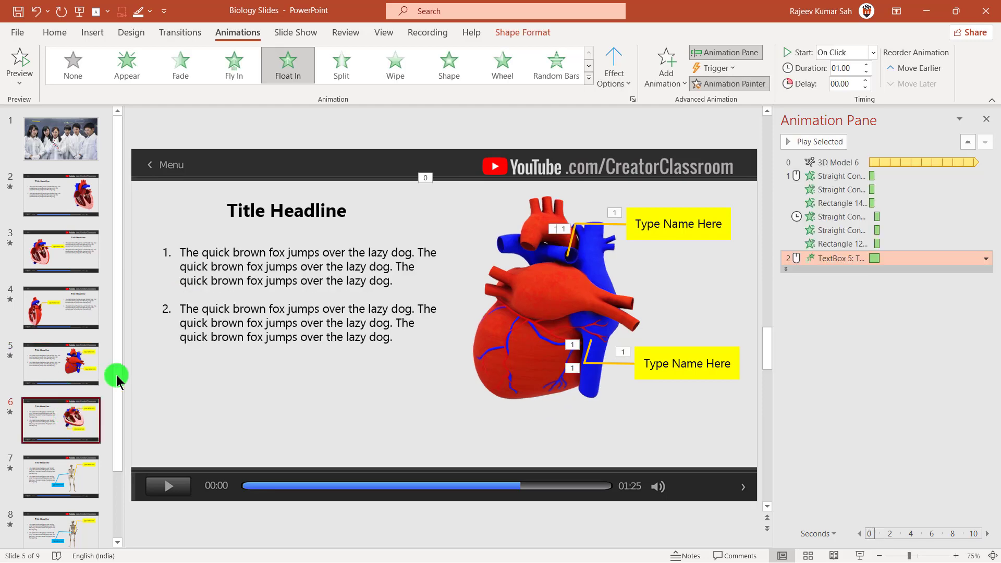
left_click(172, 259)
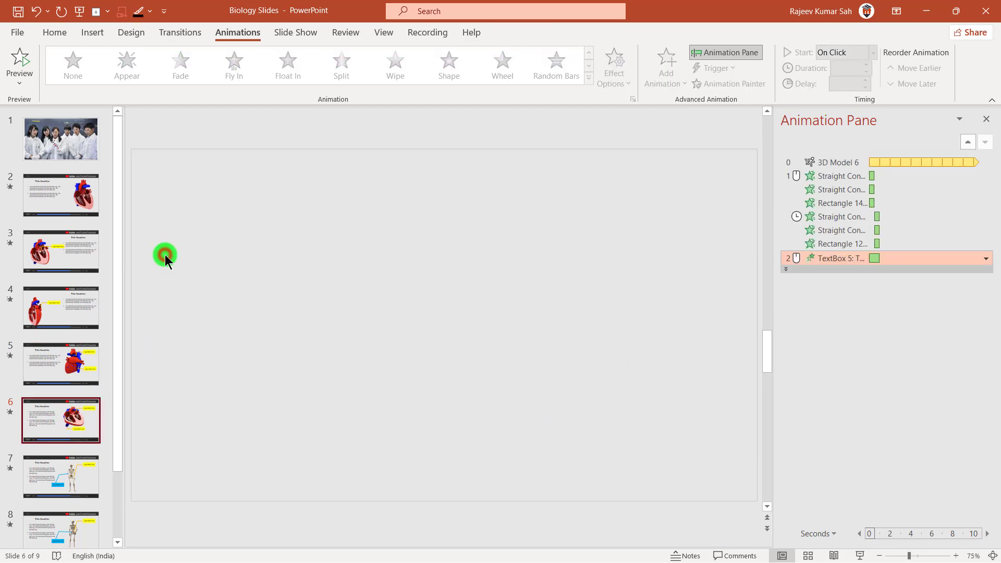
scroll(62, 407, "down", 1)
left_click(65, 417)
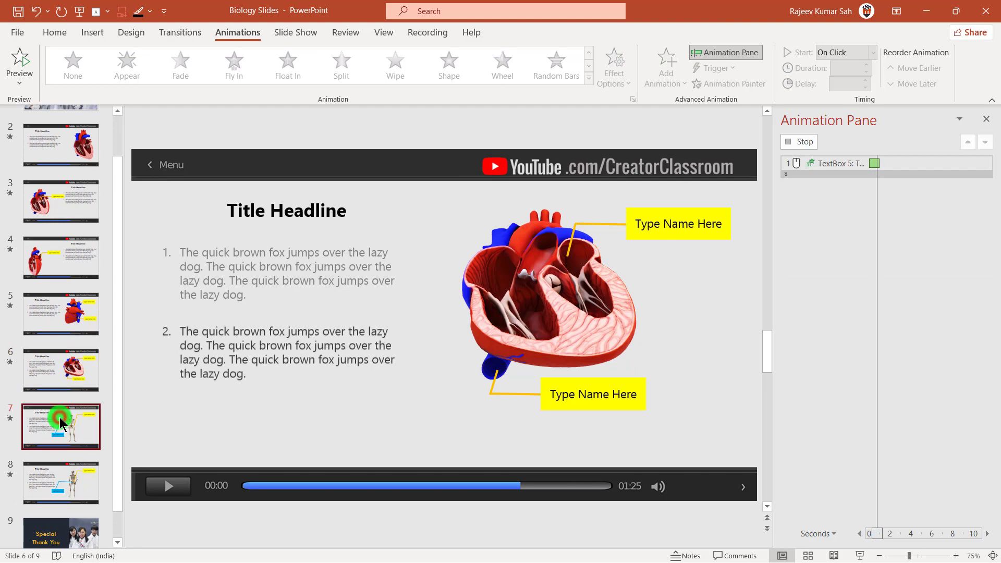
left_click(168, 254)
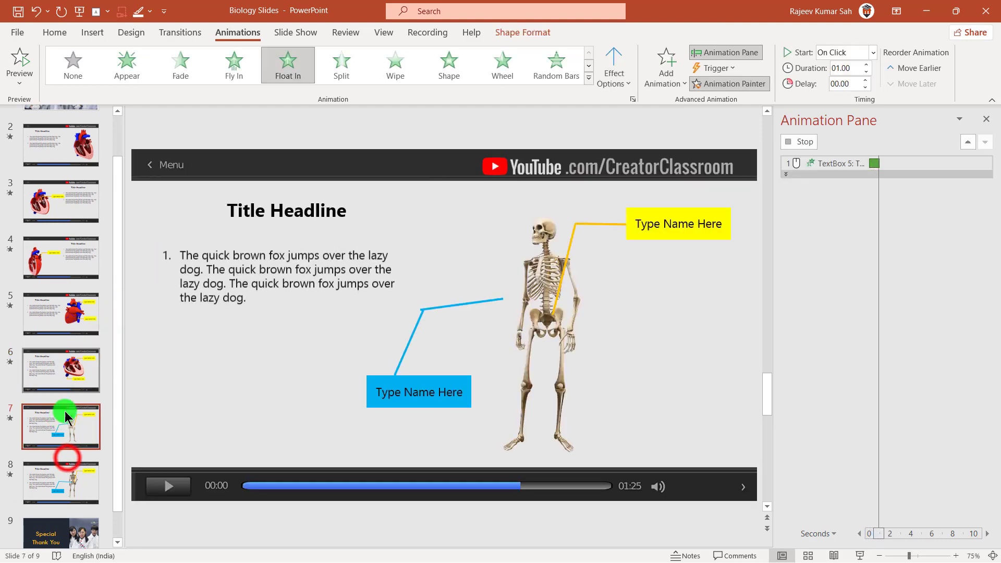
left_click(66, 458)
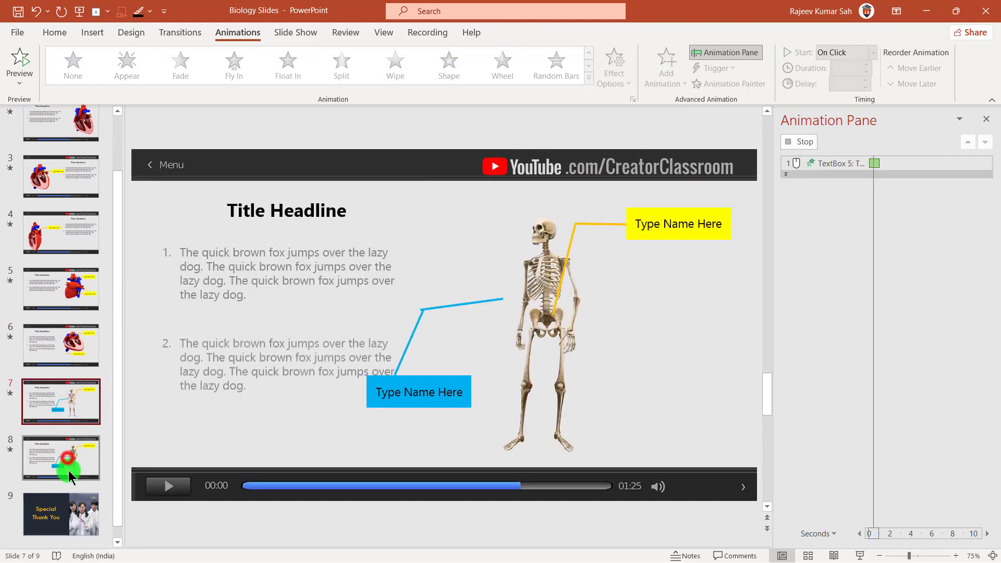
left_click(174, 255)
left_click(167, 254)
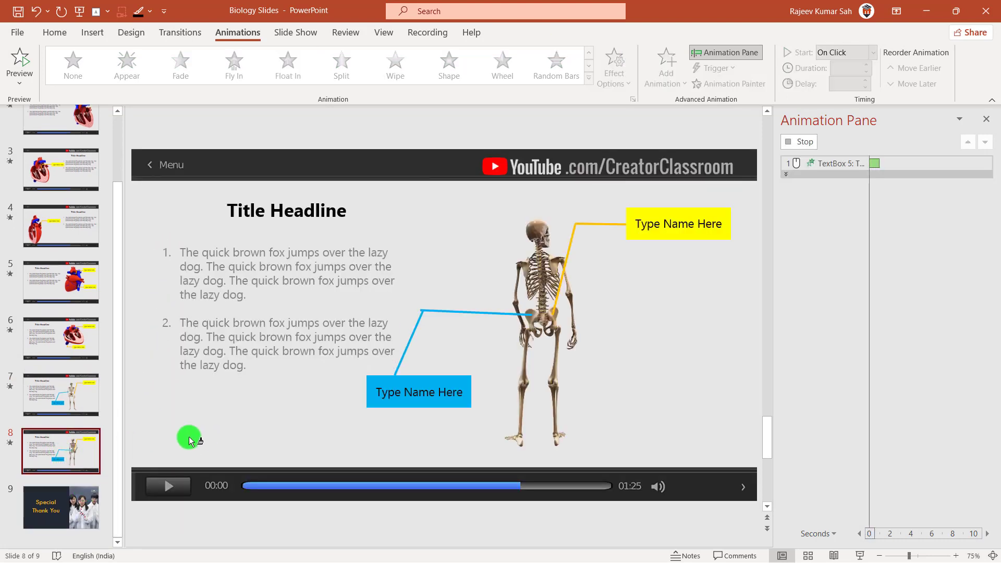
left_click(212, 472)
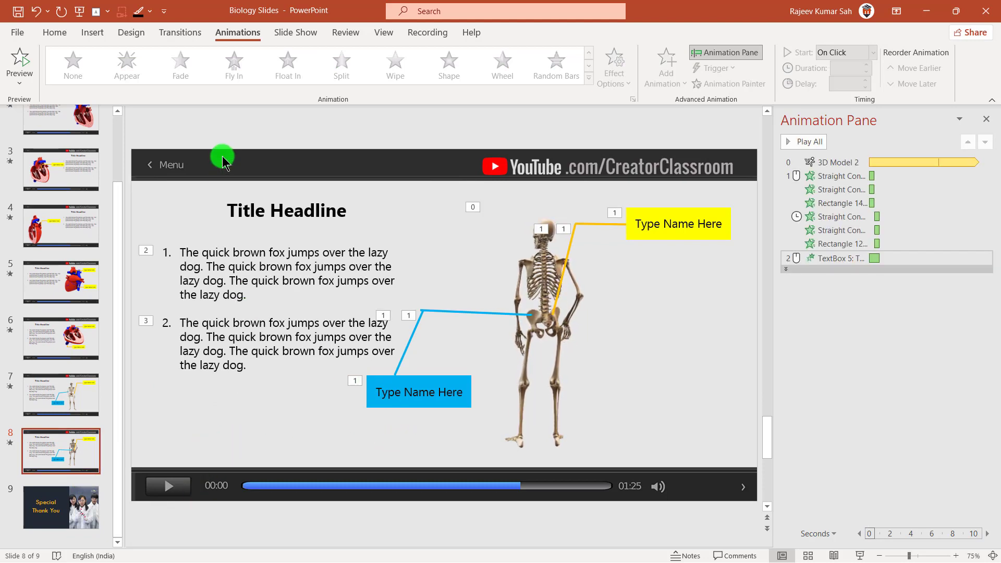
left_click(993, 119)
Start the slide show from slide 1 using From Beginning.
left_click(20, 37)
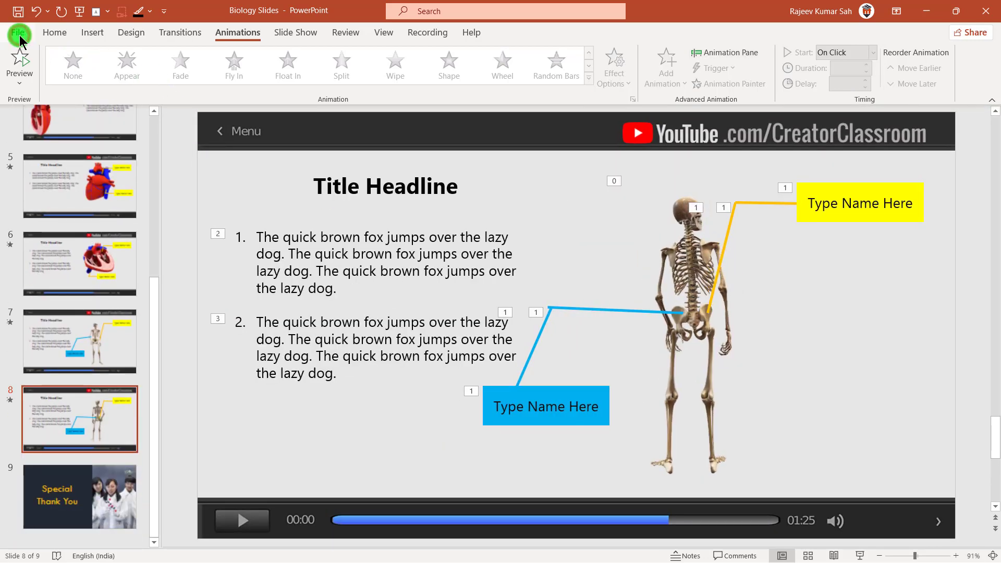
left_click(43, 188)
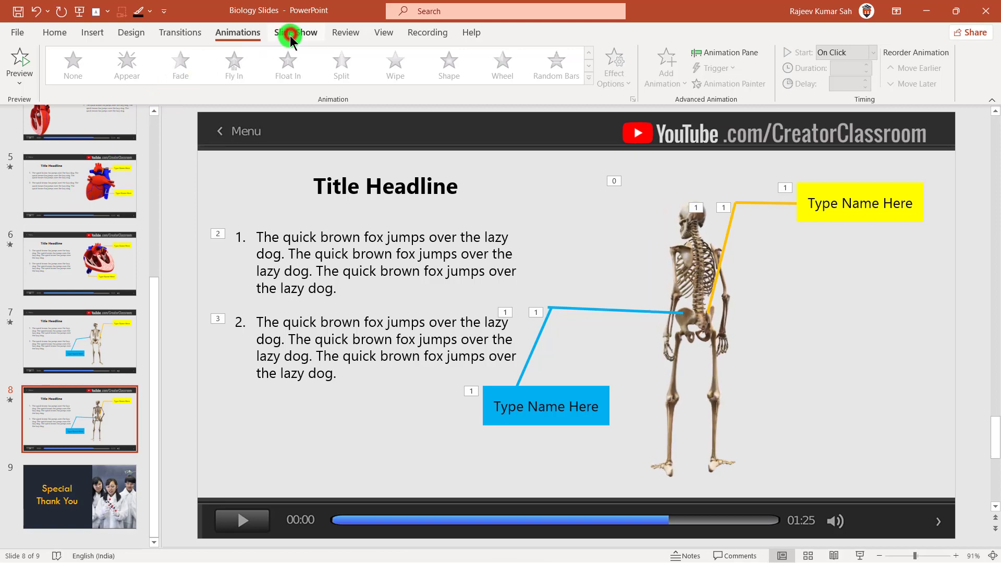
left_click(293, 32)
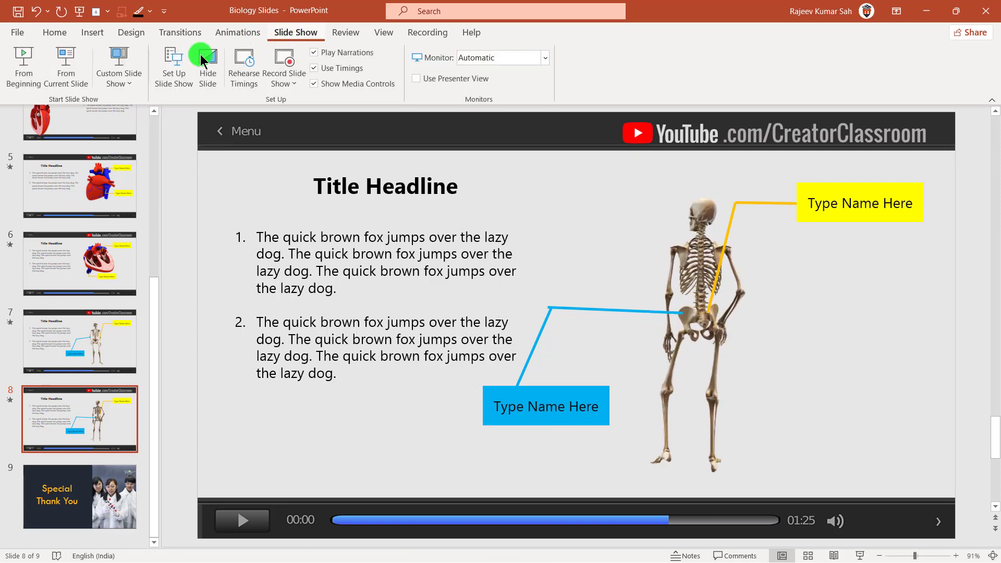
left_click(19, 63)
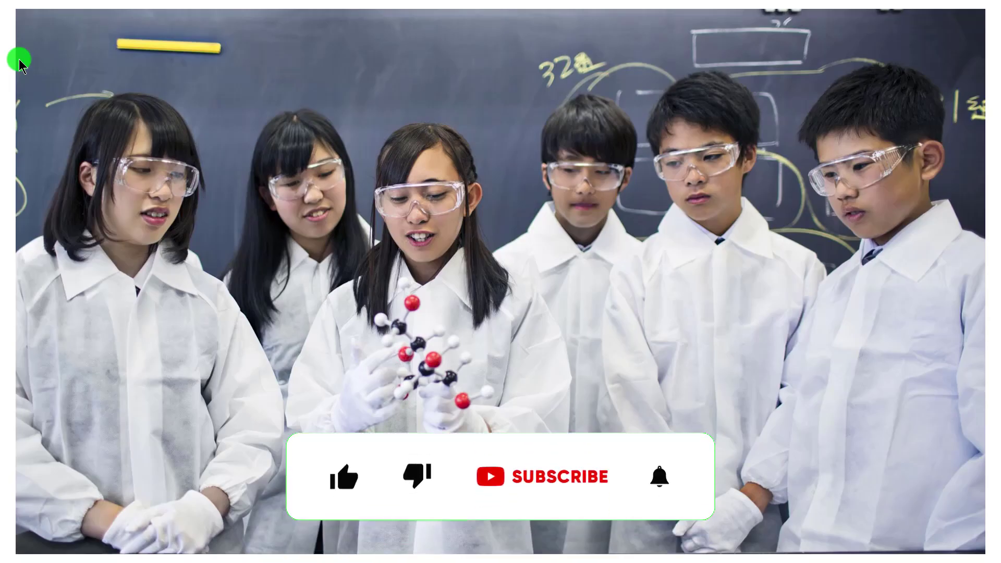
Advance through the heart slides, floating in paragraph 2 as paragraph 1 dims grey.
left_click(440, 177)
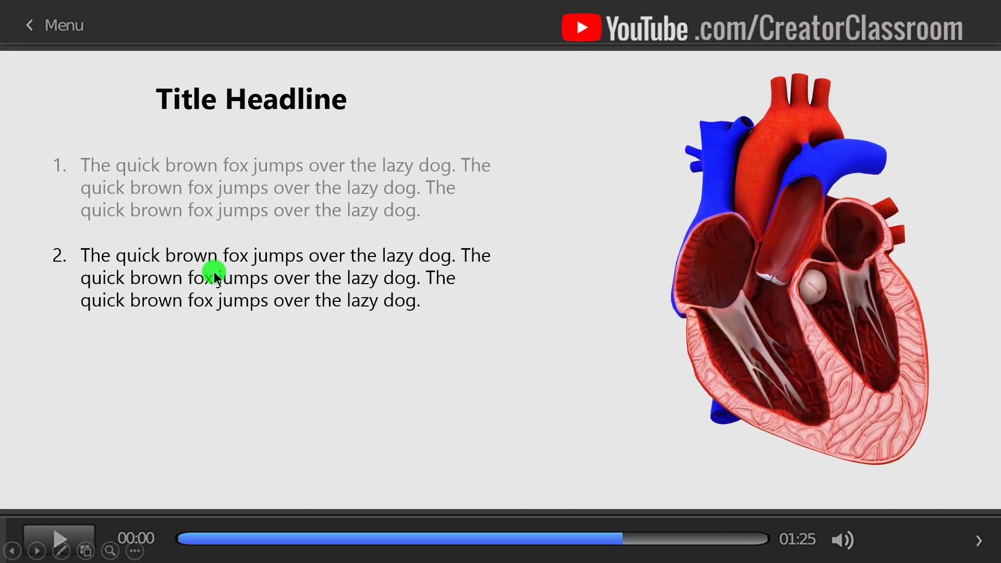
left_click(254, 274)
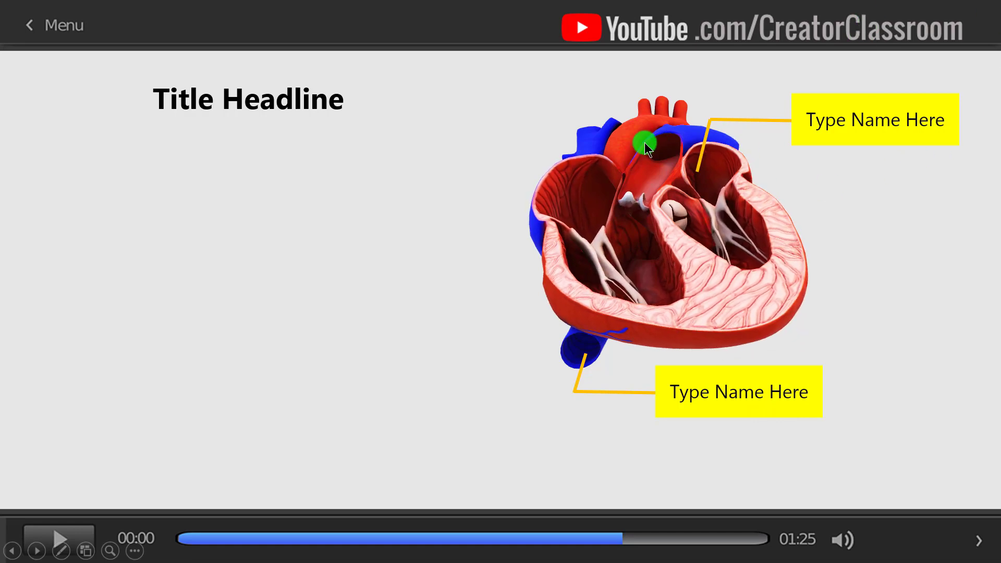
left_click(786, 217)
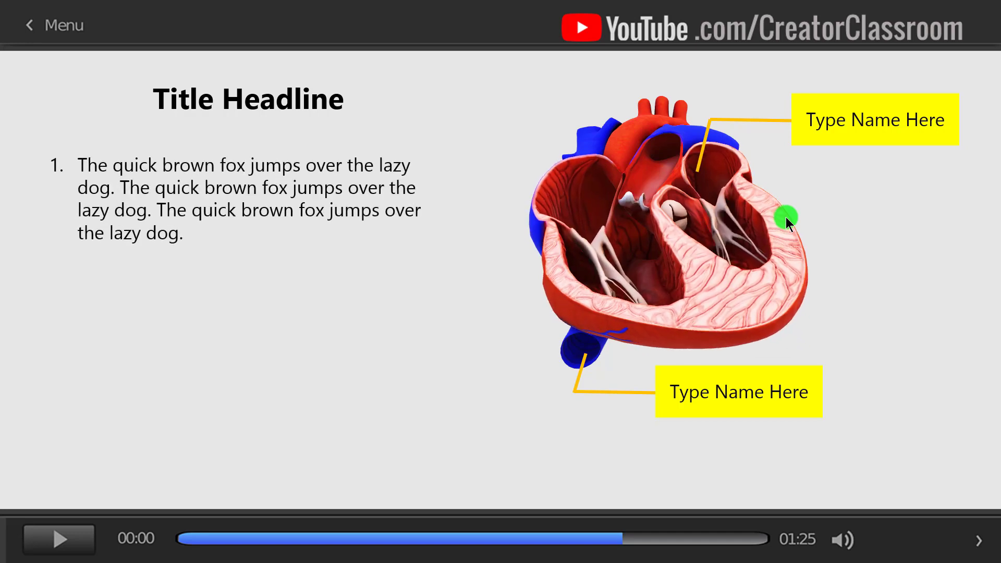
left_click(786, 217)
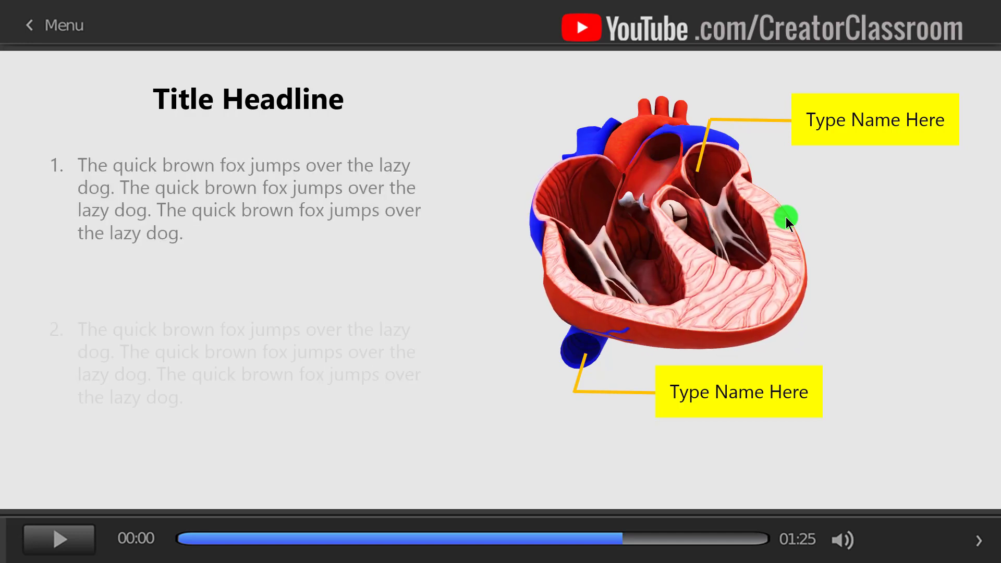